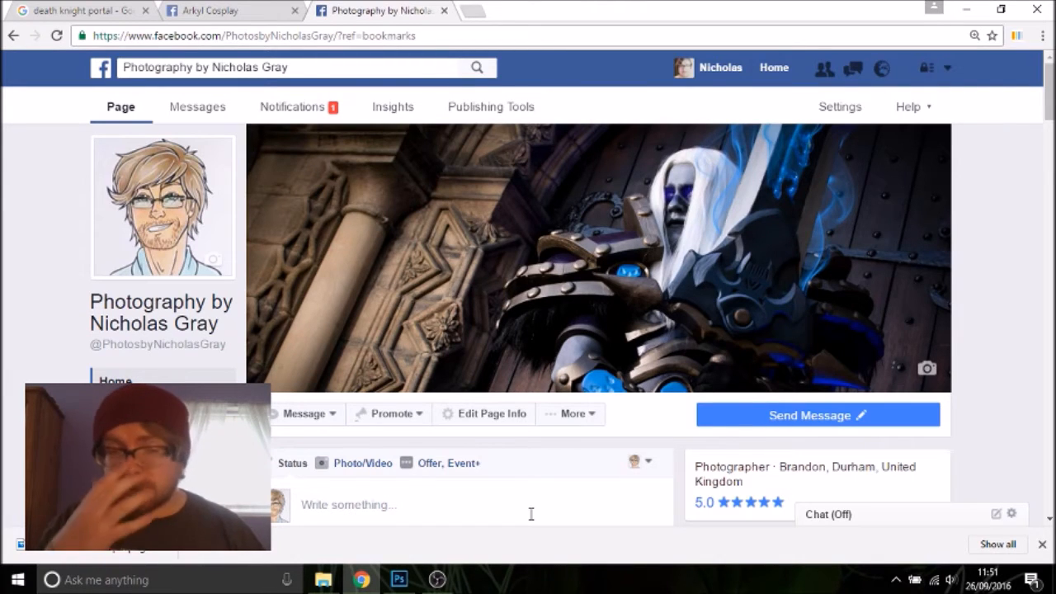
Look over the photography page on Facebook and open its cover photo in the full-size viewer
click(388, 413)
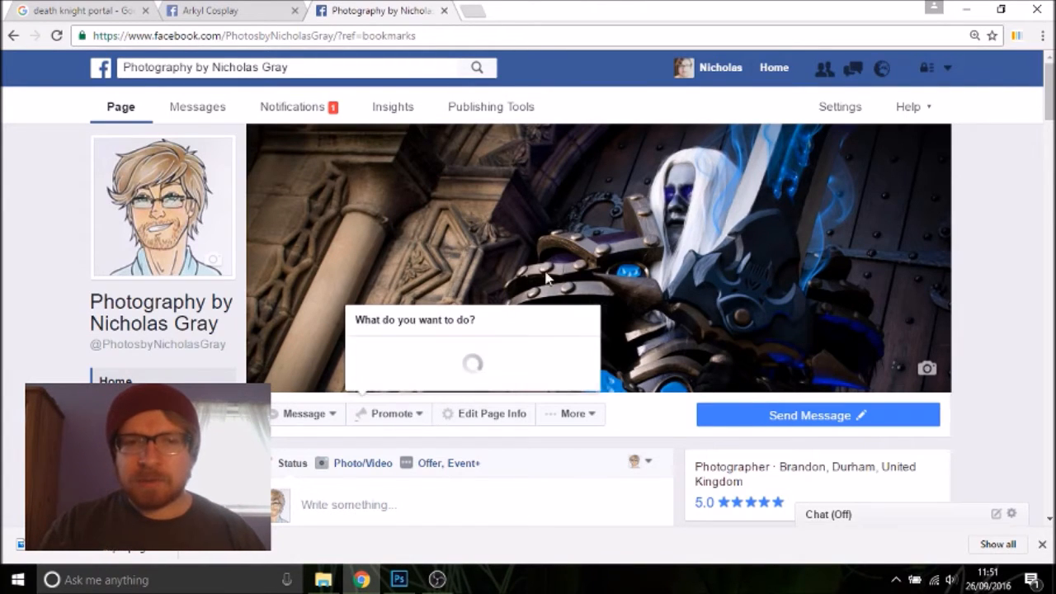
scroll(807, 239, down, 3)
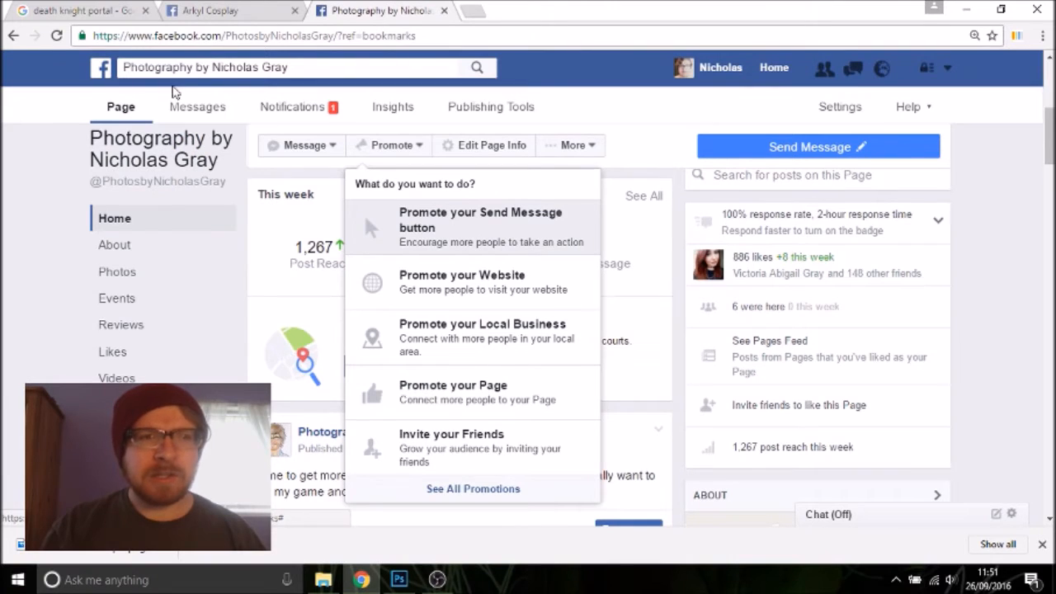
scroll(28, 193, up, 3)
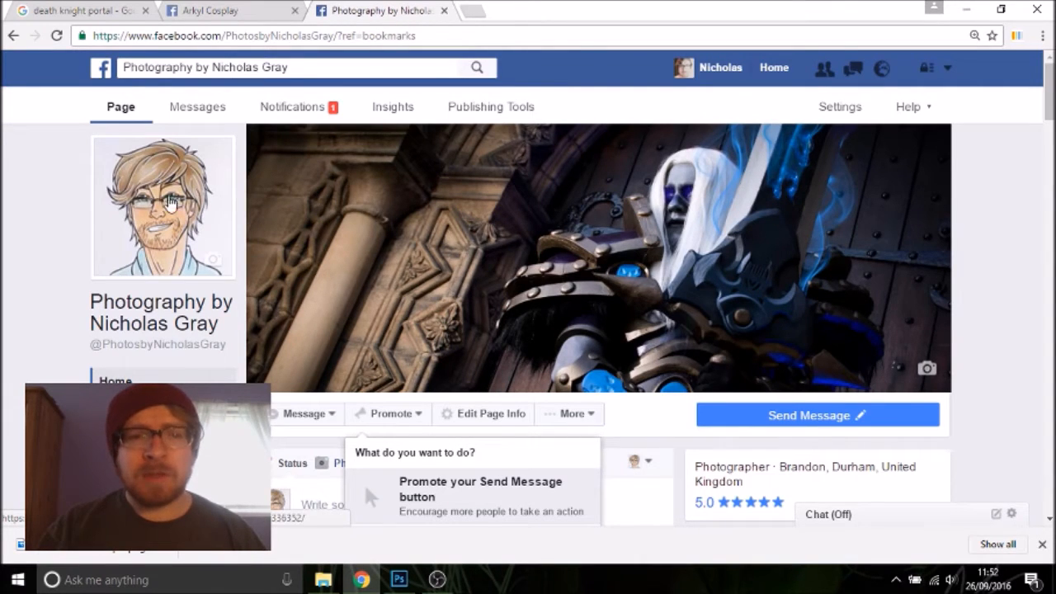
click(671, 263)
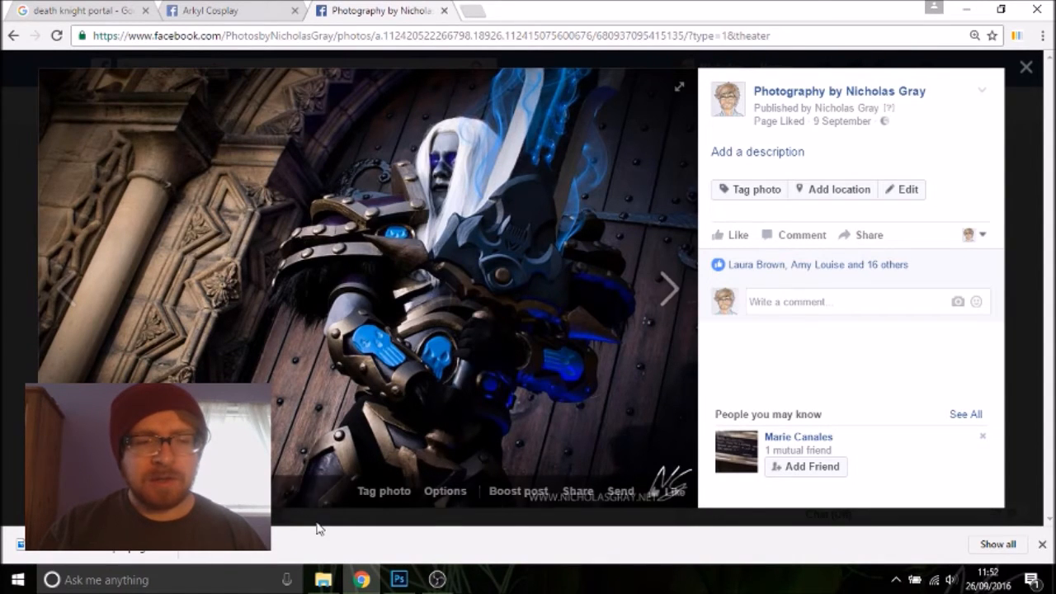
Open the photo DSC_0100 from the Edits - DeathKnight folder in the Photos viewer
click(323, 579)
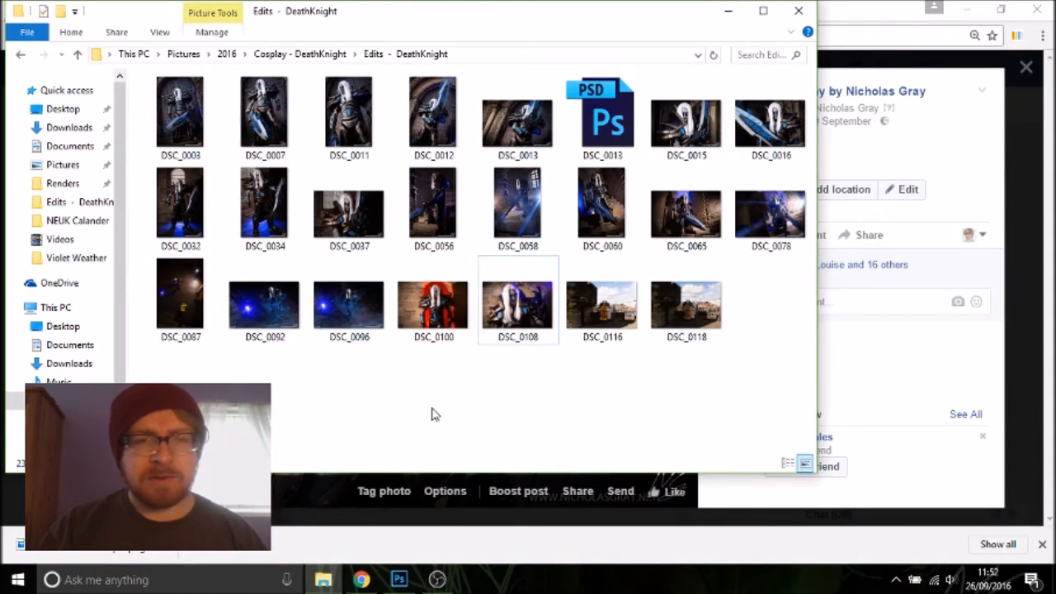
click(437, 323)
double_click(437, 320)
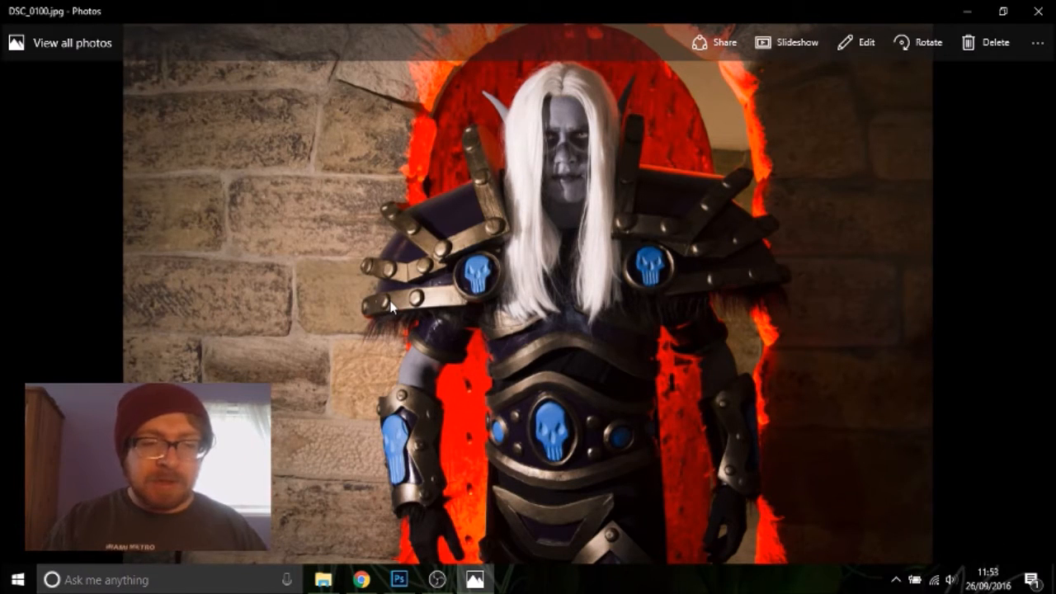
Switch to the browser's "death knight portal" image results and preview the Death Knight Portal and Death Gate pictures
click(325, 582)
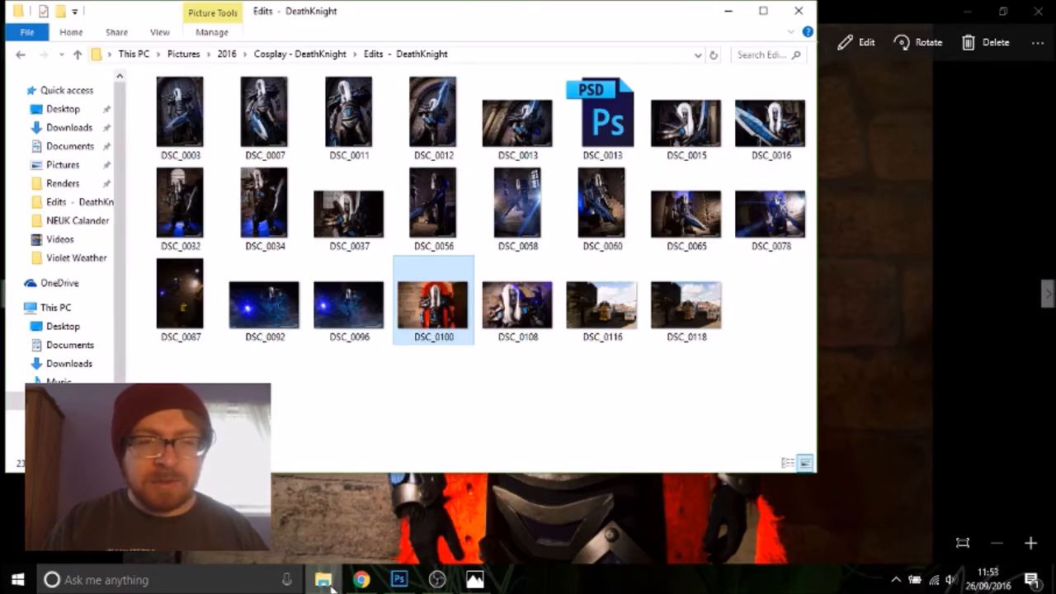
click(361, 580)
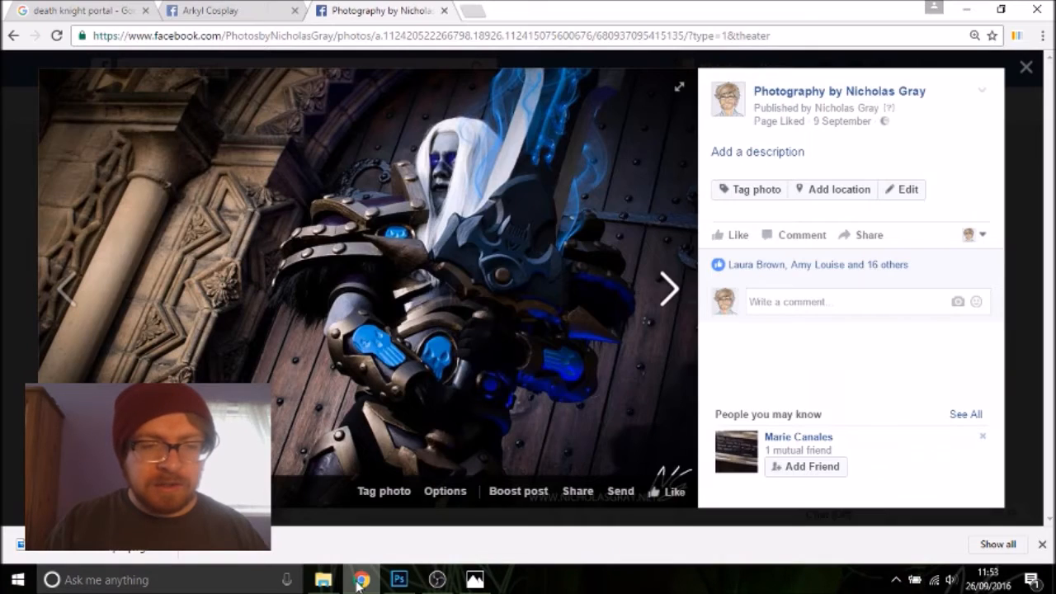
click(58, 6)
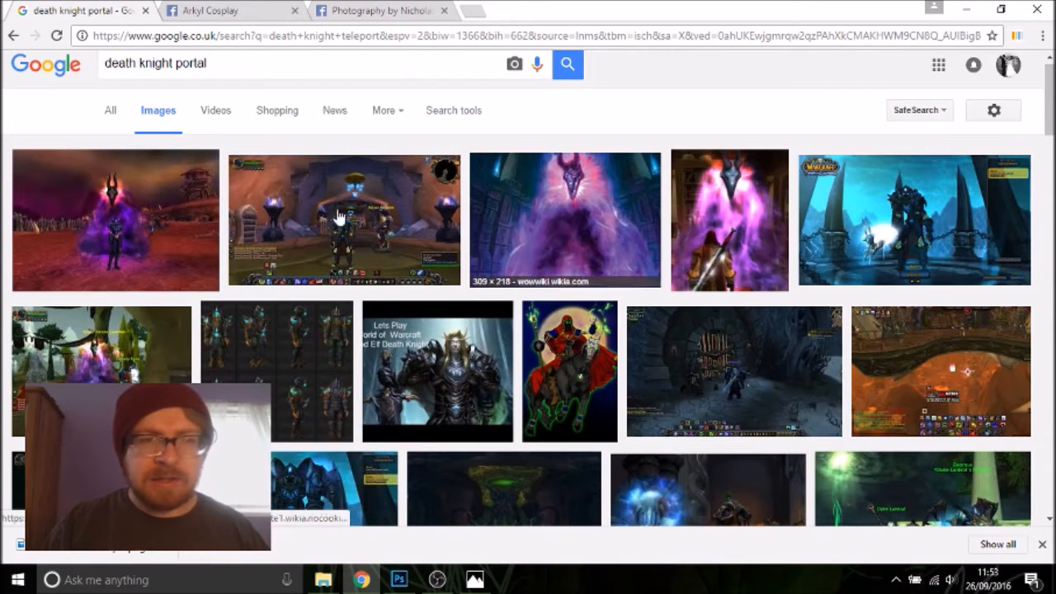
click(115, 230)
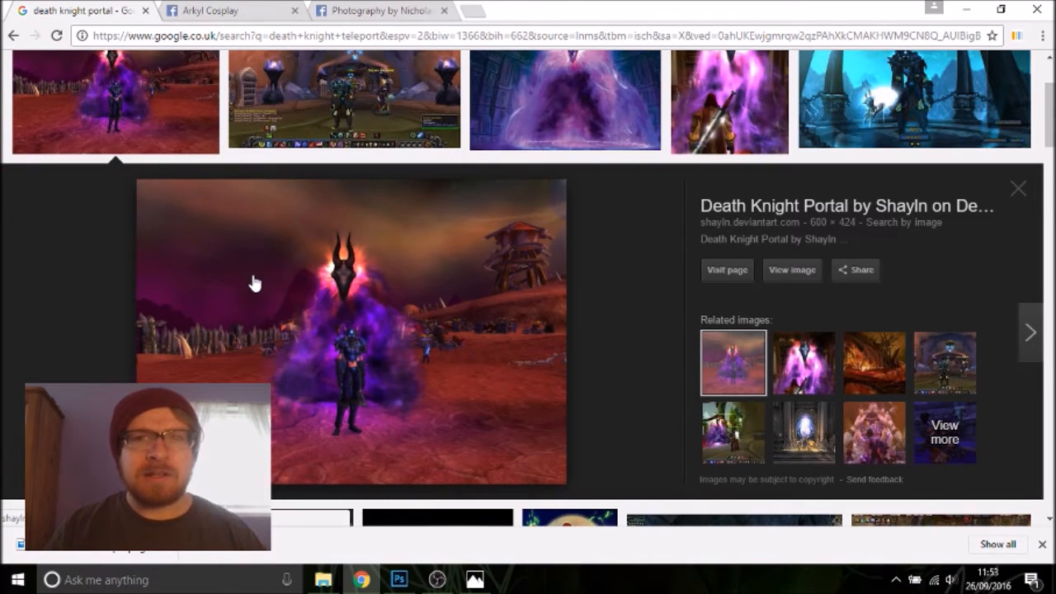
click(611, 85)
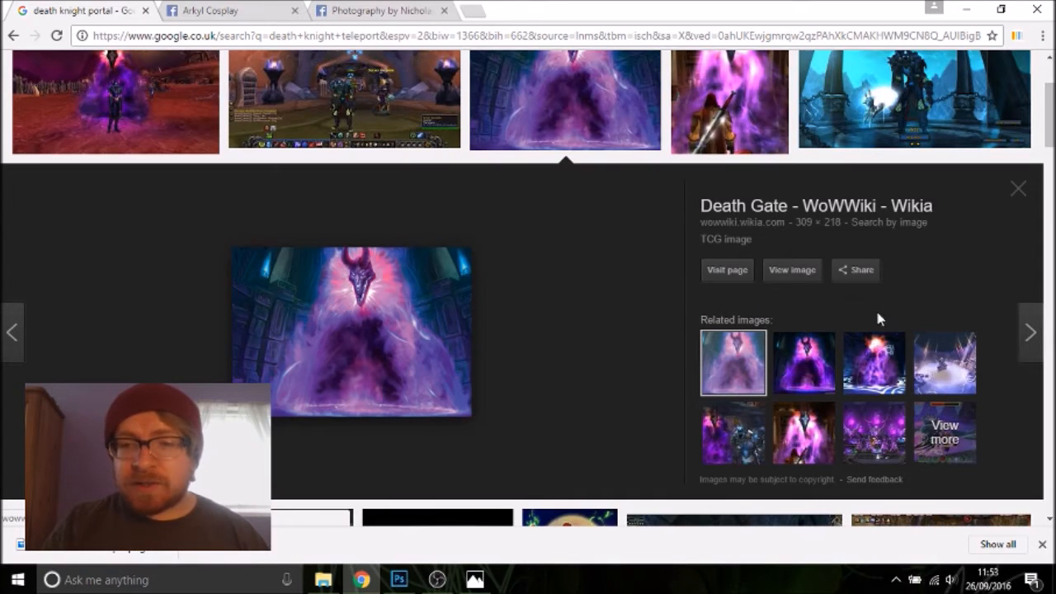
Compare the related Death Gate images as portal references, finishing on the WoW Freakz spell picture
right_click(876, 357)
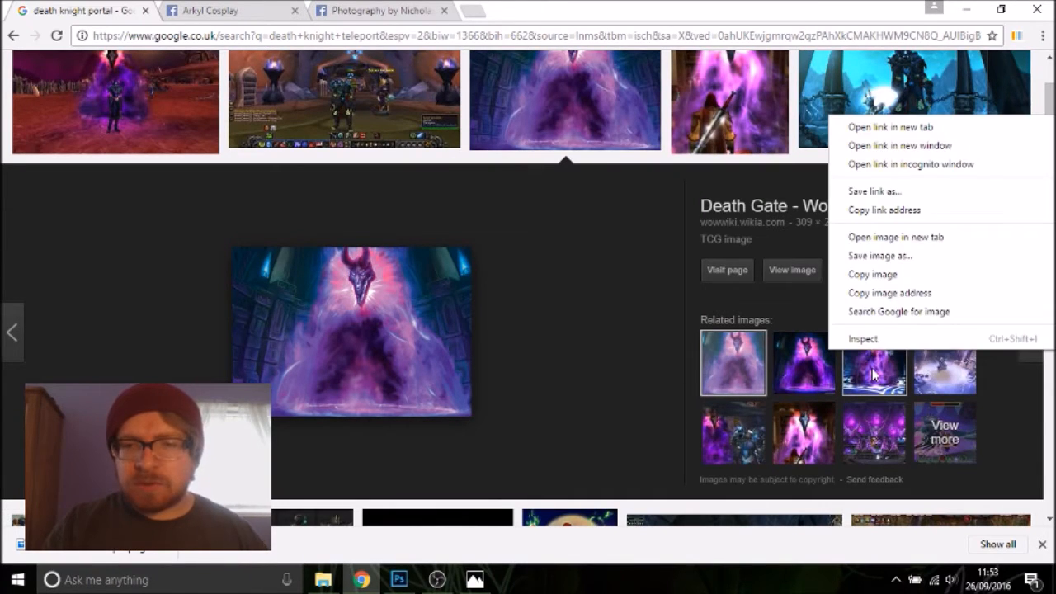
click(875, 355)
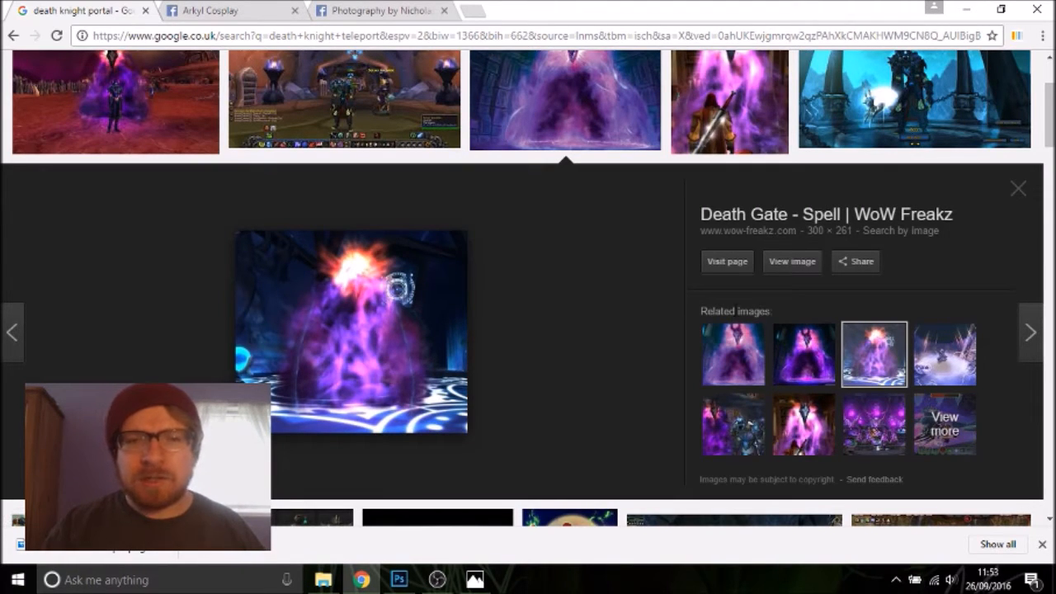
click(800, 353)
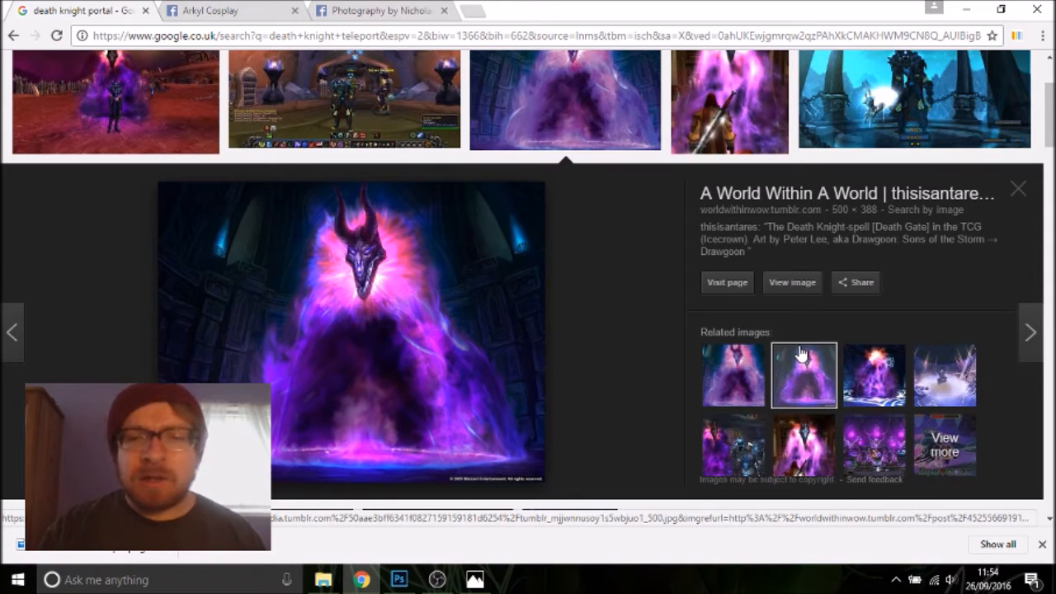
click(879, 375)
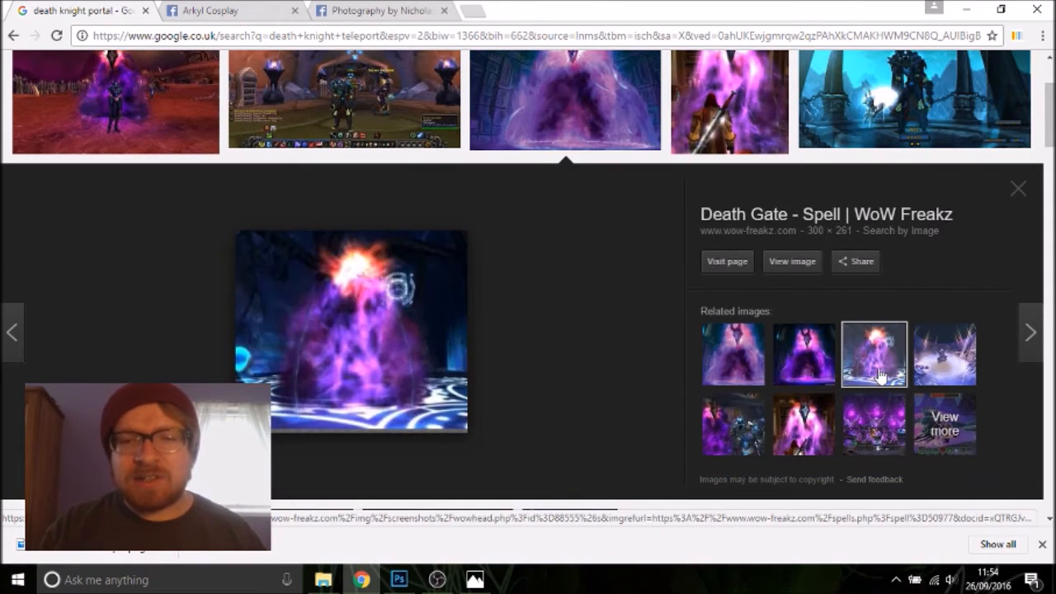
click(807, 425)
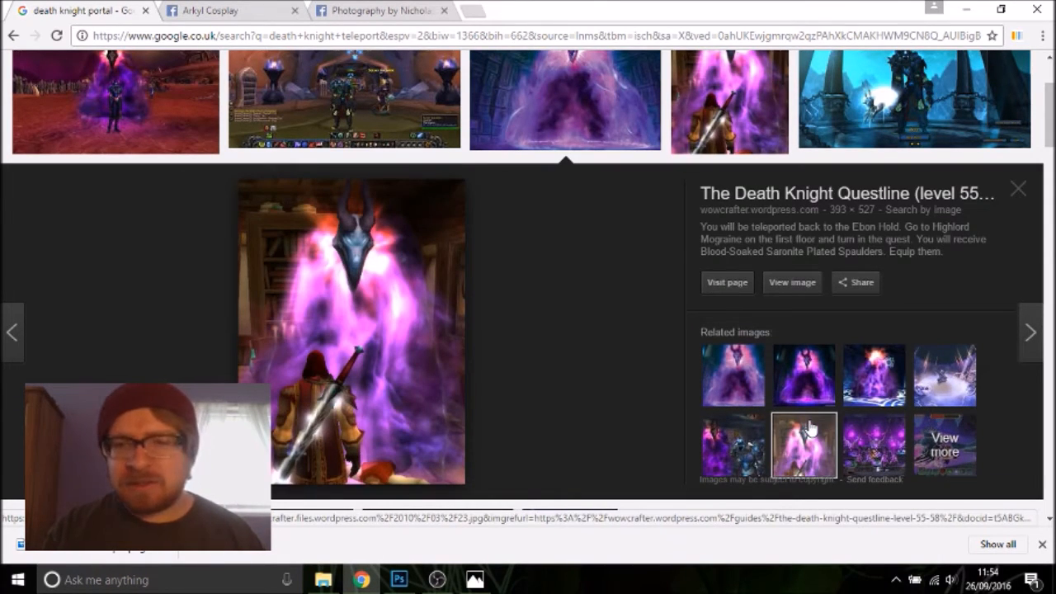
click(868, 417)
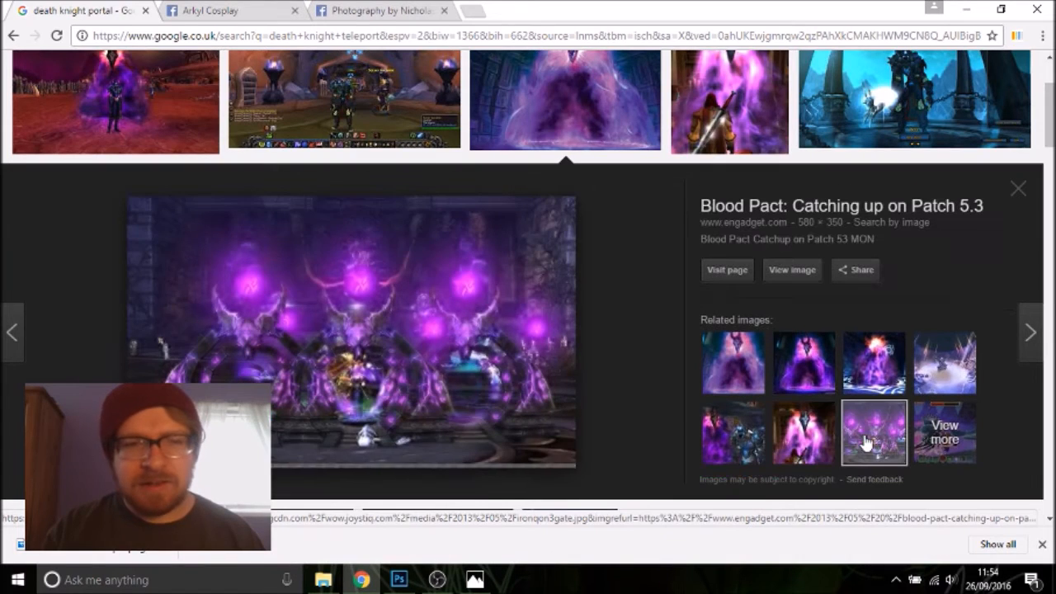
click(879, 367)
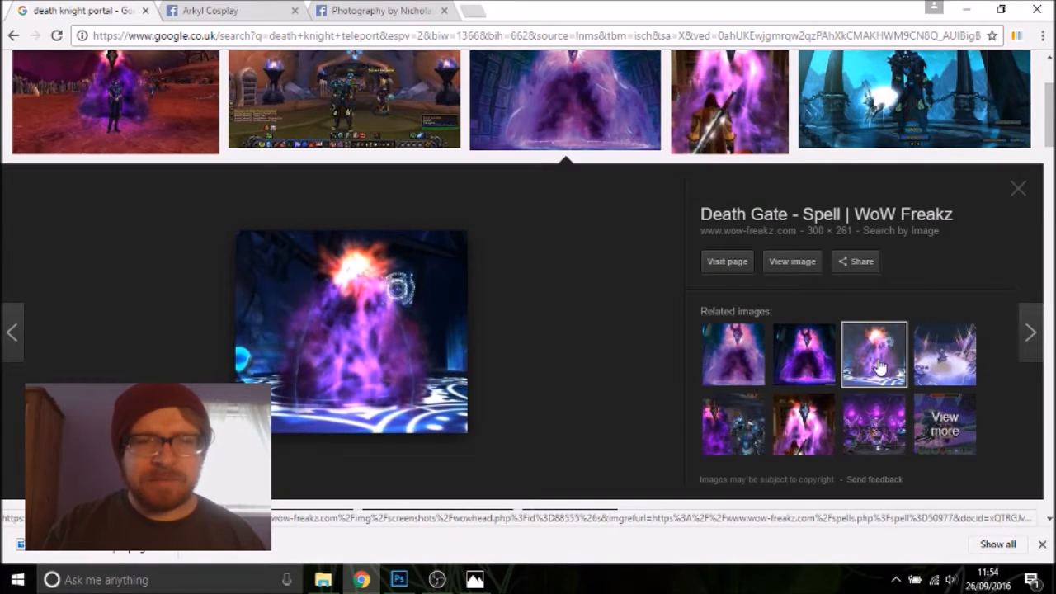
click(811, 361)
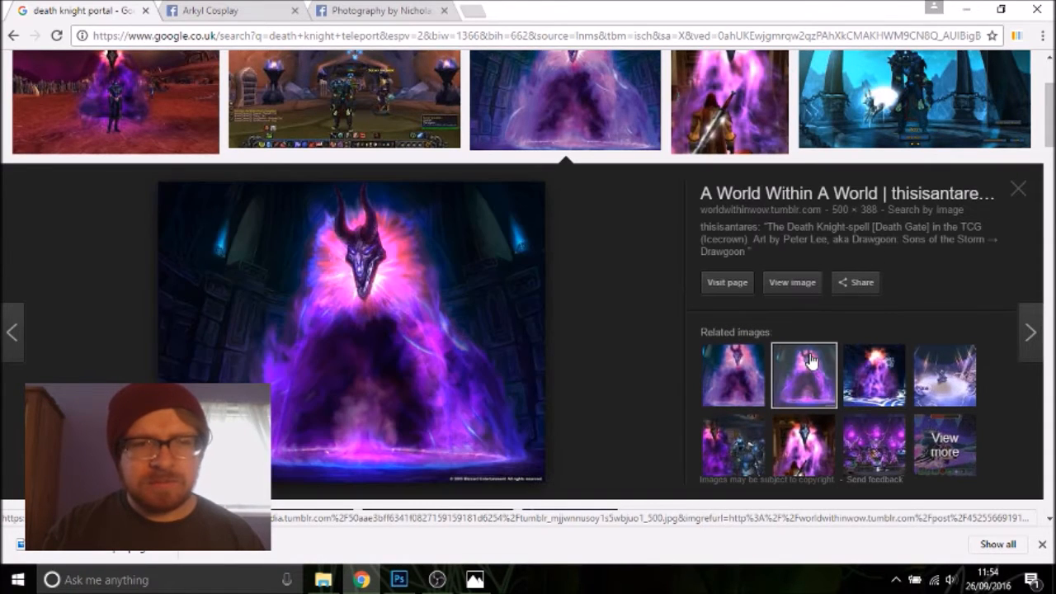
click(858, 368)
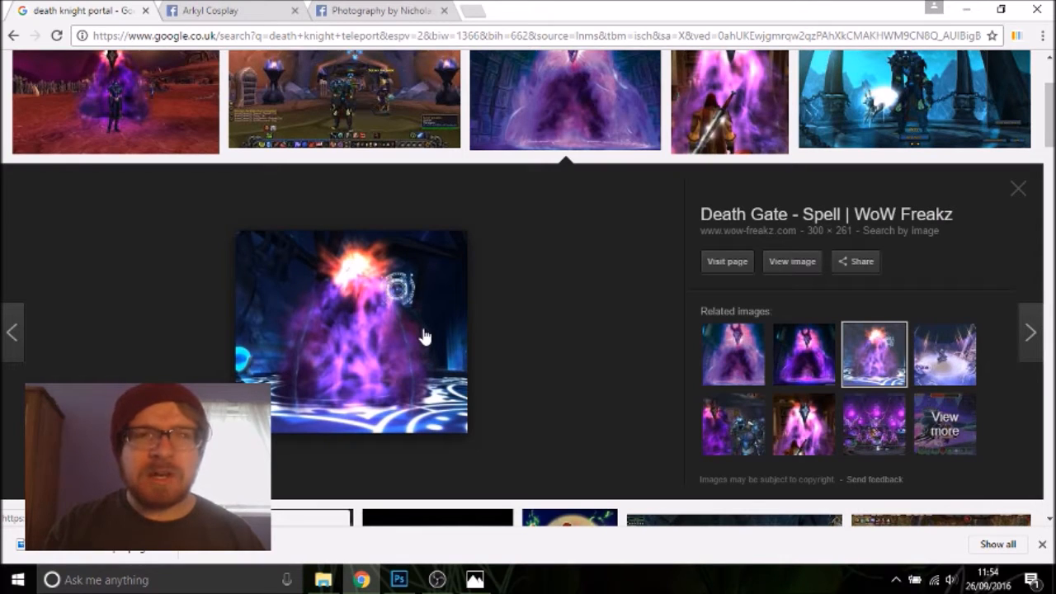
Return to the Photos viewer and browse the Death Knight edits backward from DSC_0100 to DSC_0003
click(475, 580)
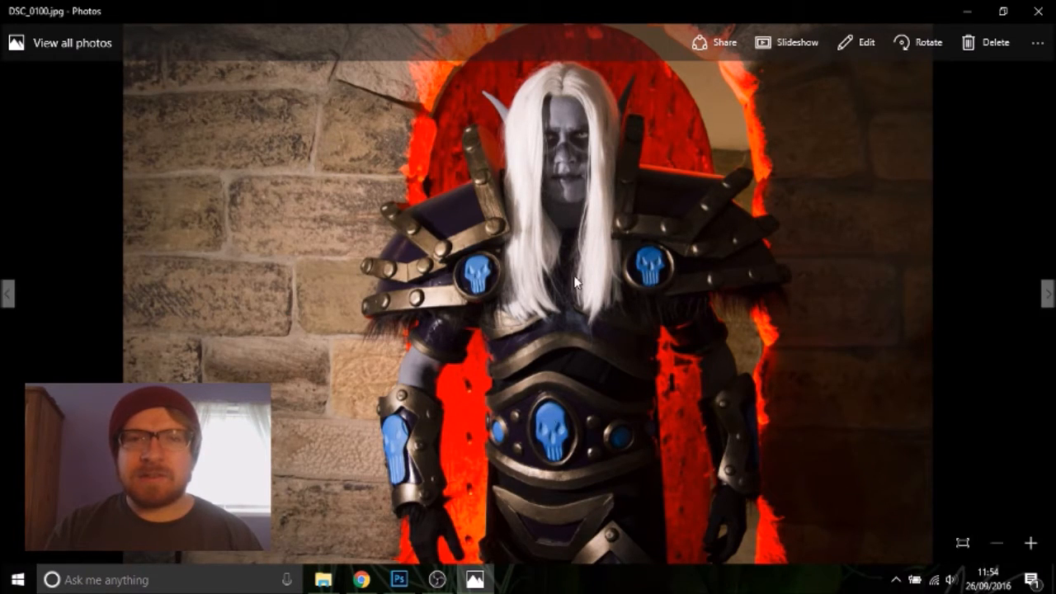
key(Left)
key(Left)
key(Left)
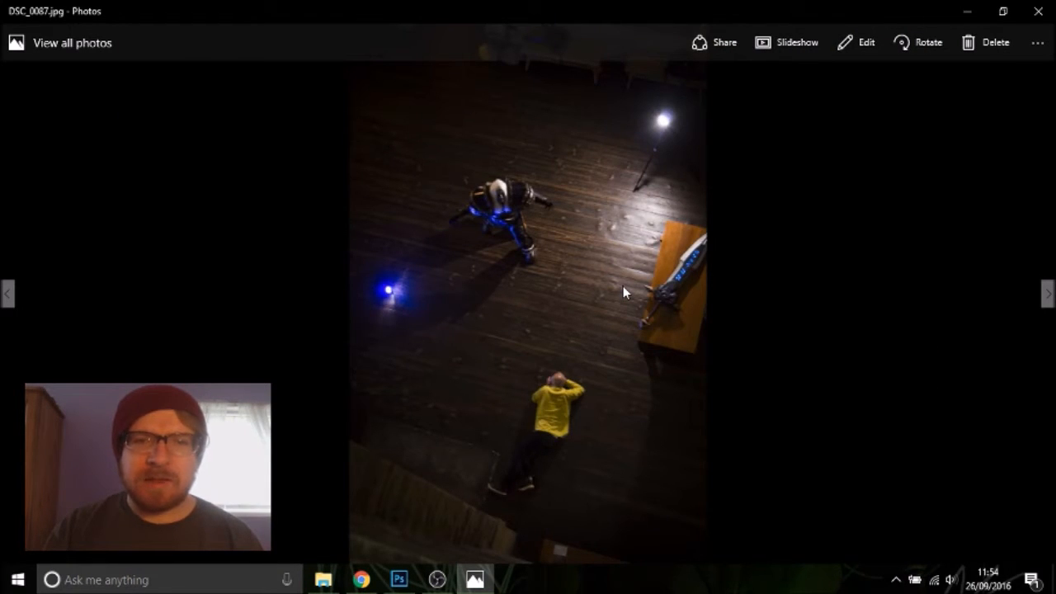
key(Right)
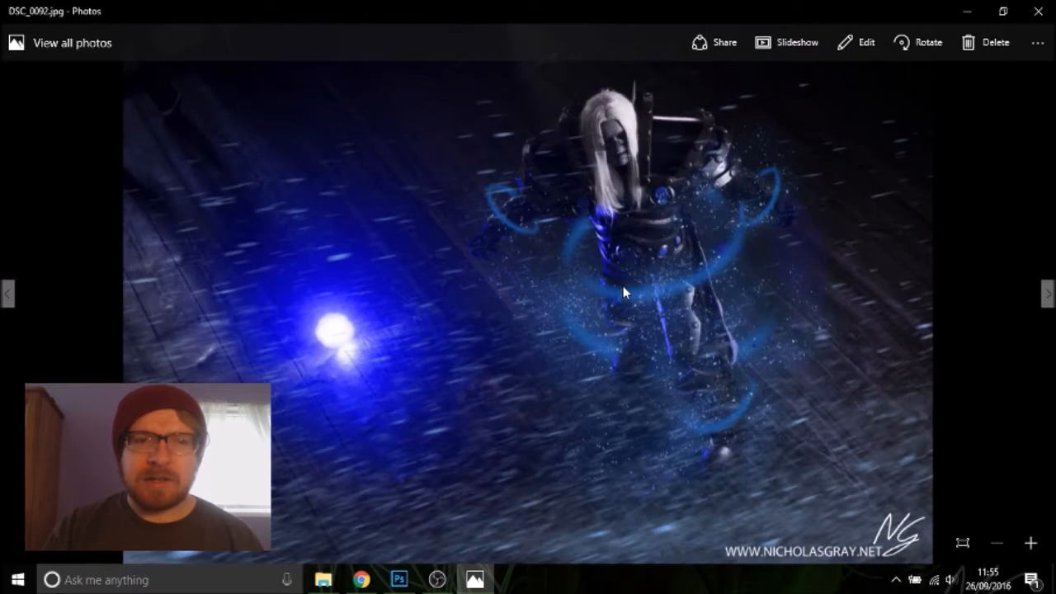
key(Left)
key(Left)
key(Left)
key(Left)
key(Left)
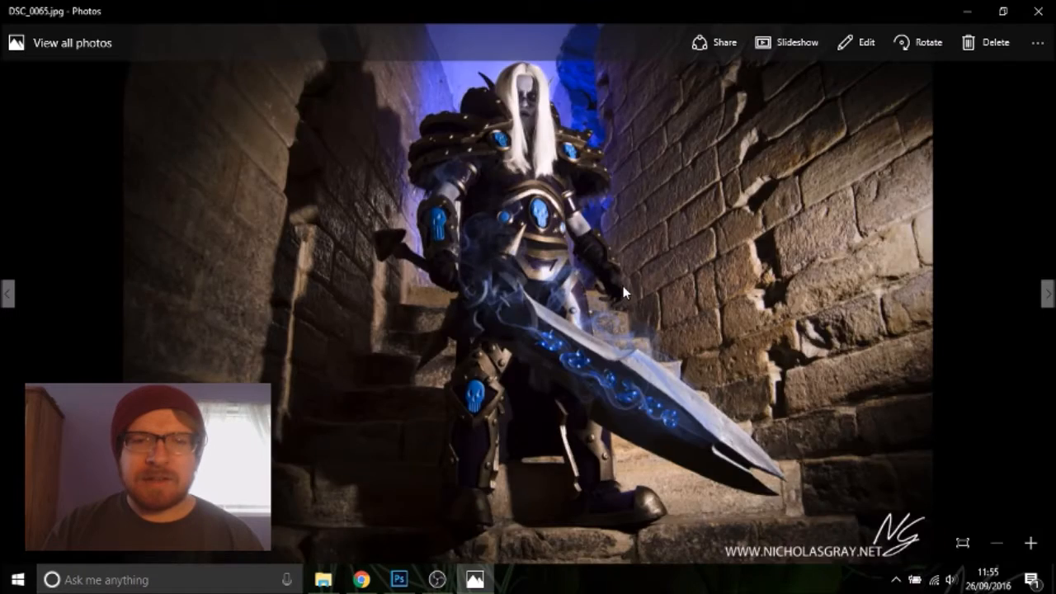
key(Left)
key(Left)
key(Left)
key(Left)
key(Left)
key(Left)
key(Left)
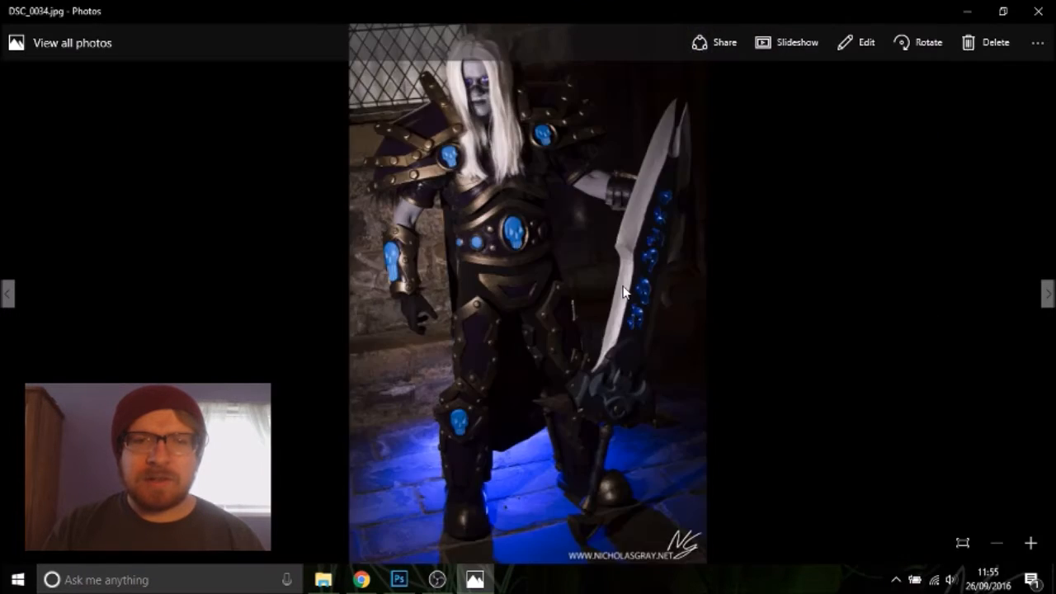
key(Left)
key(Left)
key(Left)
key(Left)
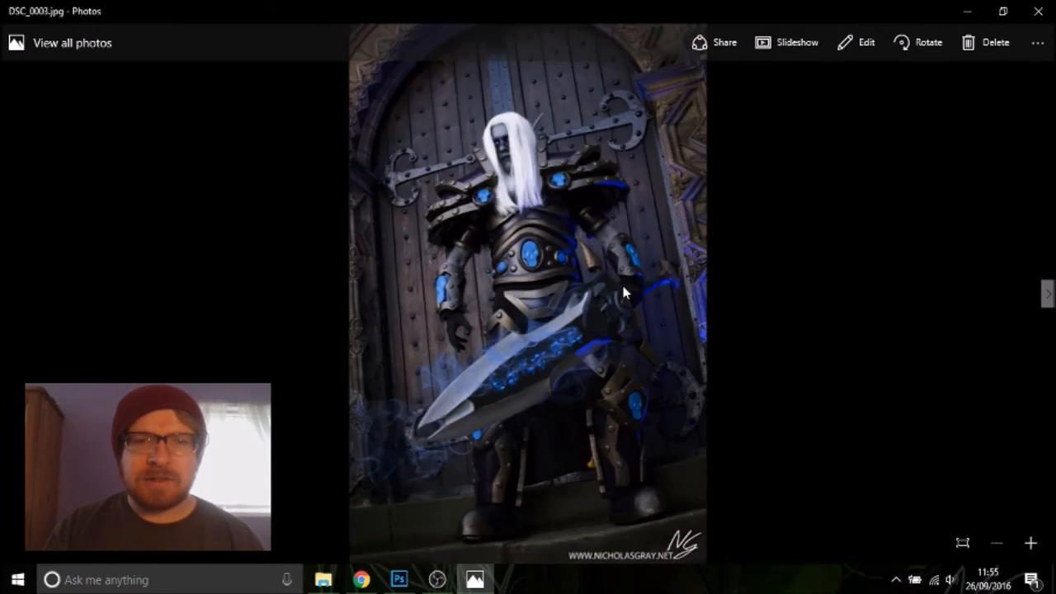
Browse the Death Knight photos forward from DSC_0003 to DSC_0108, then step back one photo
key(Right)
key(Right)
key(Right)
key(Right)
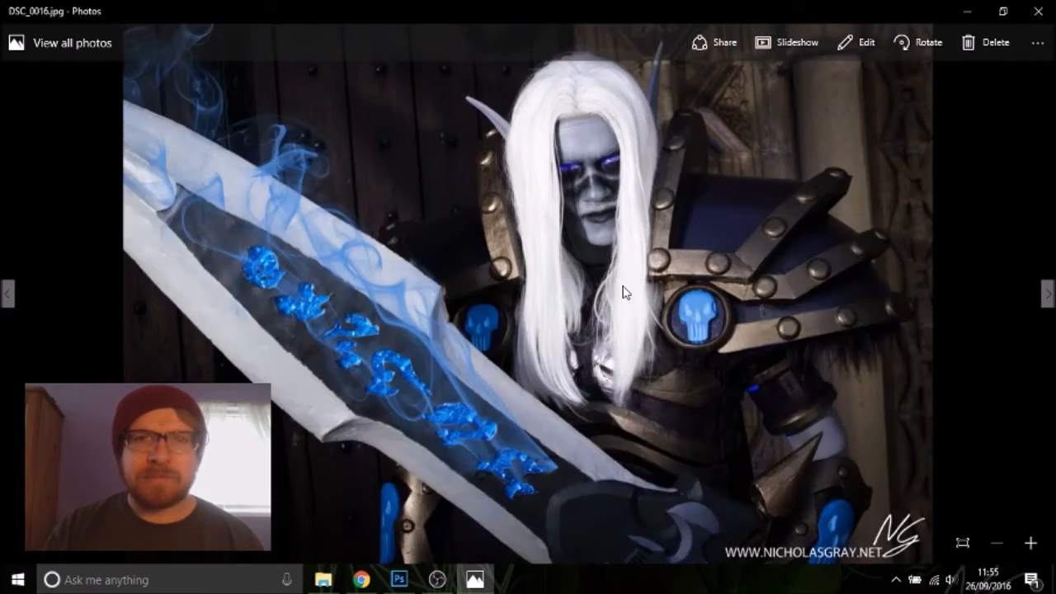
key(Right)
key(Right)
key(Right)
key(Right)
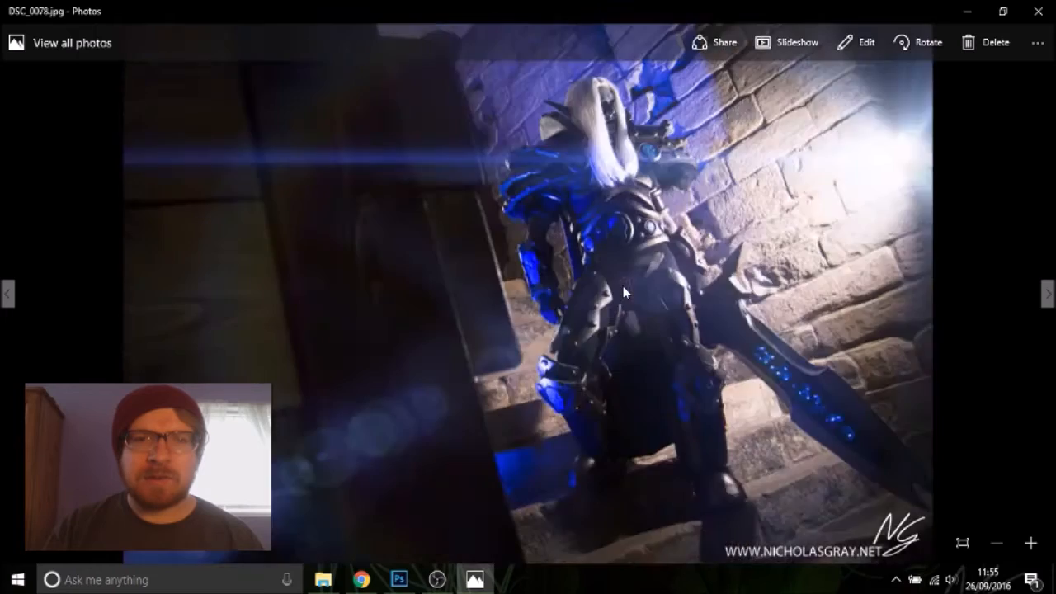
key(Right)
key(Right)
key(Right)
key(Right)
key(Right)
key(Right)
key(Right)
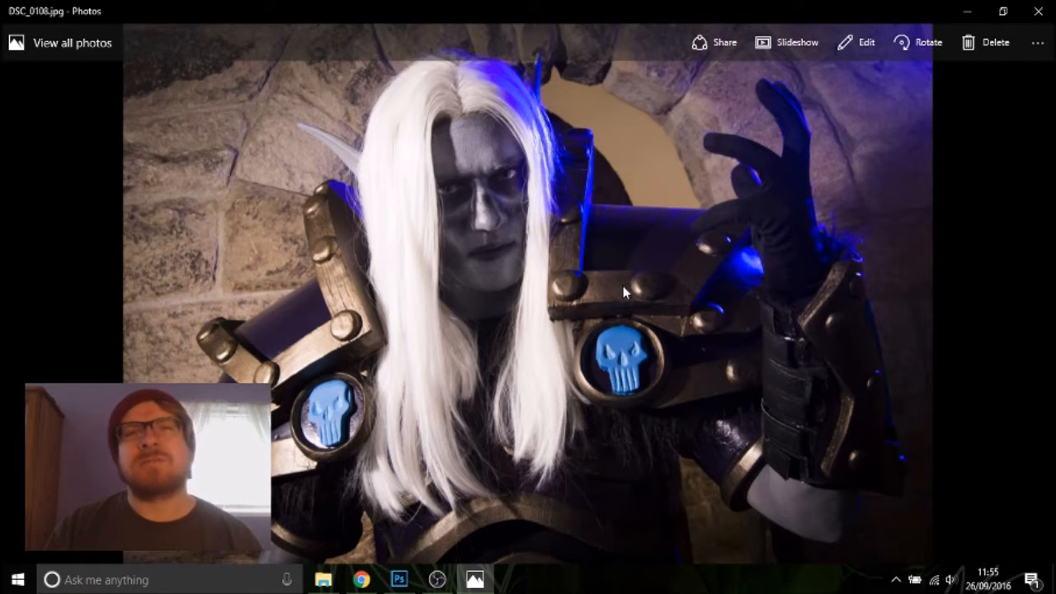
key(Left)
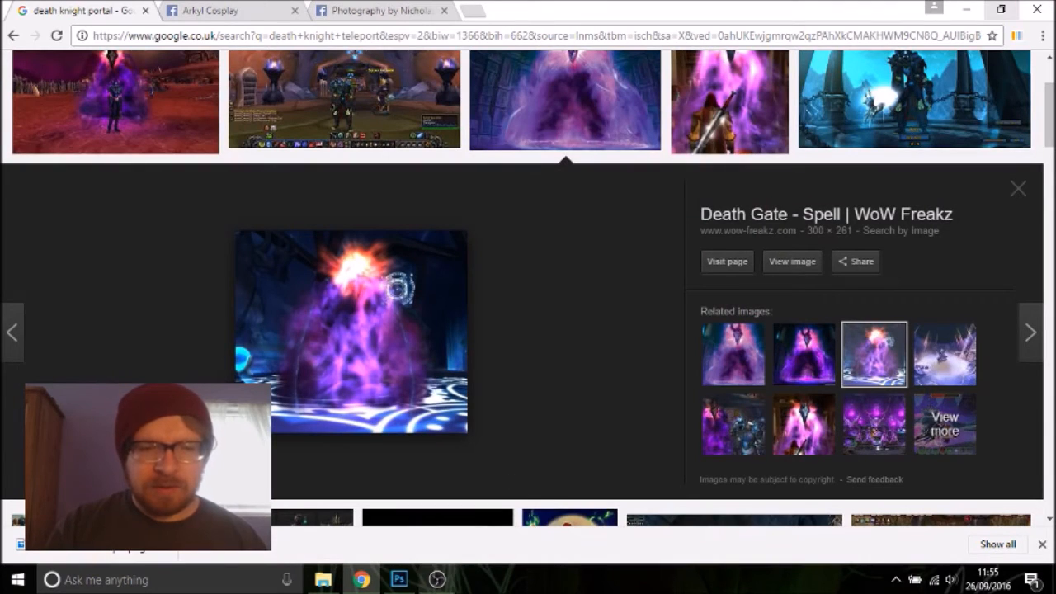
Open DSC_0100 from the Edits - DeathKnight folder in Photoshop and frame the figure's upper body at about 20% zoom
click(403, 580)
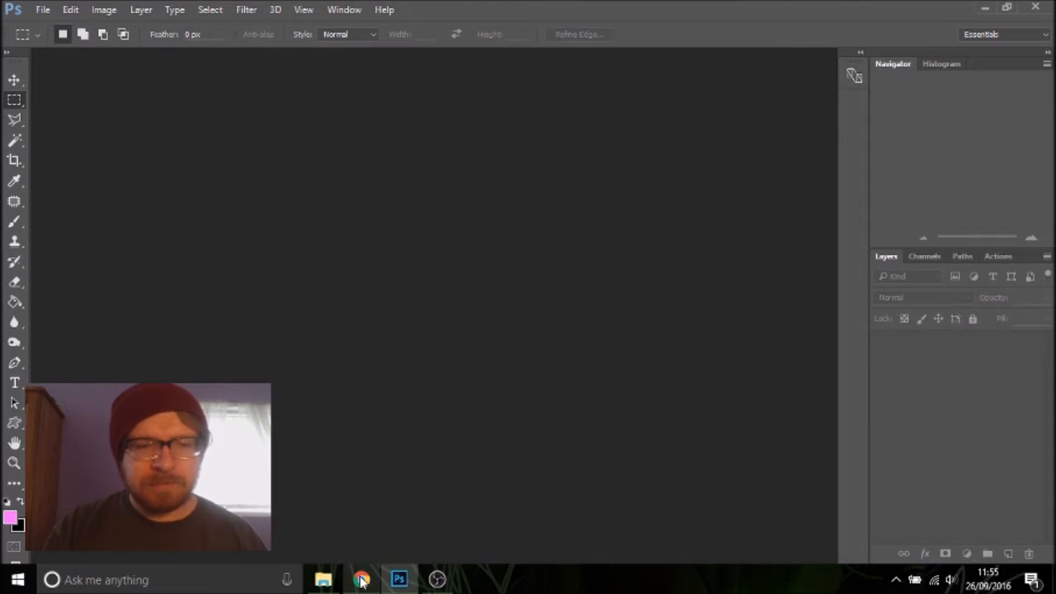
mouse_move(323, 581)
click(327, 553)
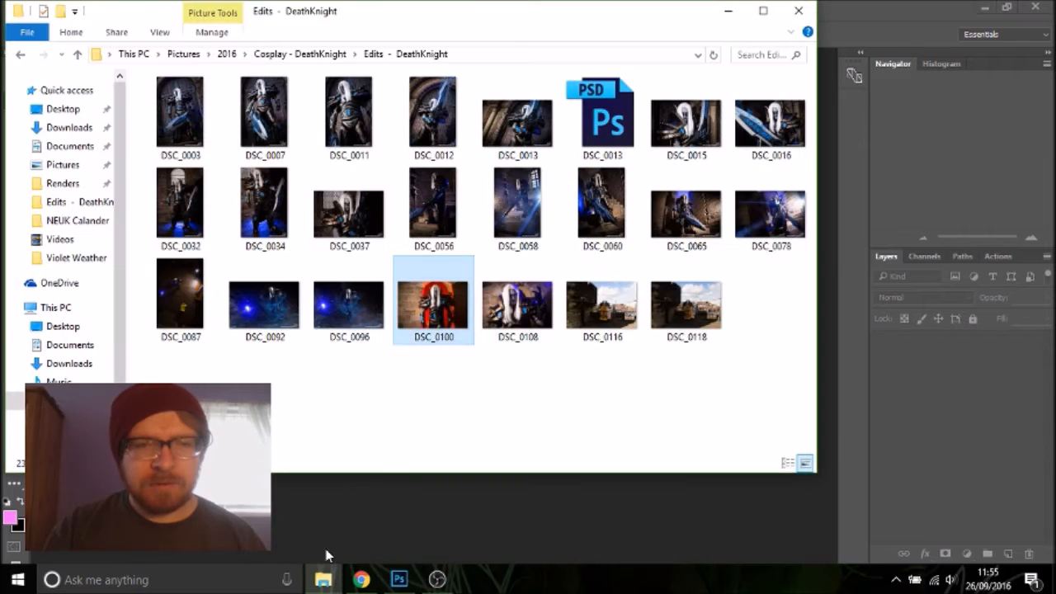
drag(433, 308, 559, 534)
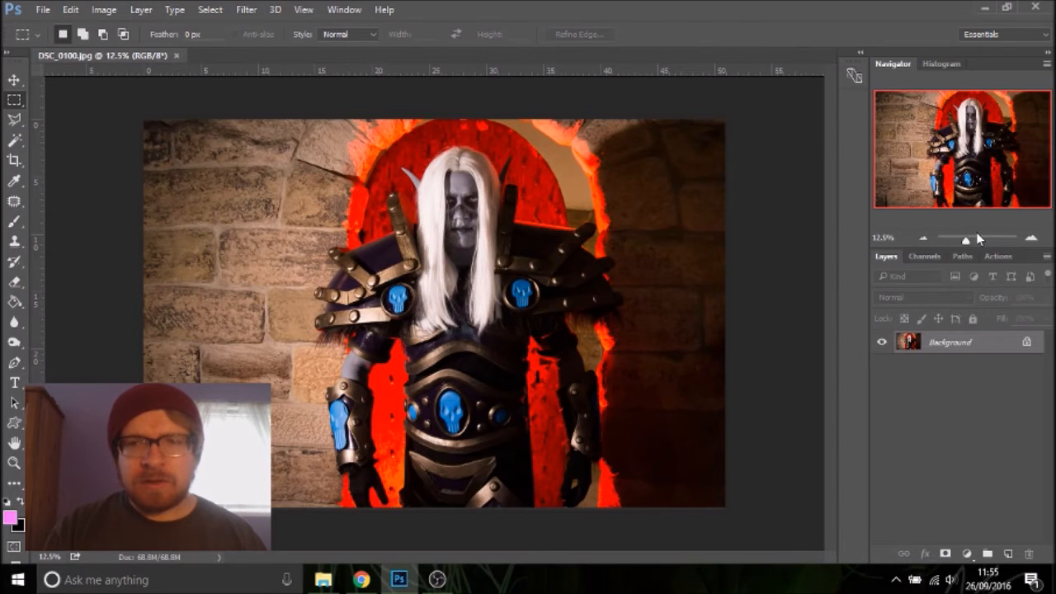
drag(969, 238, 970, 237)
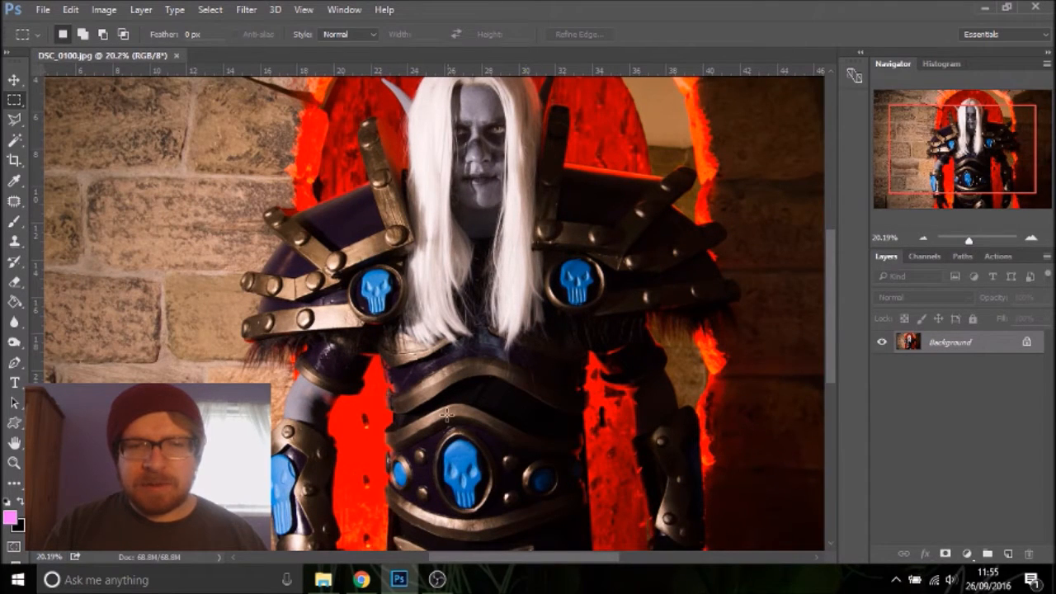
drag(946, 175, 945, 164)
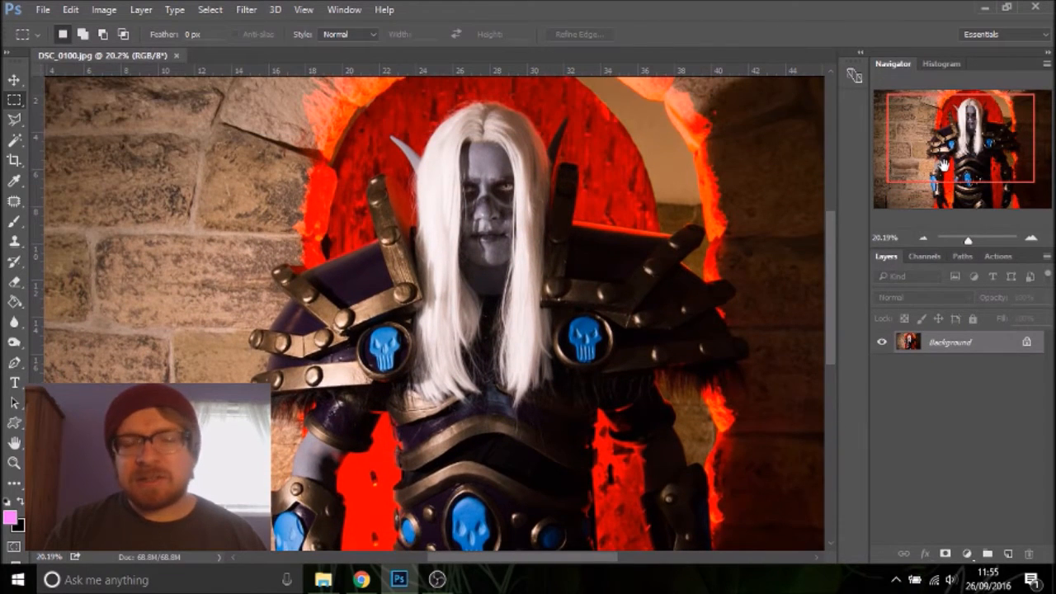
Duplicate the Background layer as Background copy and fit the whole photo in view at about 12.9%
drag(986, 347, 1008, 553)
drag(943, 151, 941, 164)
drag(972, 246, 969, 245)
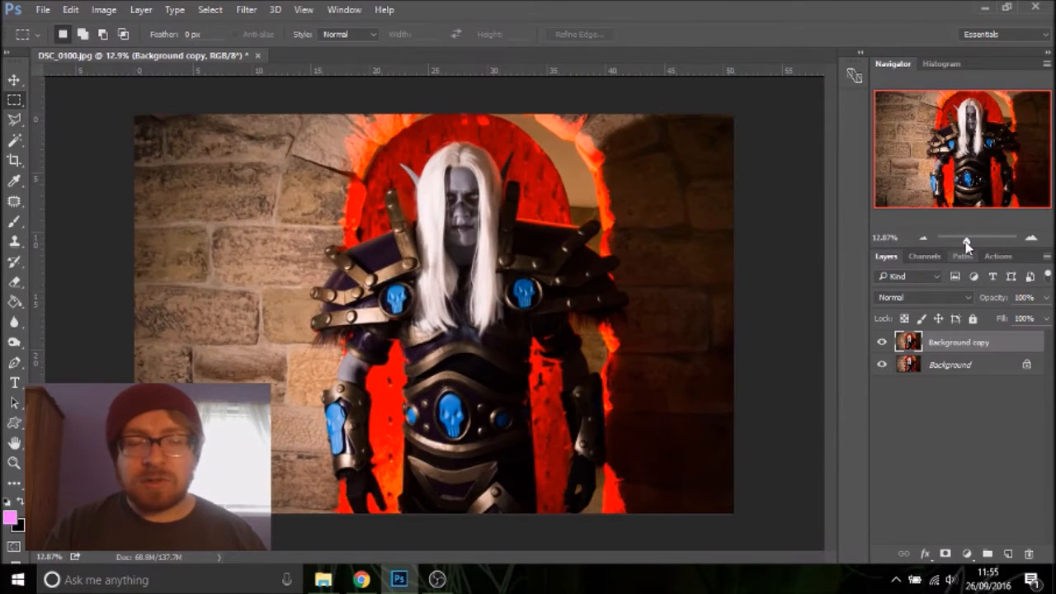
Draw a rough closed Polygonal Lasso selection around the whole figure, including the head, ears, shoulder armour and both arms
click(14, 119)
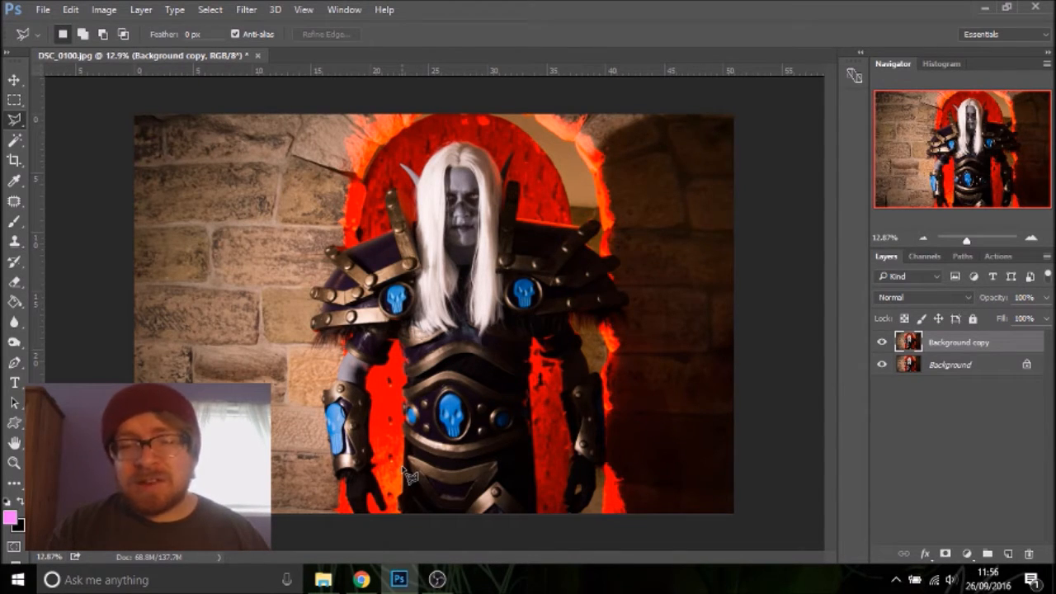
click(347, 528)
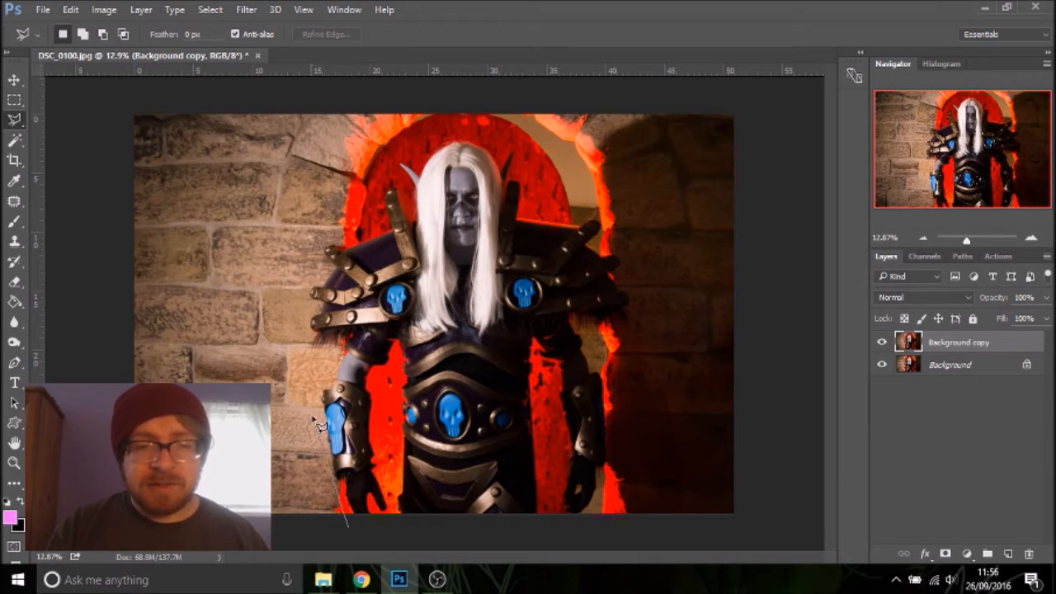
click(300, 327)
click(312, 261)
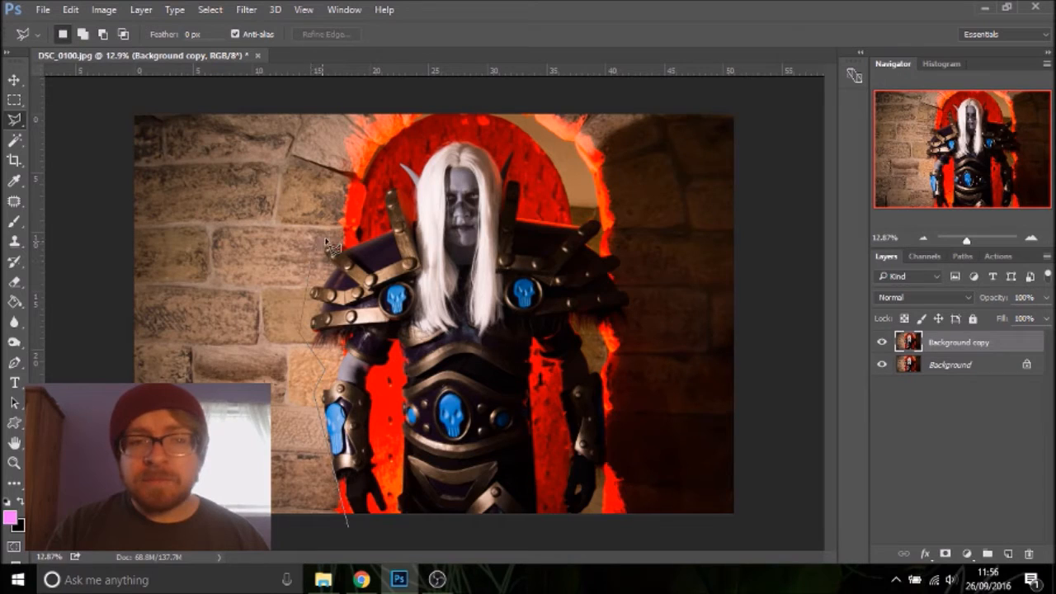
click(346, 240)
click(381, 222)
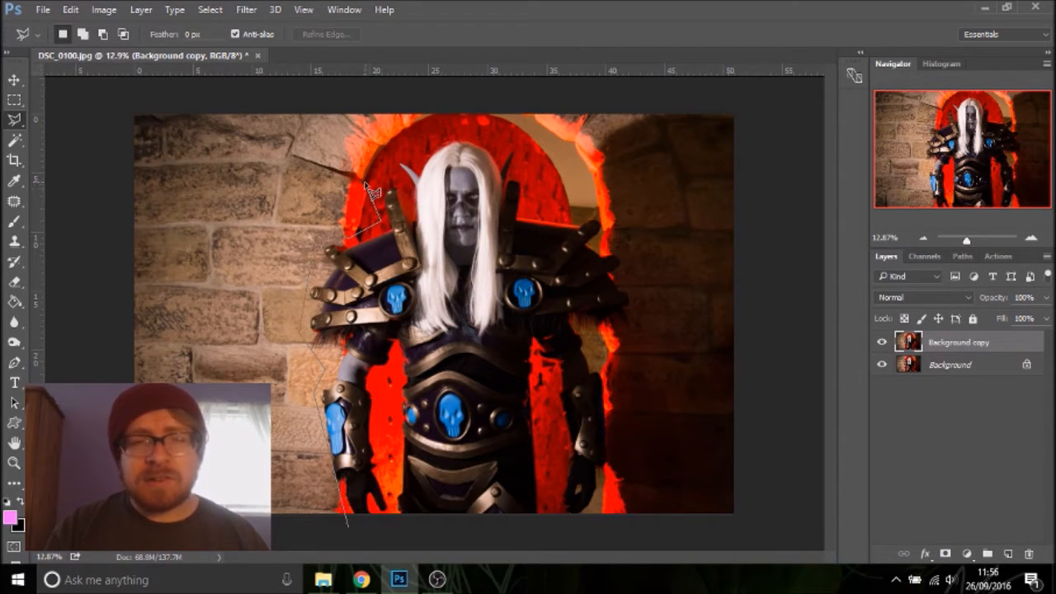
click(380, 180)
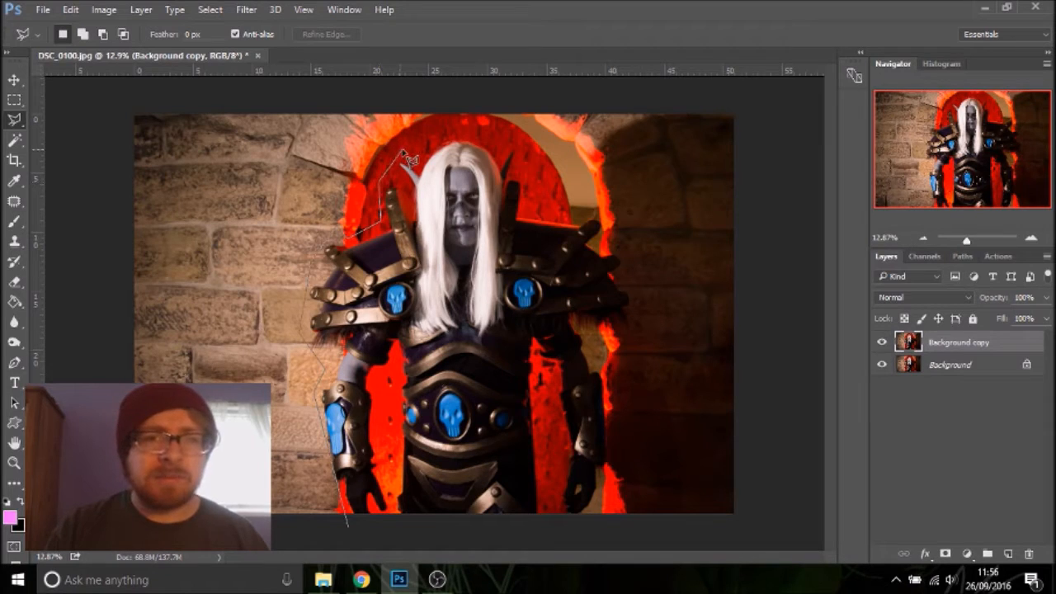
click(404, 153)
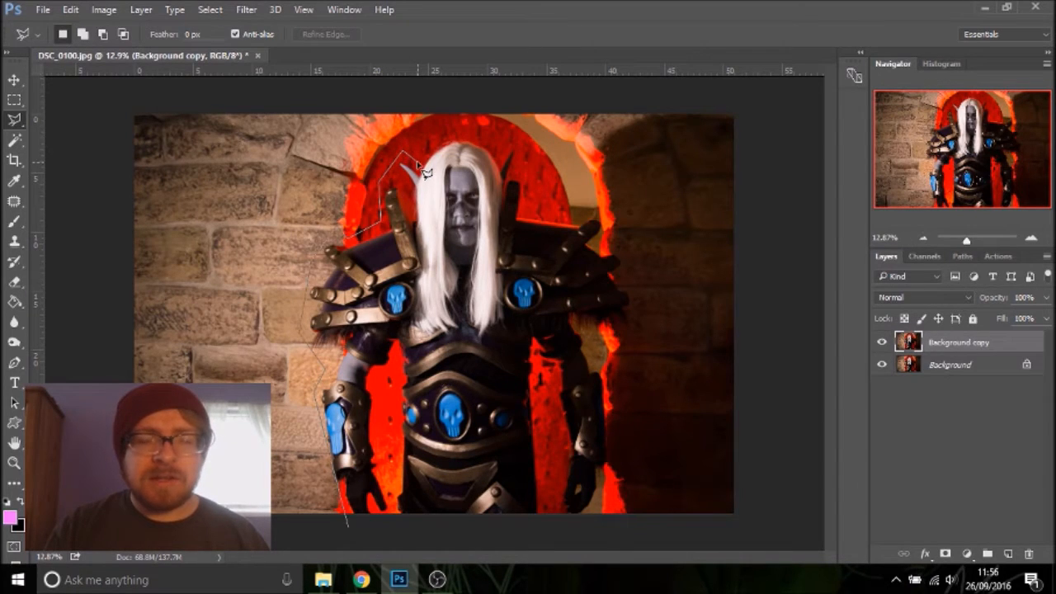
click(436, 139)
click(458, 130)
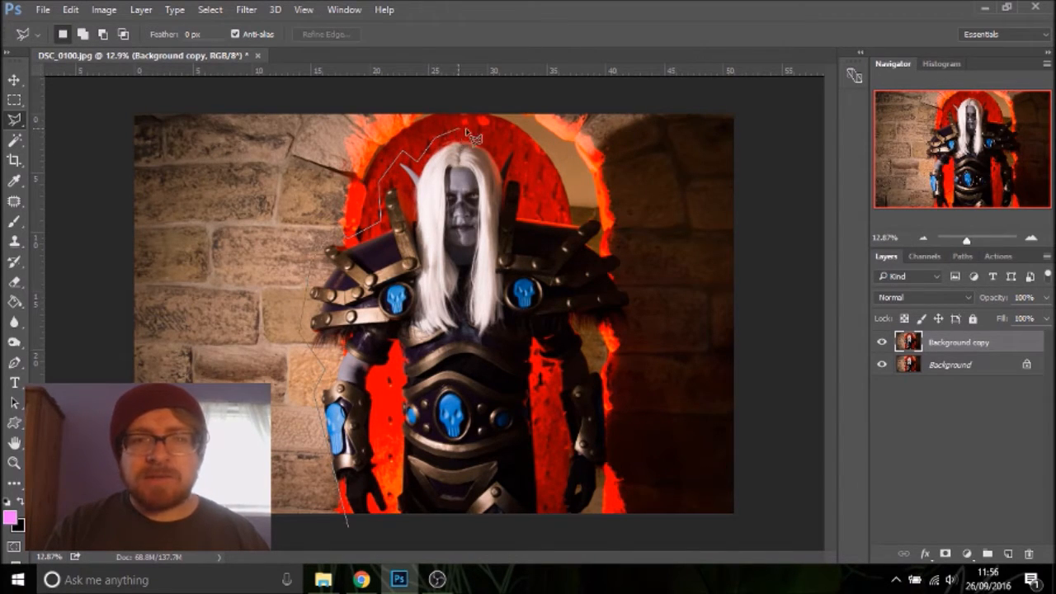
click(481, 132)
click(505, 150)
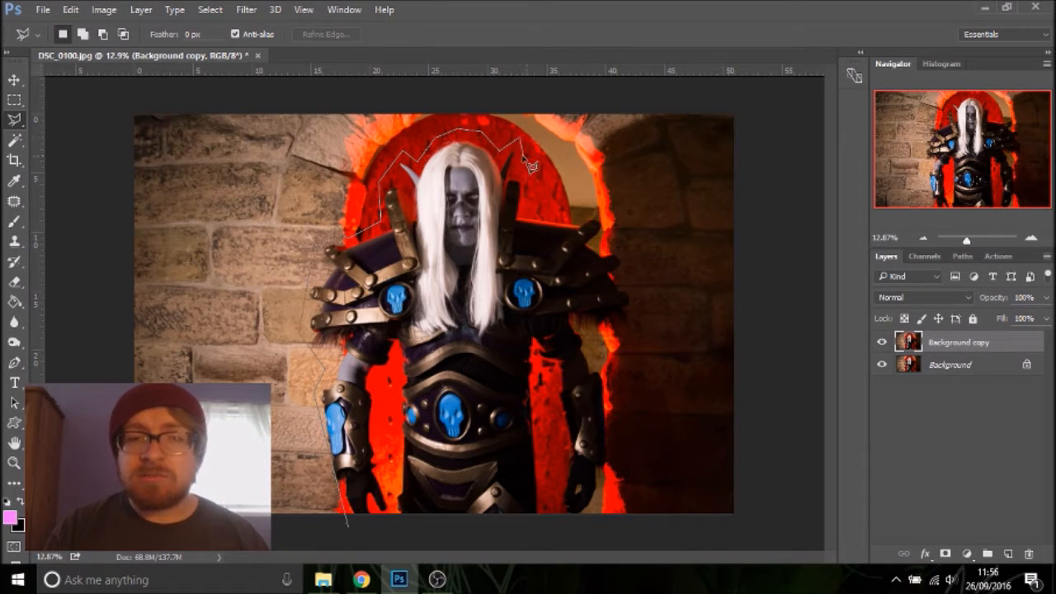
click(529, 202)
click(579, 218)
click(608, 211)
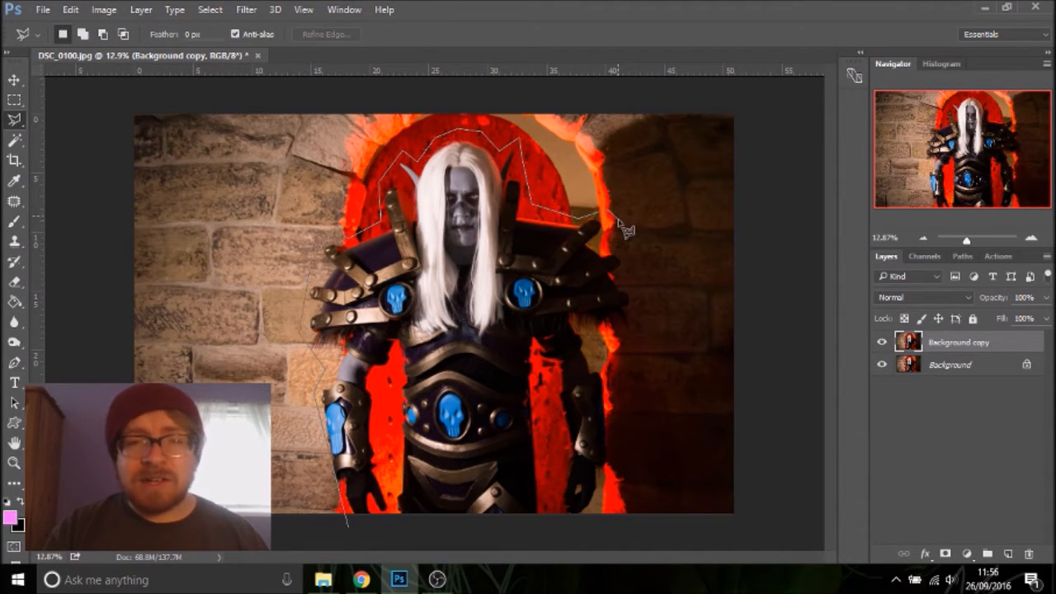
click(614, 227)
click(607, 242)
click(640, 264)
click(652, 325)
click(602, 335)
click(620, 417)
double_click(604, 525)
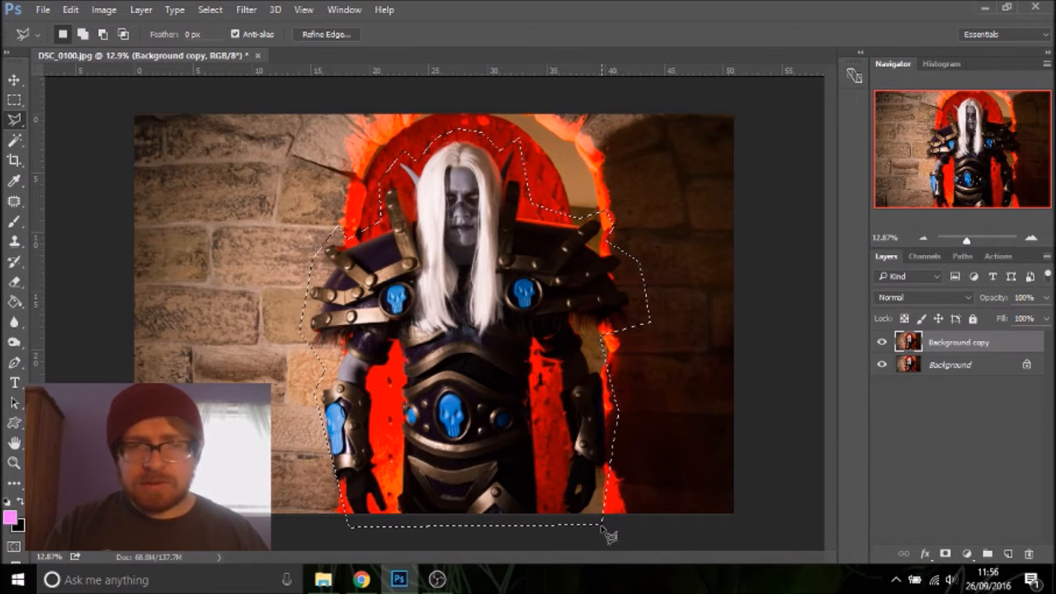
Invert the selection, delete the surroundings from the Background copy layer, and deselect
key(ctrl+shift+i)
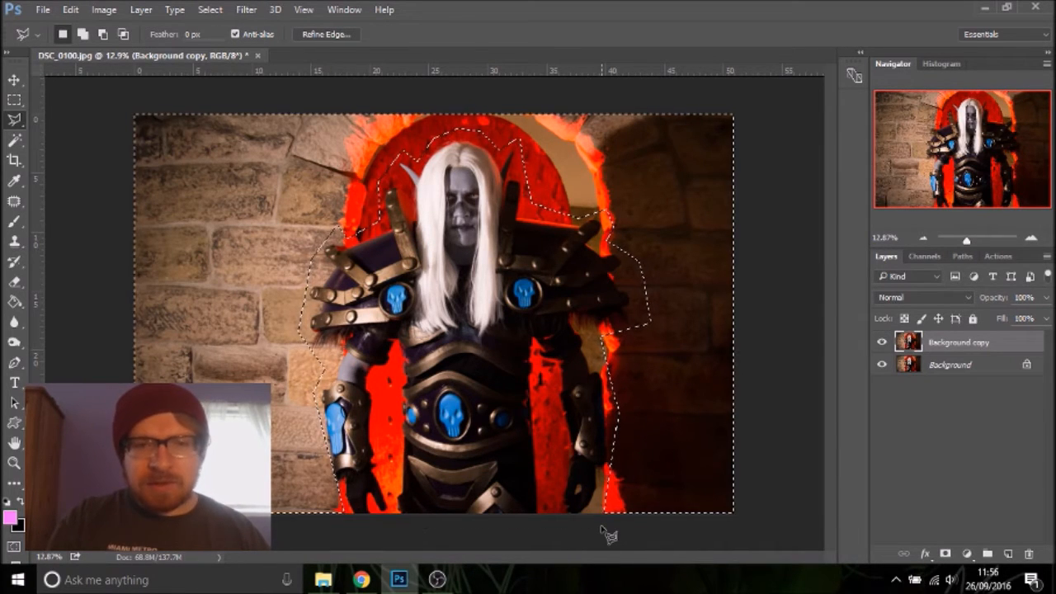
key(Delete)
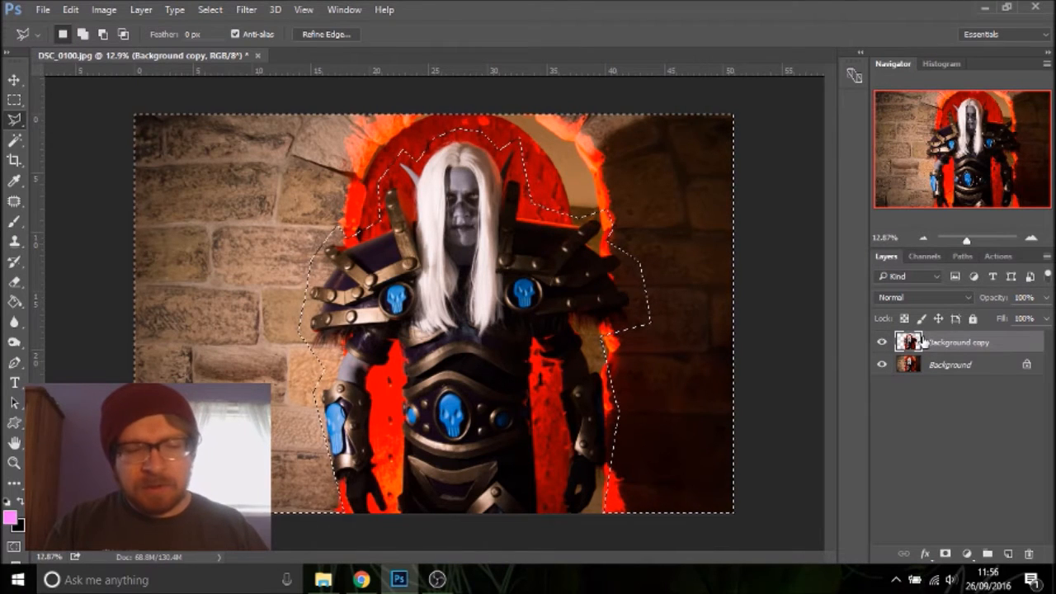
key(ctrl+d)
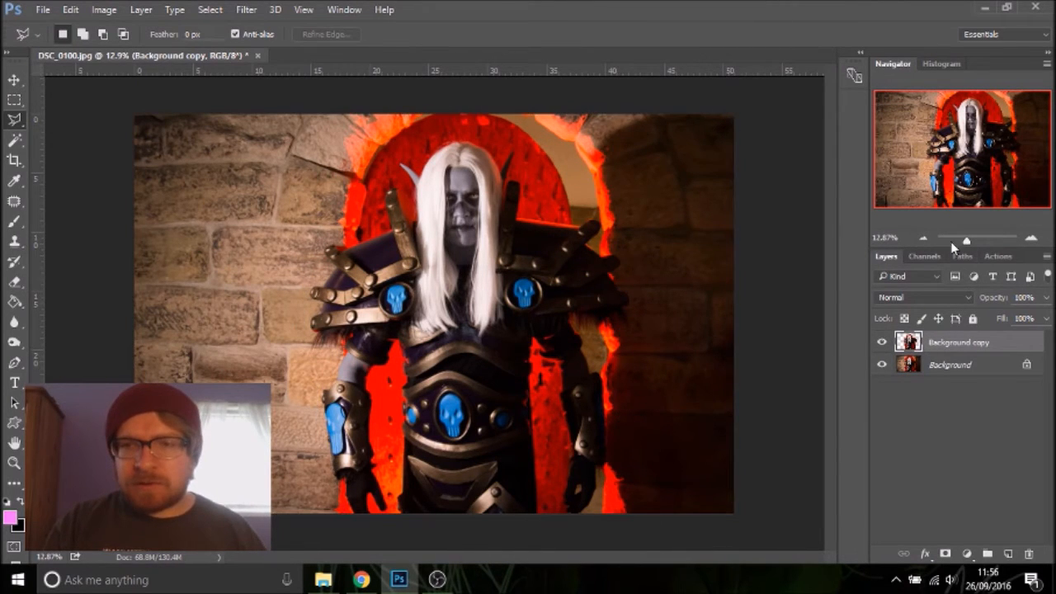
Examine the rough cutout around the waist and arm at about 31.7% zoom, toggling the Background layer's visibility
drag(967, 239, 974, 242)
drag(982, 161, 969, 198)
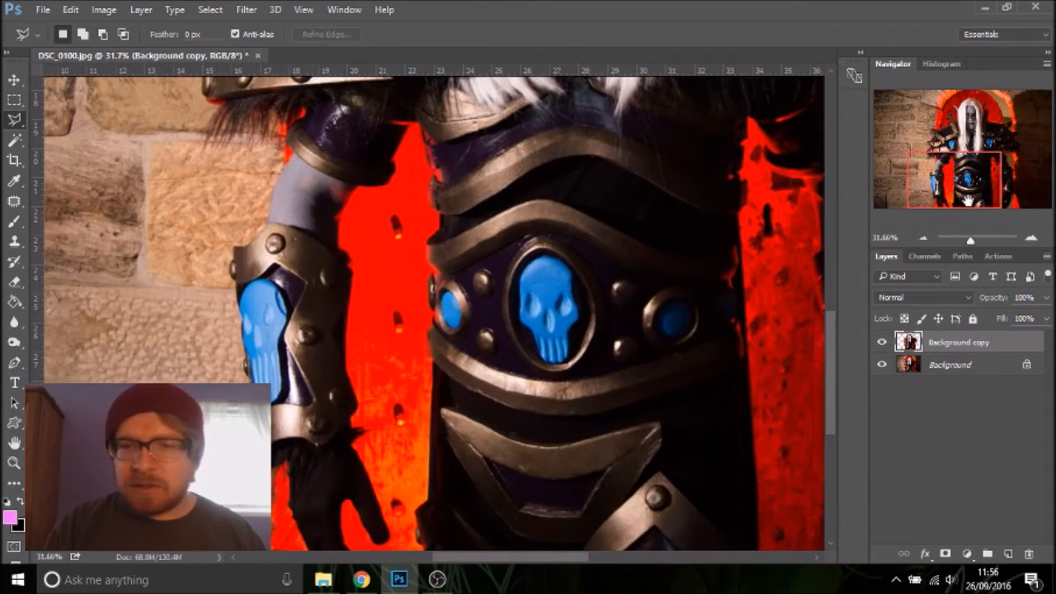
click(888, 367)
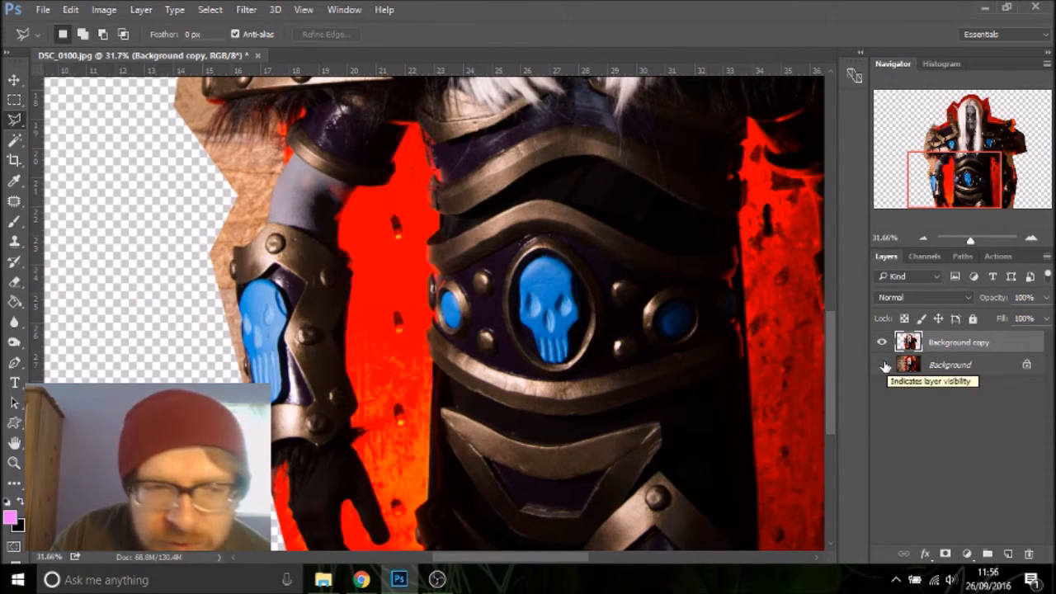
click(883, 365)
click(883, 366)
click(883, 365)
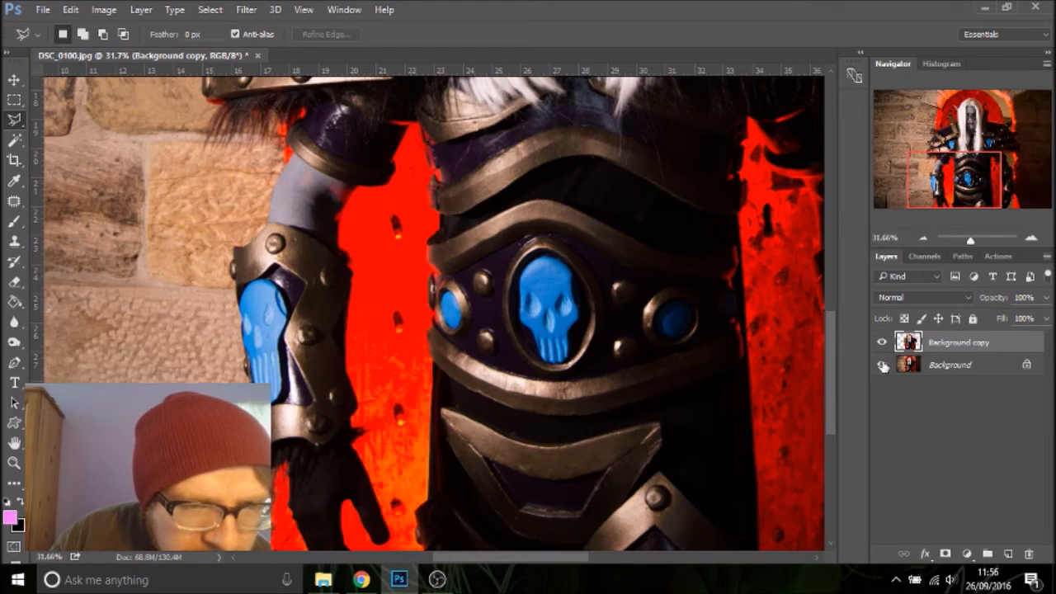
click(883, 366)
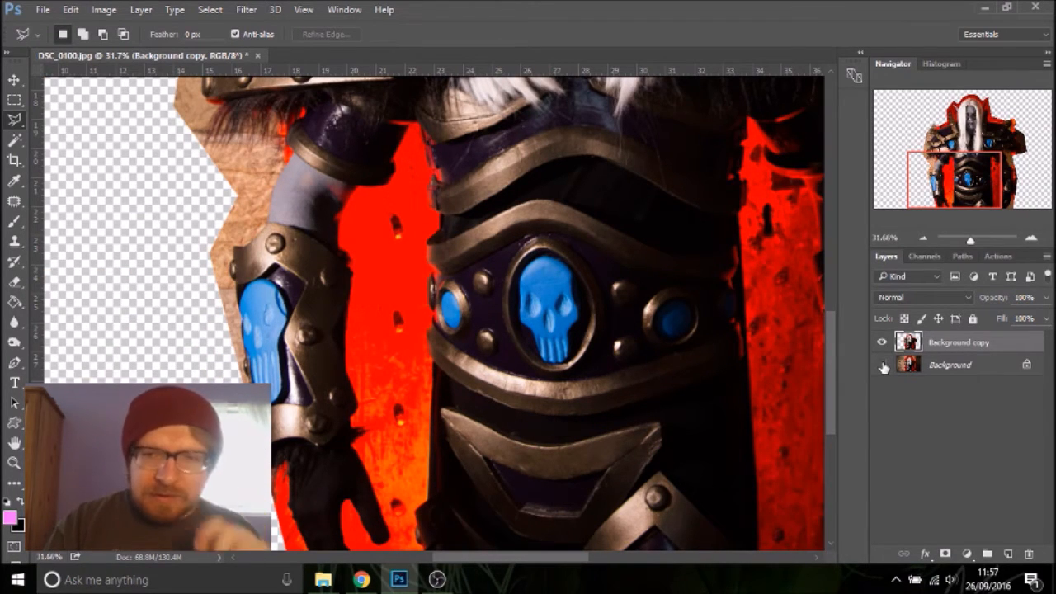
click(883, 366)
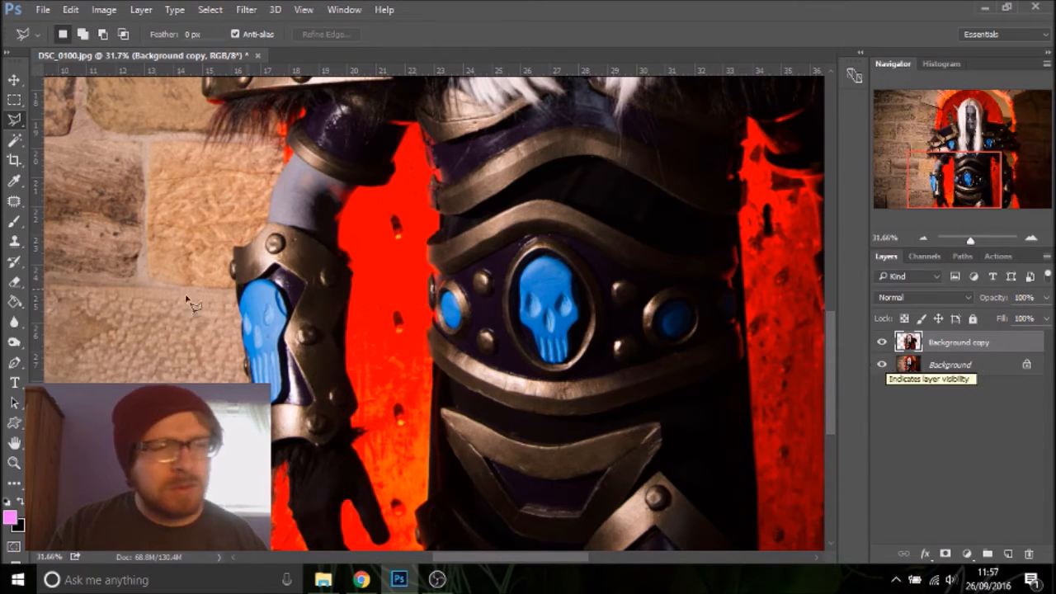
With the Background layer hidden, use the Magic Wand to delete the red and orange portal areas between arm and torso and beside the glove
click(13, 139)
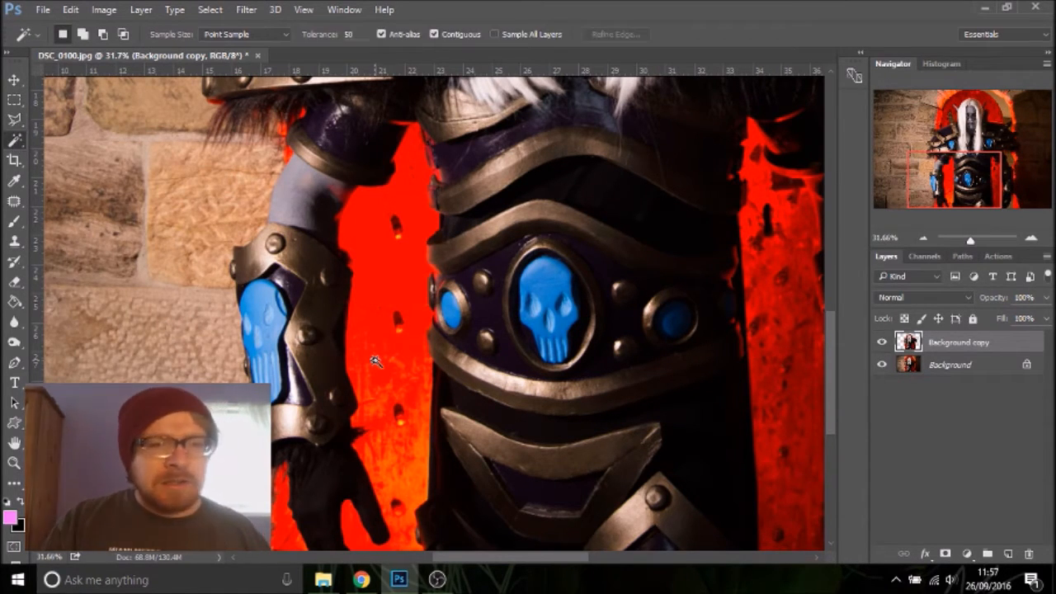
click(364, 300)
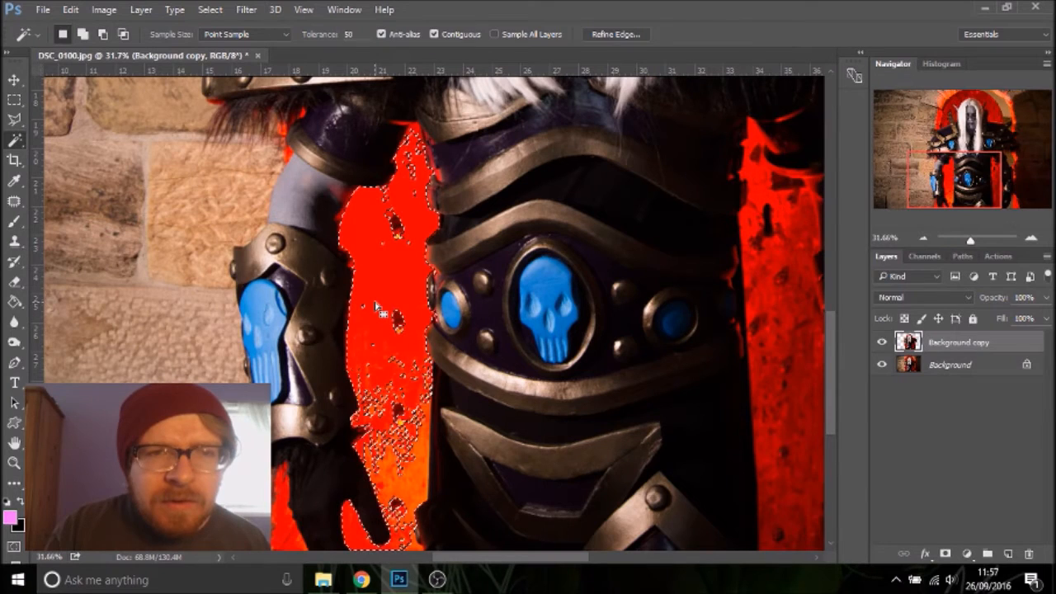
click(882, 366)
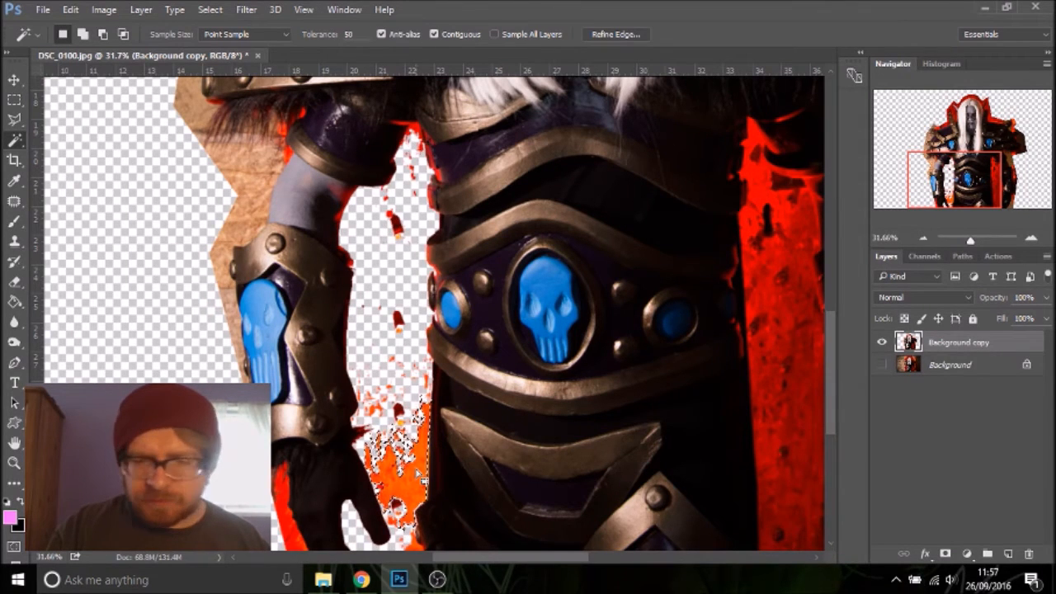
key(Delete)
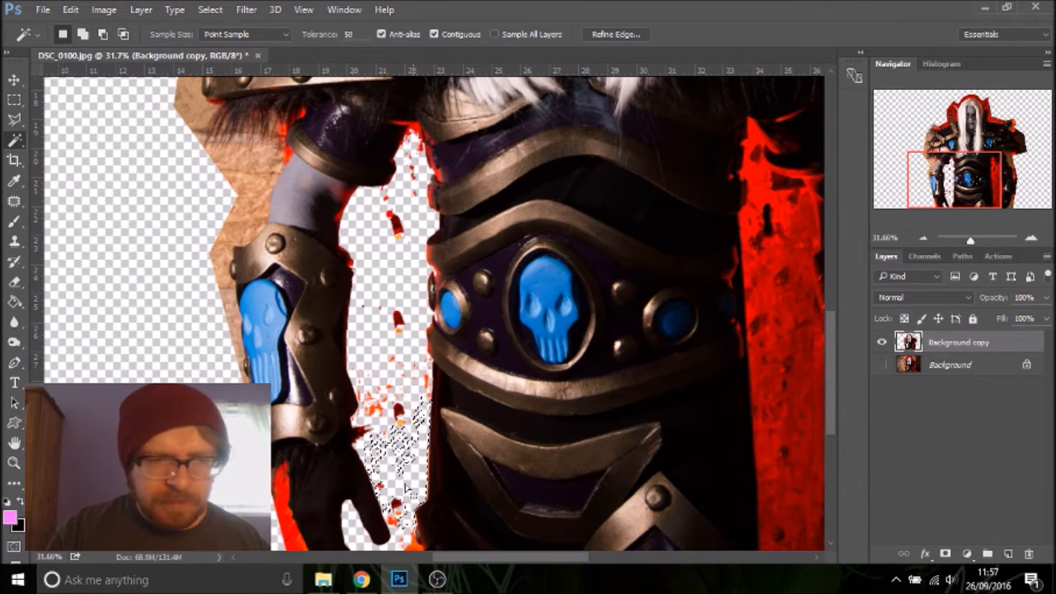
click(291, 528)
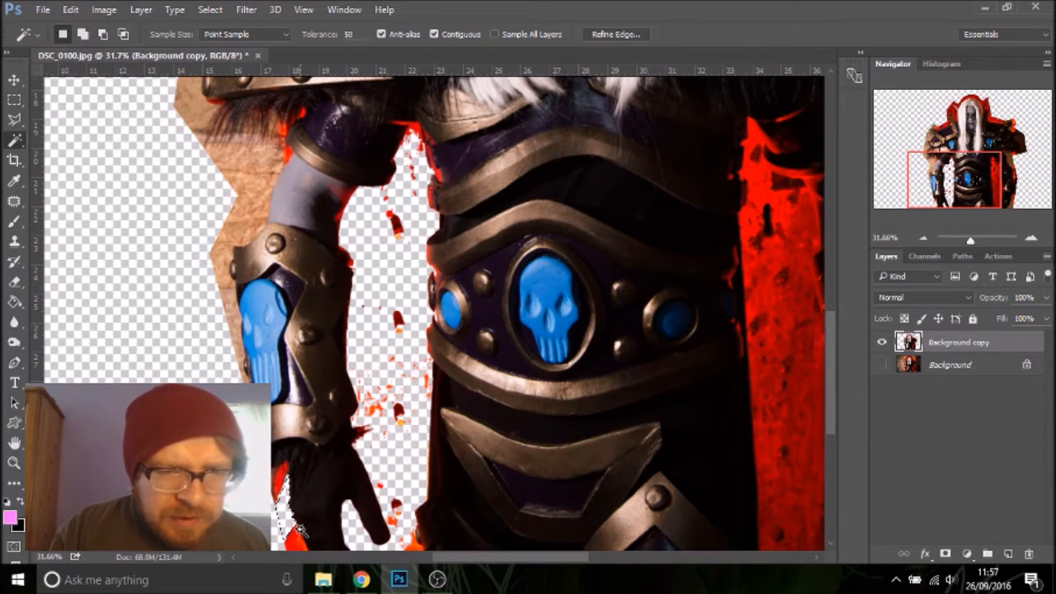
Select the stone wall patch beside the upper arm with the Magic Wand, trying tolerance 25 and settling on 35
click(218, 266)
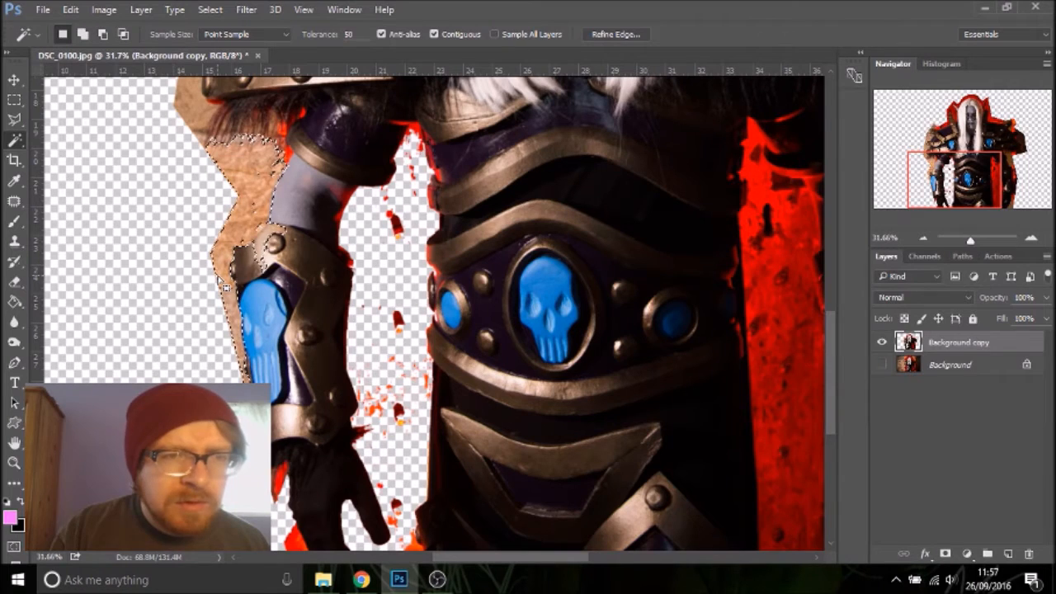
click(348, 34)
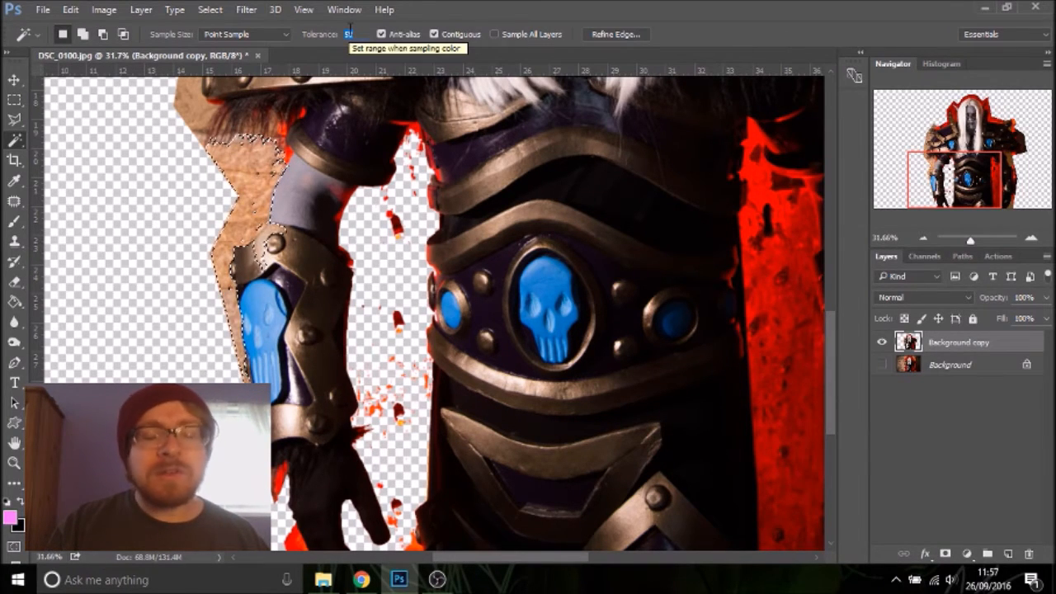
text(25)
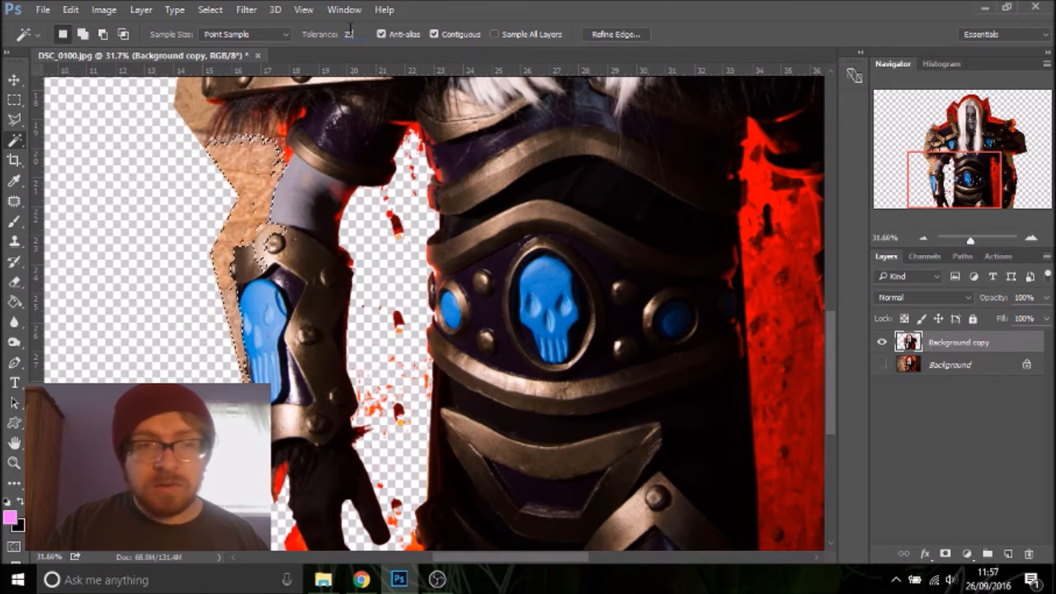
key(ctrl+d)
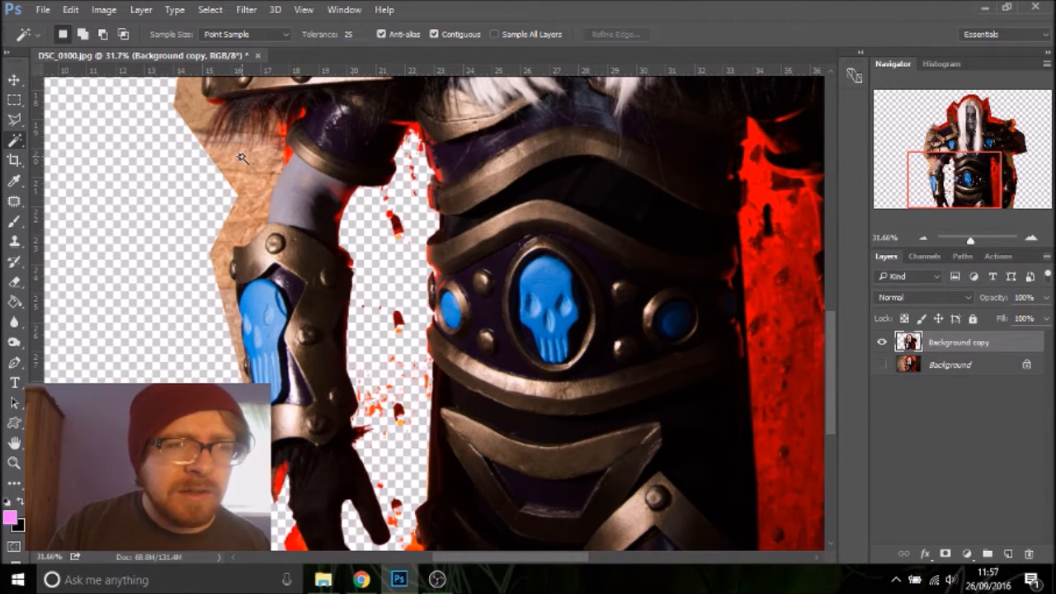
click(243, 174)
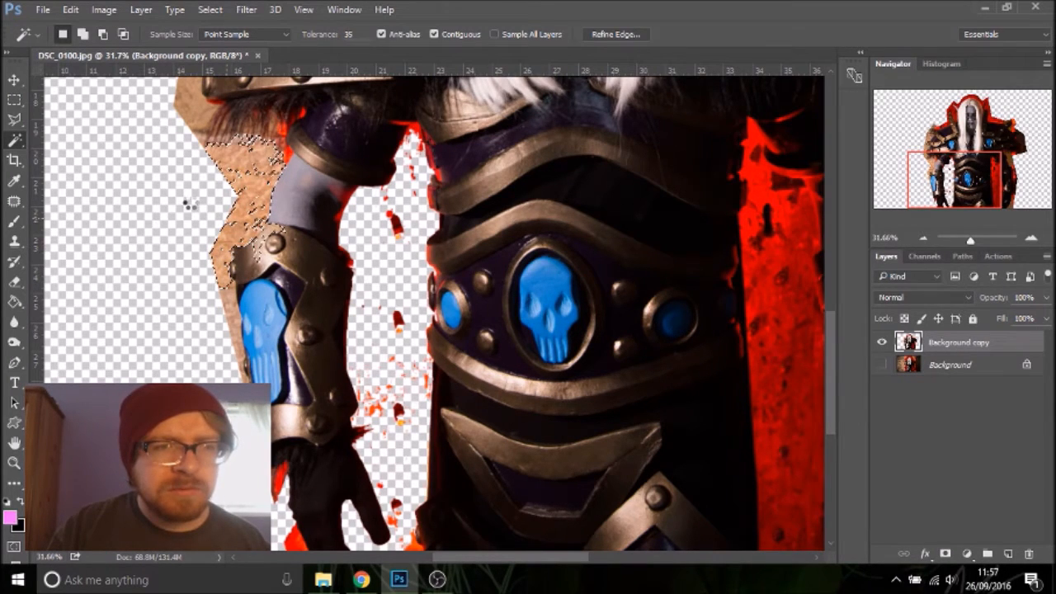
Select the stone wall patch beside the lower shoulder armour spikes with the Magic Wand and delete it
scroll(192, 204, up, 5)
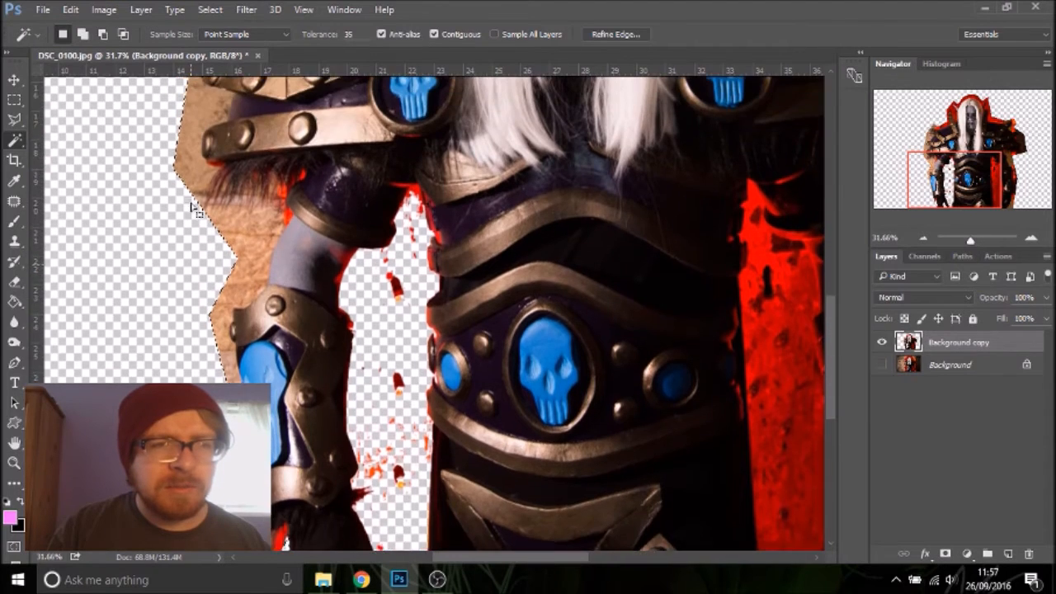
scroll(191, 206, up, 2)
click(205, 237)
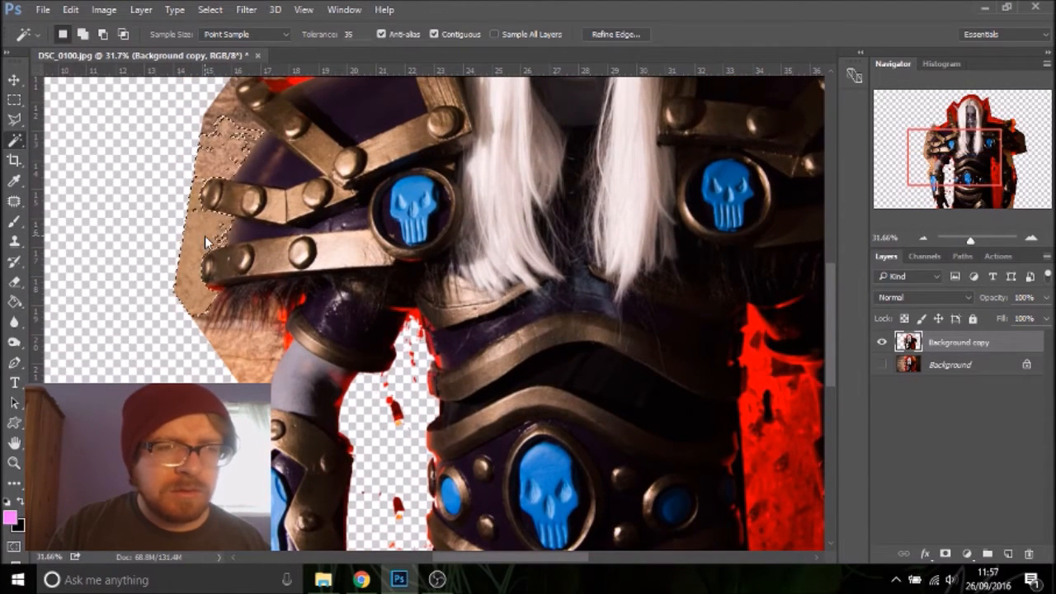
key(Delete)
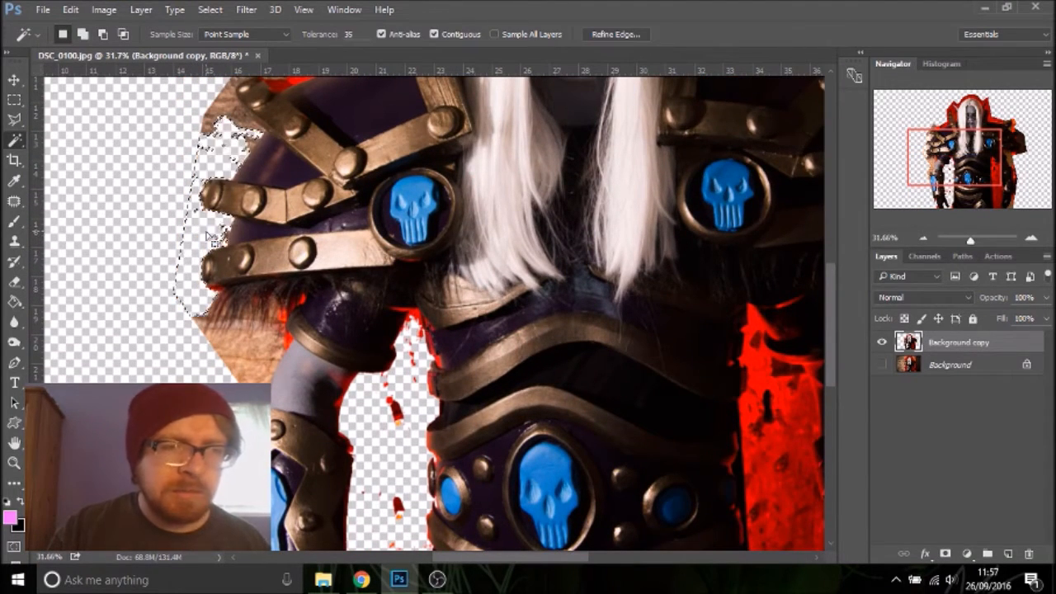
Select the remaining wall fragment around the upper shoulder armour spike with the Magic Wand and delete it
scroll(212, 240, up, 3)
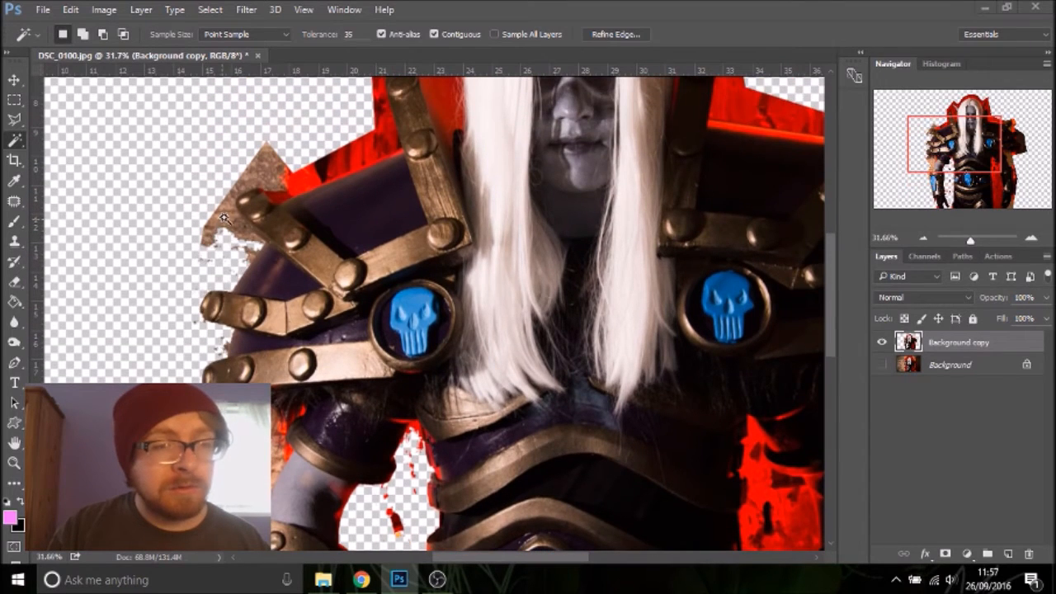
click(223, 214)
click(226, 216)
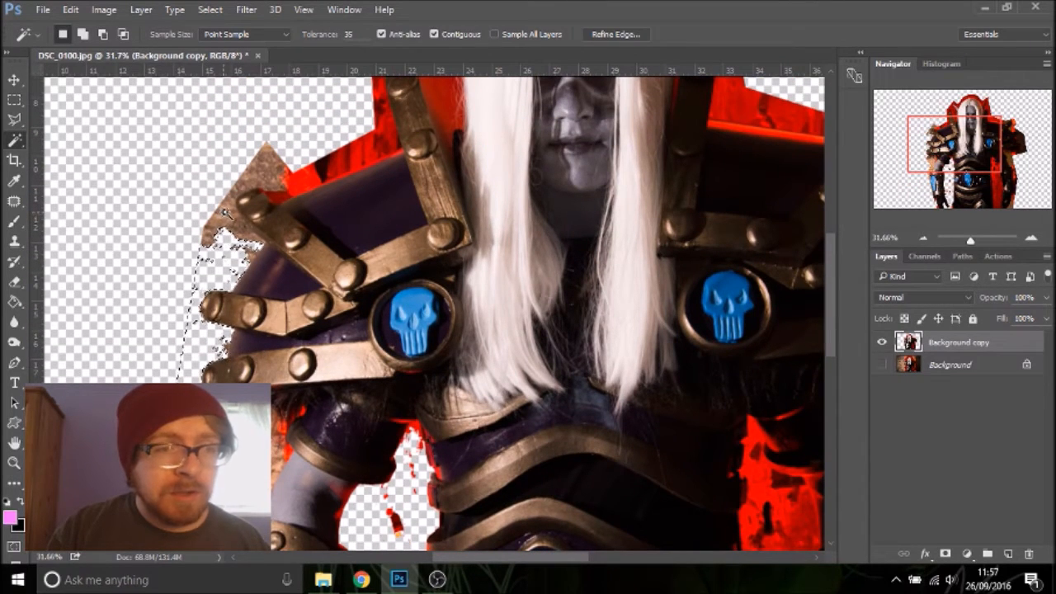
key(Delete)
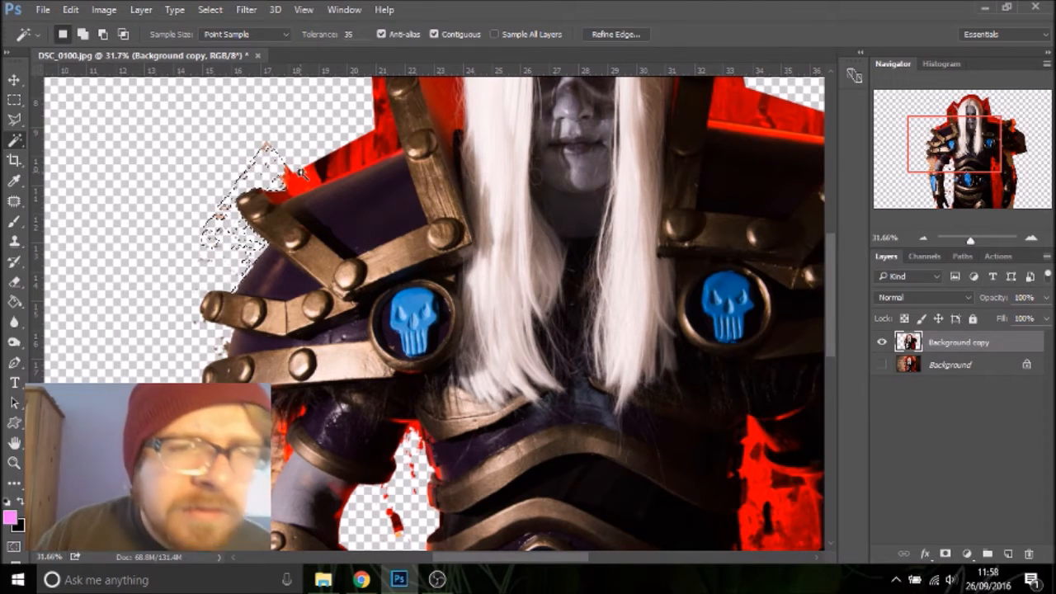
Delete the red background patch beside the upper shoulder armour spike using the Magic Wand, and clear the selection
scroll(313, 185, up, 3)
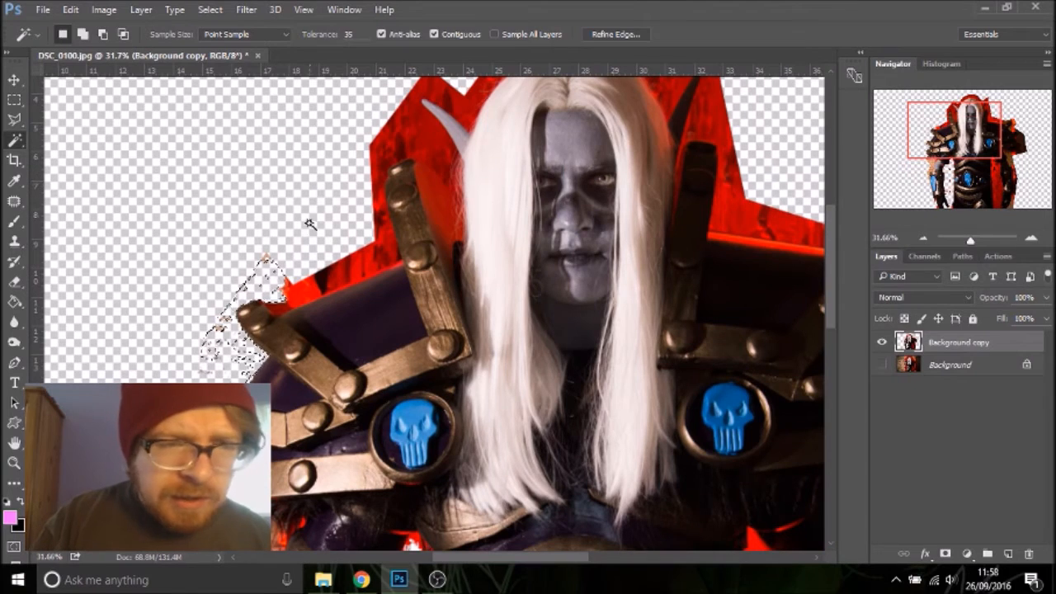
click(307, 288)
key(Delete)
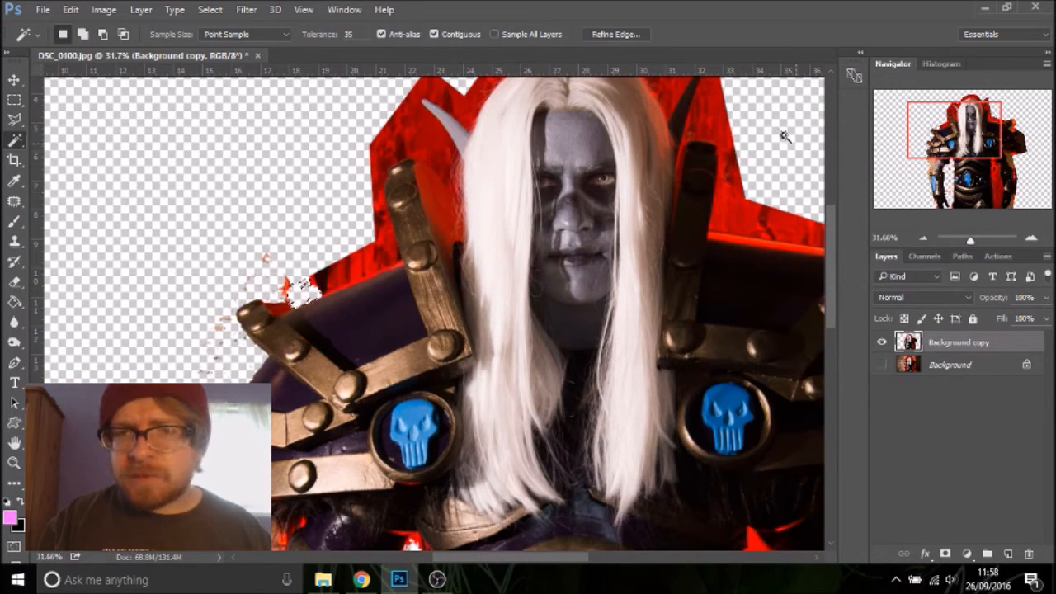
drag(964, 115, 1003, 120)
click(545, 211)
key(ctrl+d)
Trace the outer edge of the gloved arm beside the red cape with the Polygonal Lasso, from the hand up to the shoulder fur
scroll(581, 198, down, 5)
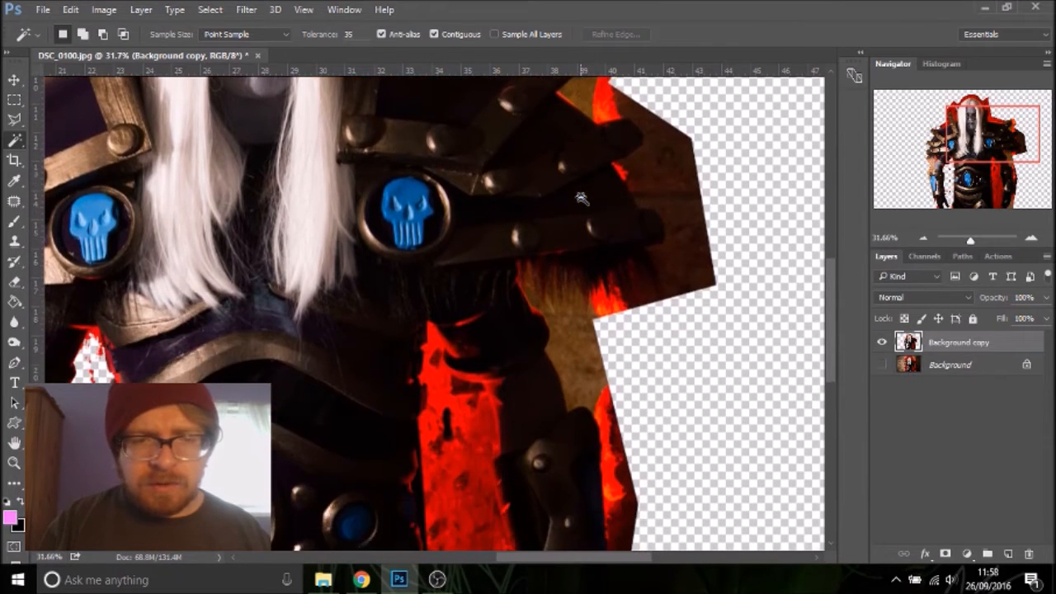
scroll(581, 198, down, 5)
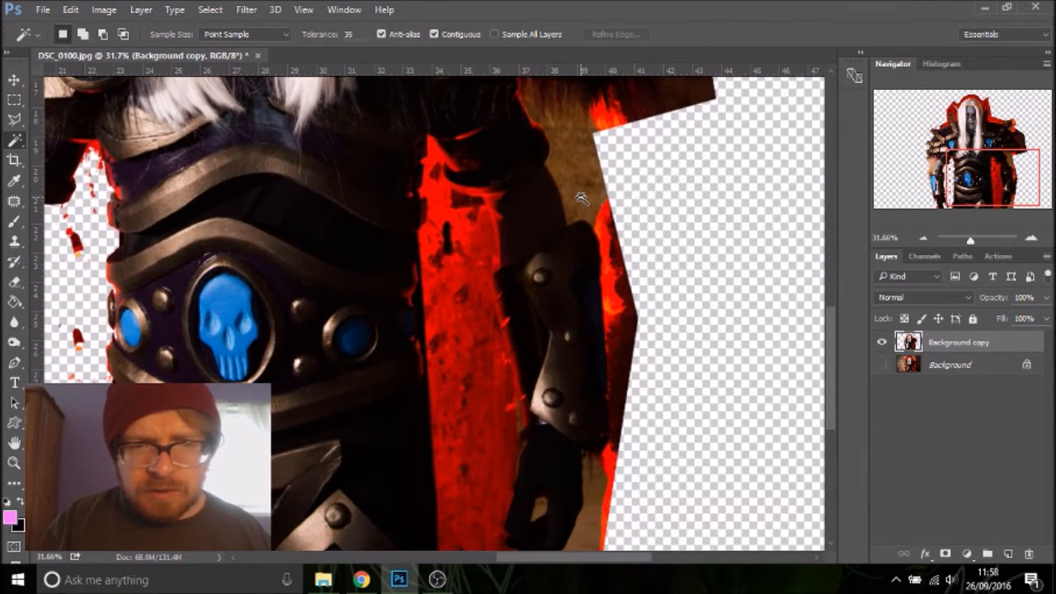
scroll(581, 198, down, 2)
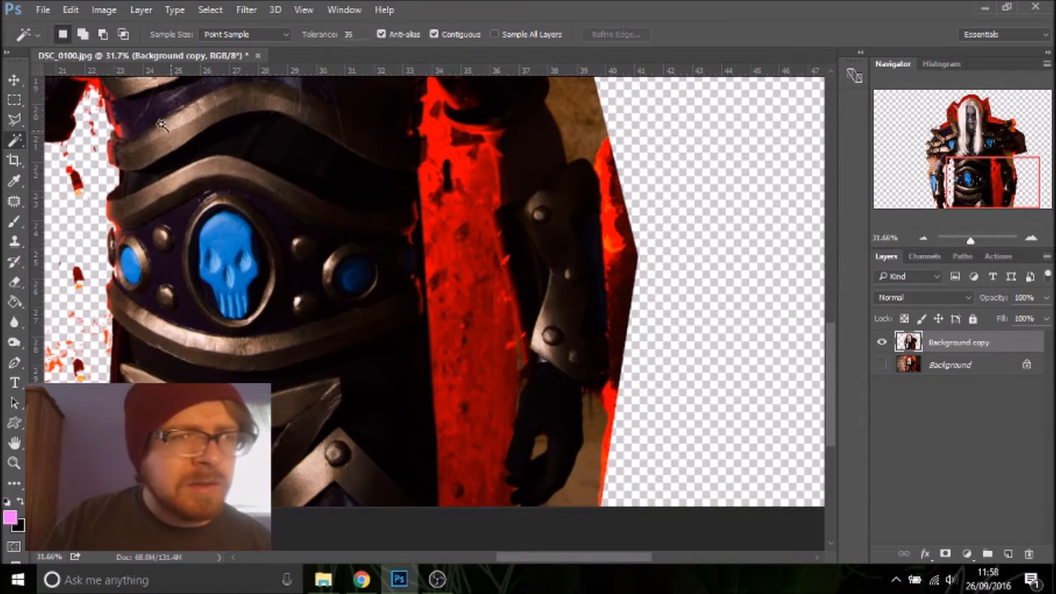
click(15, 119)
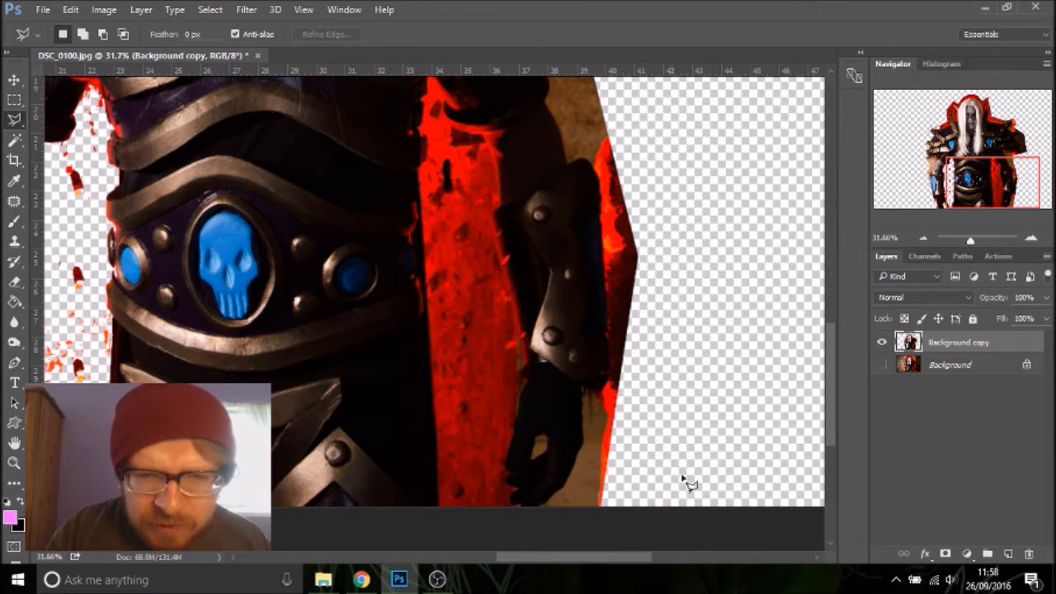
click(712, 446)
click(570, 532)
click(521, 510)
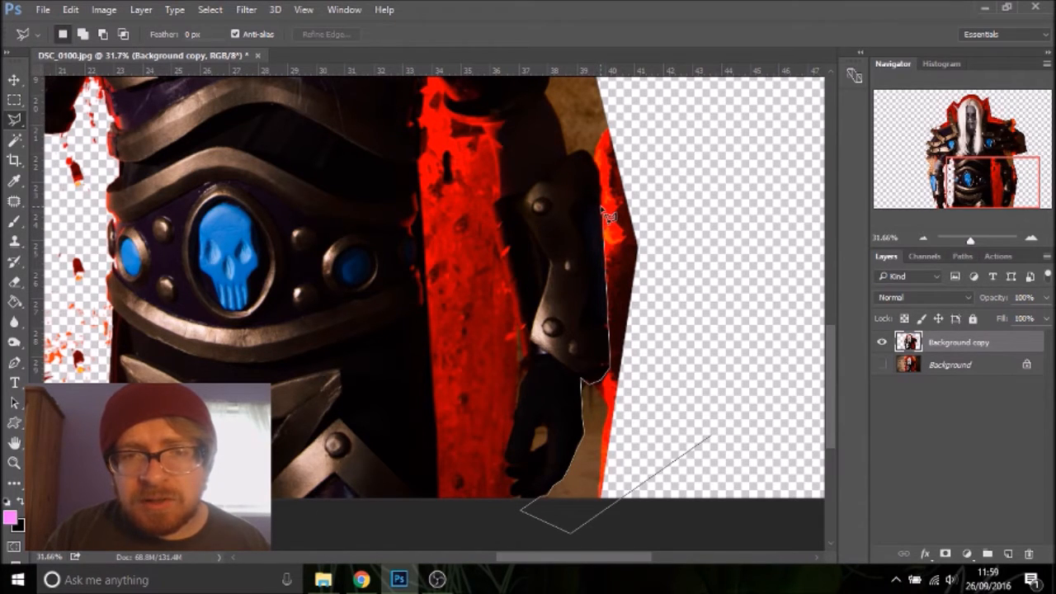
click(597, 166)
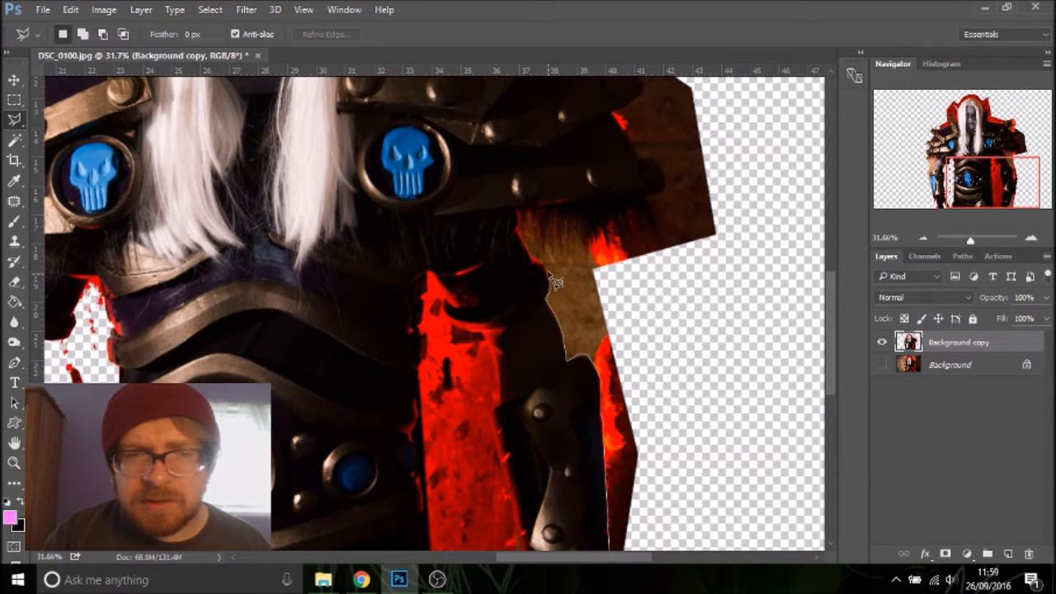
click(520, 232)
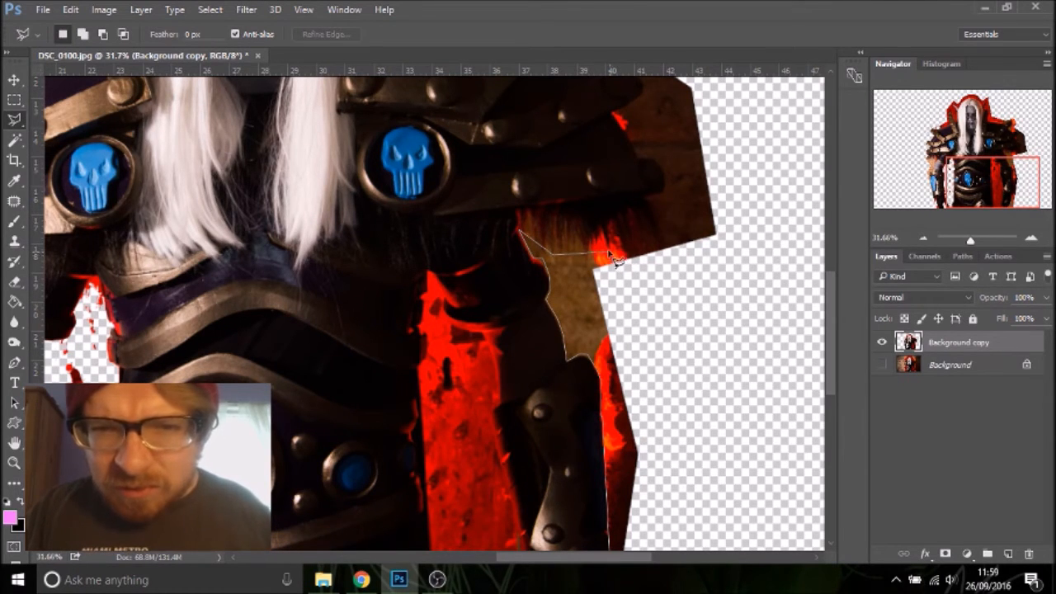
Extend the outline around the shoulder fur and lower armour spike, close it through the empty area, delete the enclosed background and deselect
click(685, 233)
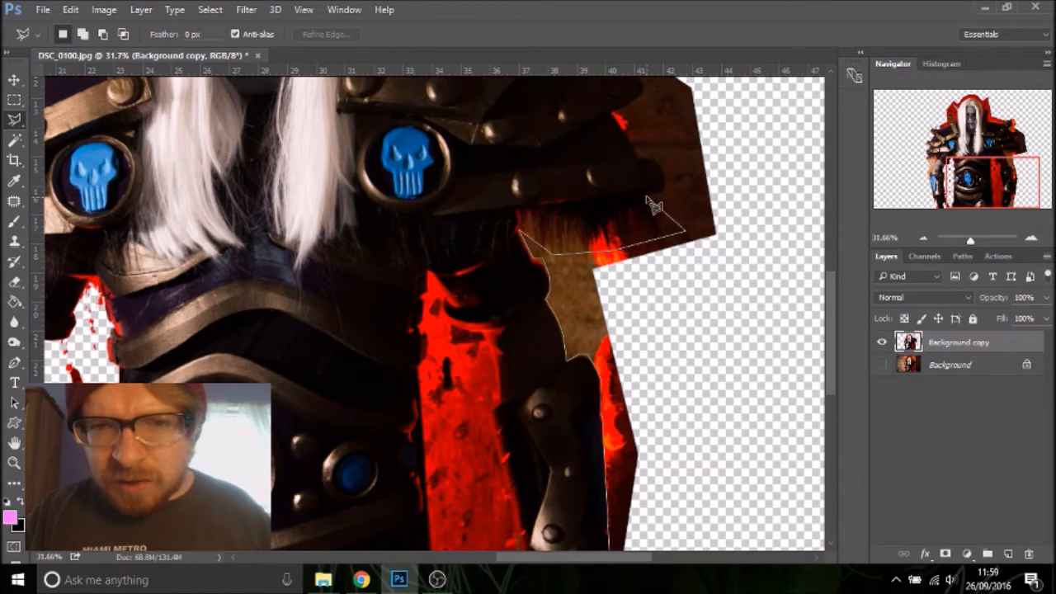
click(647, 195)
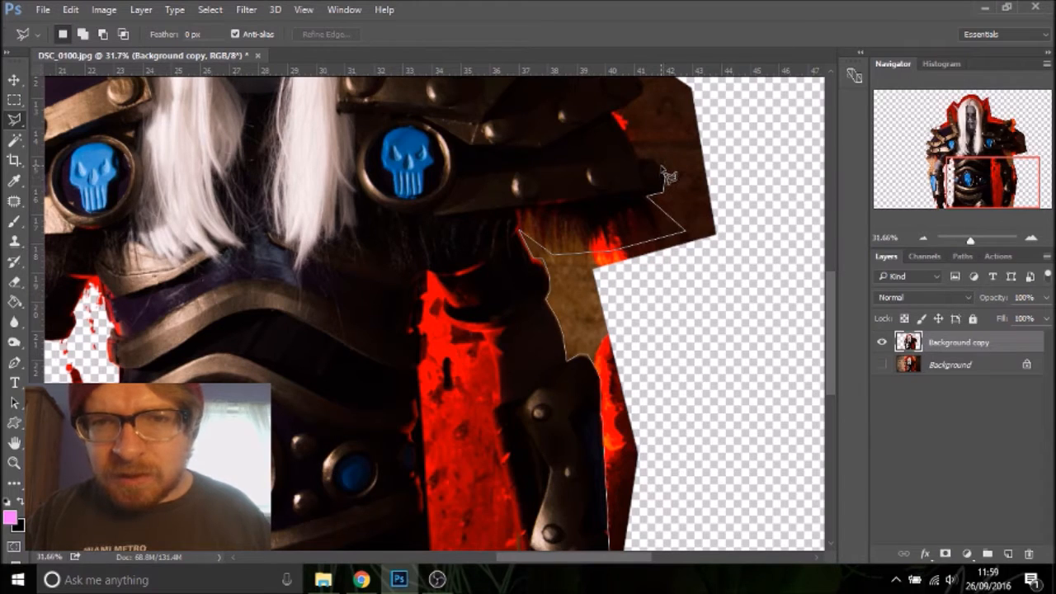
click(660, 167)
click(652, 156)
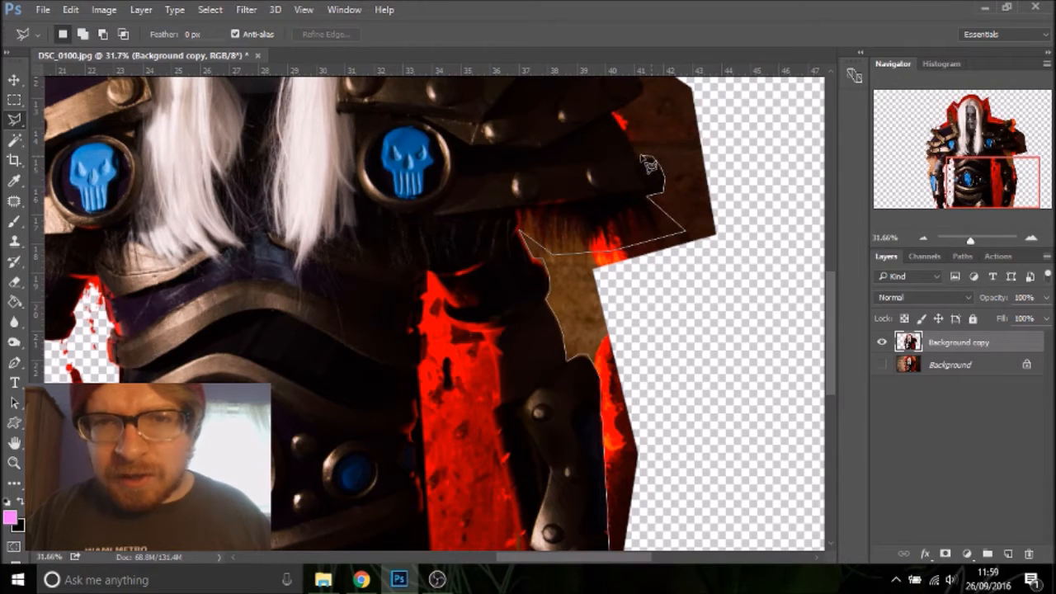
click(613, 112)
click(638, 97)
click(730, 89)
double_click(780, 268)
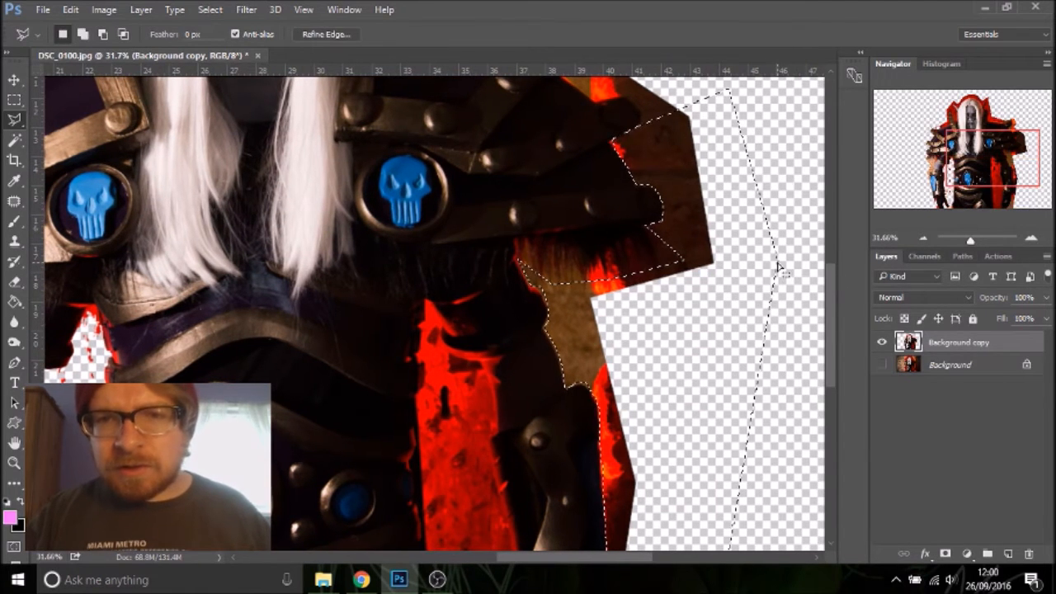
key(Delete)
key(ctrl+d)
Select the leftover wall and portal around that shoulder's upper two armour spikes and top edge with the Polygonal Lasso
drag(1011, 150, 1010, 135)
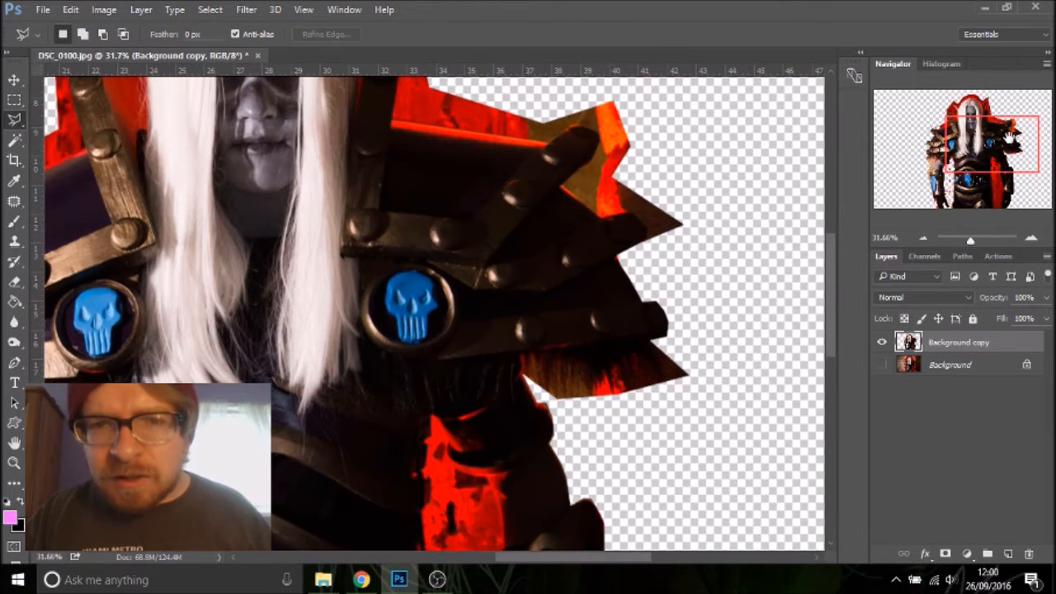
click(689, 274)
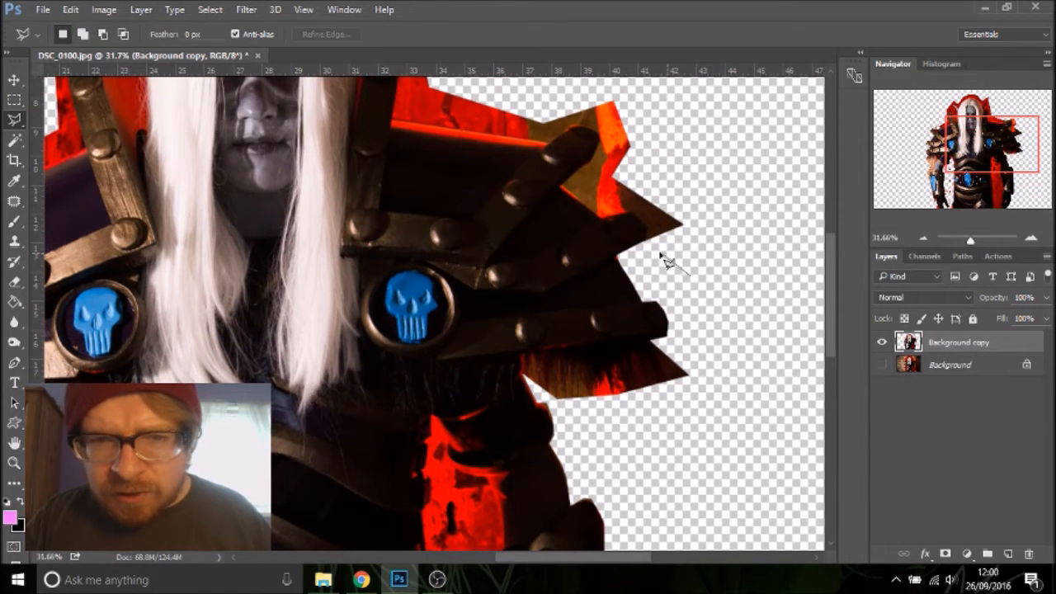
click(630, 212)
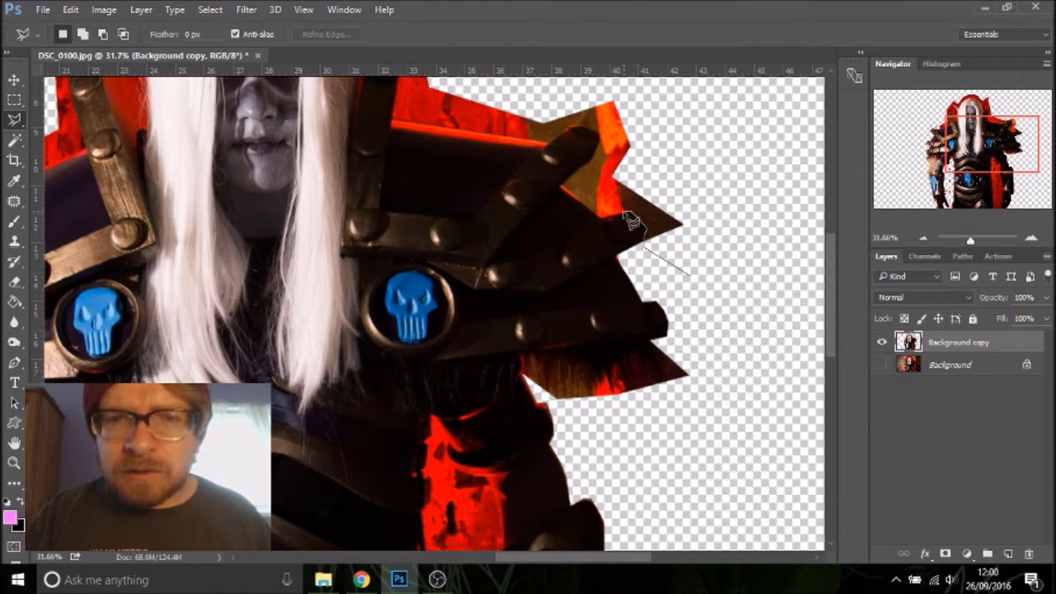
click(562, 186)
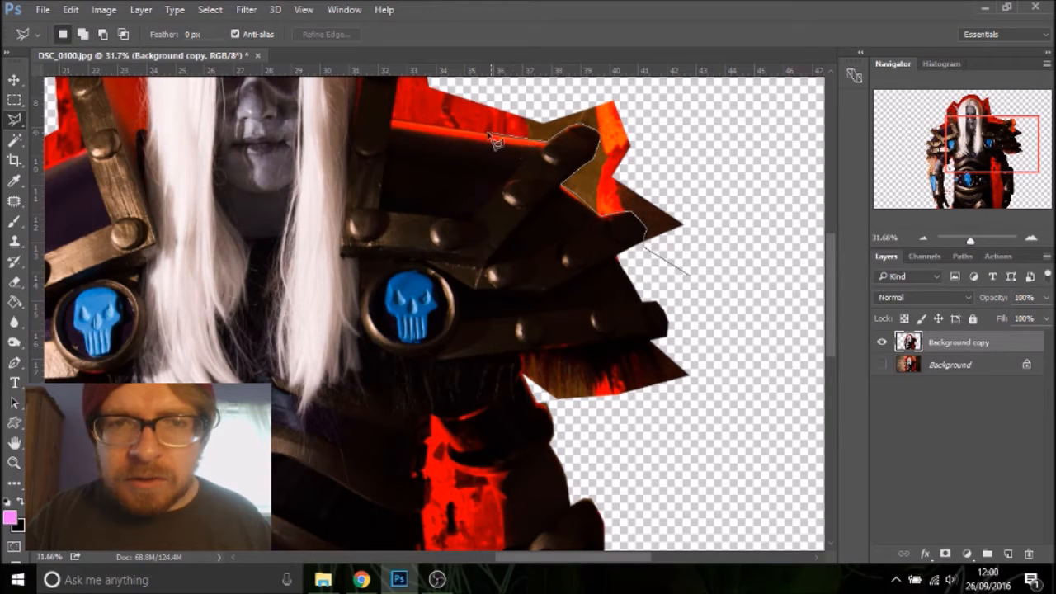
click(407, 132)
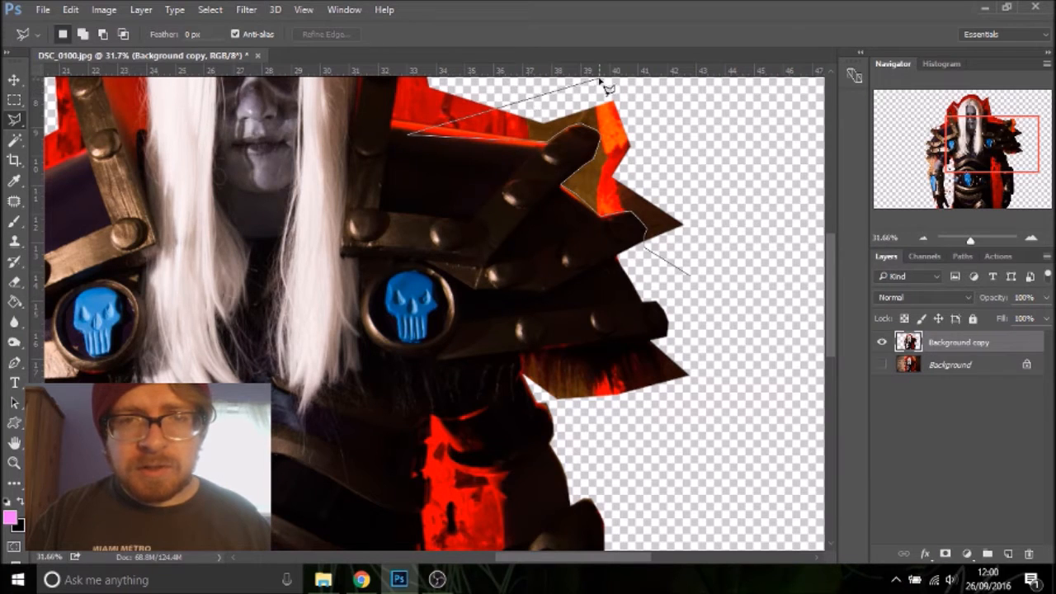
click(499, 84)
click(658, 93)
double_click(744, 193)
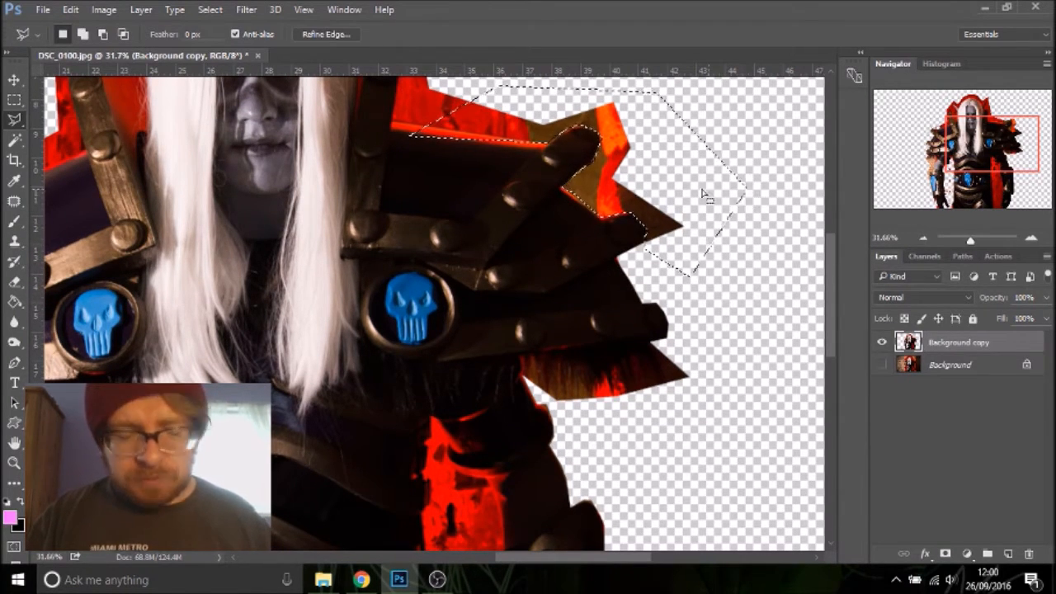
Erase the background inside the selection around the shoulder spikes with a 94 px Eraser, and deselect
key(e)
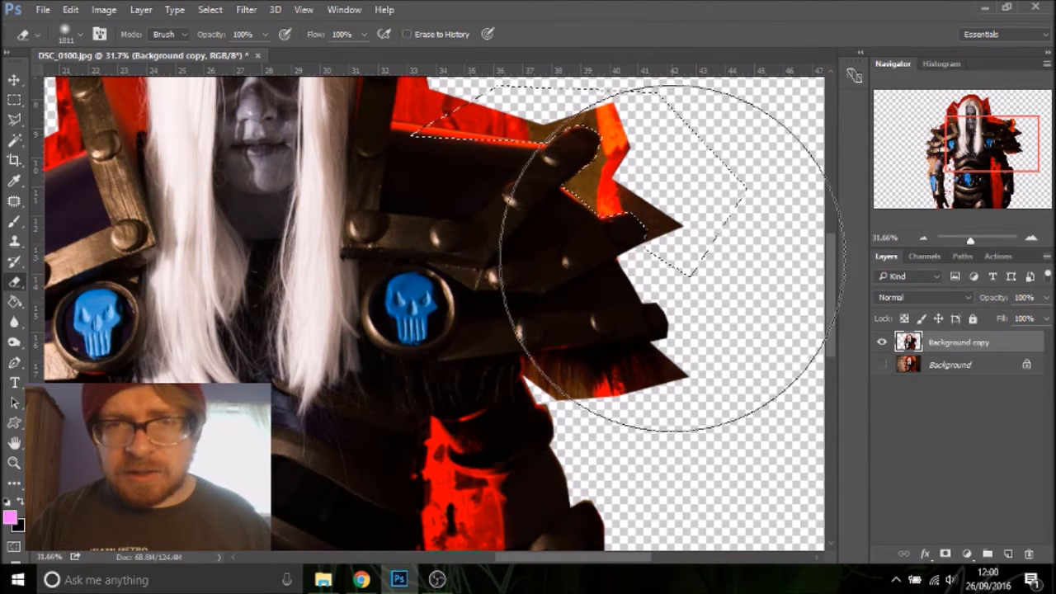
right_click(672, 256)
text(94)
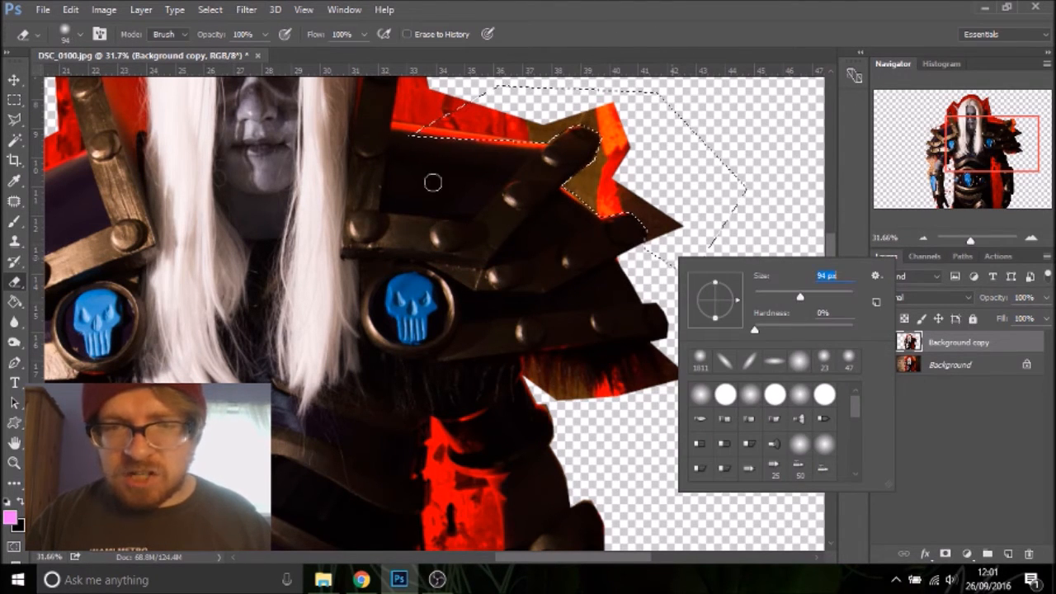
right_click(14, 283)
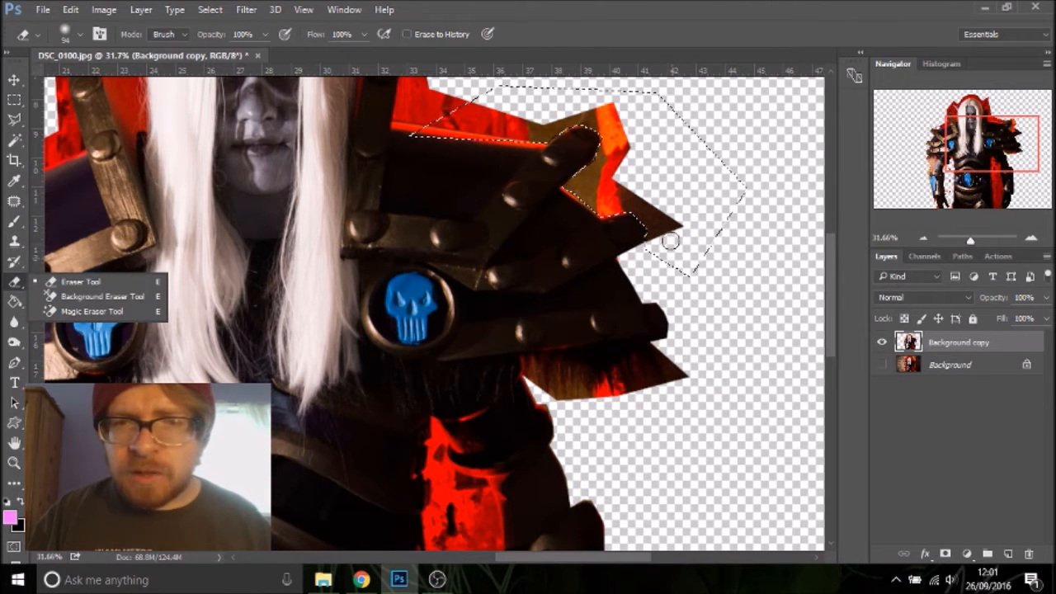
drag(671, 241, 653, 222)
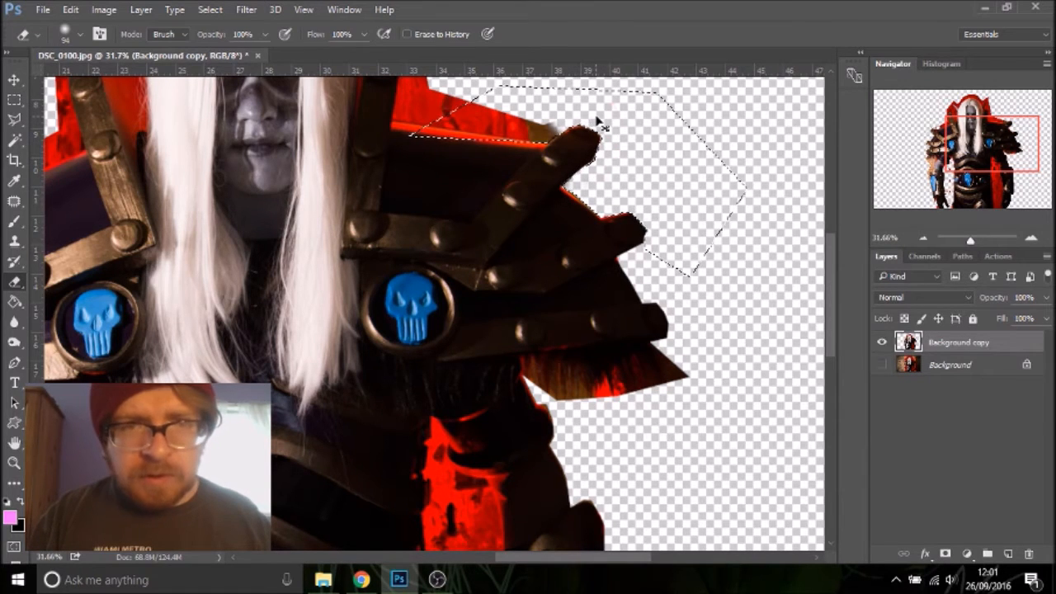
key(ctrl+d)
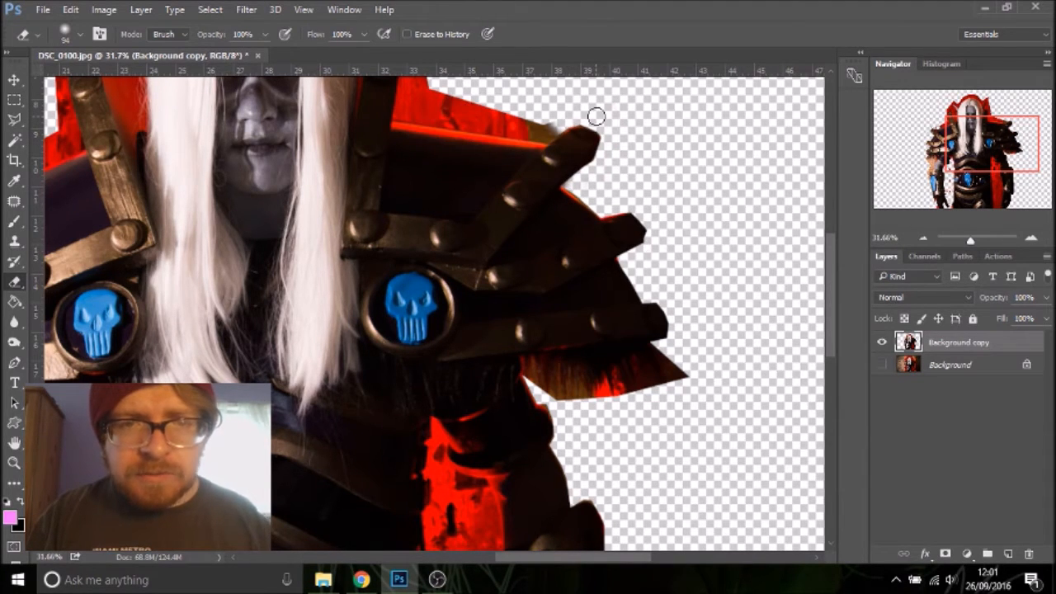
Trace from the upper shoulder spike along the shoulder's top edge and over the upright collar spike with the Polygonal Lasso
click(14, 119)
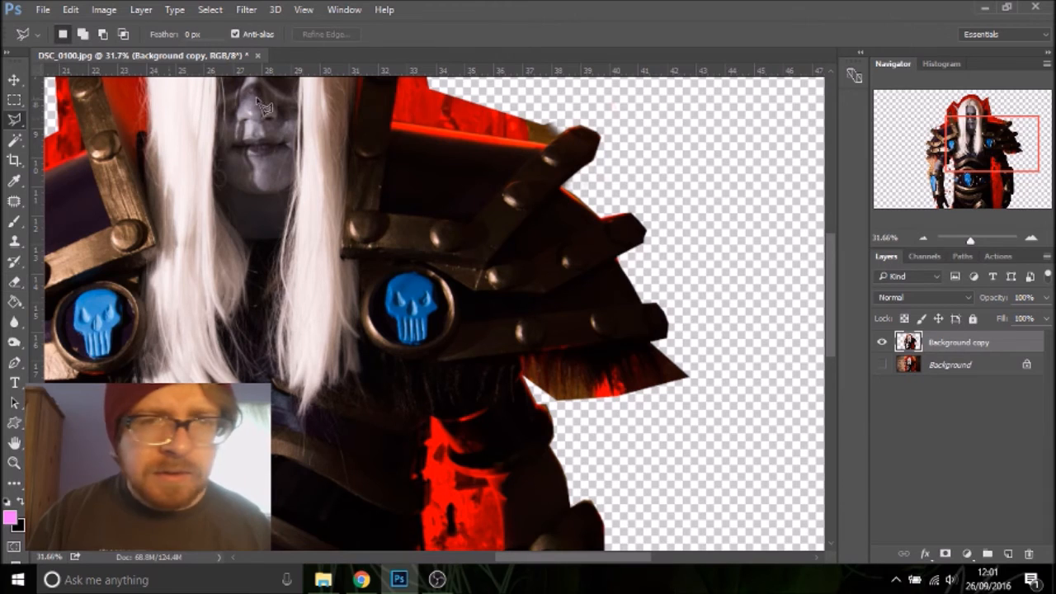
click(621, 104)
click(570, 123)
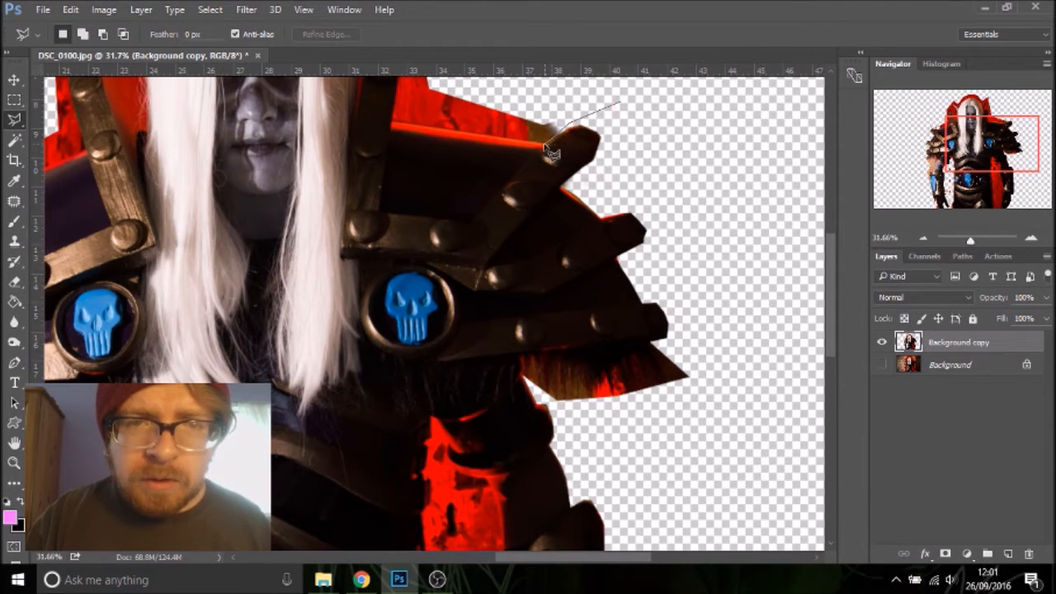
click(547, 142)
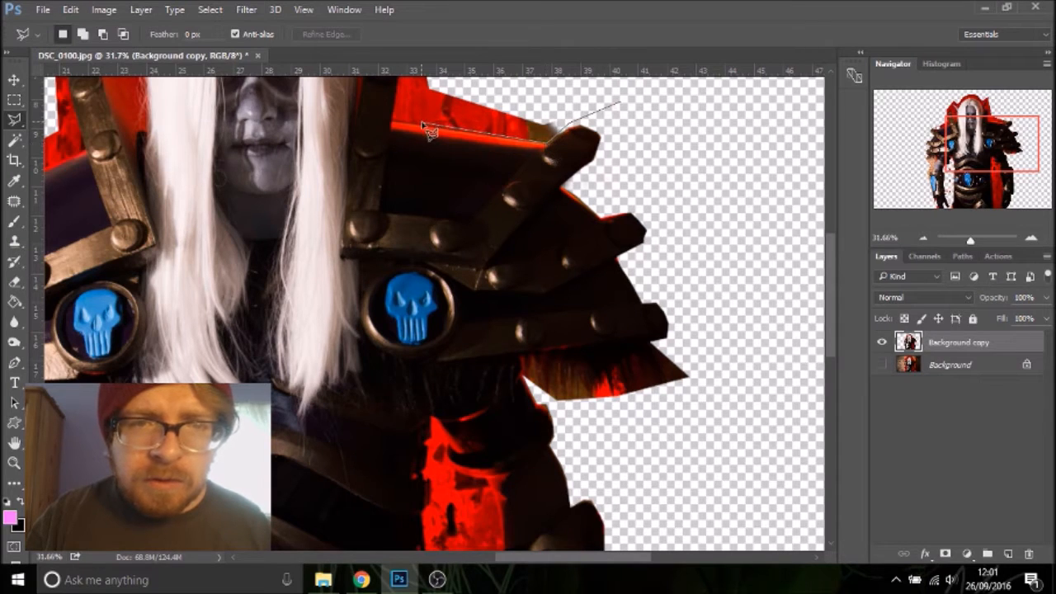
click(393, 127)
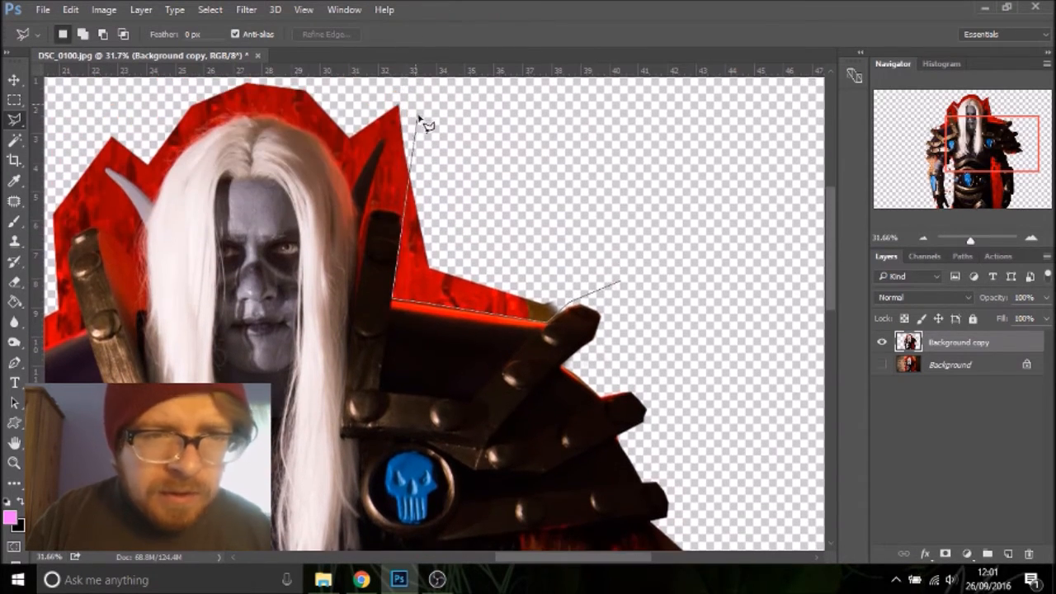
click(400, 216)
click(372, 211)
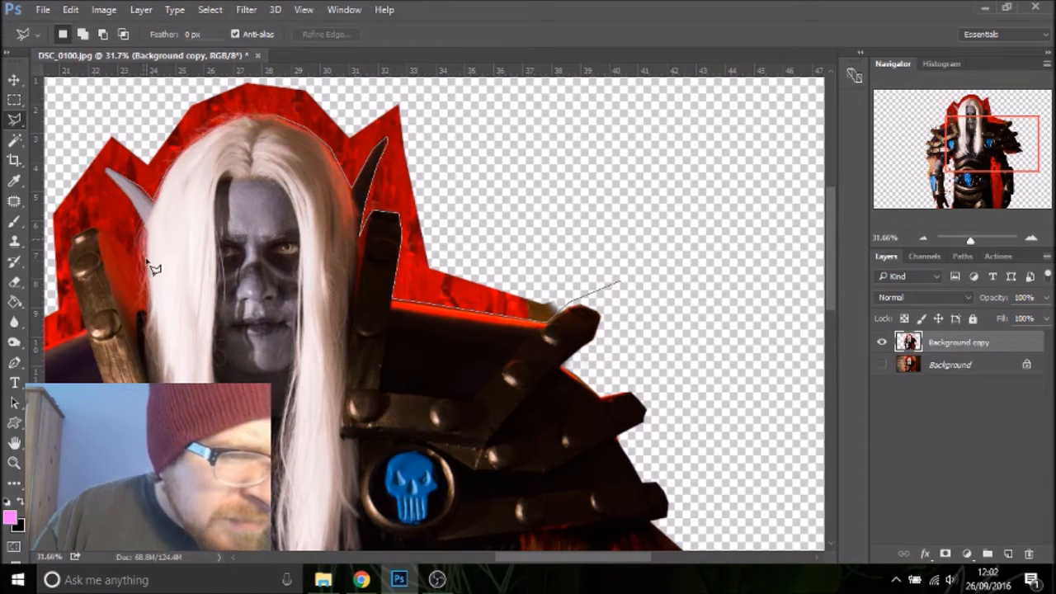
Continue the outline over the head, ears and opposite collar and shoulder, close it around the red portal area, delete that area and deselect
click(97, 229)
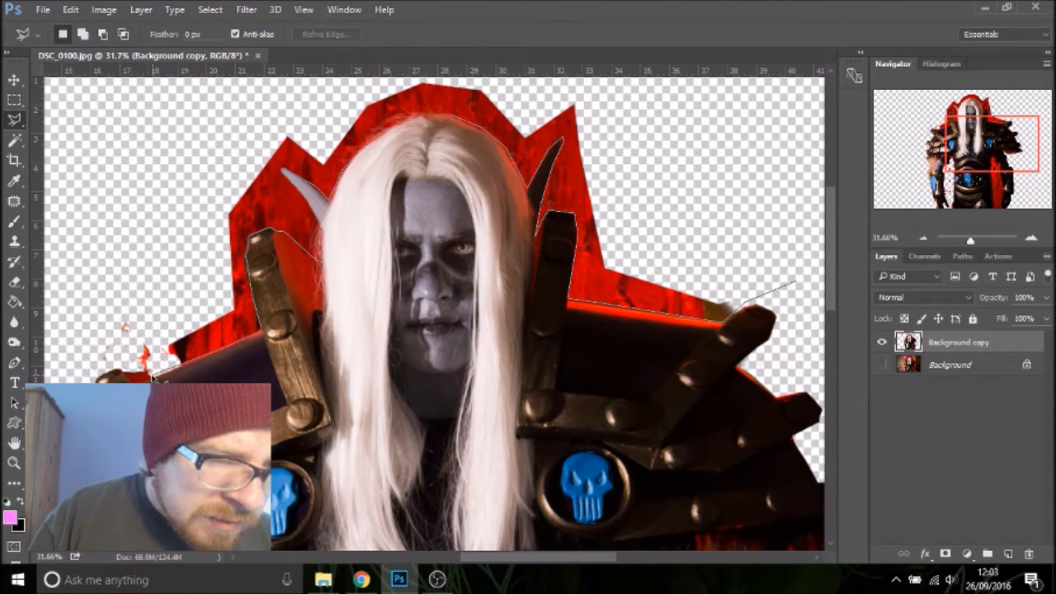
click(92, 369)
click(88, 206)
click(293, 92)
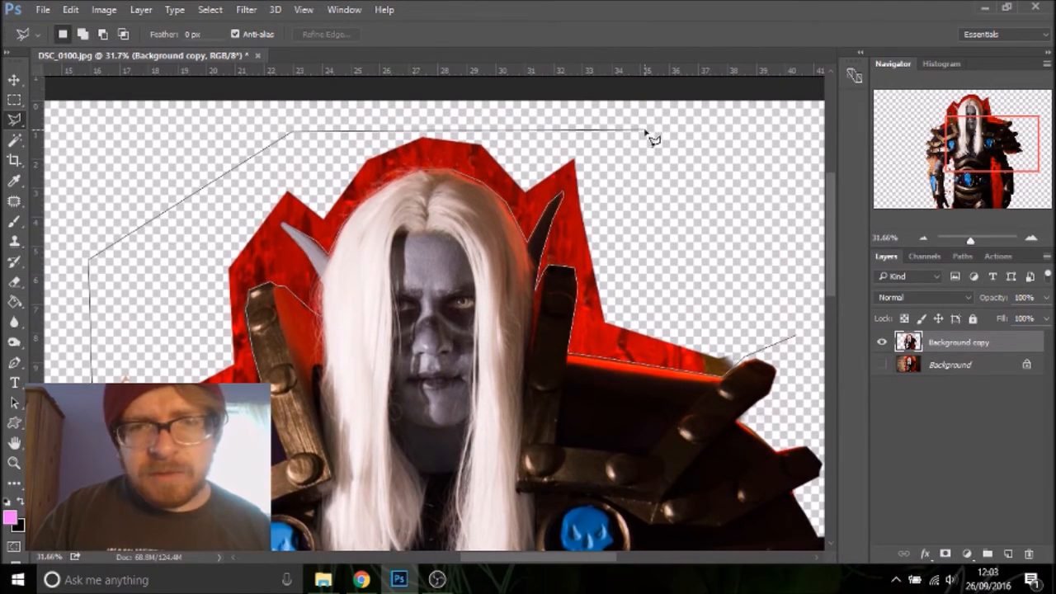
double_click(648, 134)
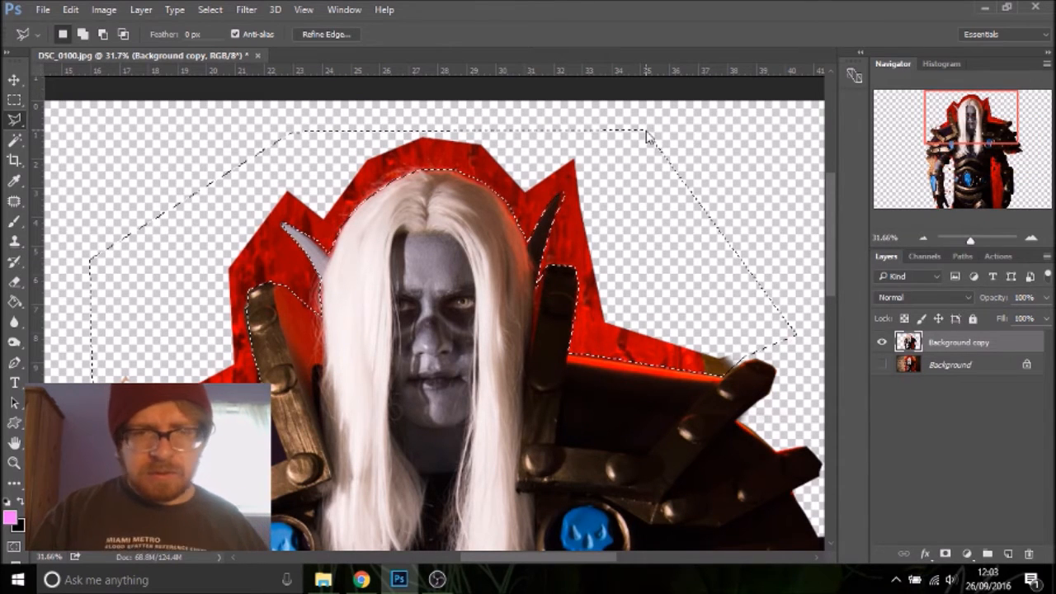
key(Delete)
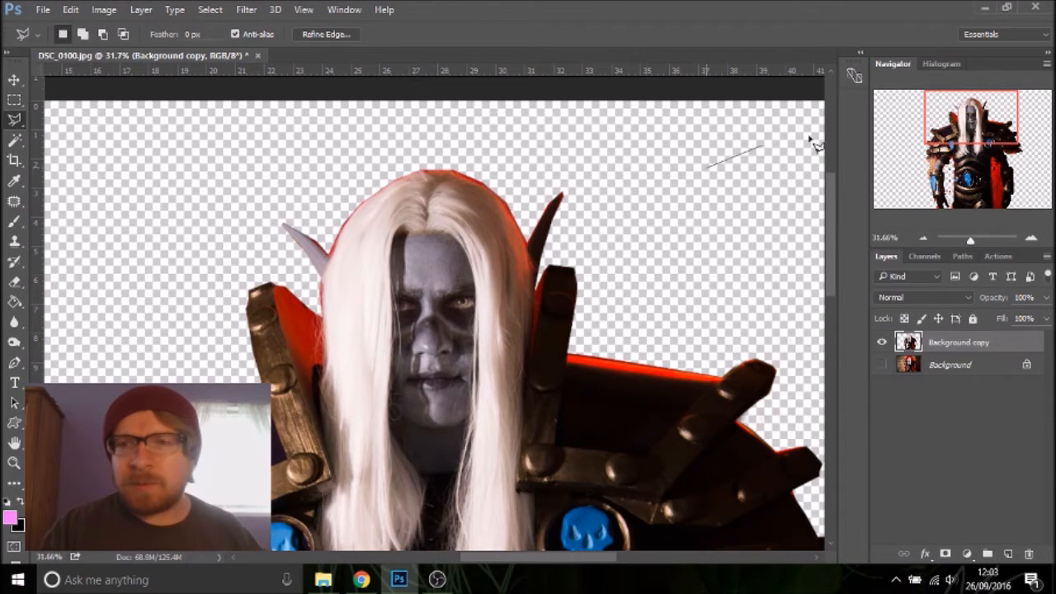
key(Escape)
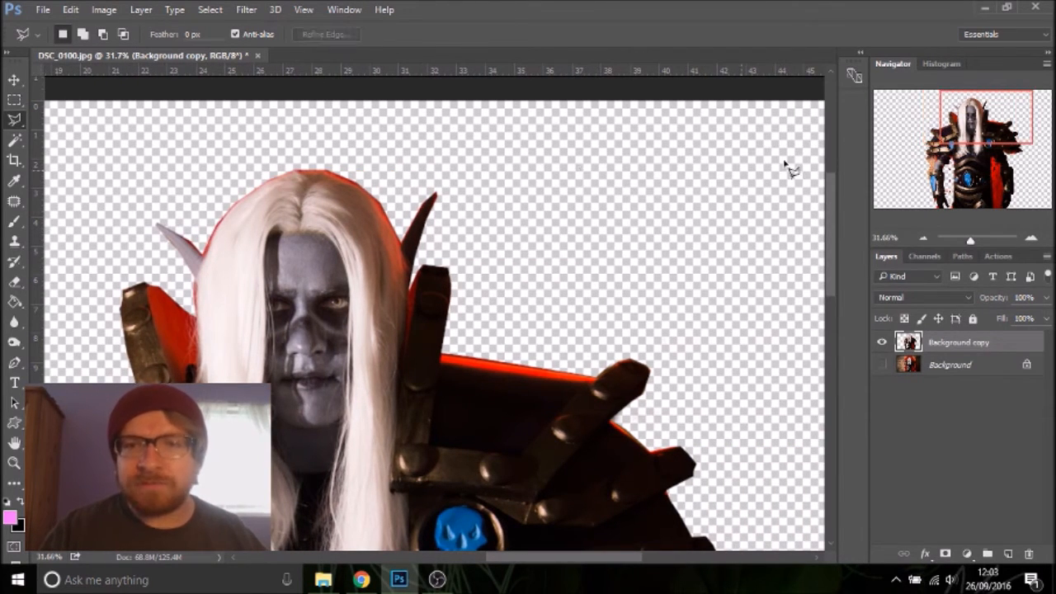
mouse_move(960, 125)
mouse_down()
mouse_move(901, 152)
mouse_move(918, 173)
mouse_up()
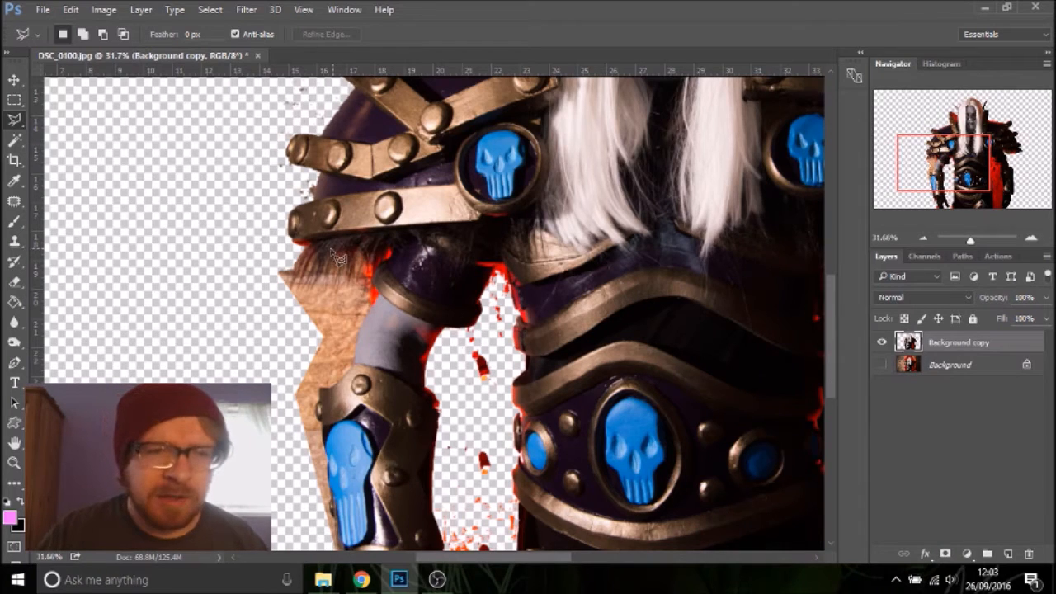
Select the pointed wall remnant beside the shoulder's fur trim with the Polygonal Lasso, delete it and deselect
click(295, 272)
click(280, 305)
double_click(254, 271)
key(Delete)
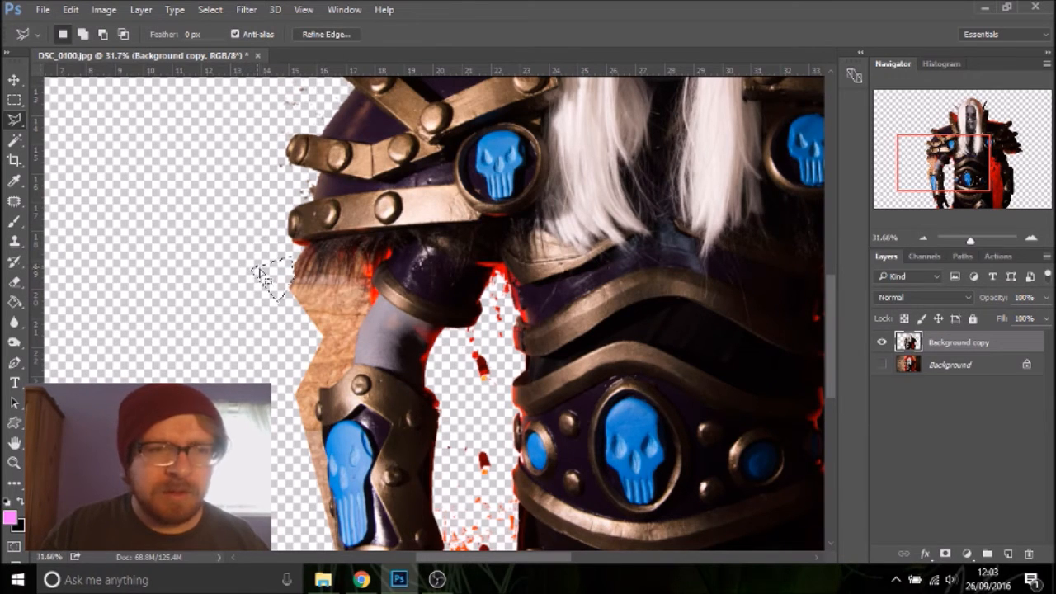
key(ctrl+d)
Outline the leftover wall beside the bare upper arm, between fur trim and bracer, with the Polygonal Lasso, delete it and deselect
click(239, 321)
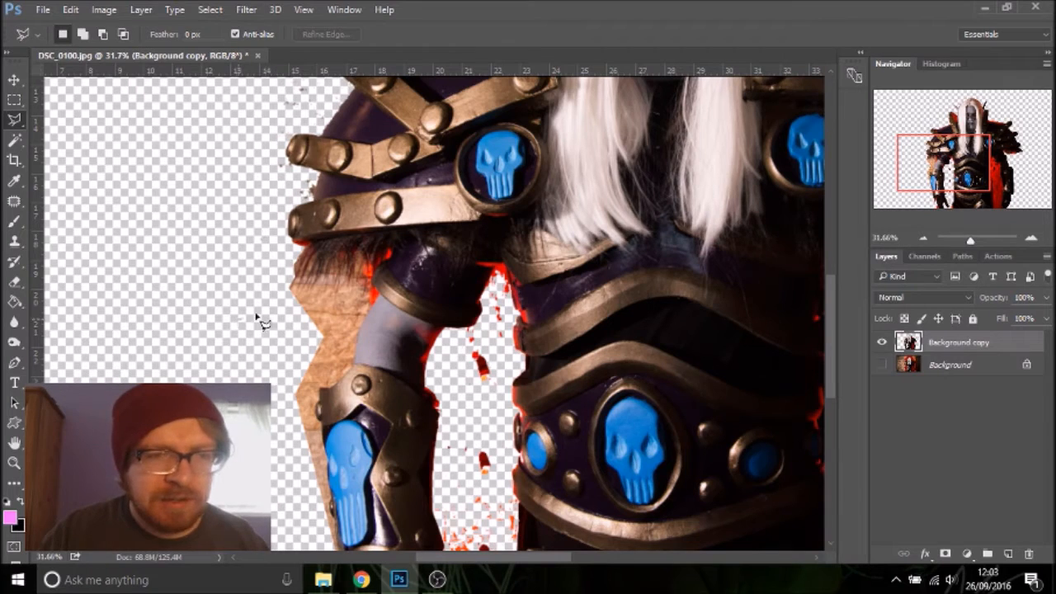
click(262, 292)
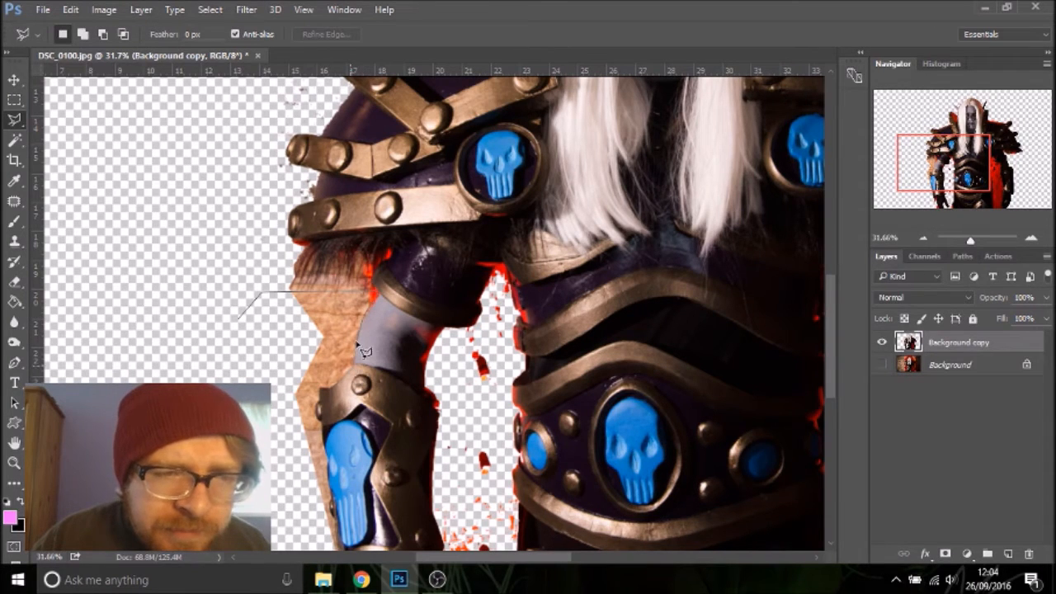
click(319, 386)
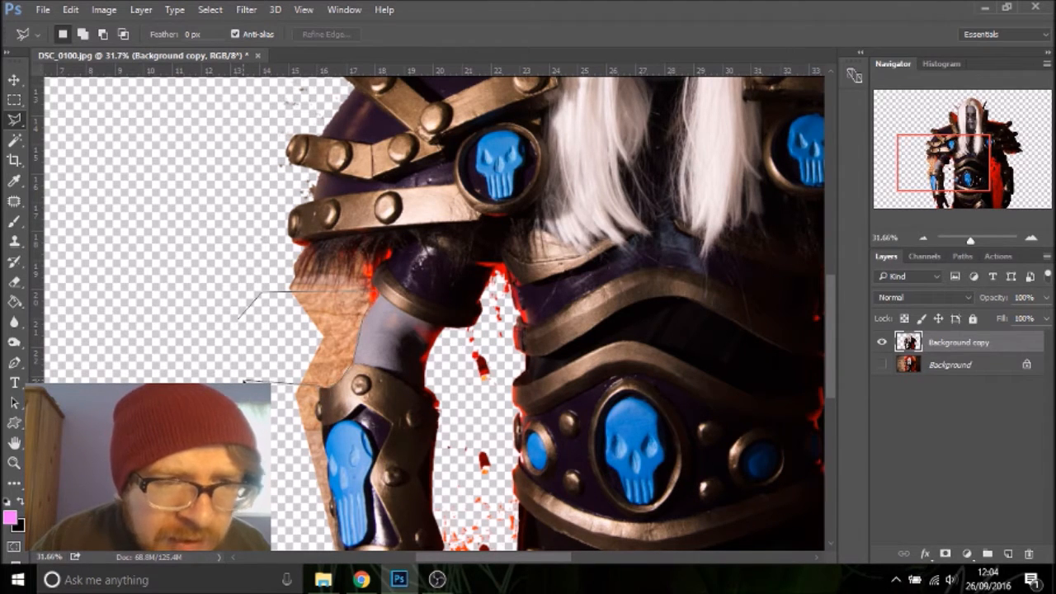
click(239, 319)
key(Delete)
key(ctrl+d)
Select the strip of wall along the outer edge of the forearm bracer with the Polygonal Lasso, delete it and deselect
scroll(273, 363, down, 3)
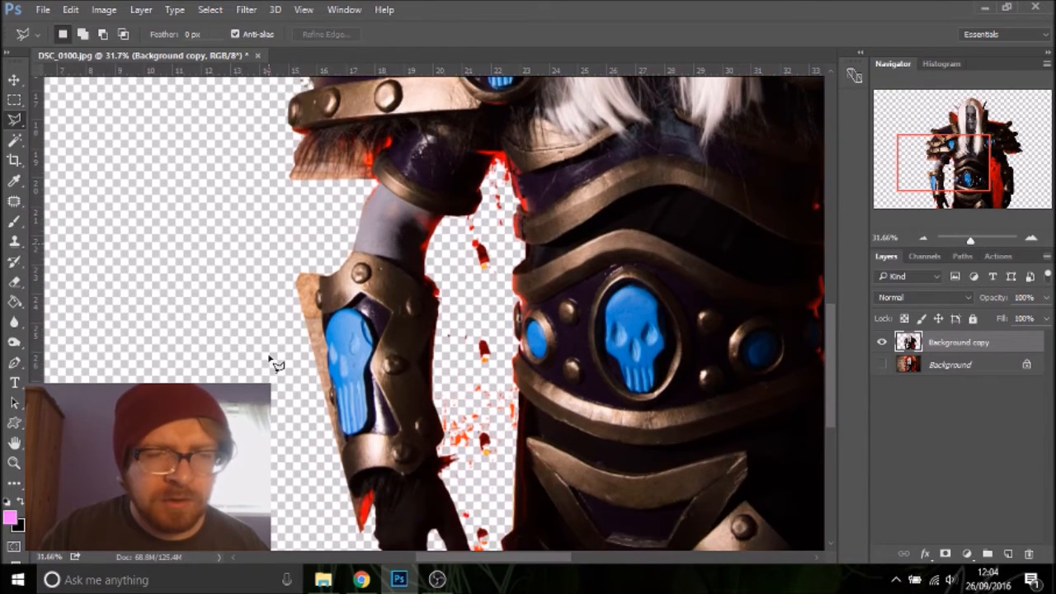
scroll(273, 363, down, 3)
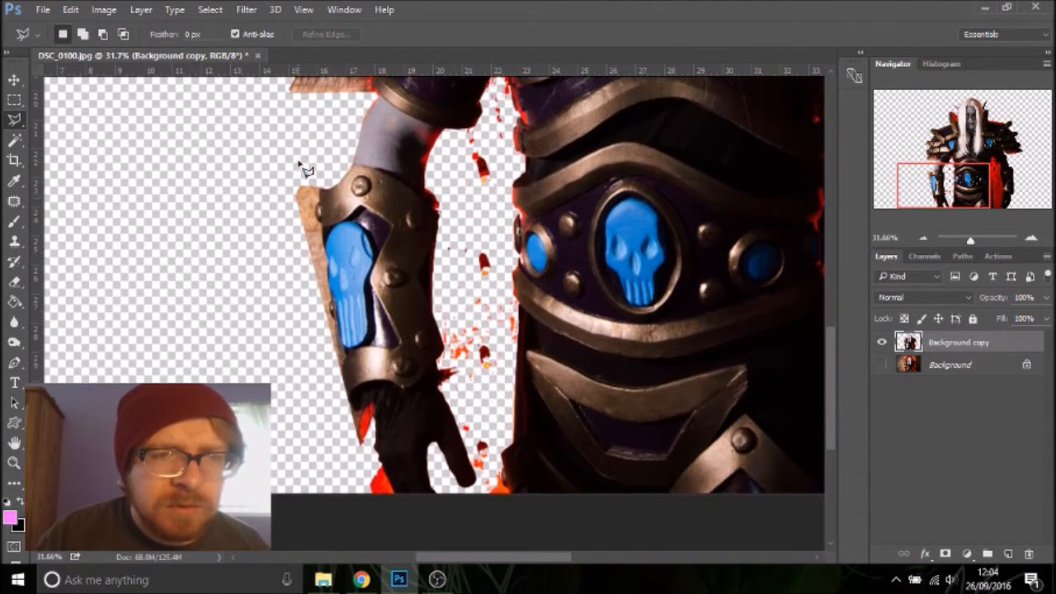
scroll(307, 171, up, 2)
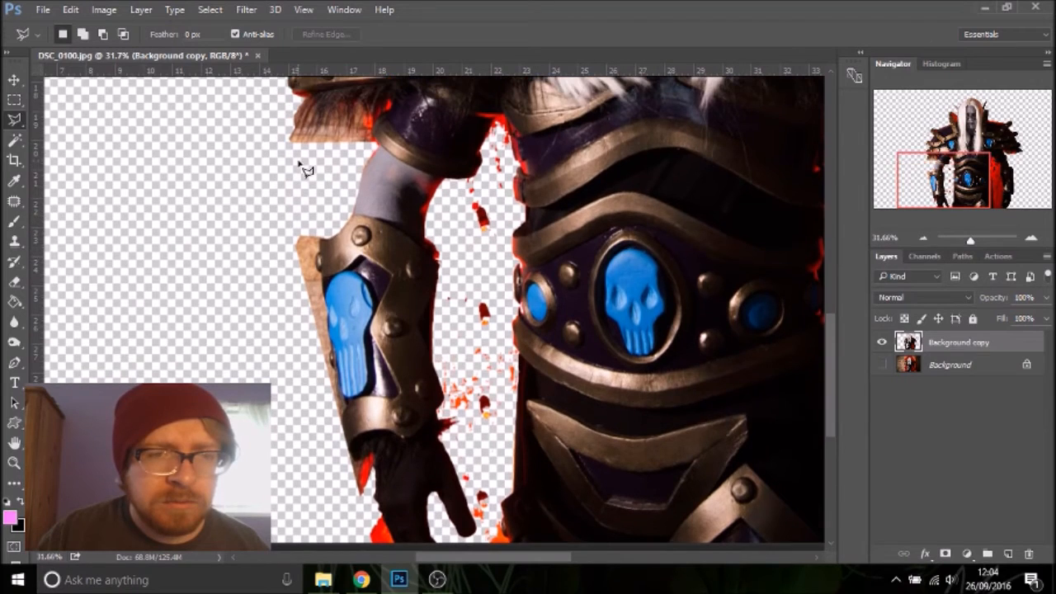
click(317, 175)
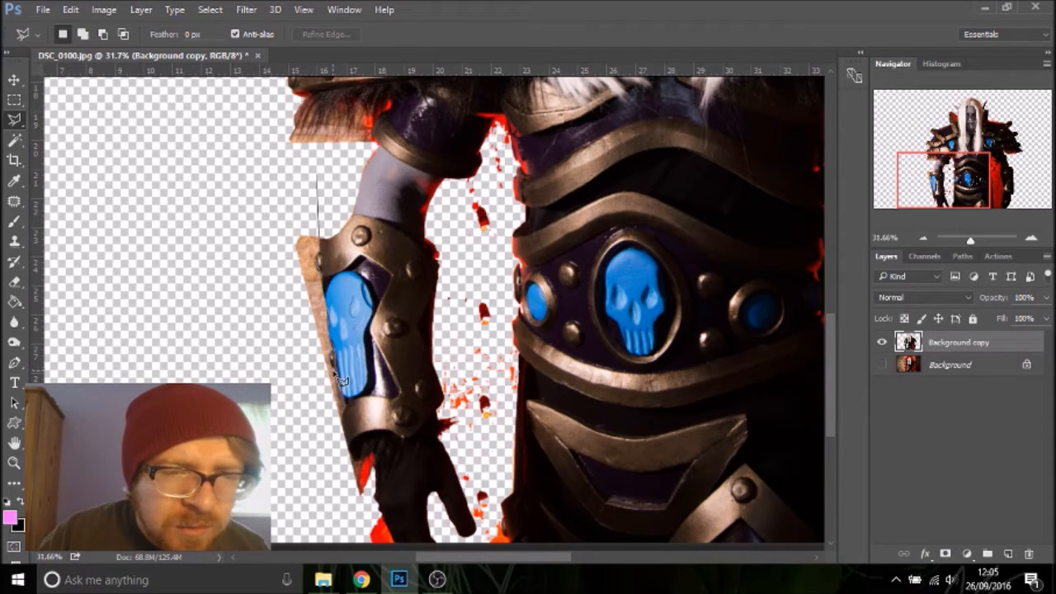
click(336, 413)
double_click(220, 276)
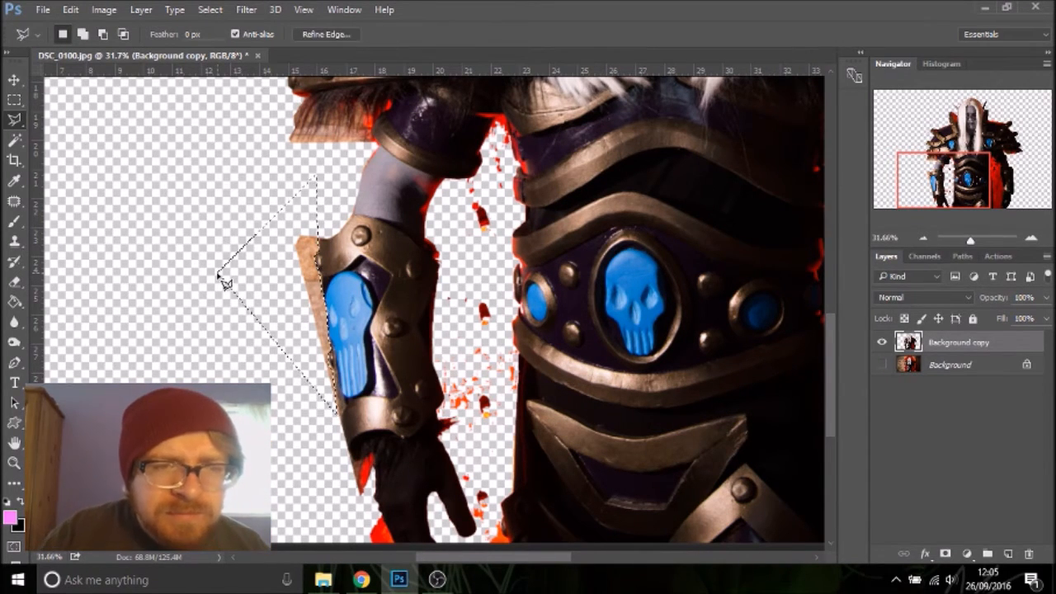
key(Delete)
key(ctrl+d)
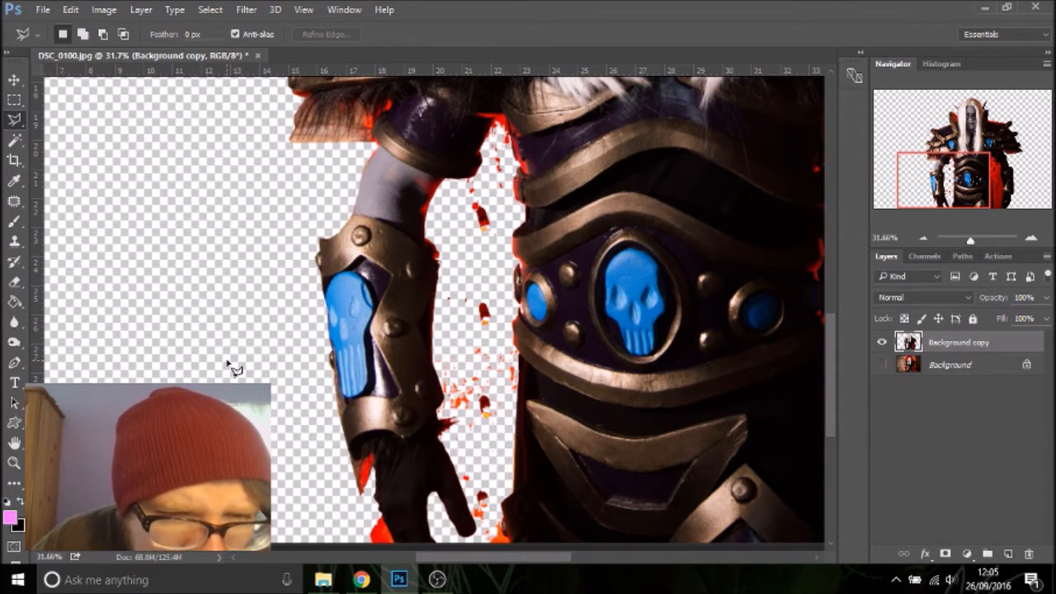
Trace around the red remnant below the bracer and down the glove's outer edge past the image's lower border with the Polygonal Lasso
click(885, 365)
click(885, 365)
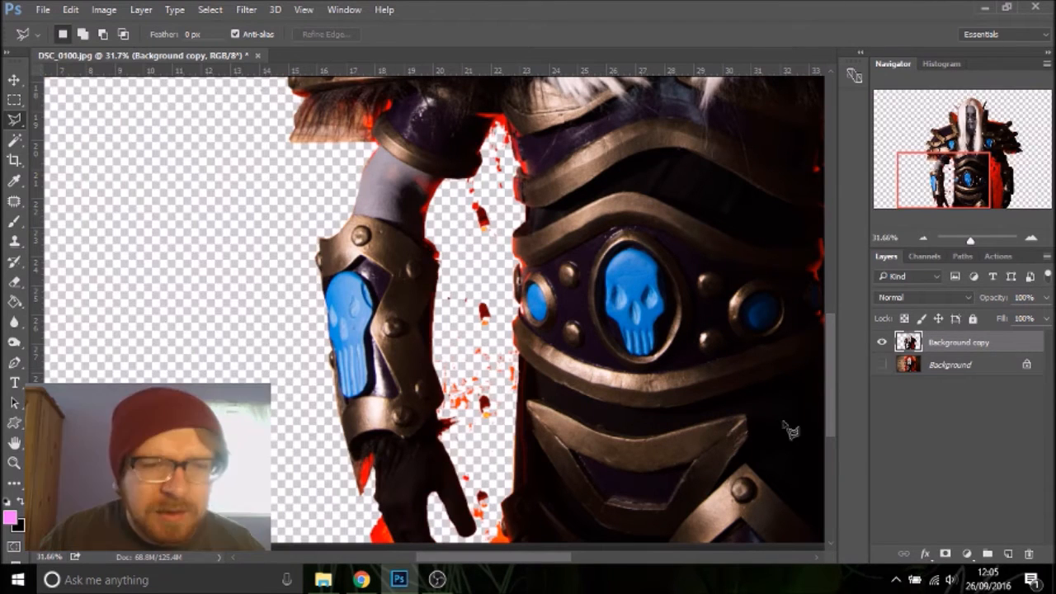
click(285, 485)
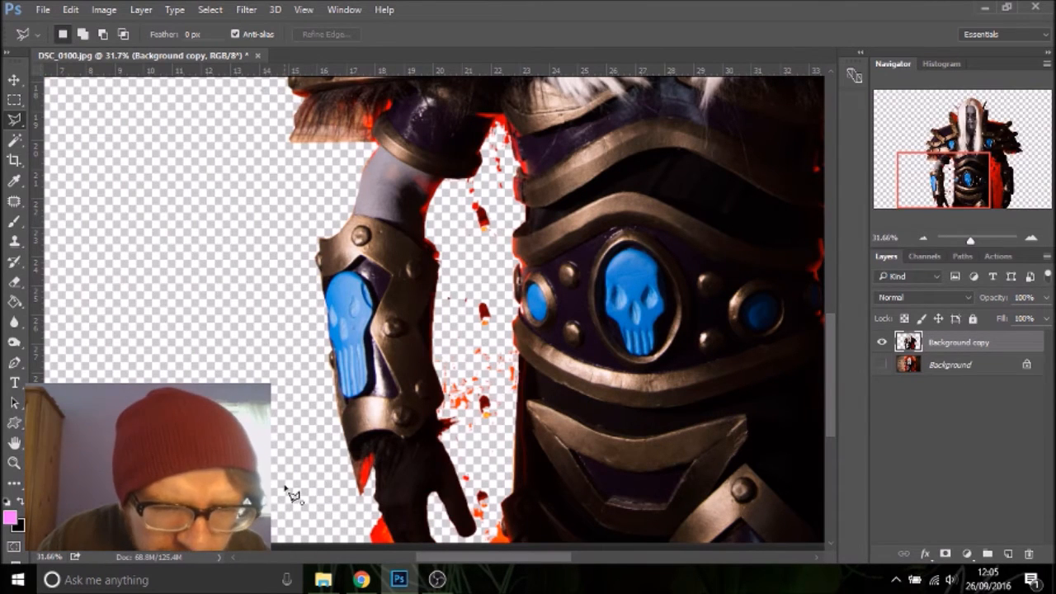
click(337, 455)
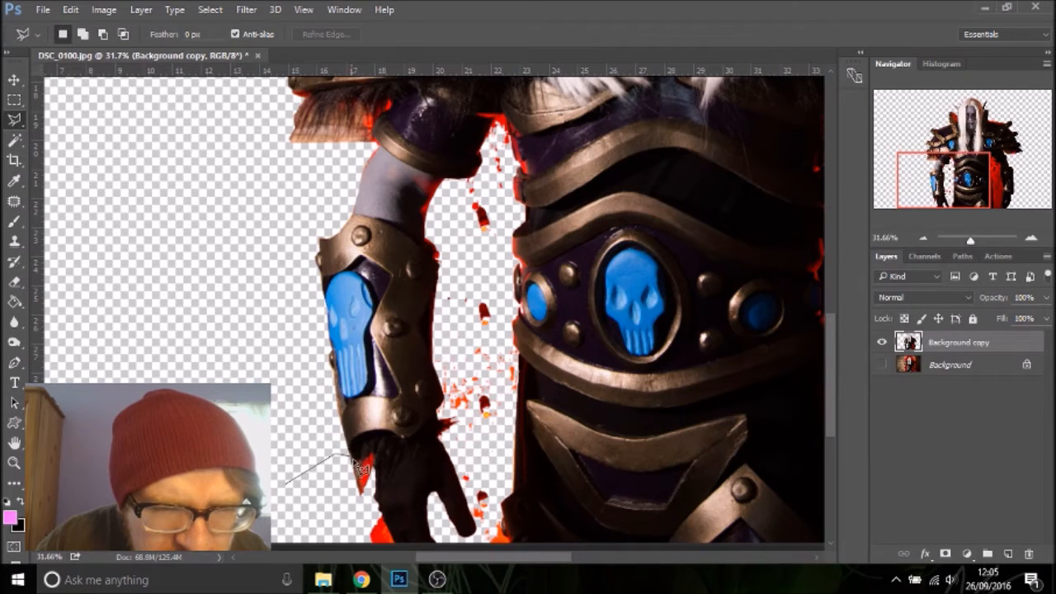
click(359, 462)
click(374, 455)
click(375, 490)
click(373, 505)
click(380, 510)
click(381, 514)
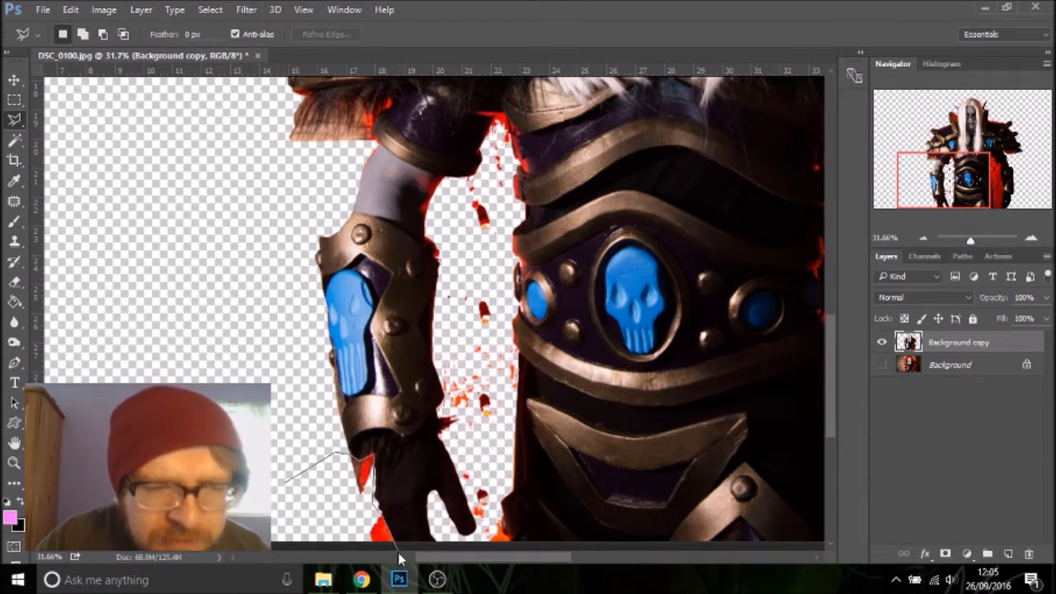
click(400, 552)
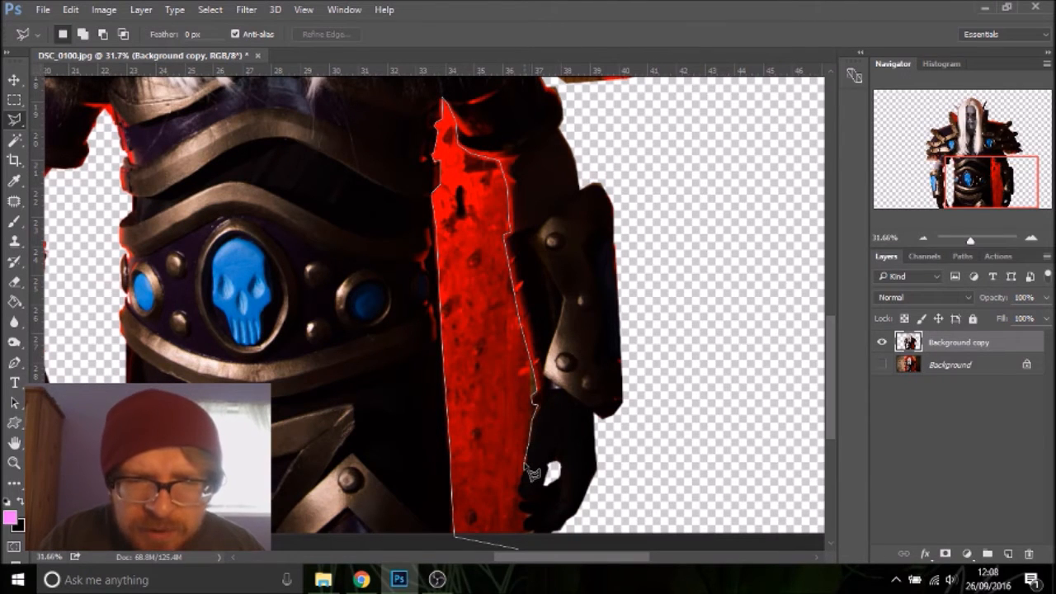
Close the outline along the opposite glove's inner edge, delete the red portal area between torso and arm, and deselect
click(518, 491)
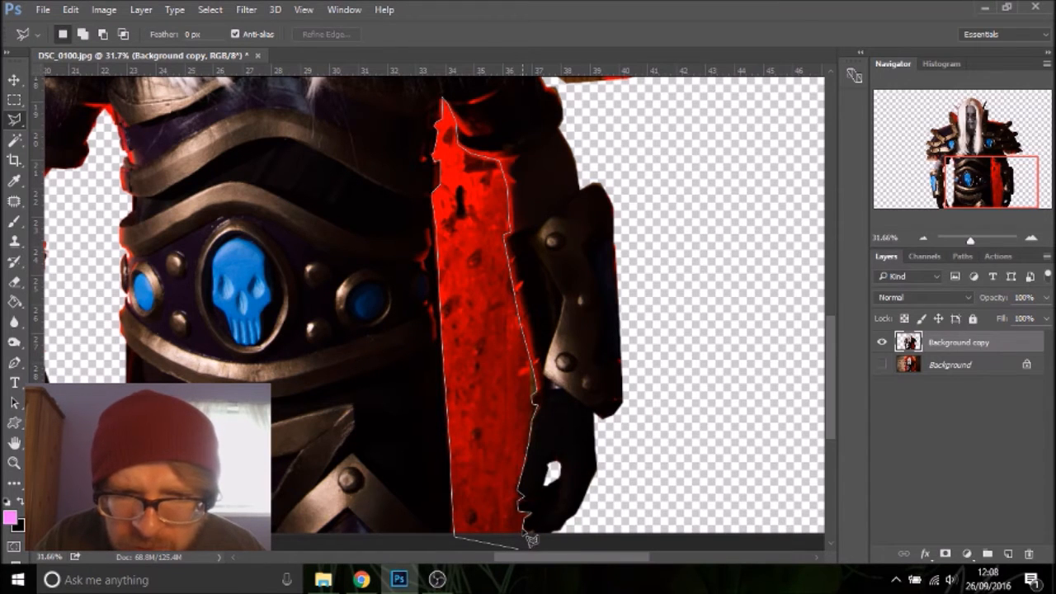
click(532, 547)
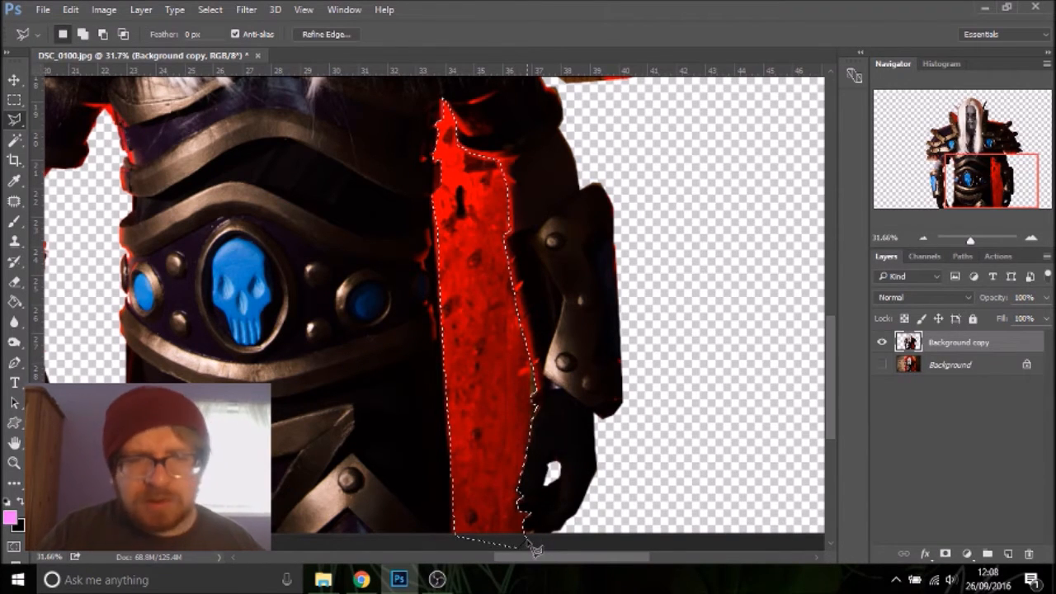
key(Delete)
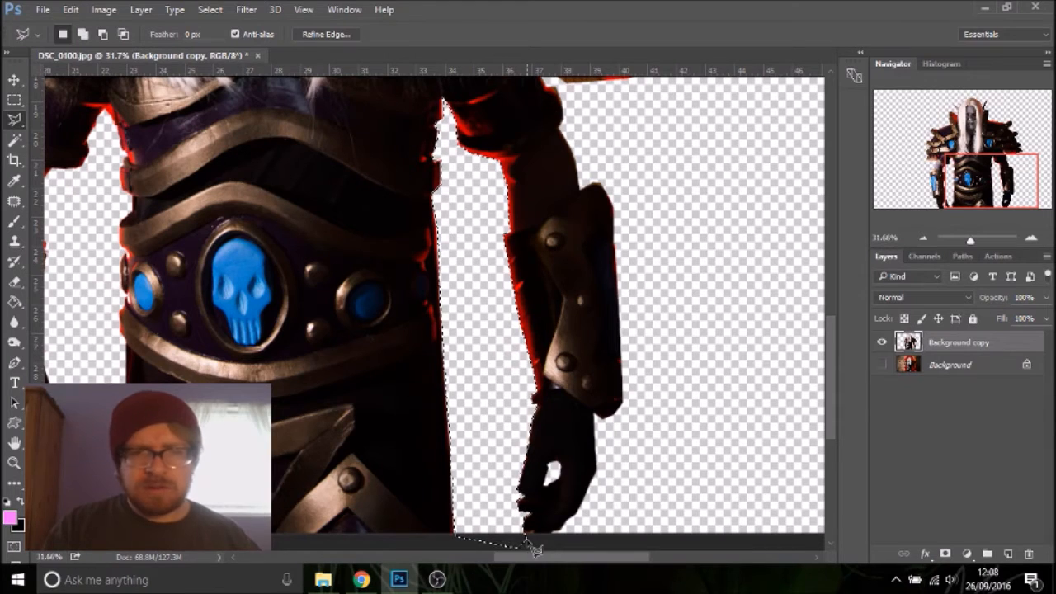
key(ctrl+d)
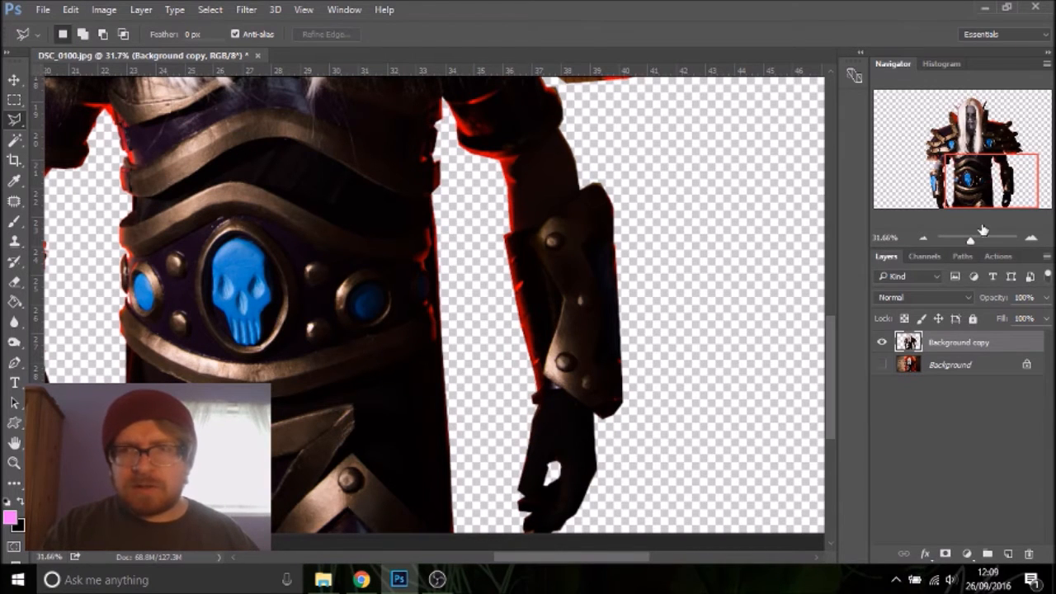
Save the cut-out image as the Photoshop file DSC_0100 in the Edits - DeathKnight folder
drag(970, 240, 967, 241)
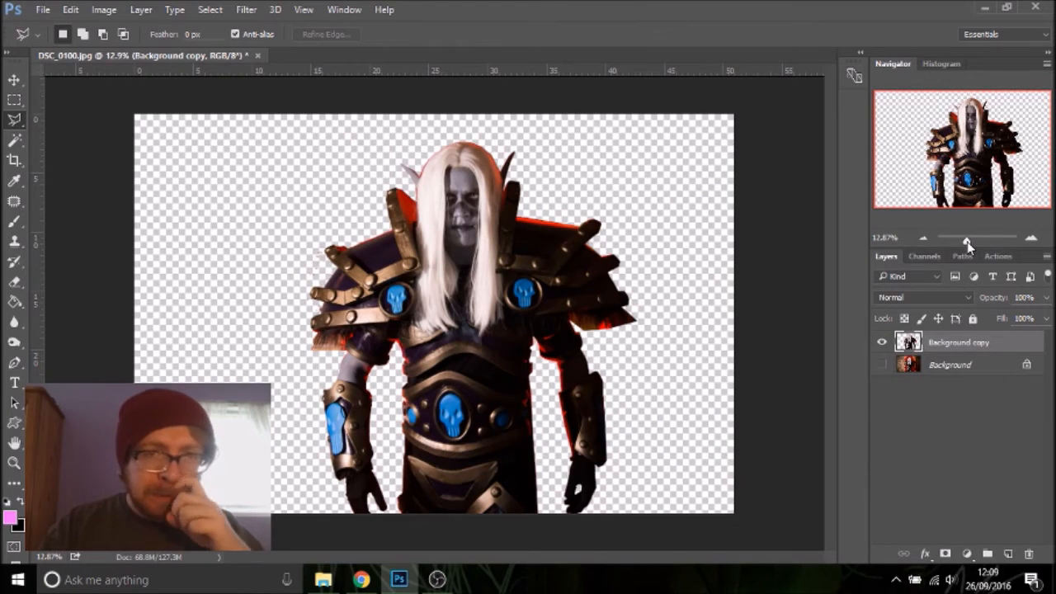
click(43, 11)
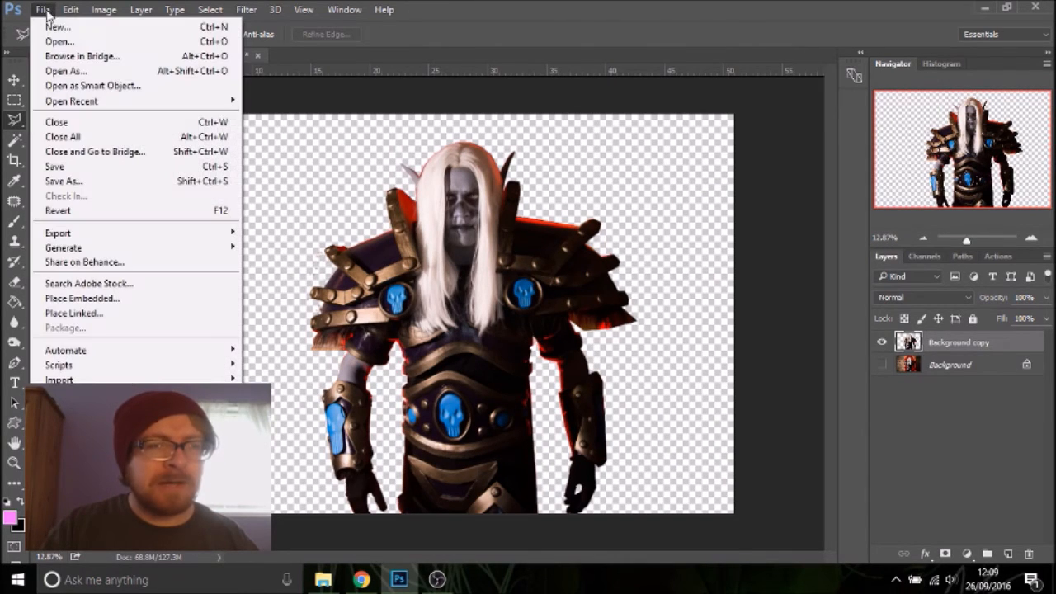
click(139, 181)
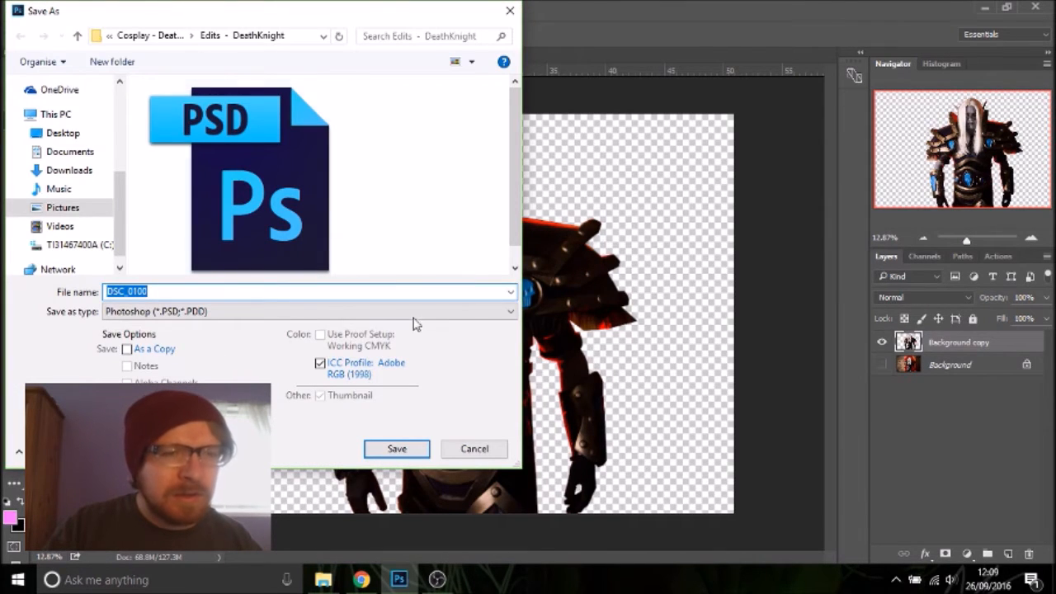
click(399, 450)
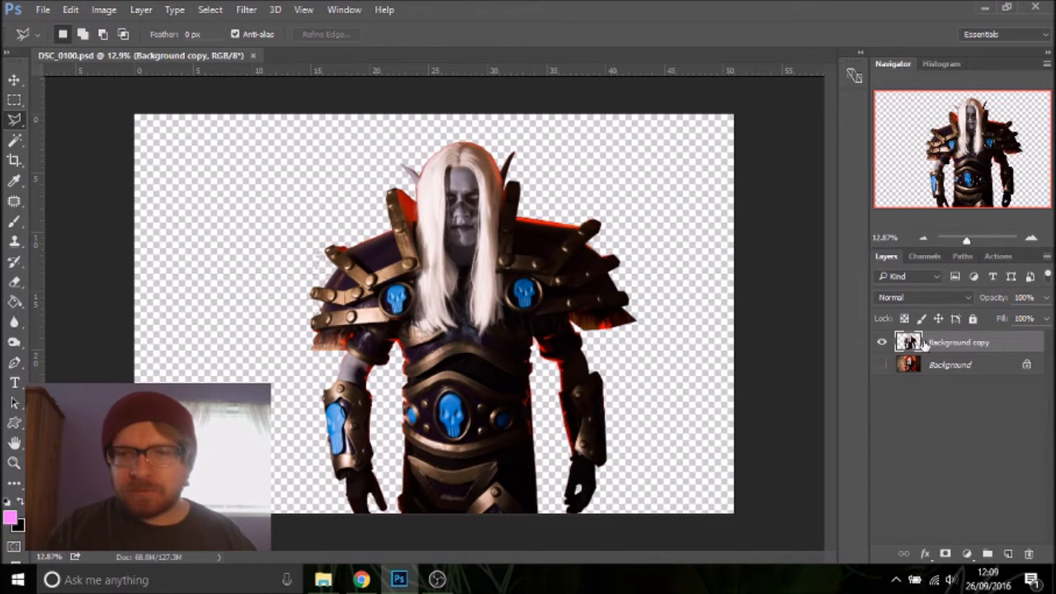
Show the original Background layer in place of the cut-out layer, and set the foreground color to dark magenta #63015b
click(883, 365)
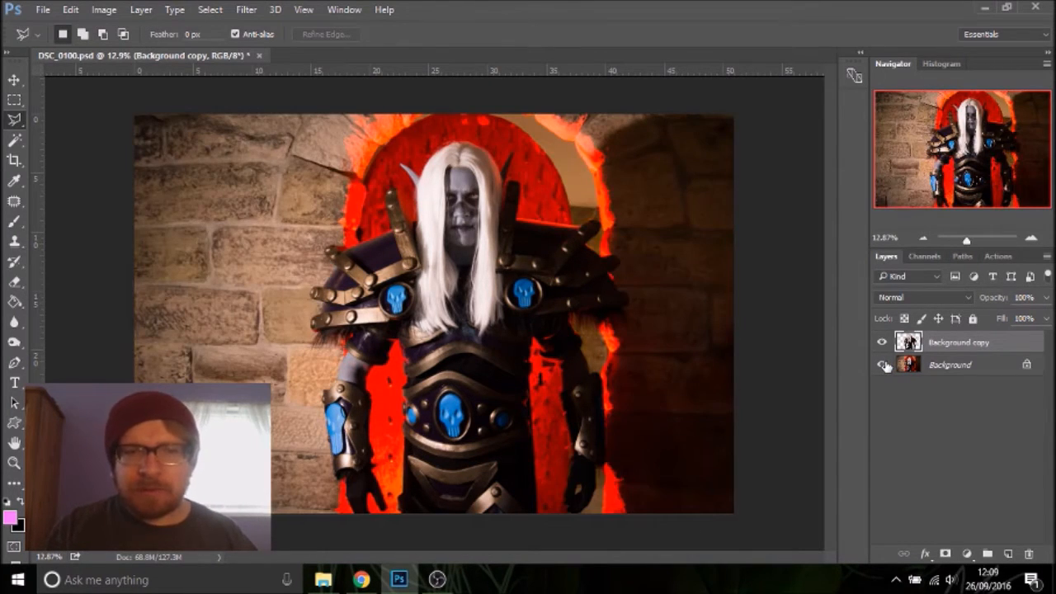
click(884, 344)
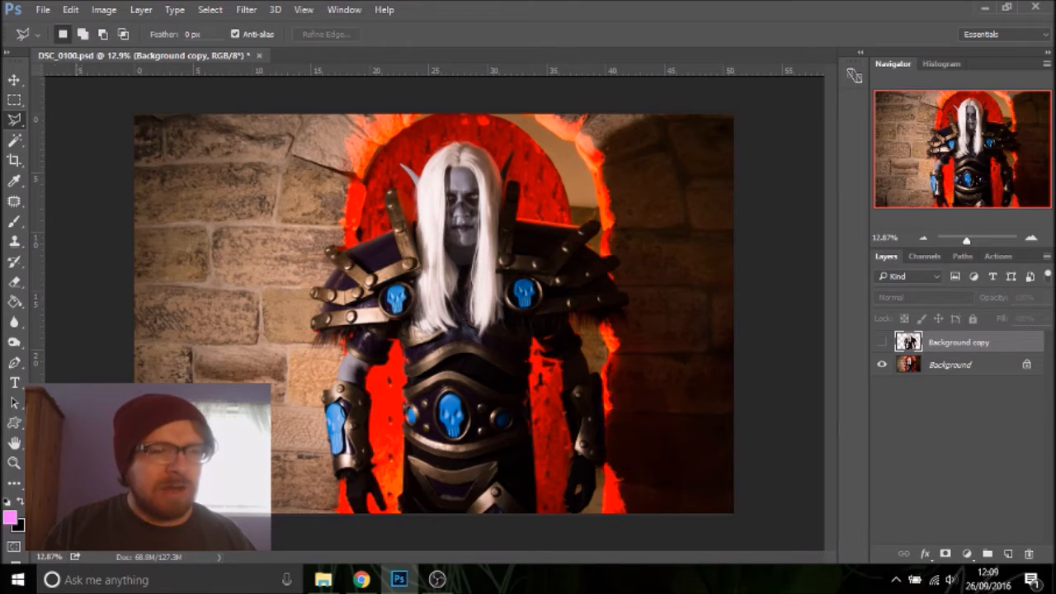
click(11, 518)
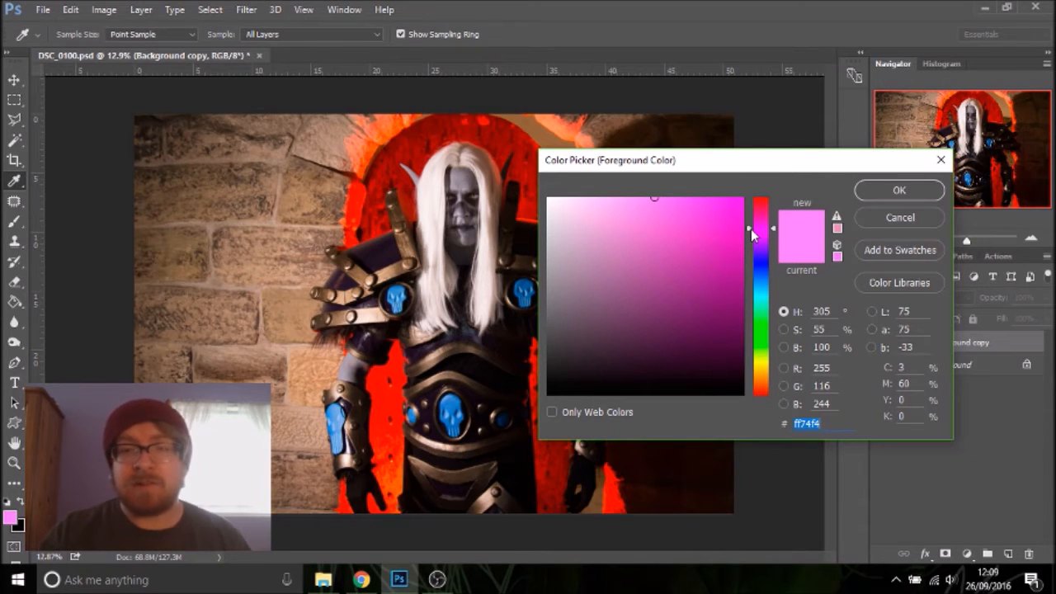
click(735, 298)
mouse_move(735, 298)
mouse_down()
mouse_move(735, 331)
mouse_move(742, 317)
mouse_up()
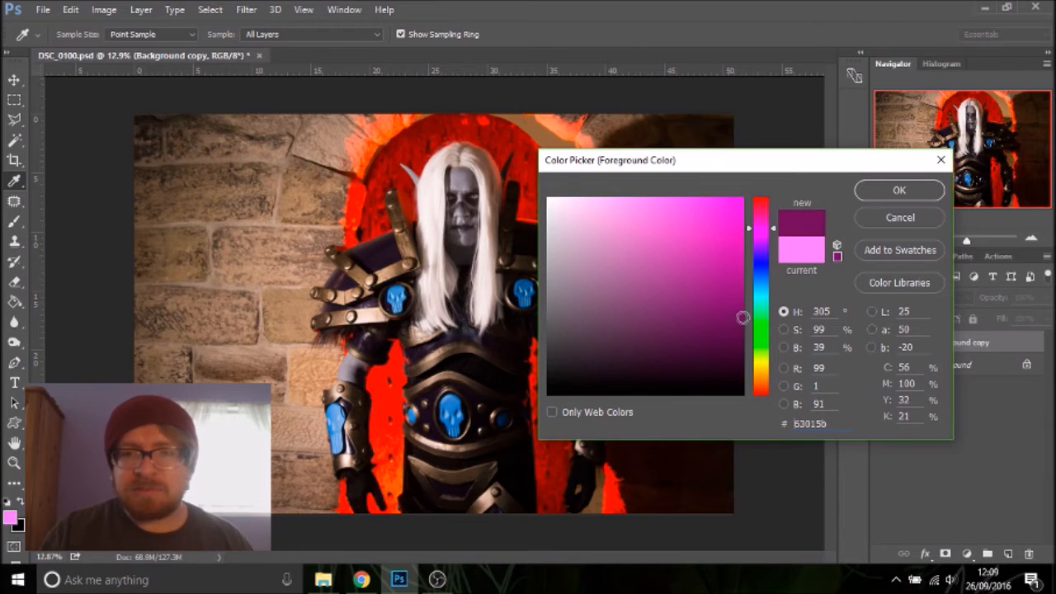
click(884, 188)
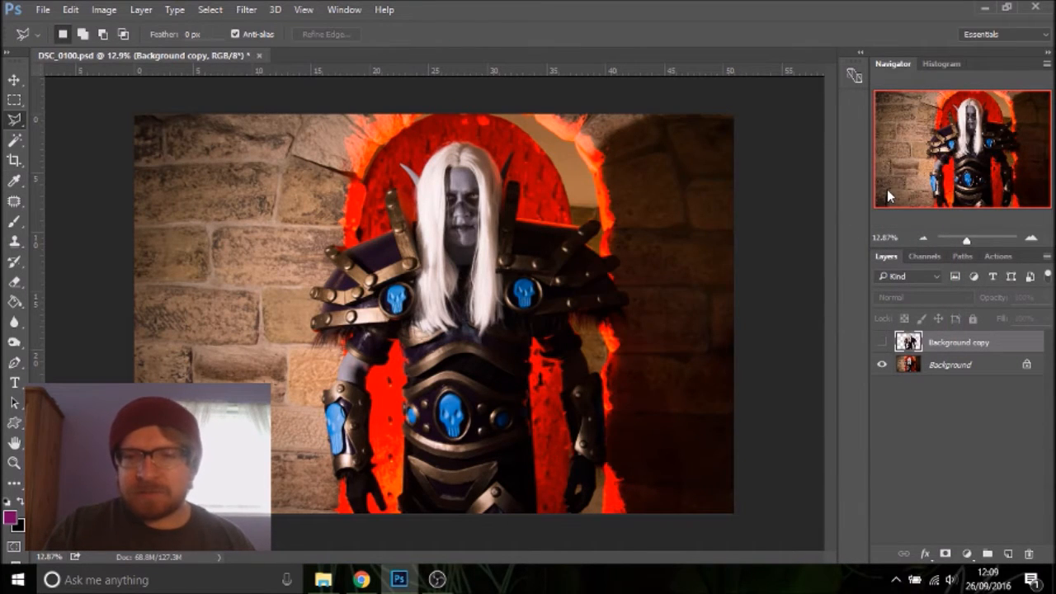
Add a new layer directly above Background and fill it with the magenta foreground color using the Paint Bucket
click(968, 369)
click(1008, 554)
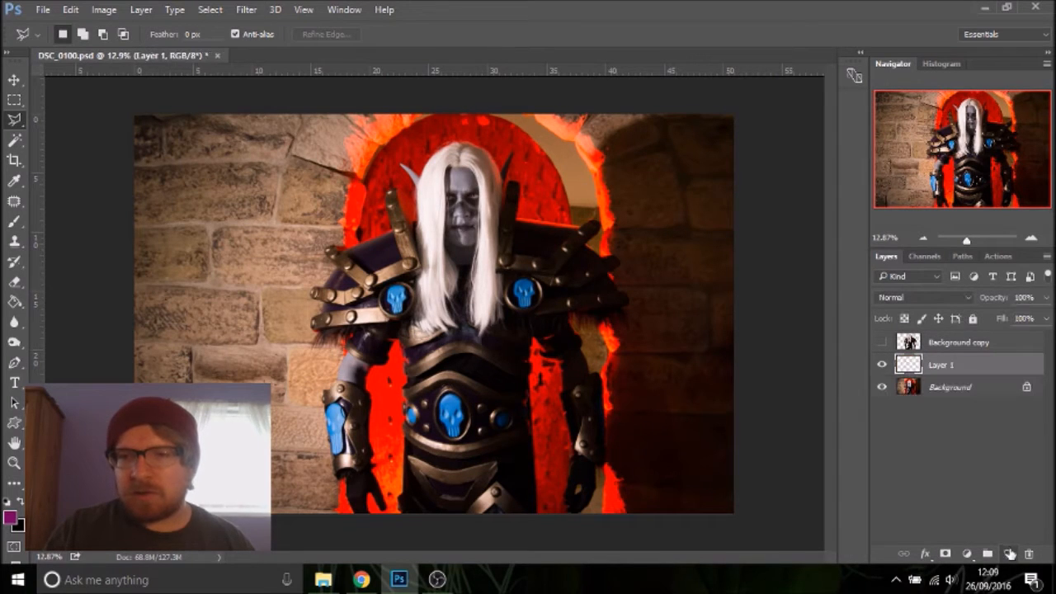
key(b)
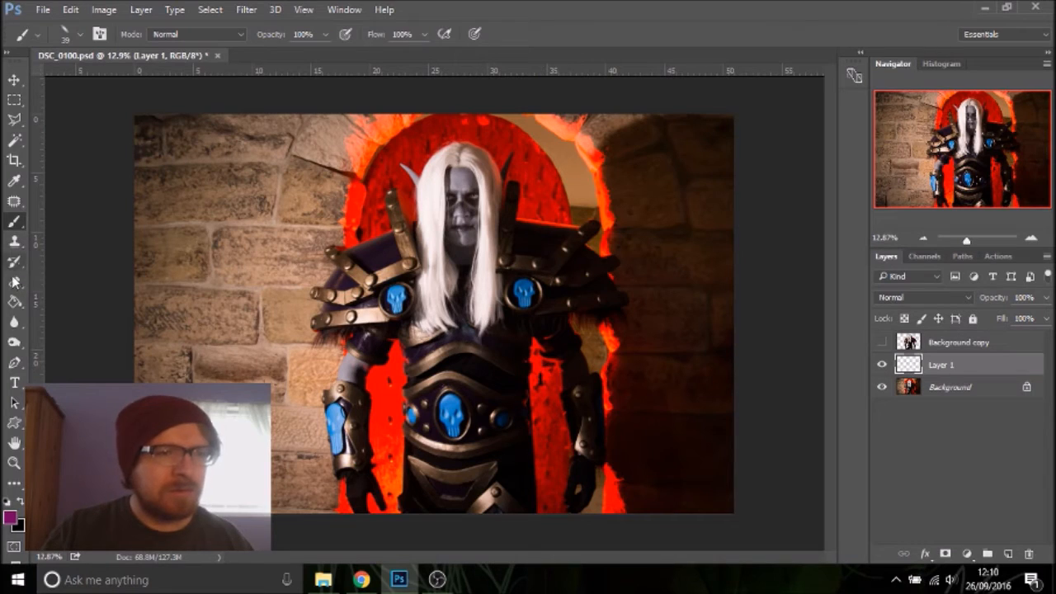
key(g)
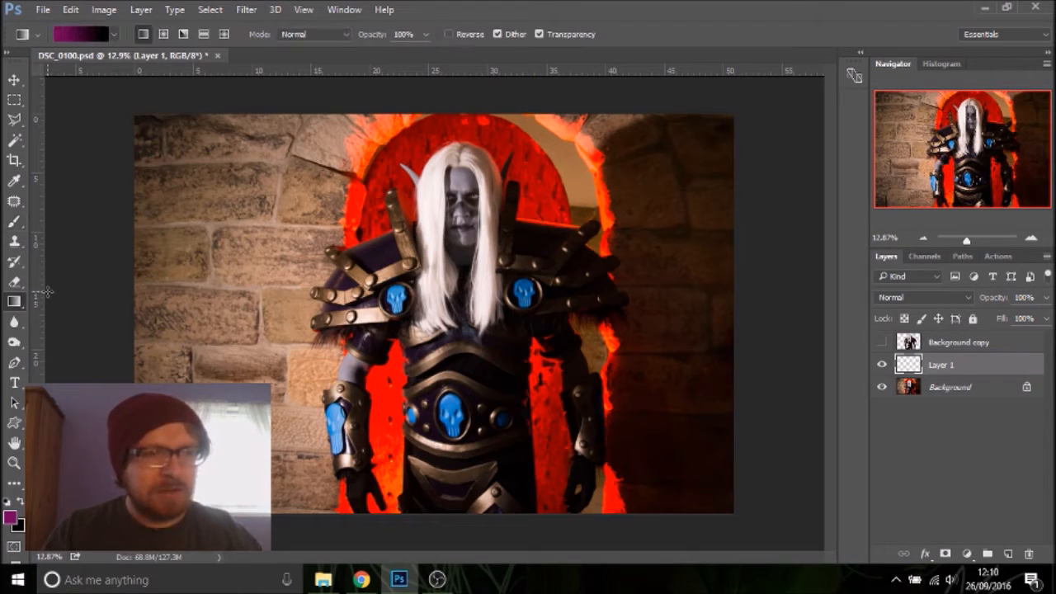
right_click(15, 302)
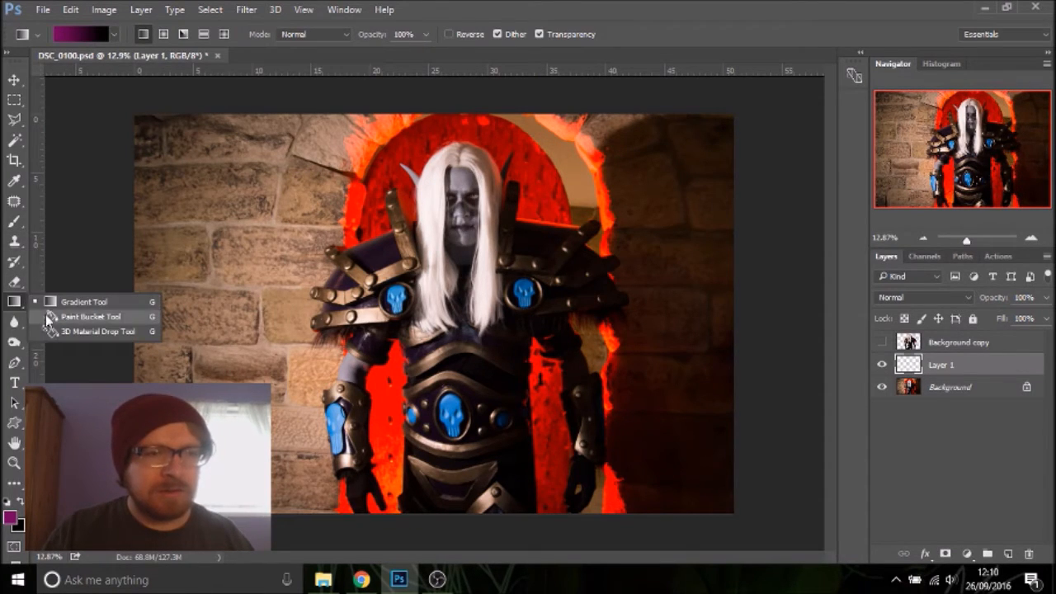
click(83, 317)
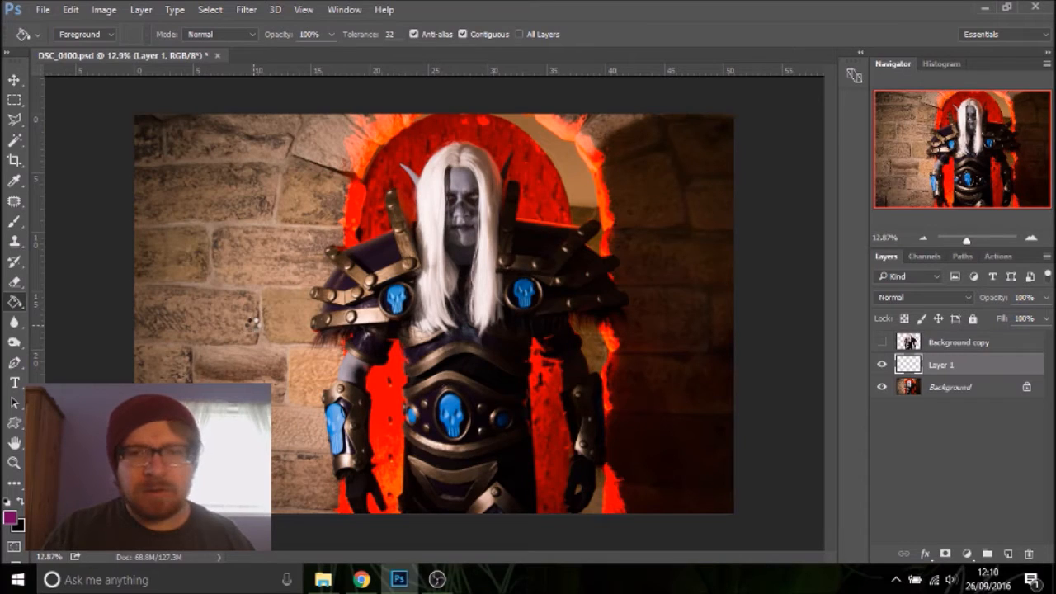
click(253, 327)
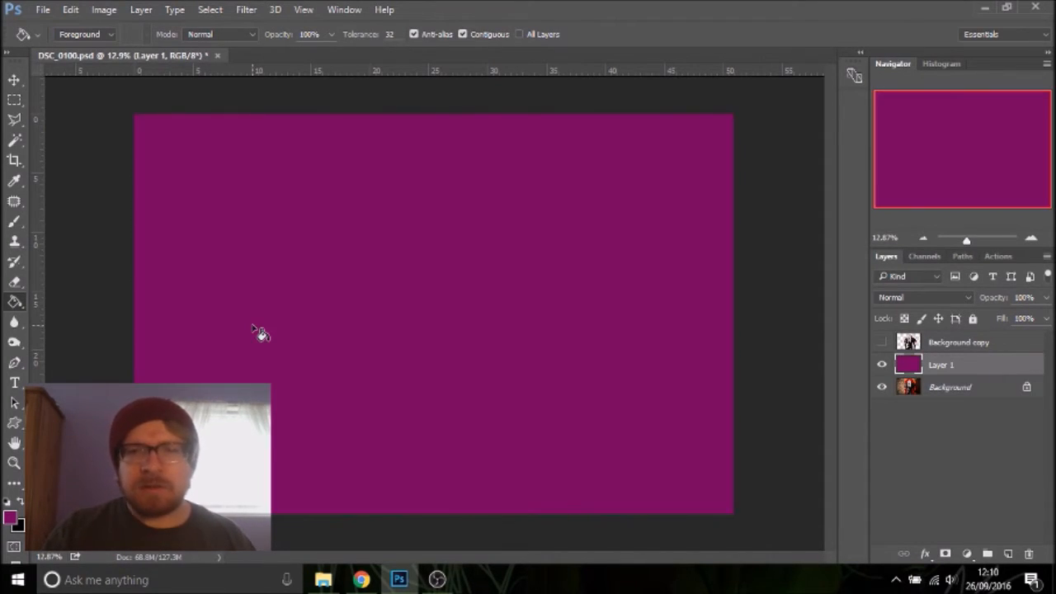
Try the Color and Hue blend modes on the magenta Layer 1
click(951, 300)
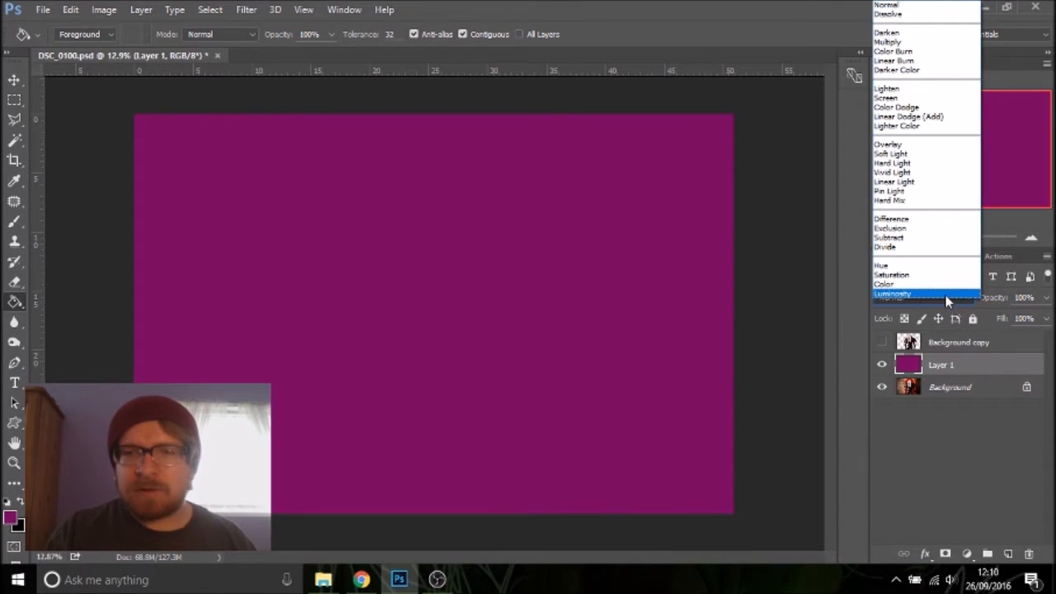
click(948, 295)
scroll(948, 300, up, 1)
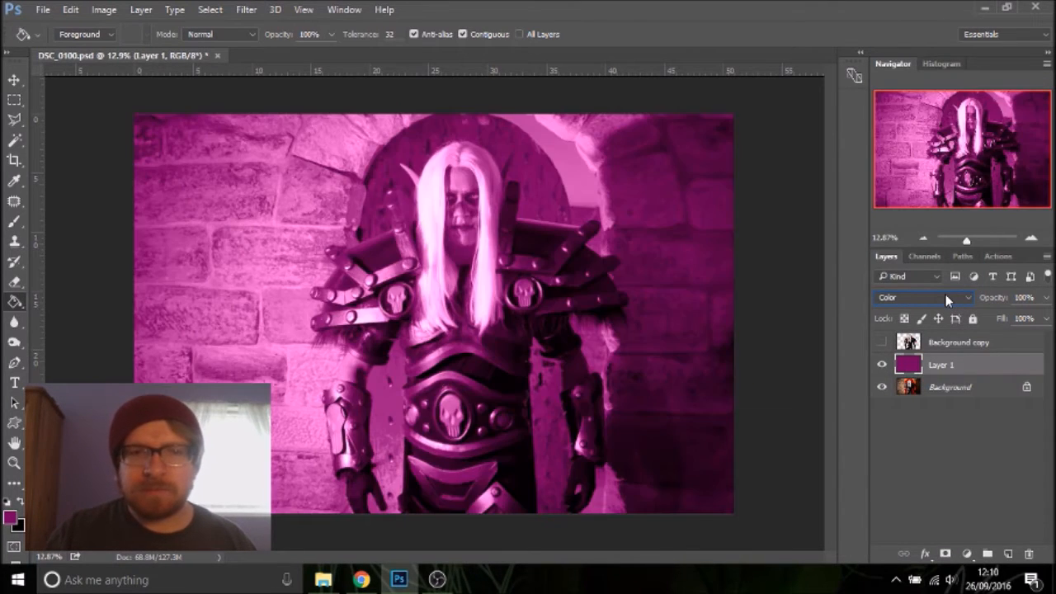
scroll(948, 300, up, 3)
scroll(949, 300, down, 1)
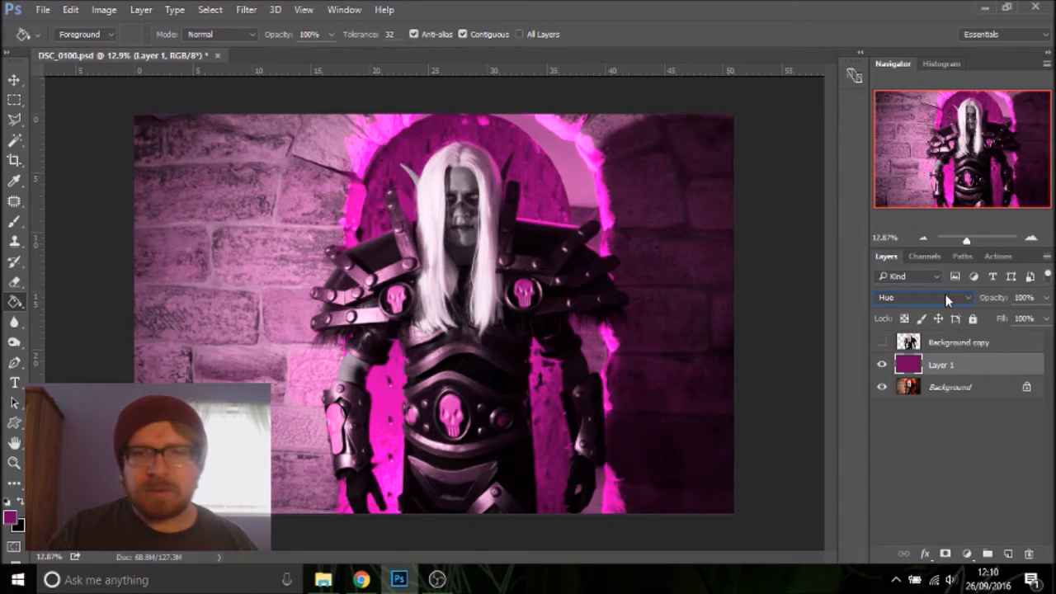
Show the Background copy cut-out layer over the recolored background
click(881, 342)
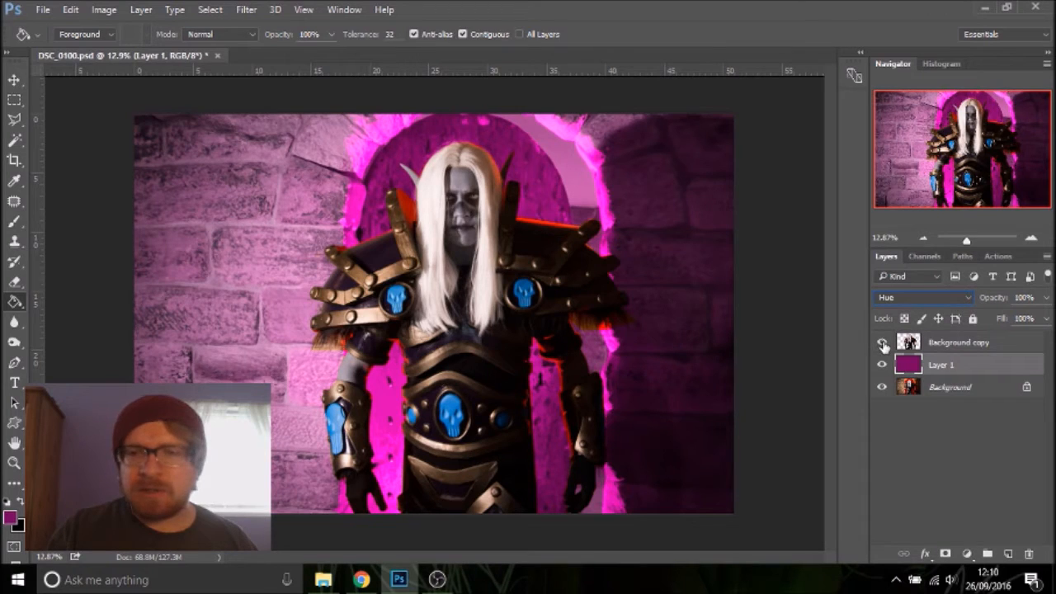
click(882, 343)
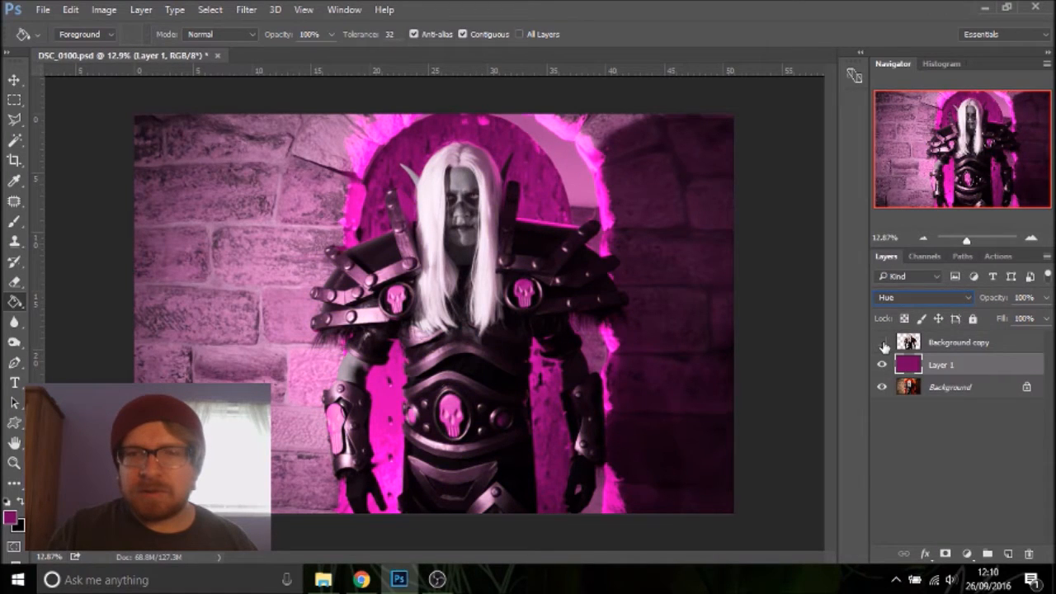
click(882, 343)
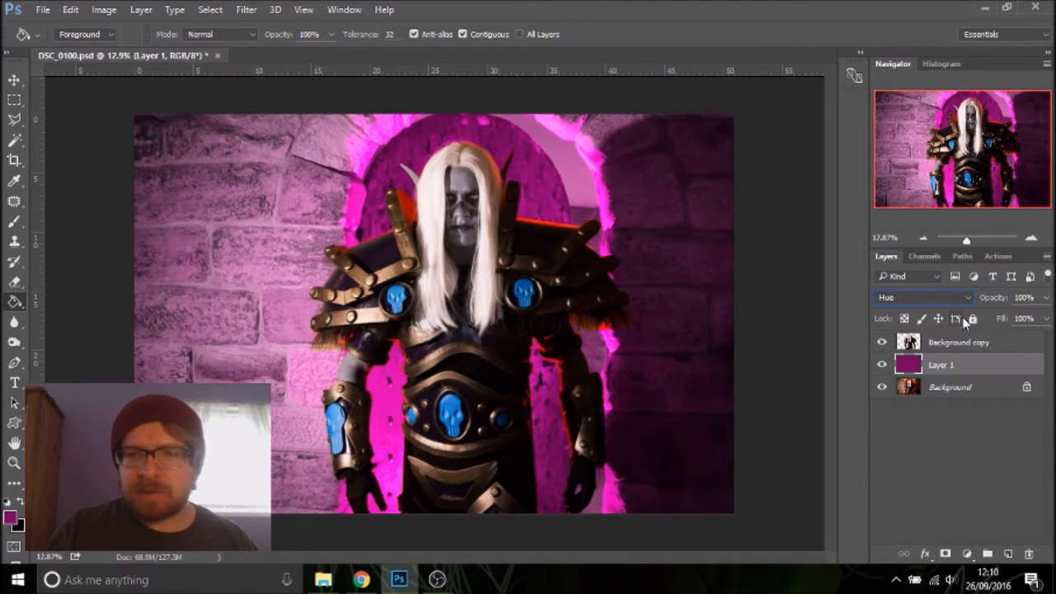
Preview the remaining blend modes on the magenta layer, working back from Divide through Linear Light, Soft Light and Color Dodge to Normal
click(939, 297)
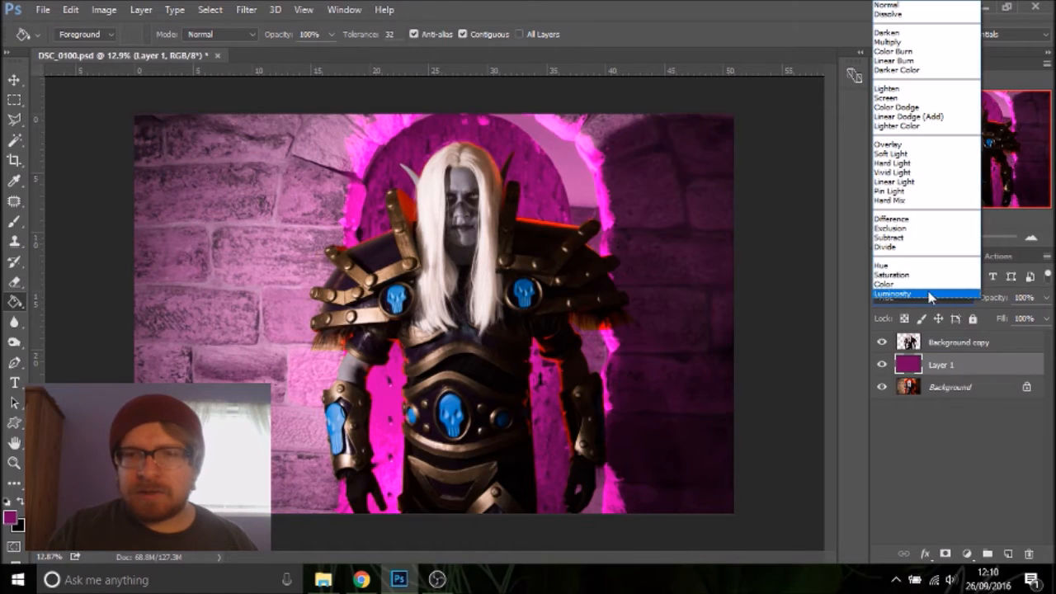
click(908, 248)
key(Up)
key(Up)
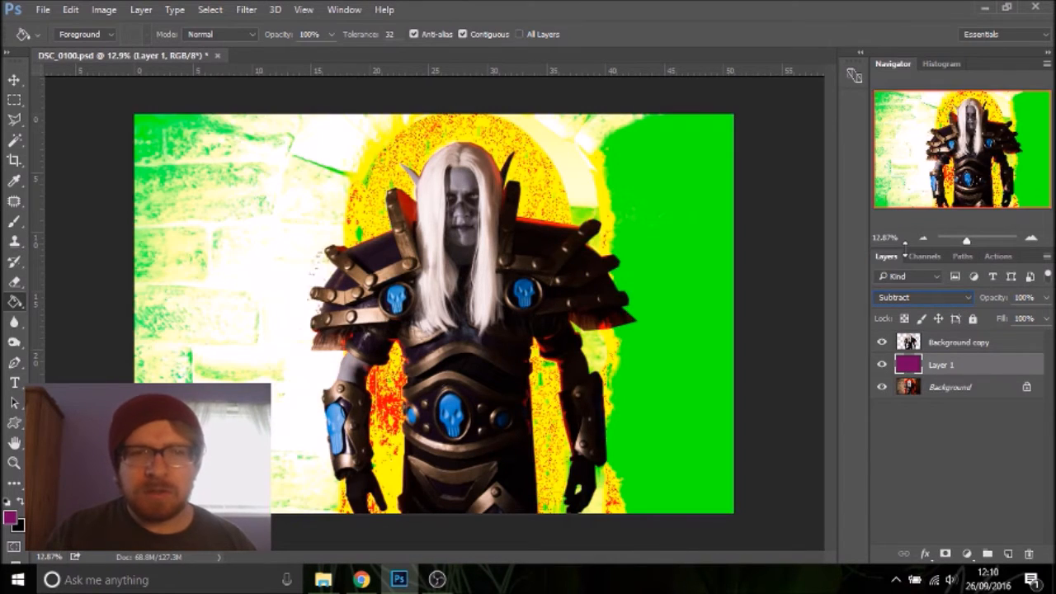
key(Up)
key(Up)
key(Up)
key(Up)
key(Up)
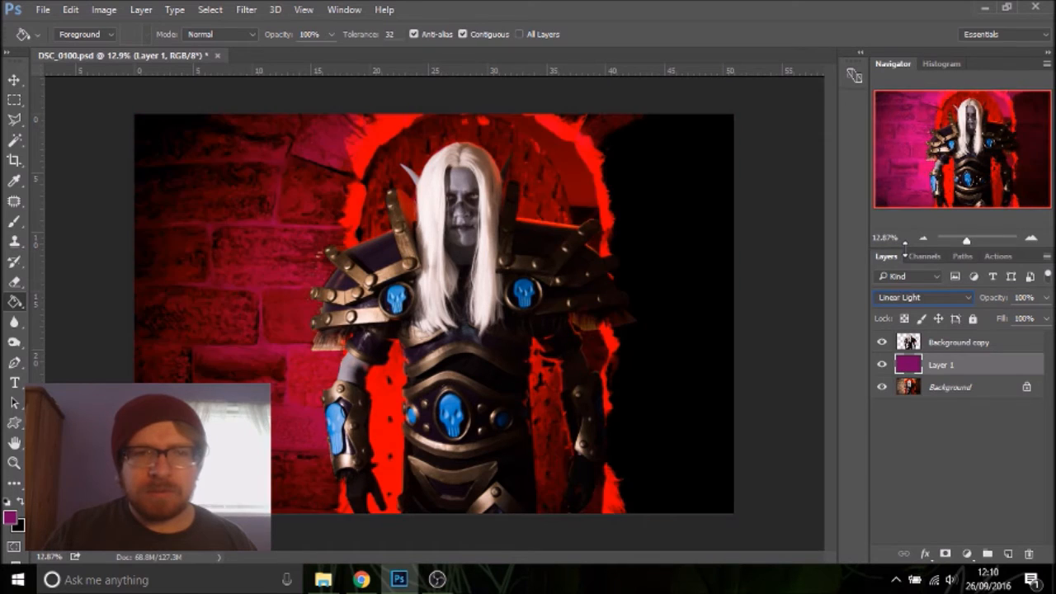
key(Up)
key(Down)
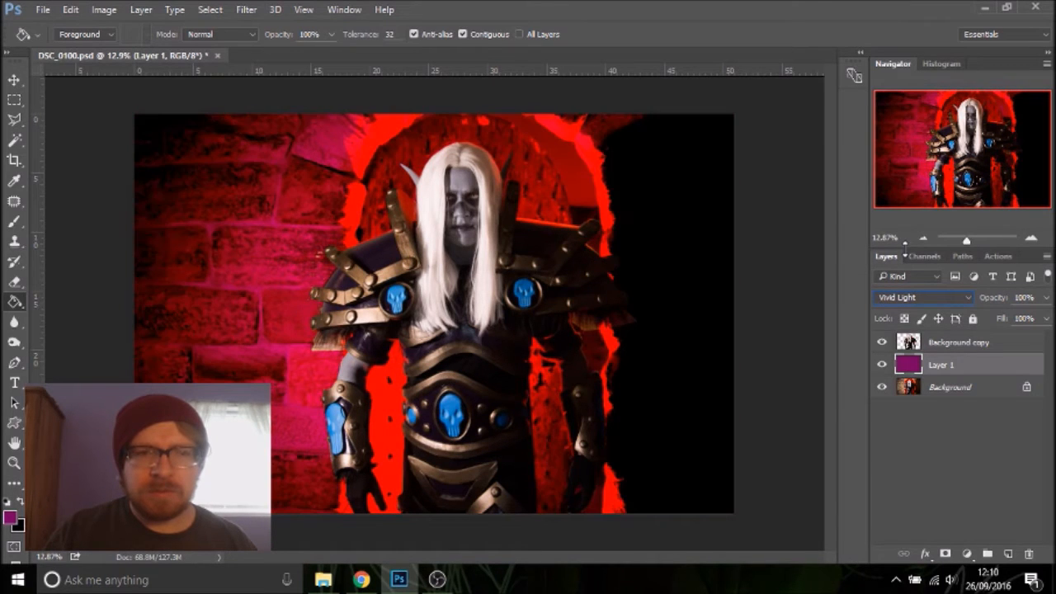
key(Up)
key(Up)
key(Up)
key(Up)
key(Down)
key(Down)
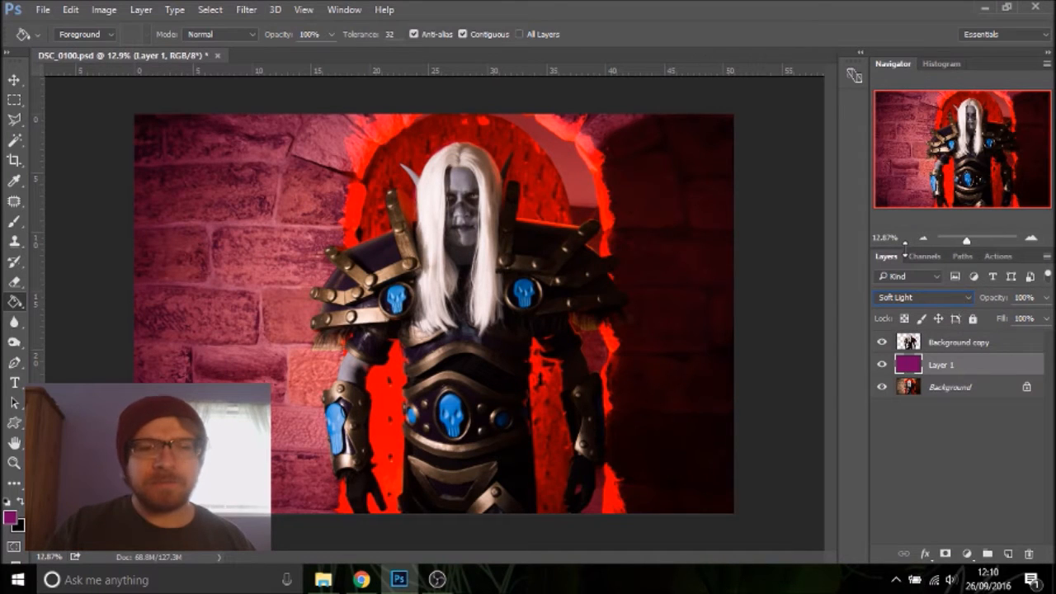
key(Up)
key(Up)
key(Down)
key(Down)
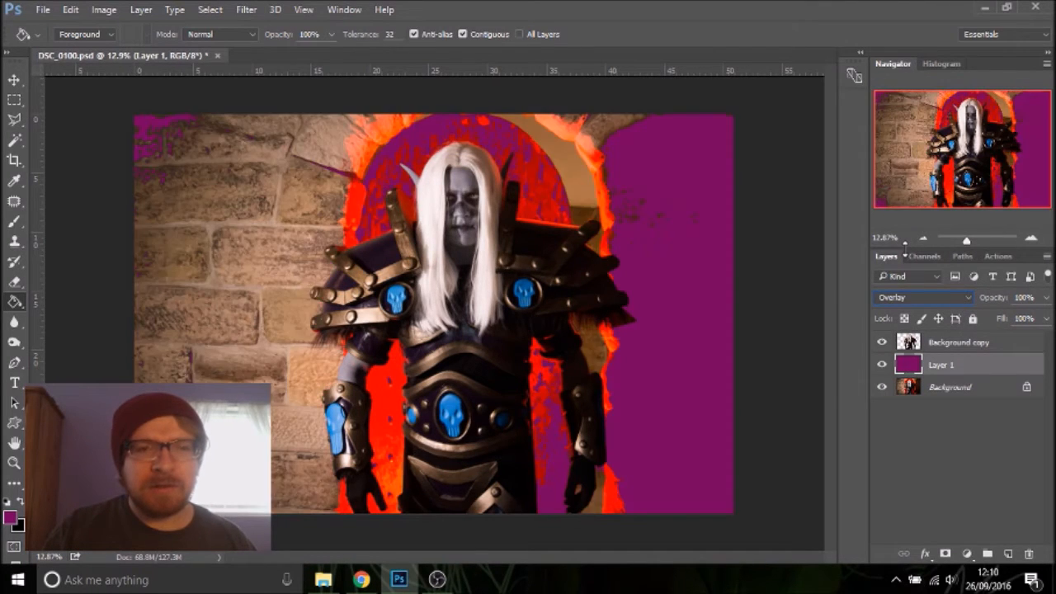
key(Up)
key(Up)
key(Up)
key(Up)
key(Up)
key(Up)
key(Up)
key(Up)
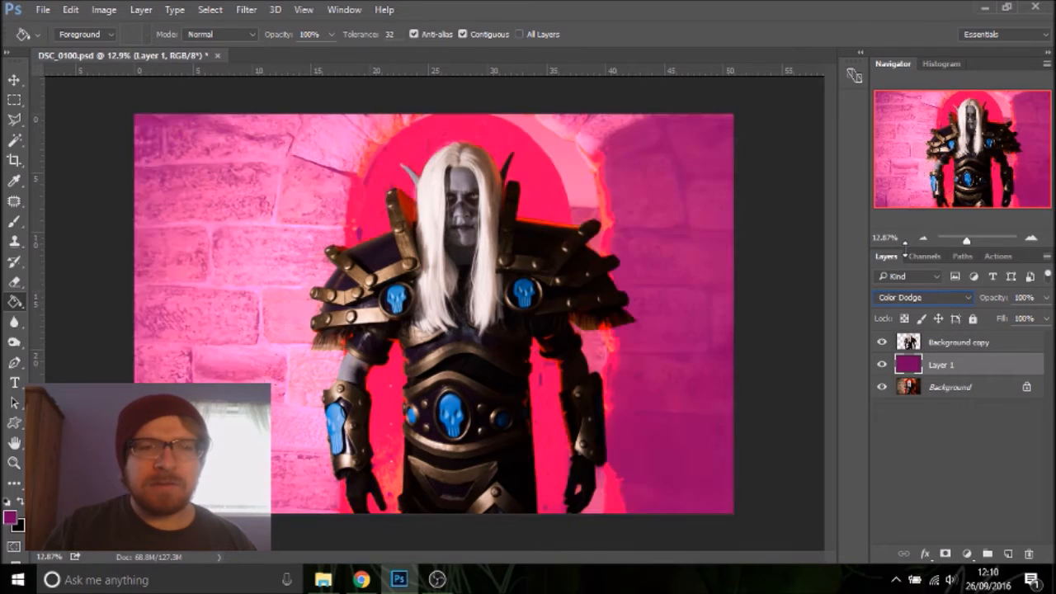
key(Up)
key(Up)
key(Up)
key(Up)
key(Up)
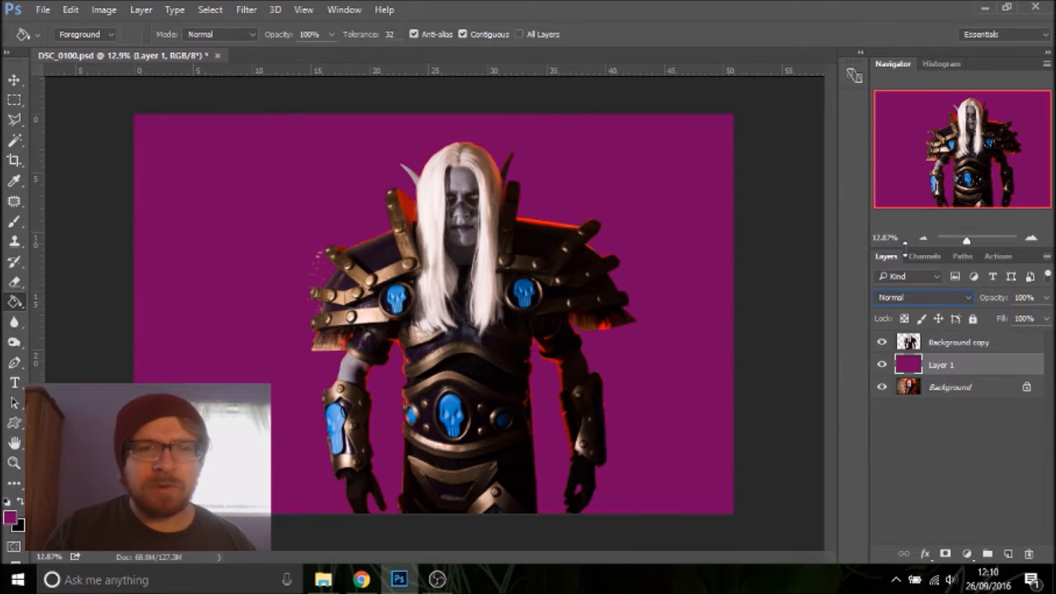
Set the magenta layer's blend mode to Soft Light, passing through the darkening and lightening modes for comparison
key(Down)
key(Down)
key(Down)
key(Down)
key(Down)
key(Down)
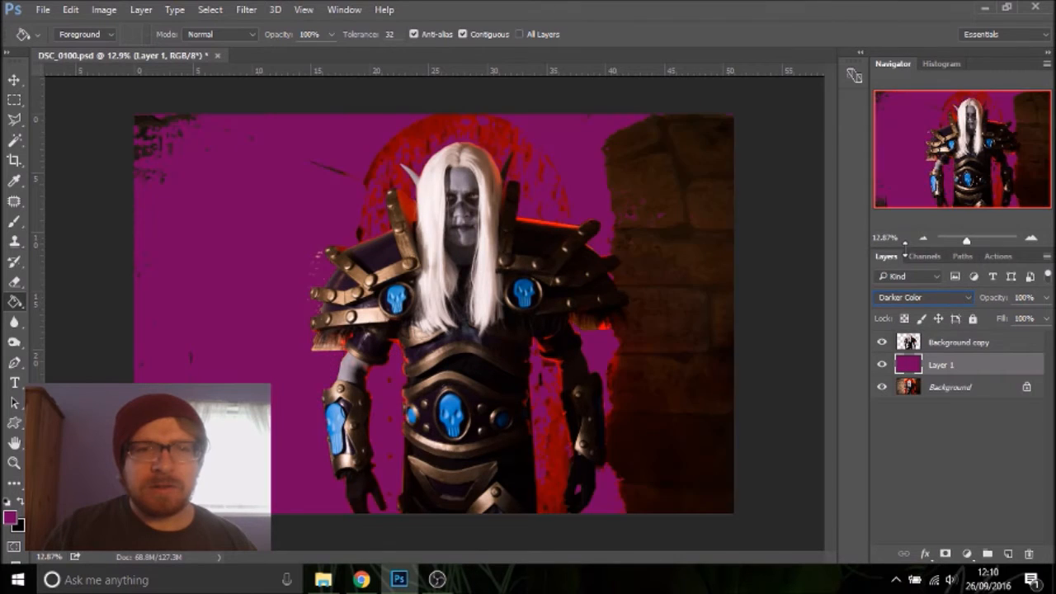
key(Down)
key(Down)
key(Down)
key(Down)
key(Down)
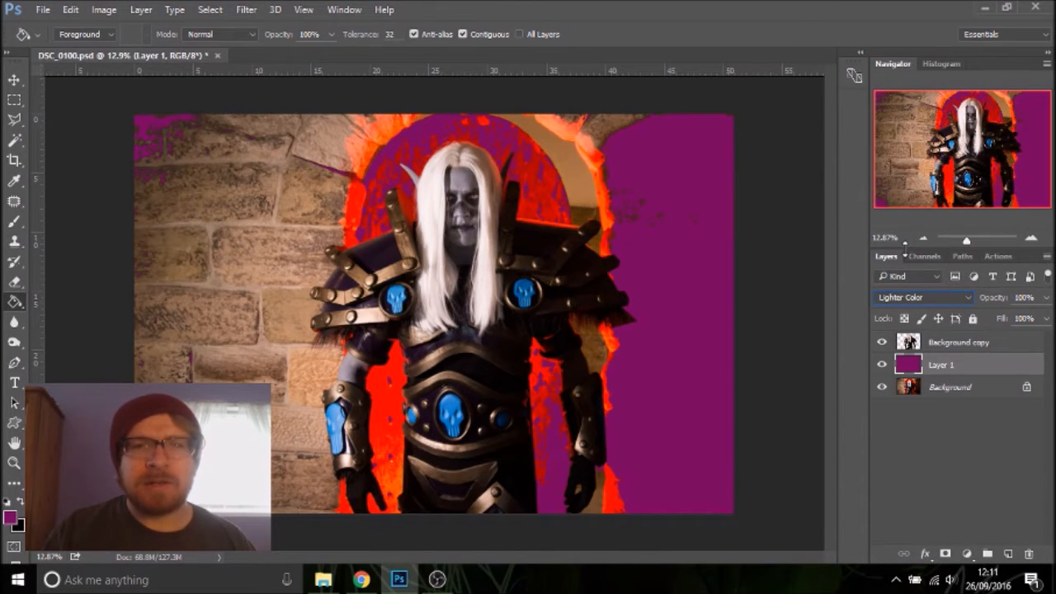
key(Down)
key(Up)
key(Down)
key(Down)
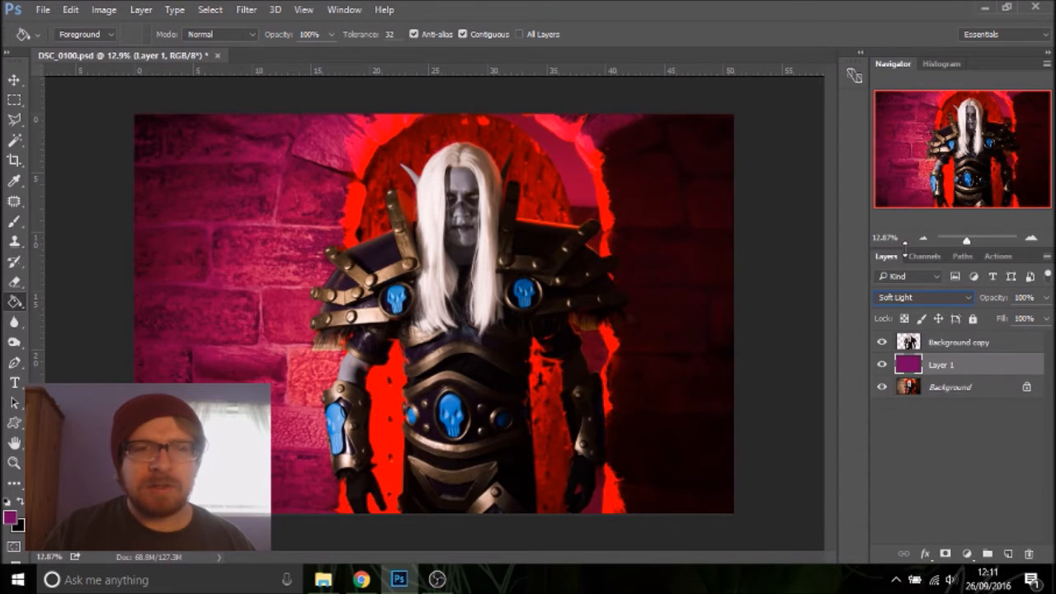
key(Up)
key(Up)
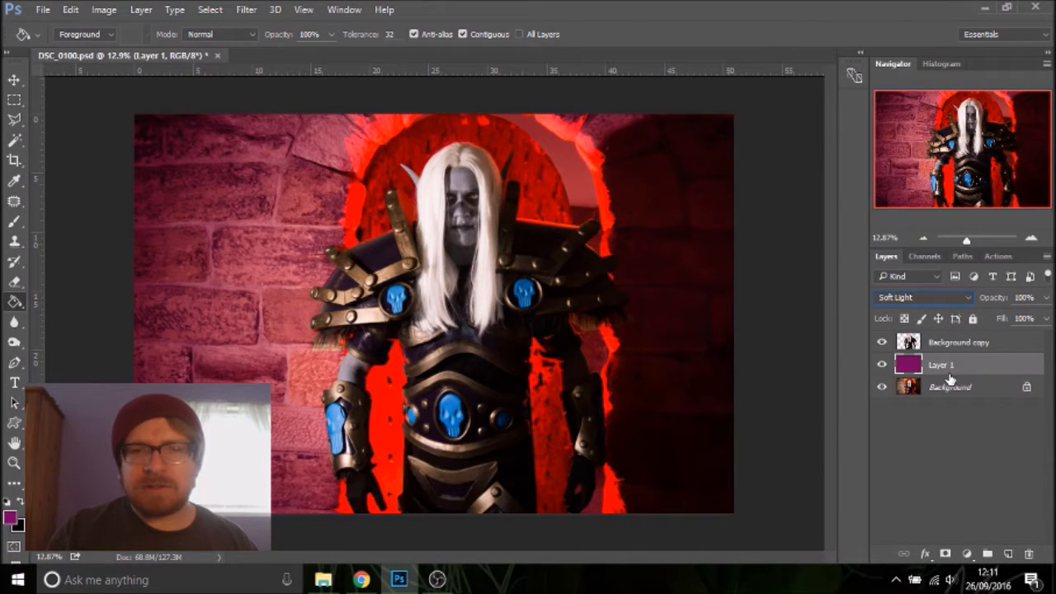
Compare the background with and without the magenta layer, and check its opacity range while keeping it at 100%
click(882, 364)
click(881, 364)
click(1046, 299)
drag(1020, 320, 1045, 318)
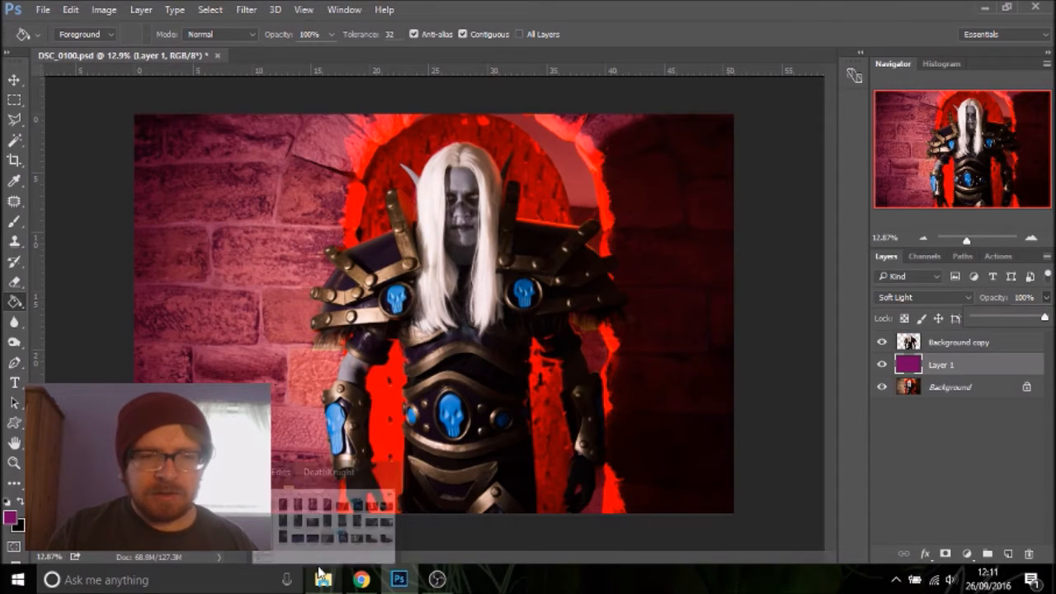
Open the Renders folder in File Explorer and look through its images for a smoke render
click(318, 571)
right_click(320, 572)
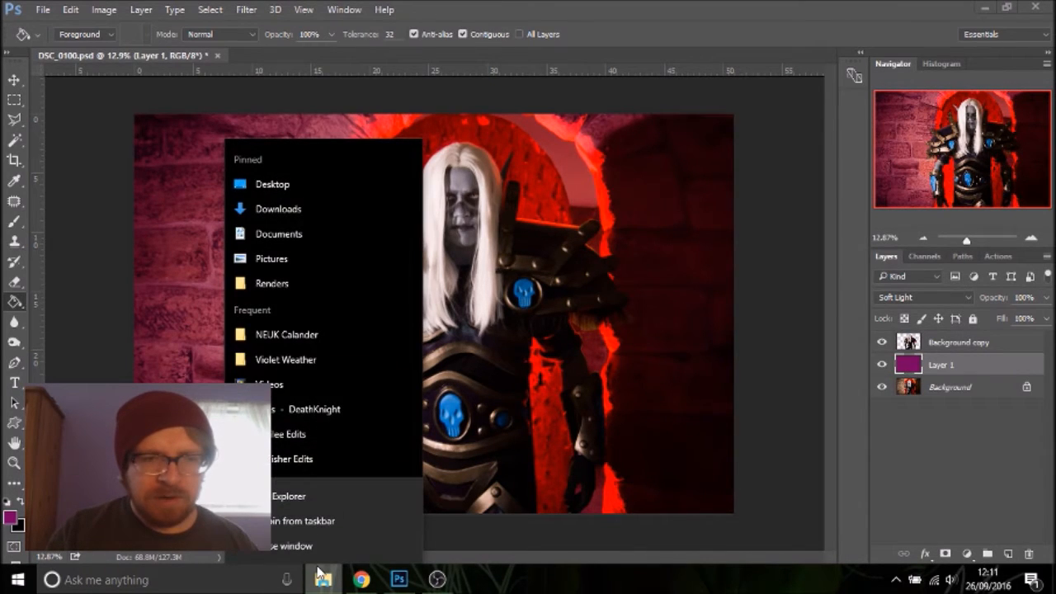
click(319, 296)
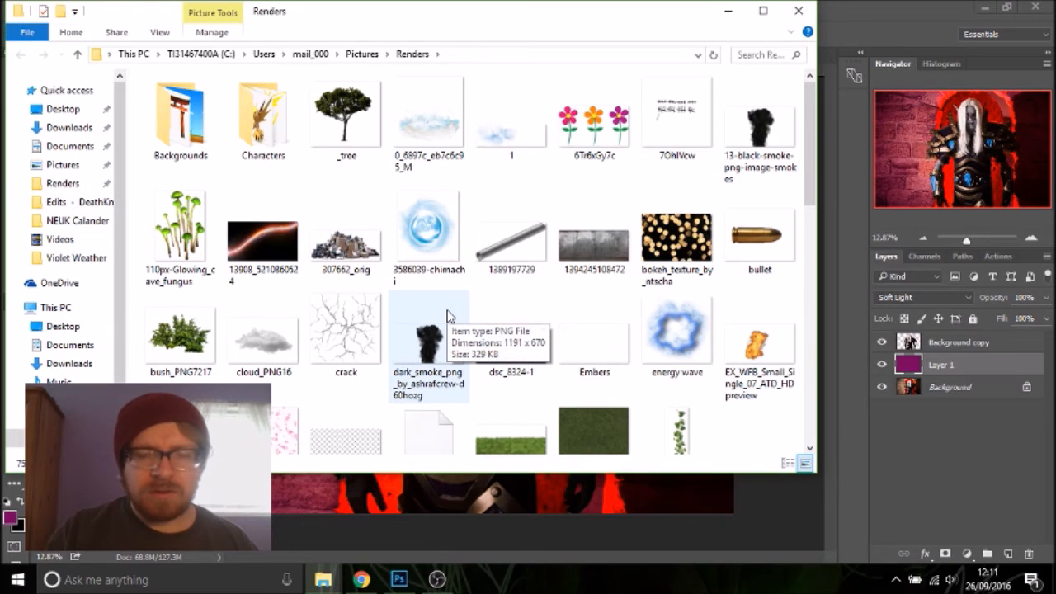
scroll(449, 316, down, 10)
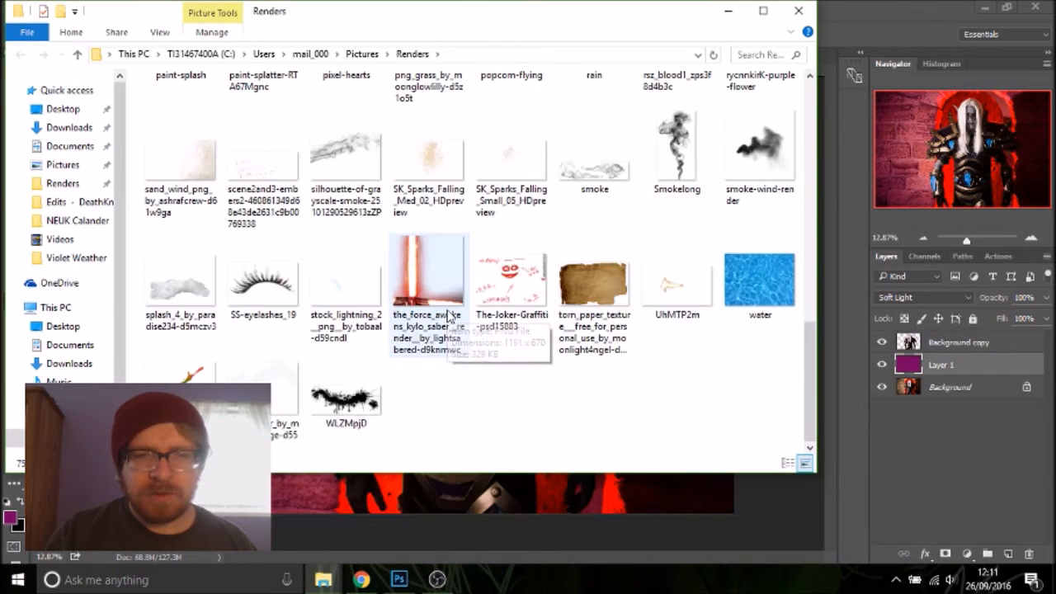
scroll(448, 316, up, 10)
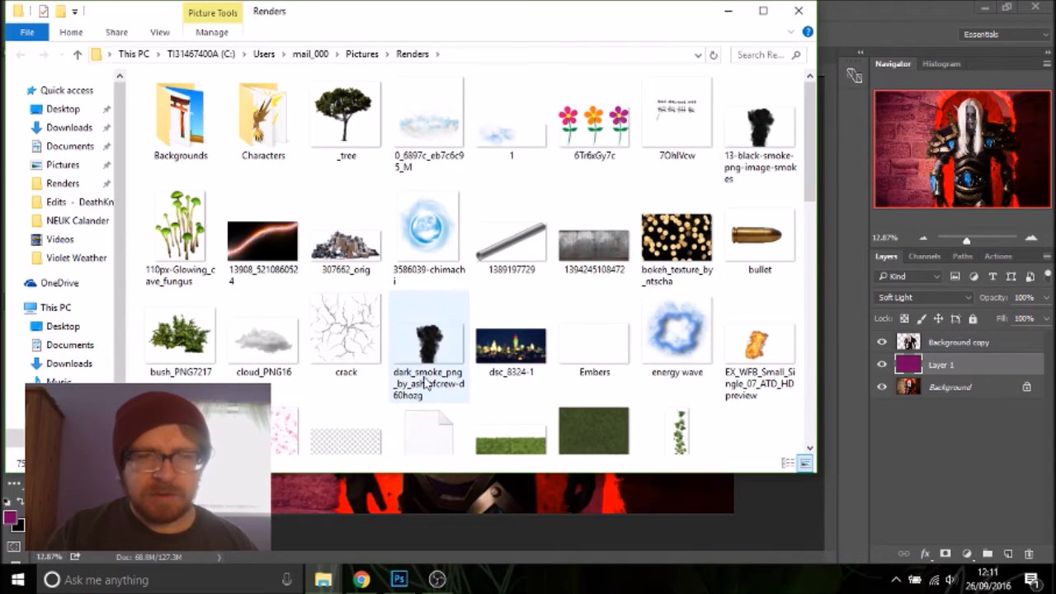
Switch to Chrome to view the purple Death Gate reference artwork, and return to the Renders folder
click(362, 579)
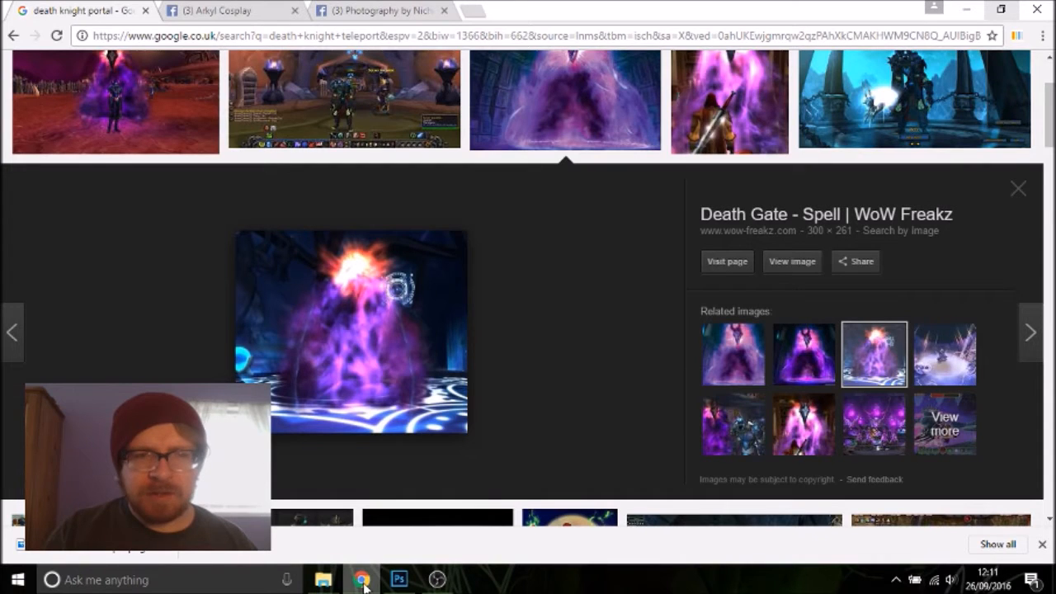
click(799, 375)
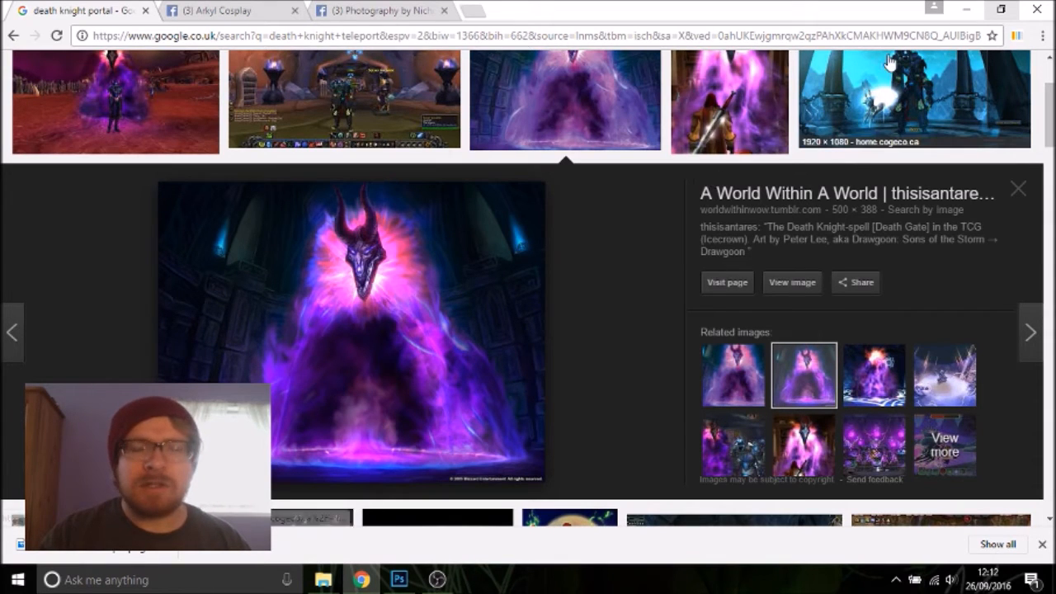
click(964, 8)
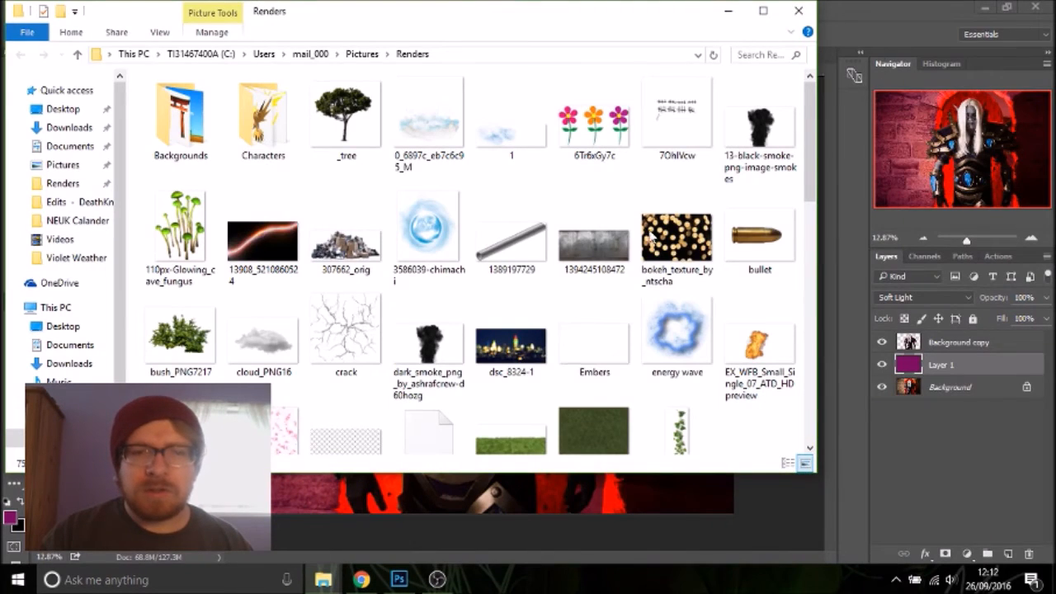
Place the dark_smoke_png_by_ashrafcrew-d60hozg image between the cut-out and magenta layers, and flip it both horizontally and vertically
click(422, 342)
drag(422, 343, 540, 368)
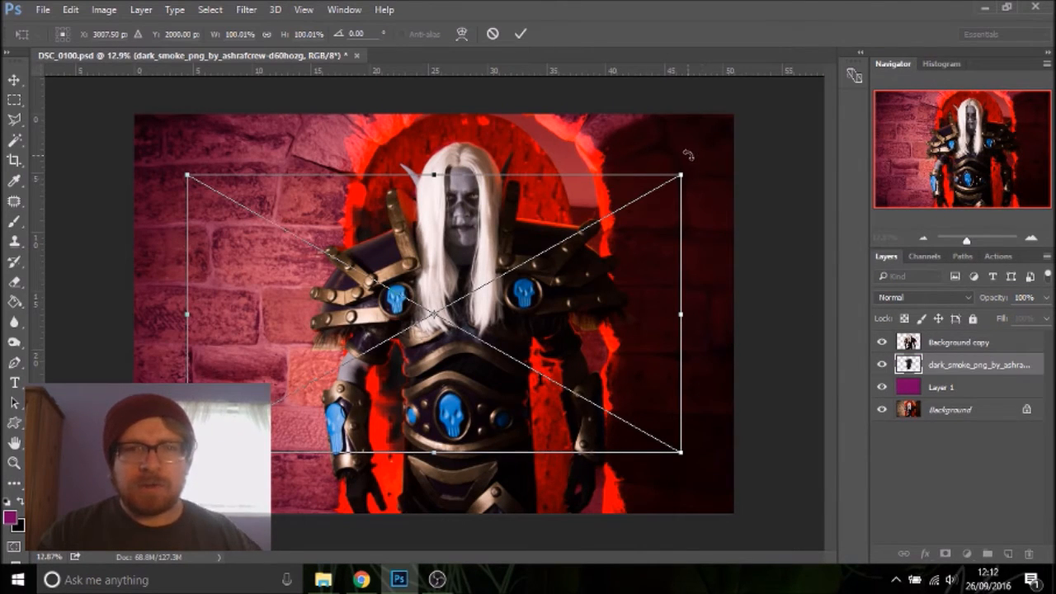
drag(689, 154, 285, 386)
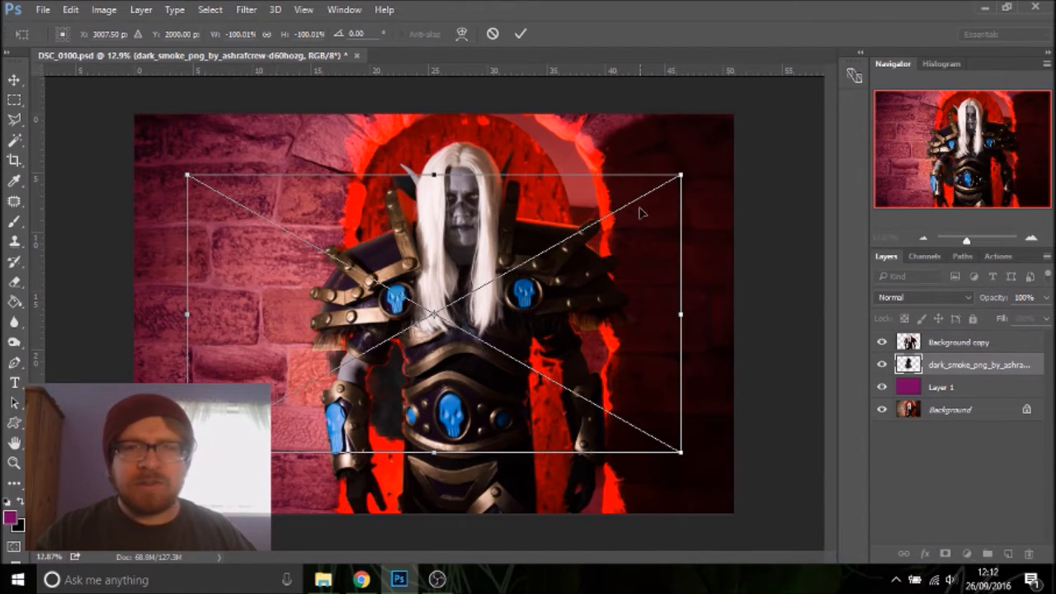
Enlarge the flipped smoke to about 295% so it spreads behind the cosplayer beyond the canvas, and commit the placement
drag(685, 173, 982, 8)
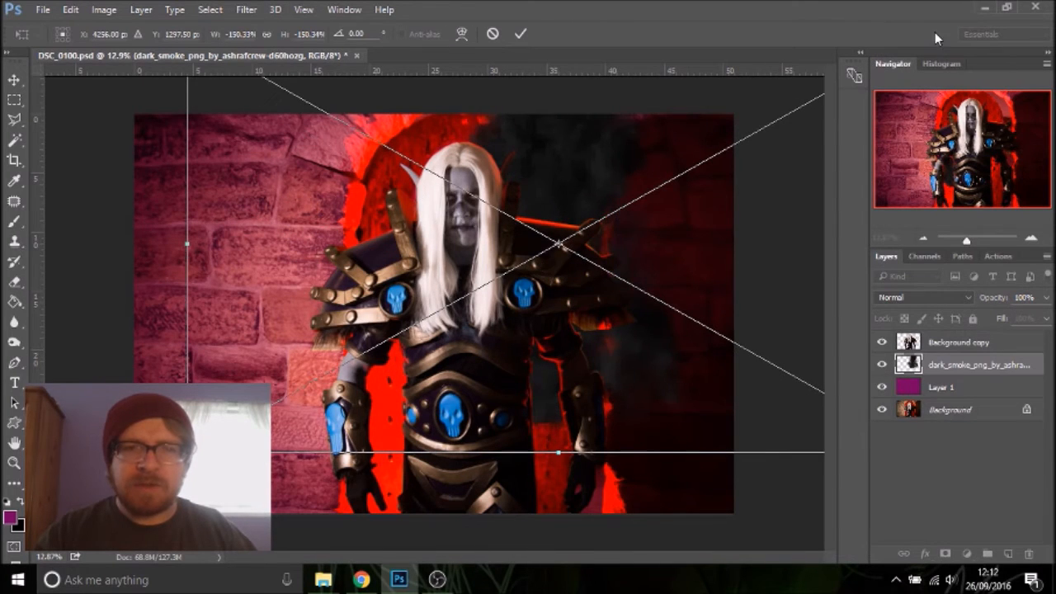
drag(188, 452, 5, 549)
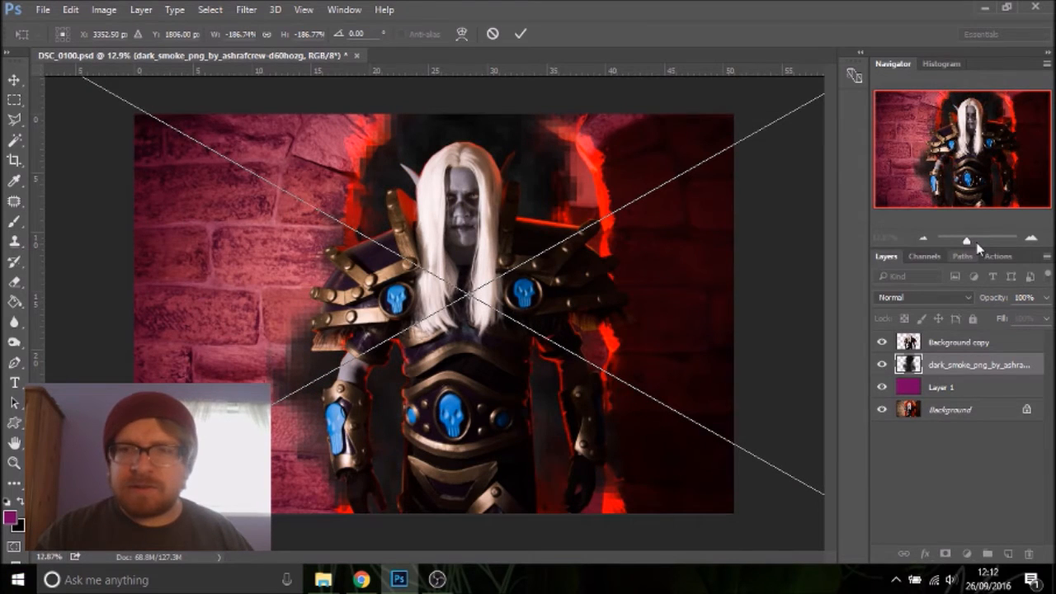
drag(968, 243, 962, 241)
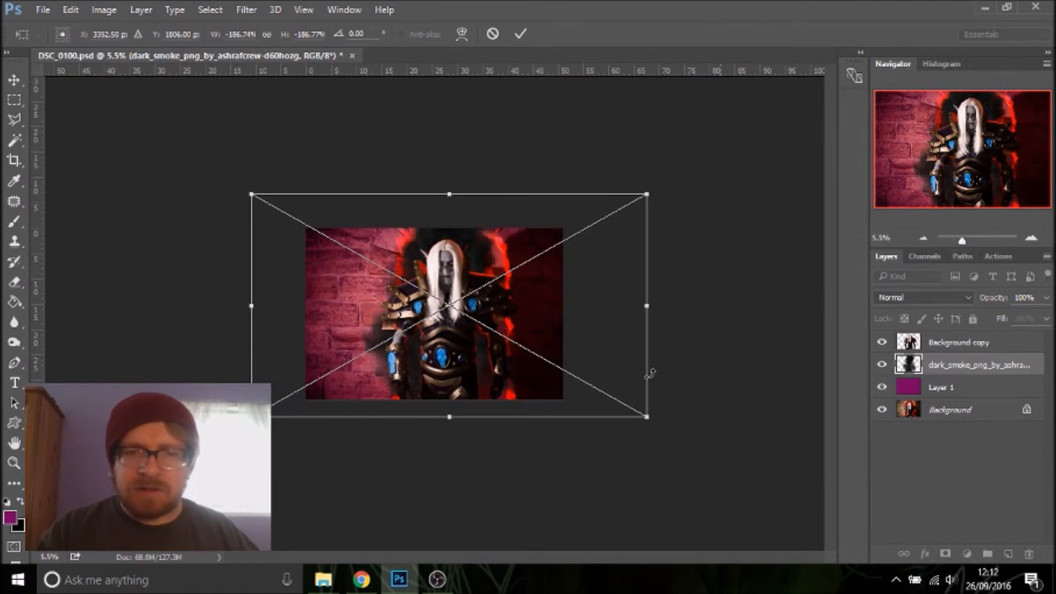
drag(649, 419, 766, 486)
drag(520, 271, 477, 241)
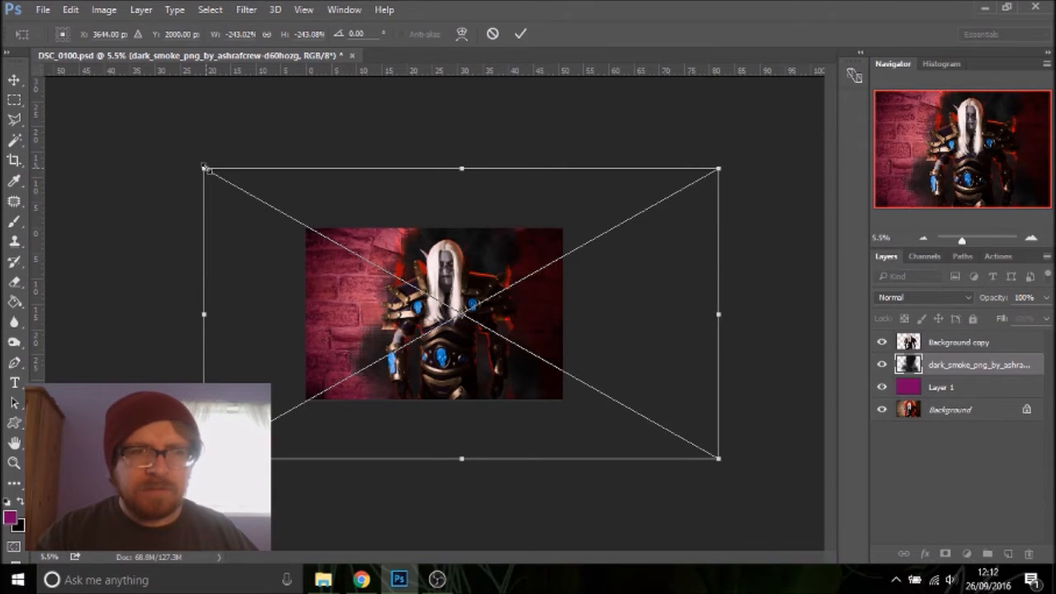
drag(205, 168, 149, 137)
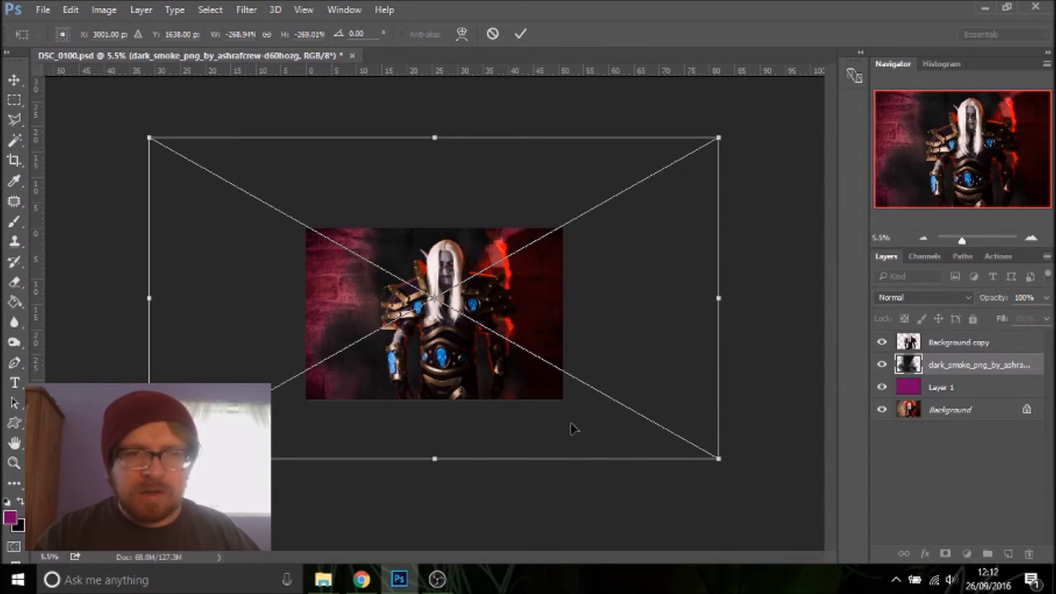
drag(722, 464, 775, 494)
key(Return)
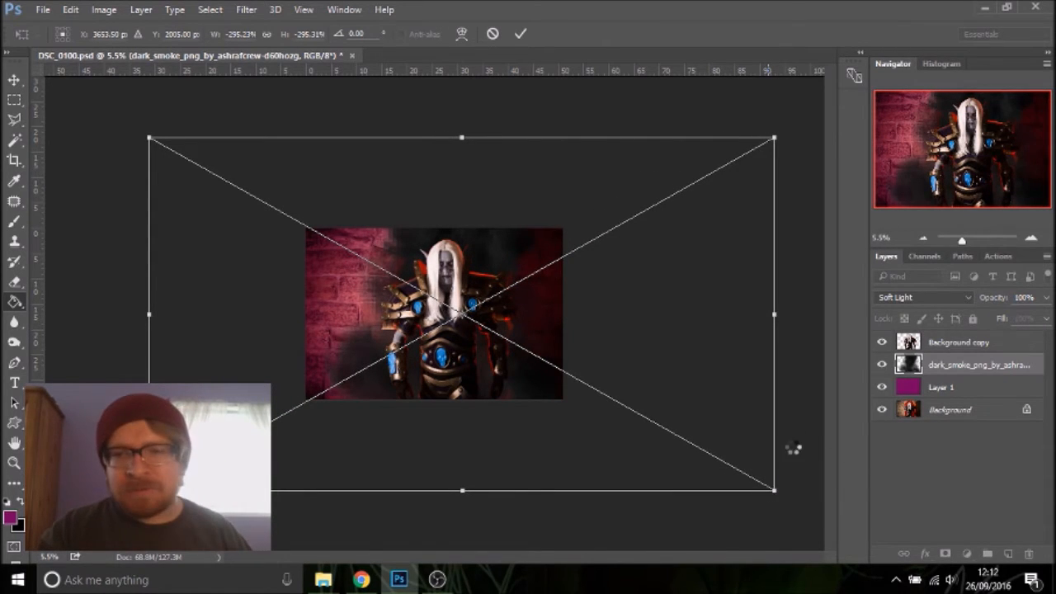
drag(962, 240, 969, 243)
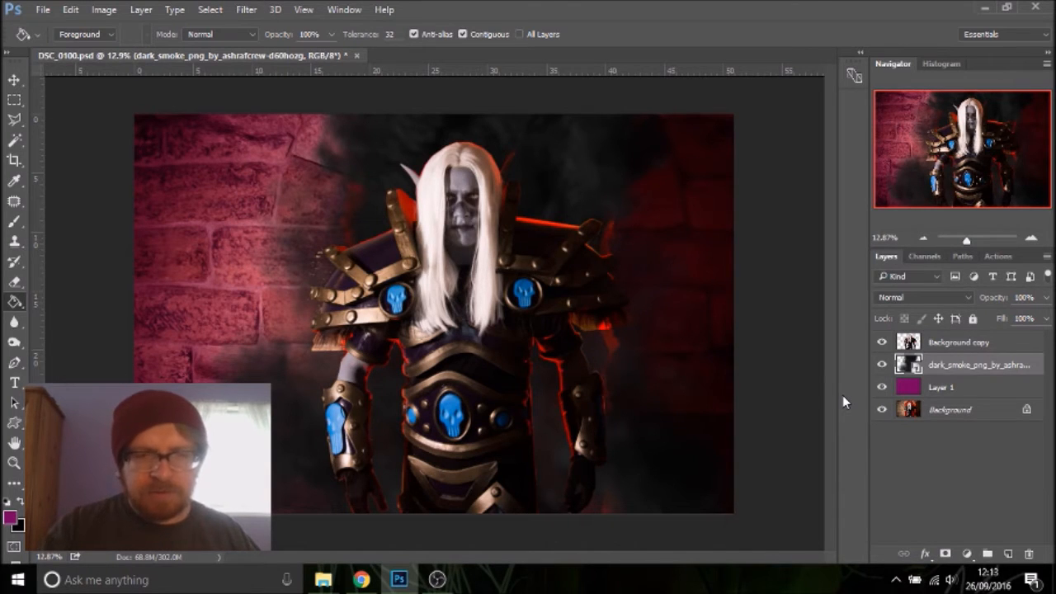
Colorize the dark smoke layer using Hue/Saturation with hue 305 and saturation 85, checking the Death Gate reference artwork in Chrome
key(ctrl+u)
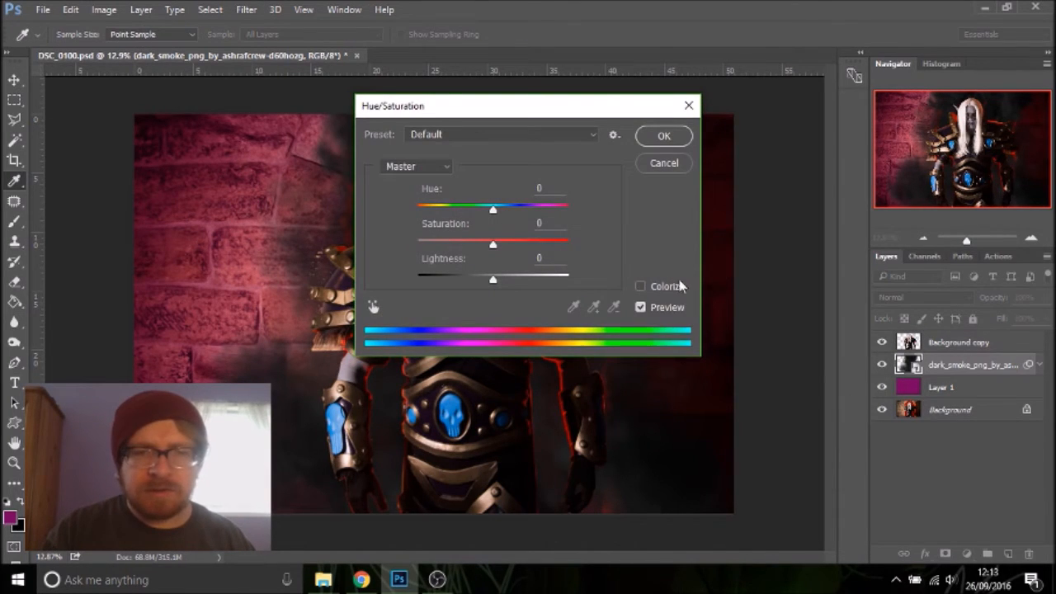
click(642, 286)
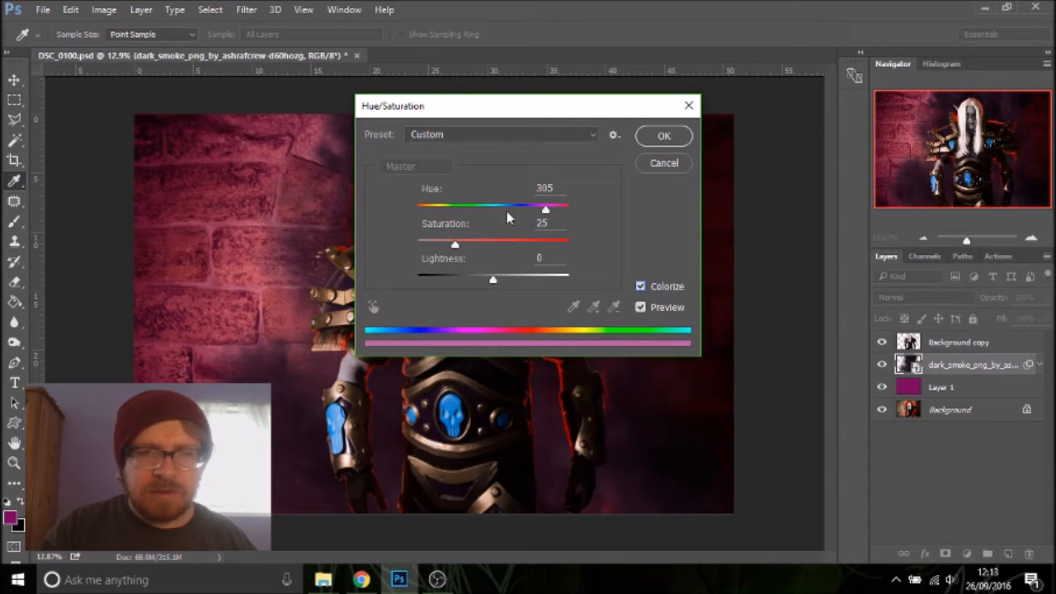
drag(505, 241, 524, 241)
drag(464, 113, 691, 106)
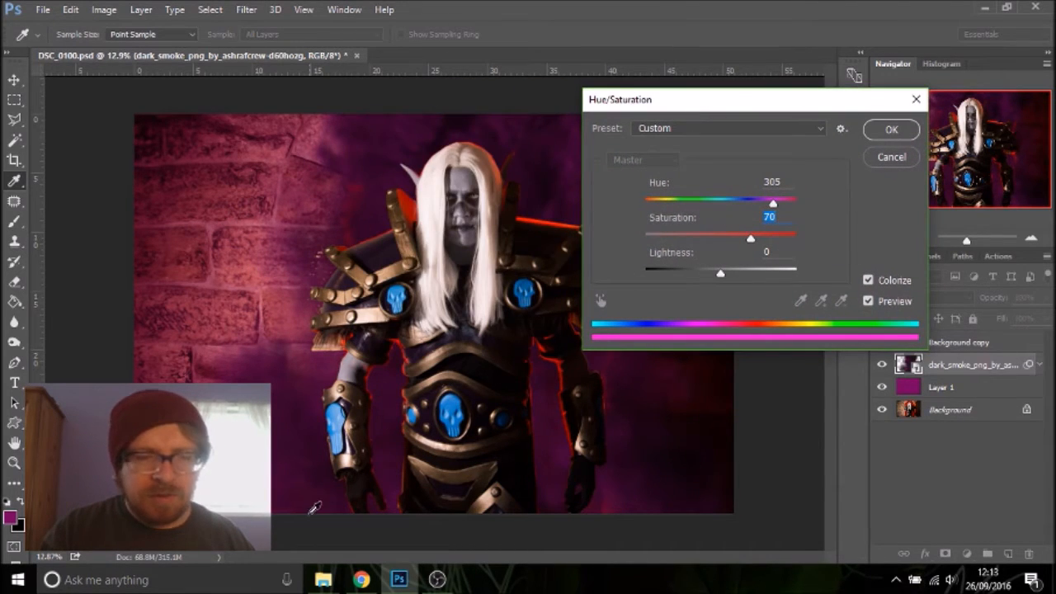
click(362, 579)
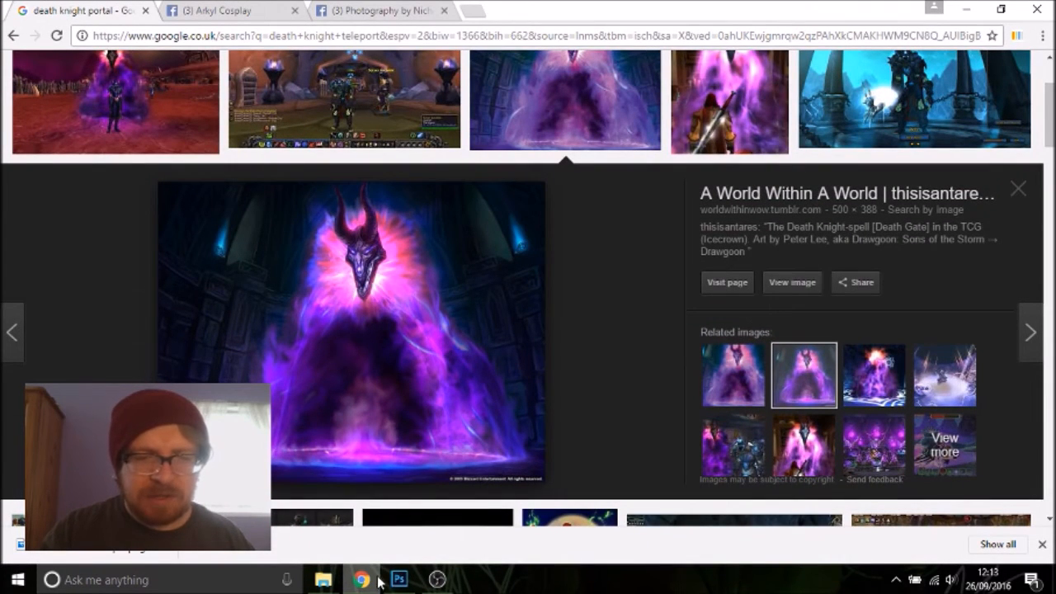
click(398, 580)
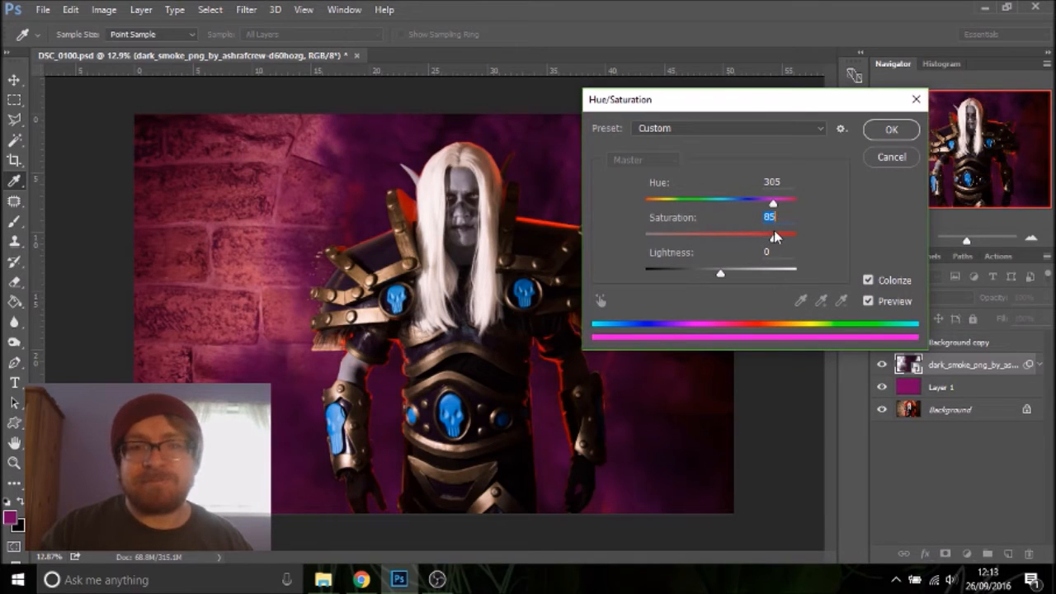
Set the dark smoke's lightness to -1, apply the colour adjustment, and lower the layer's opacity to 89%
click(729, 269)
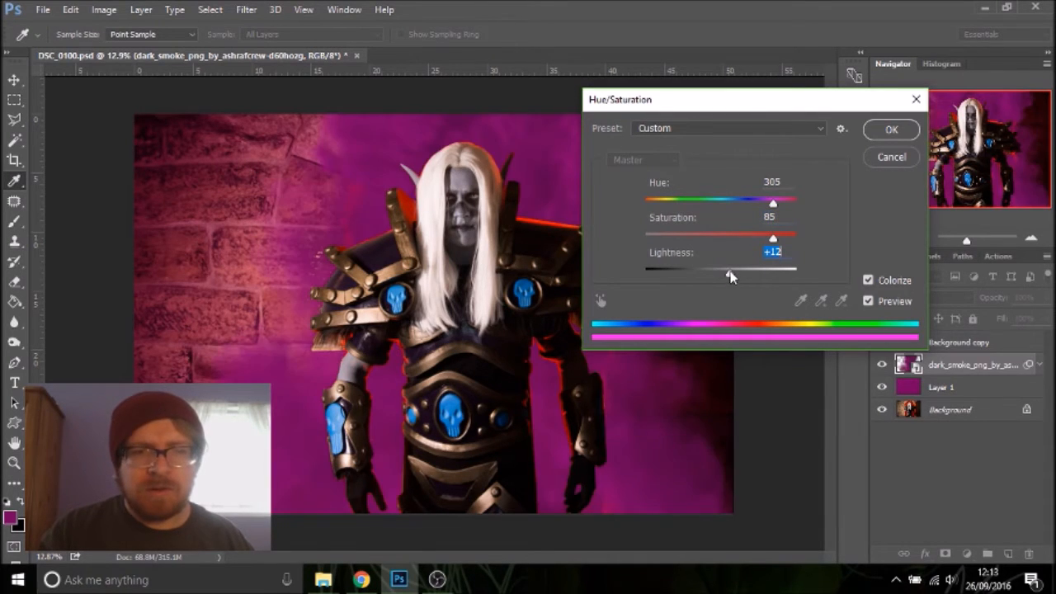
drag(728, 271, 723, 273)
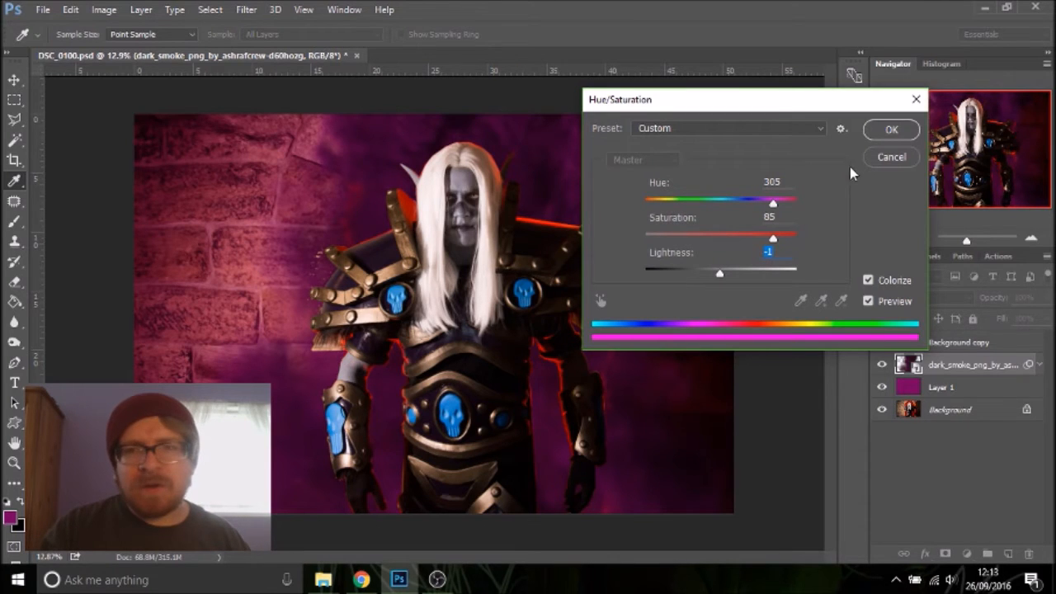
click(867, 302)
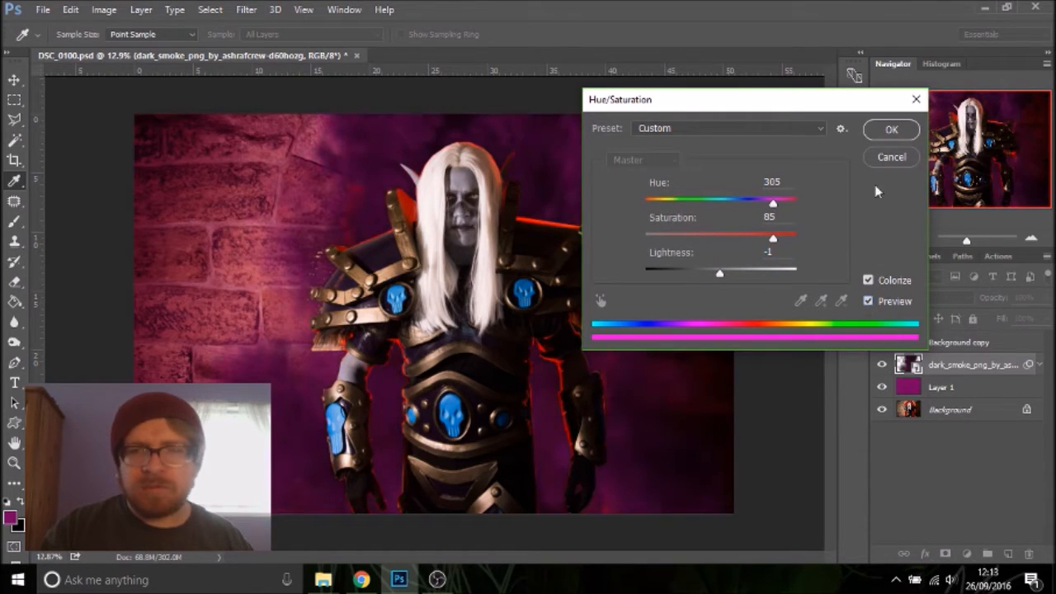
click(892, 132)
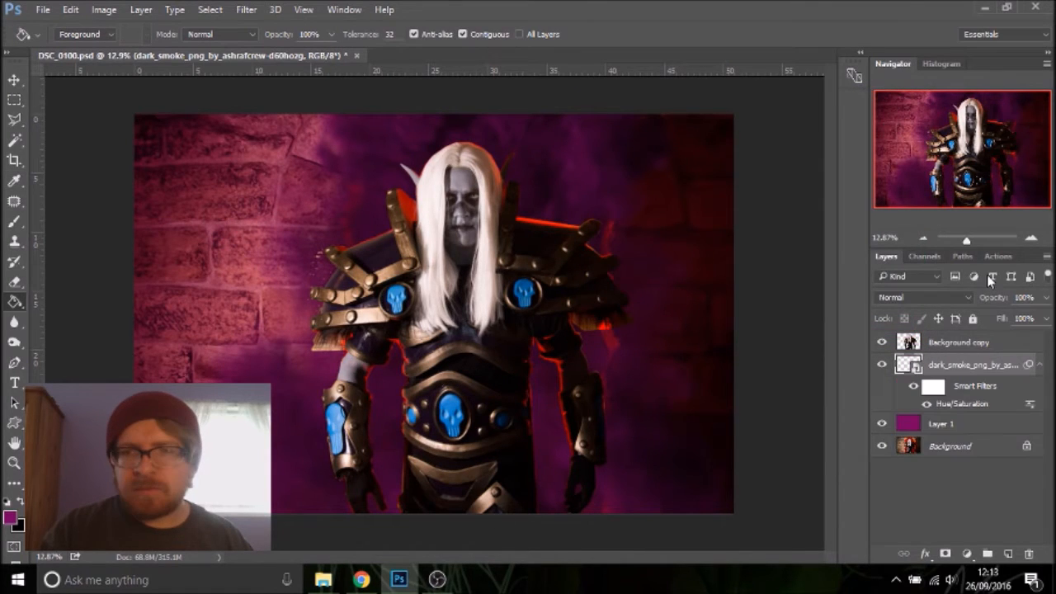
click(1046, 298)
drag(1044, 316, 1033, 320)
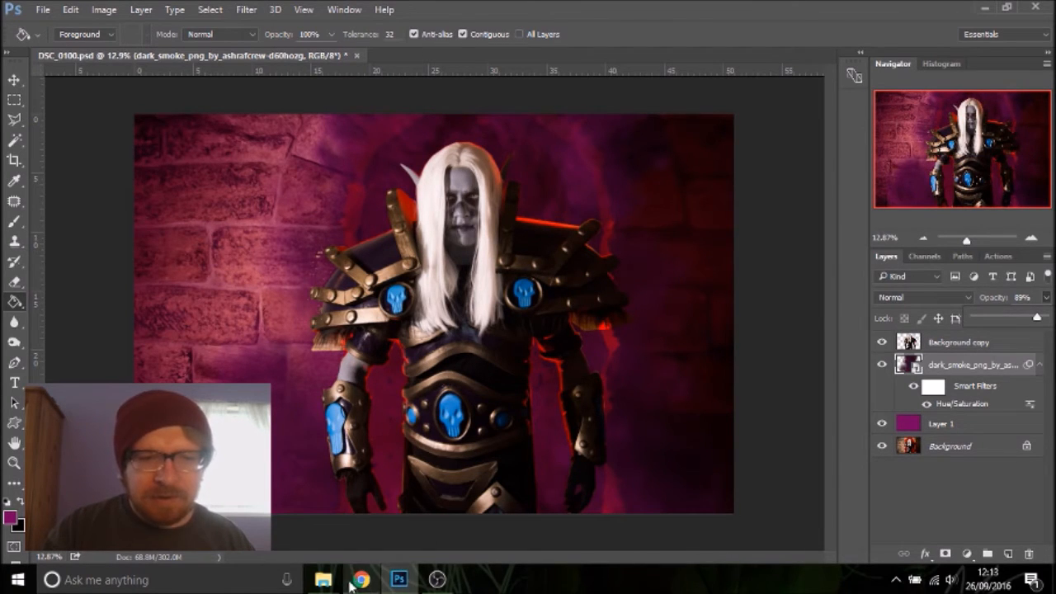
Place the smoke-wind-render image from the Renders folder in File Explorer above the dark smoke layer
mouse_move(324, 580)
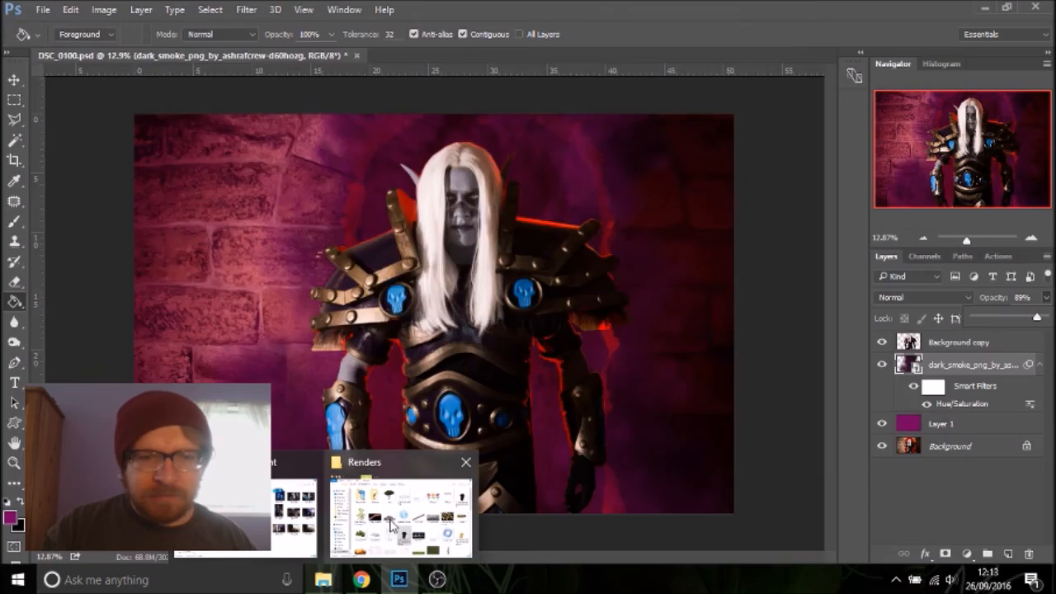
mouse_move(393, 525)
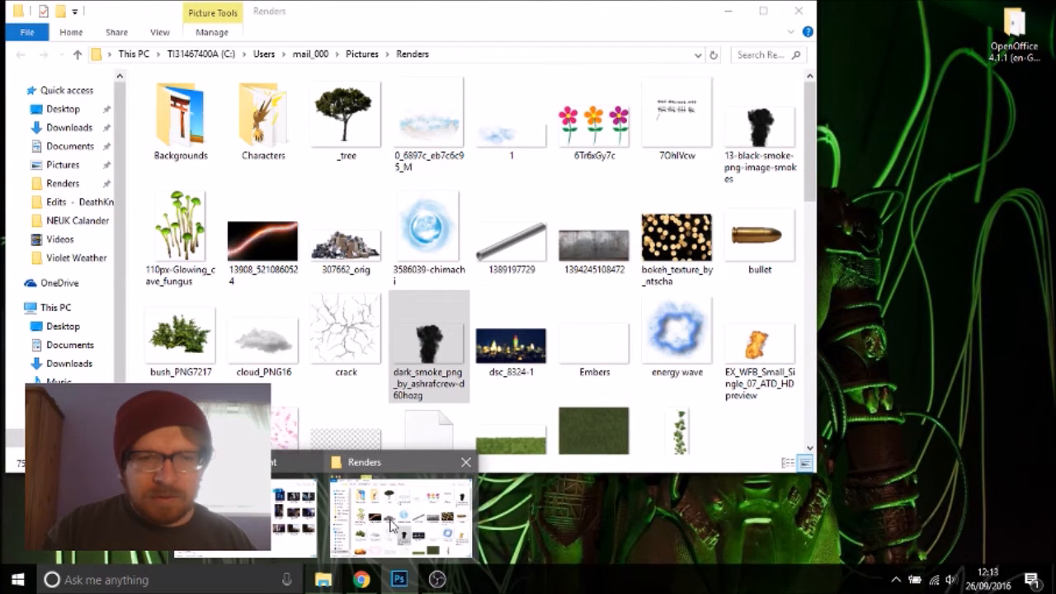
click(391, 523)
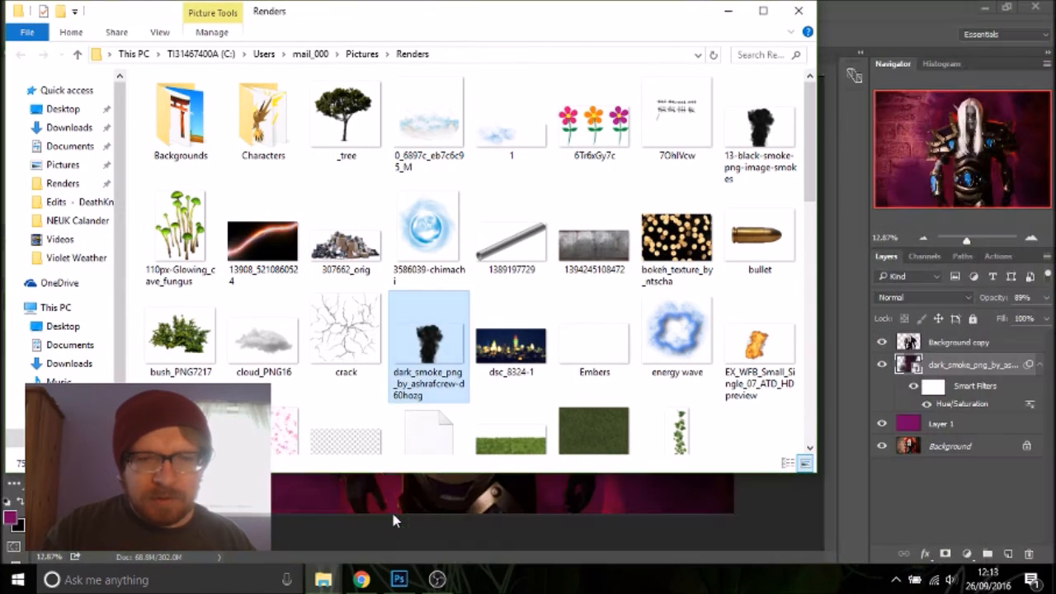
scroll(625, 355, down, 10)
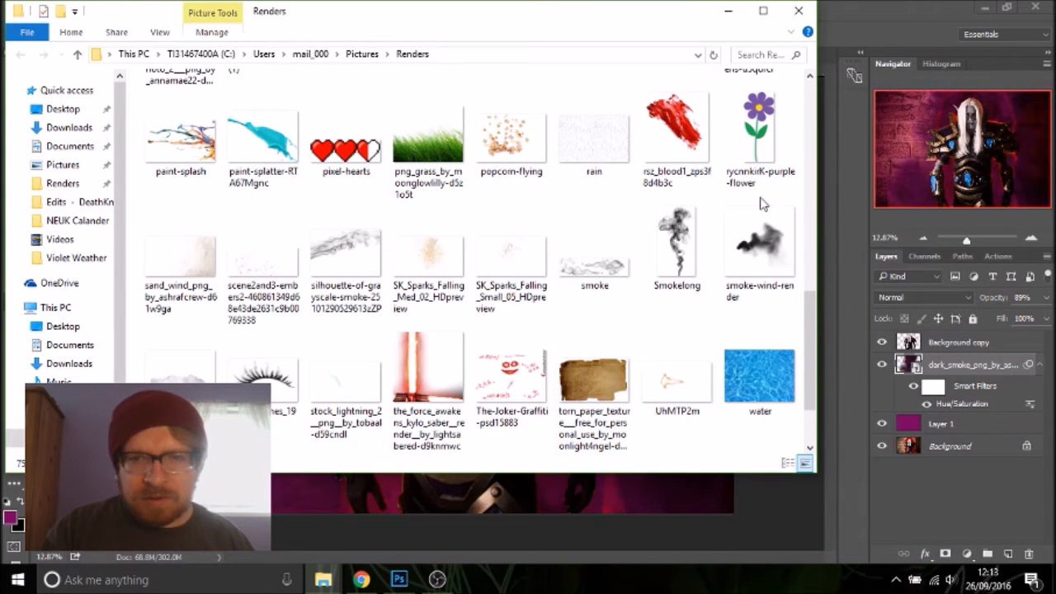
drag(762, 206, 532, 485)
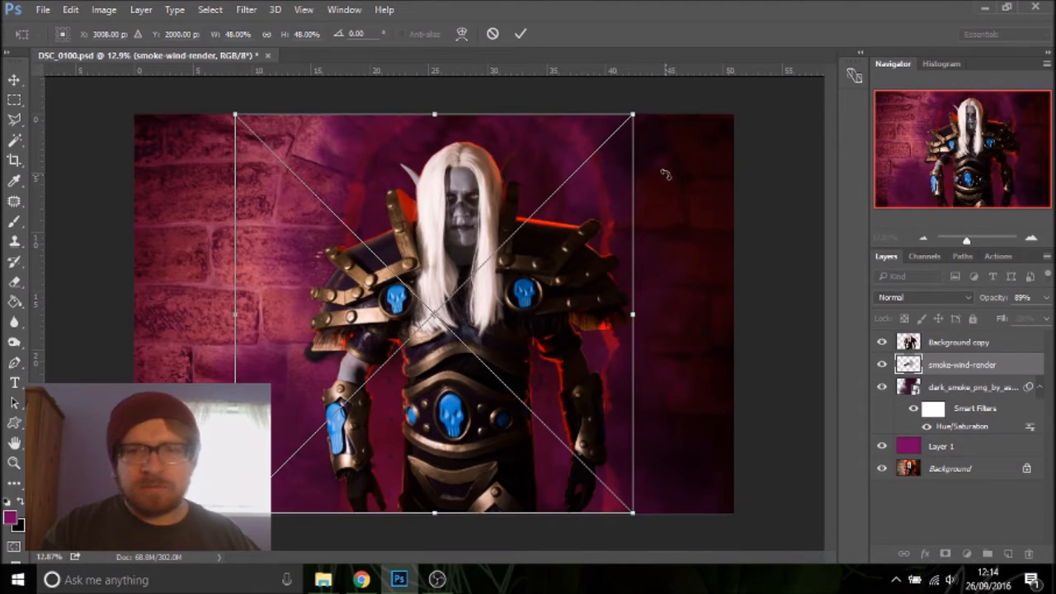
Rotate the placed wind smoke to about 88° behind the cosplayer's right-hand shoulder and scale it to about 61% width and 55% height
drag(665, 174, 681, 350)
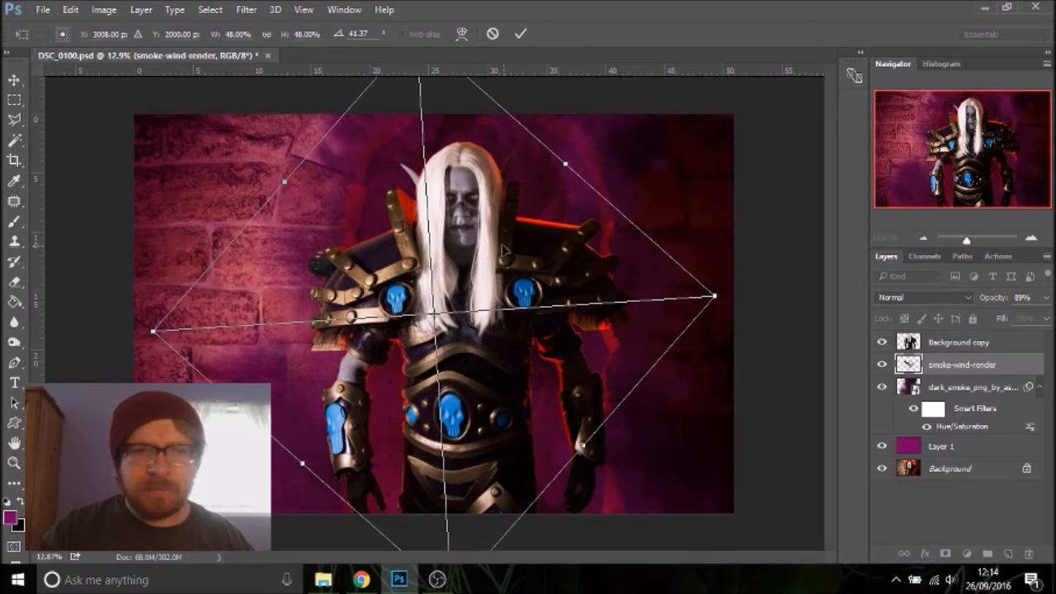
drag(267, 324, 305, 277)
drag(481, 293, 475, 453)
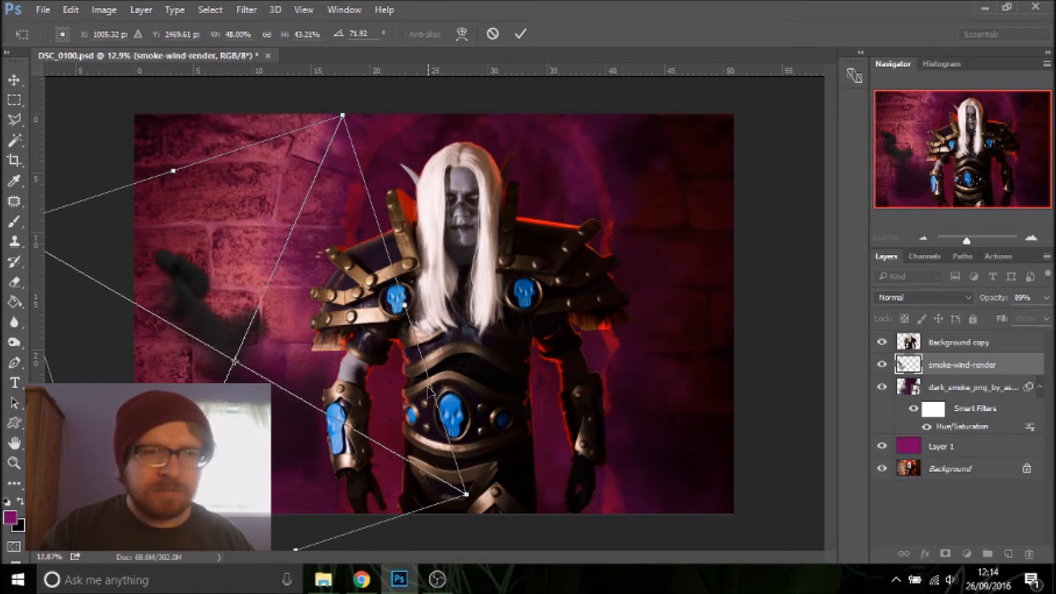
drag(431, 391, 672, 313)
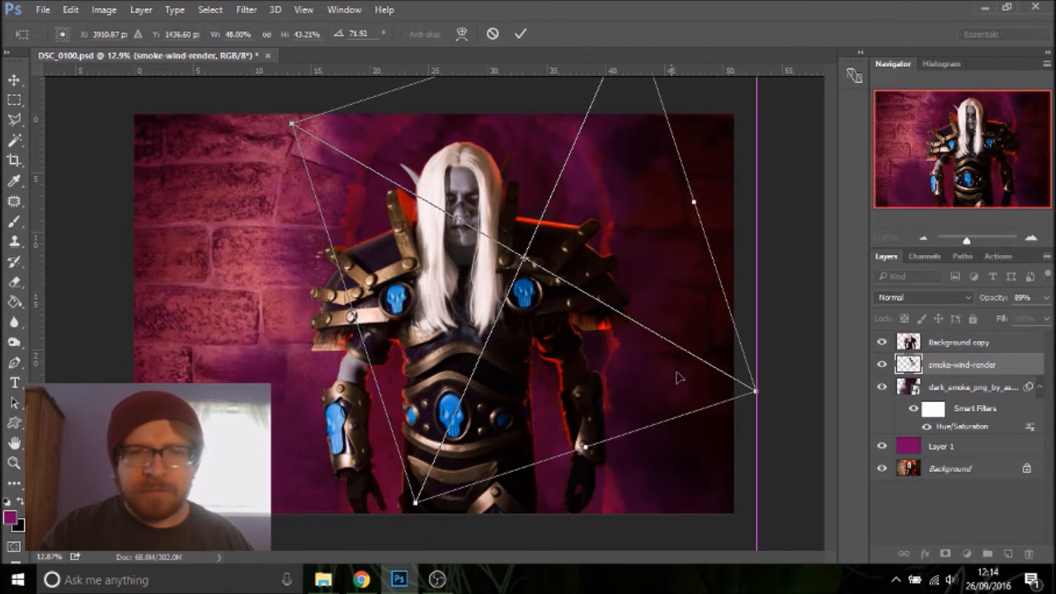
drag(713, 448, 654, 488)
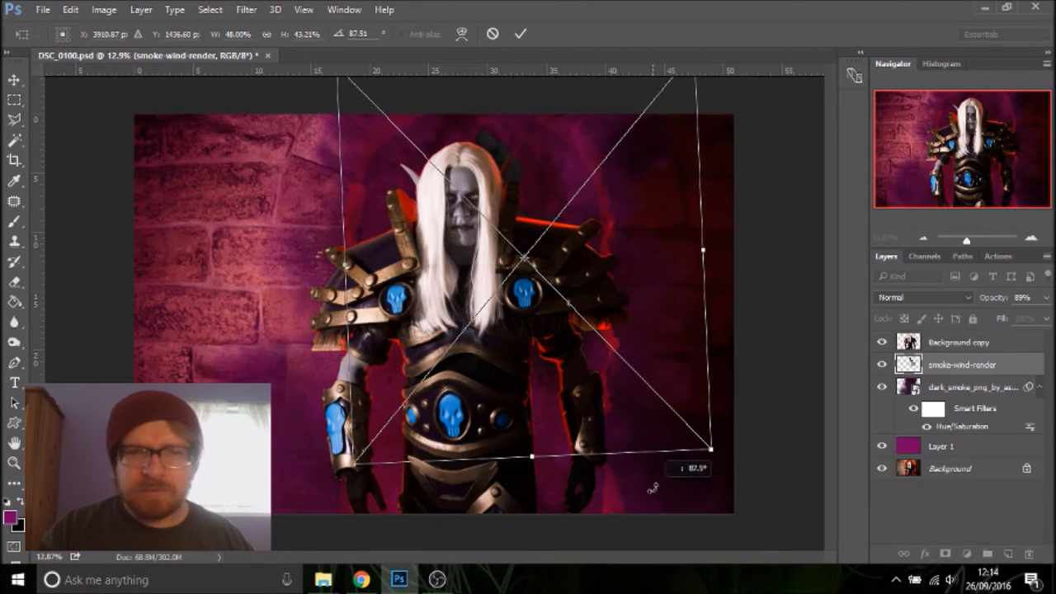
drag(619, 252, 655, 238)
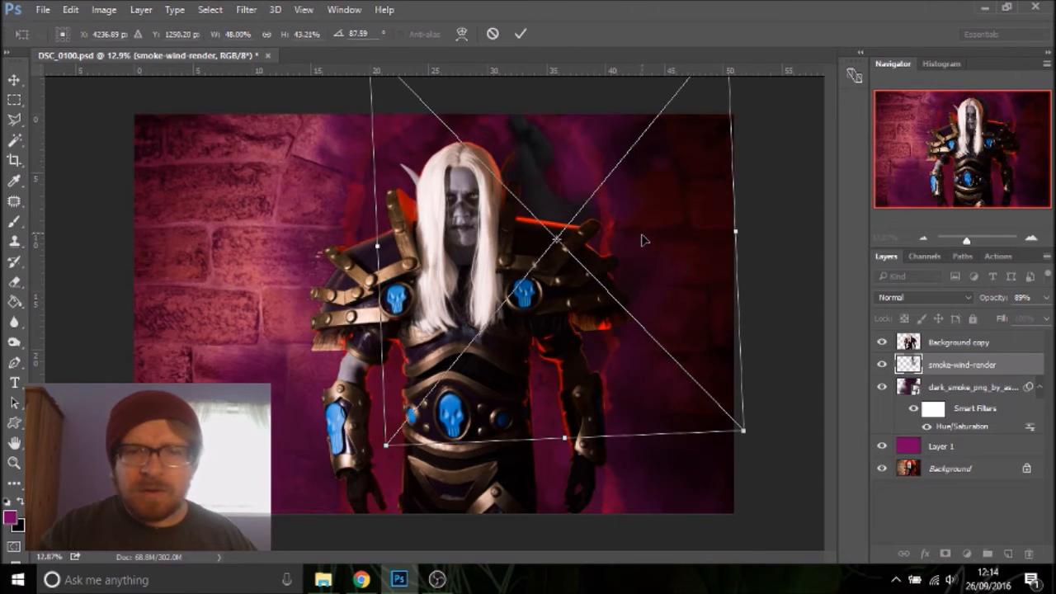
drag(741, 429, 832, 566)
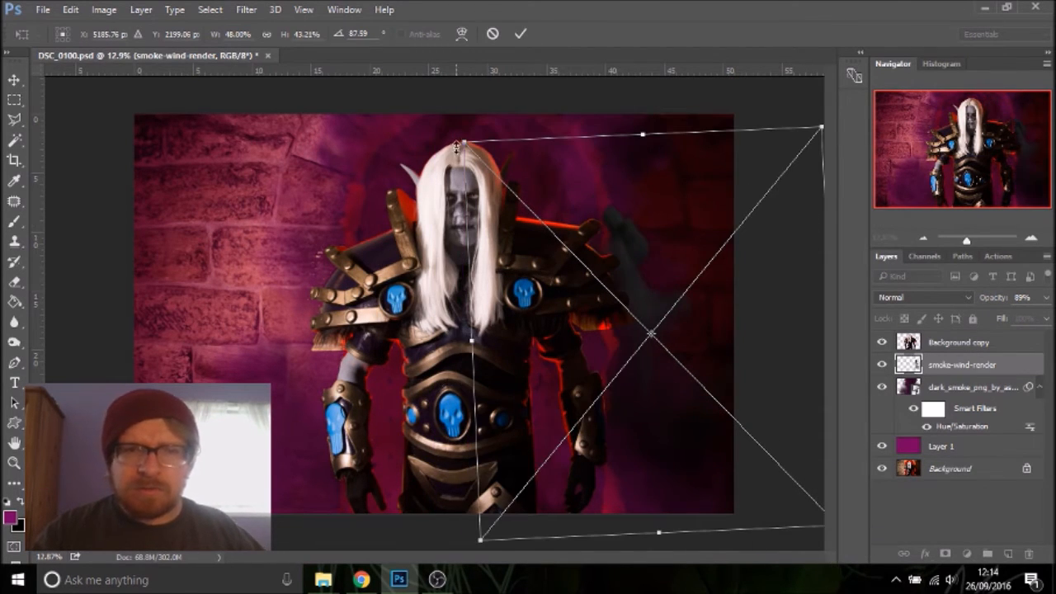
drag(464, 145, 367, 40)
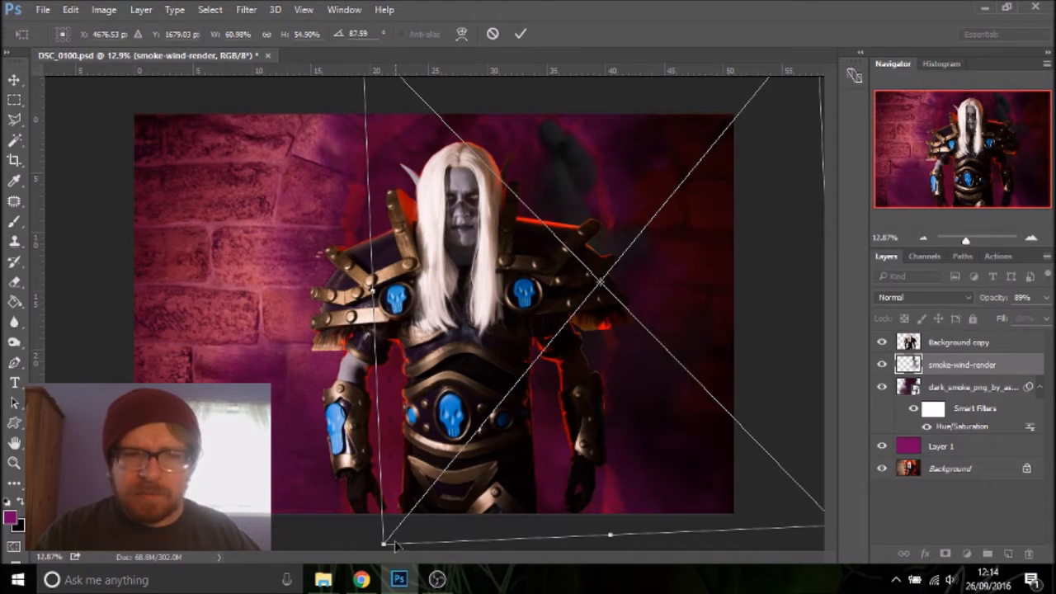
Enlarge the wind smoke to about 99% width and 89% height, commit the placement, and nudge it slightly toward the cosplayer
click(964, 242)
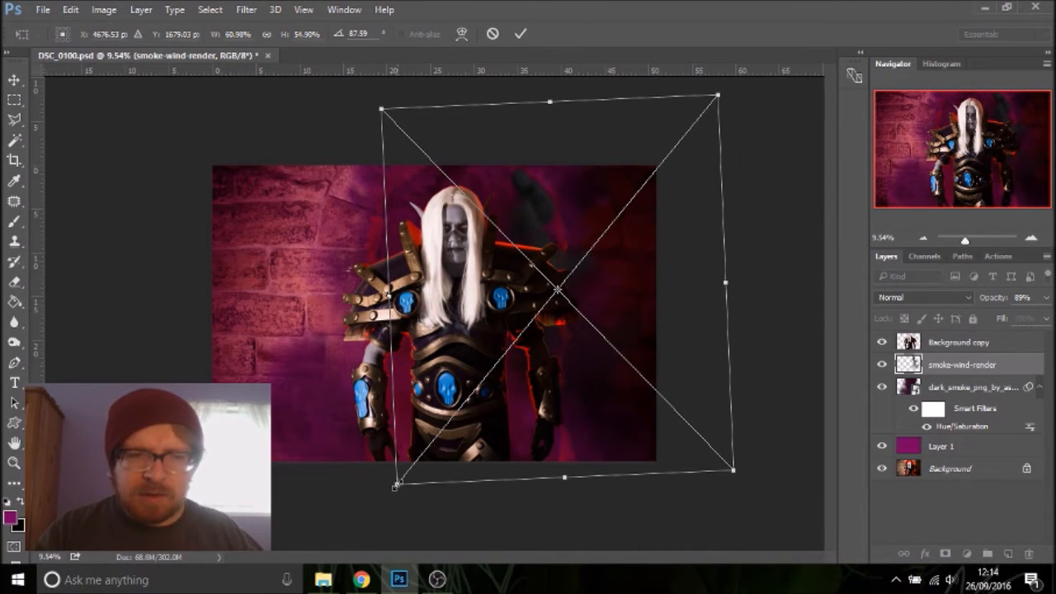
drag(395, 487, 294, 563)
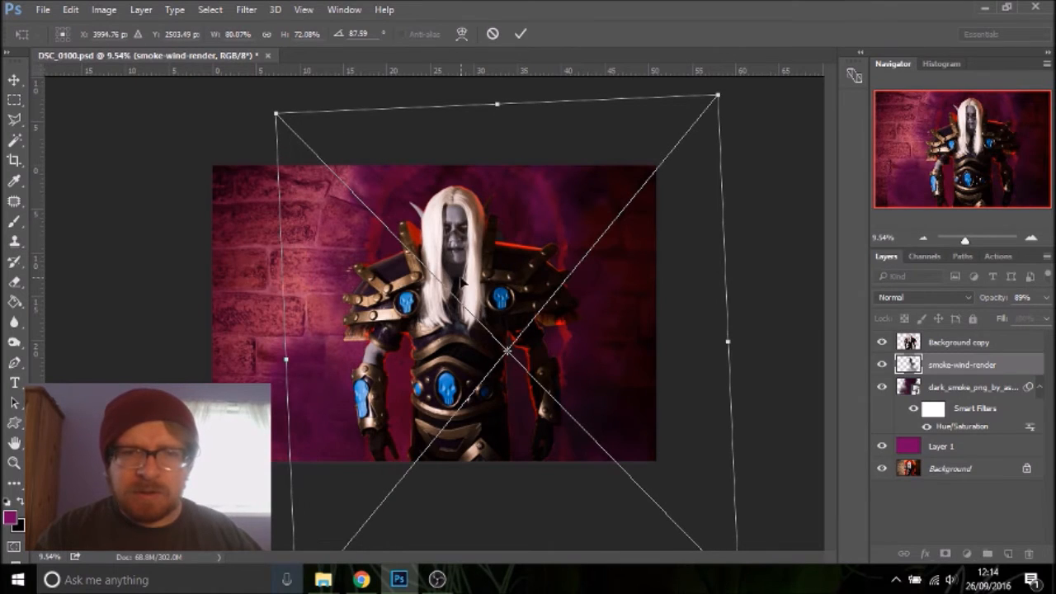
drag(485, 255, 525, 193)
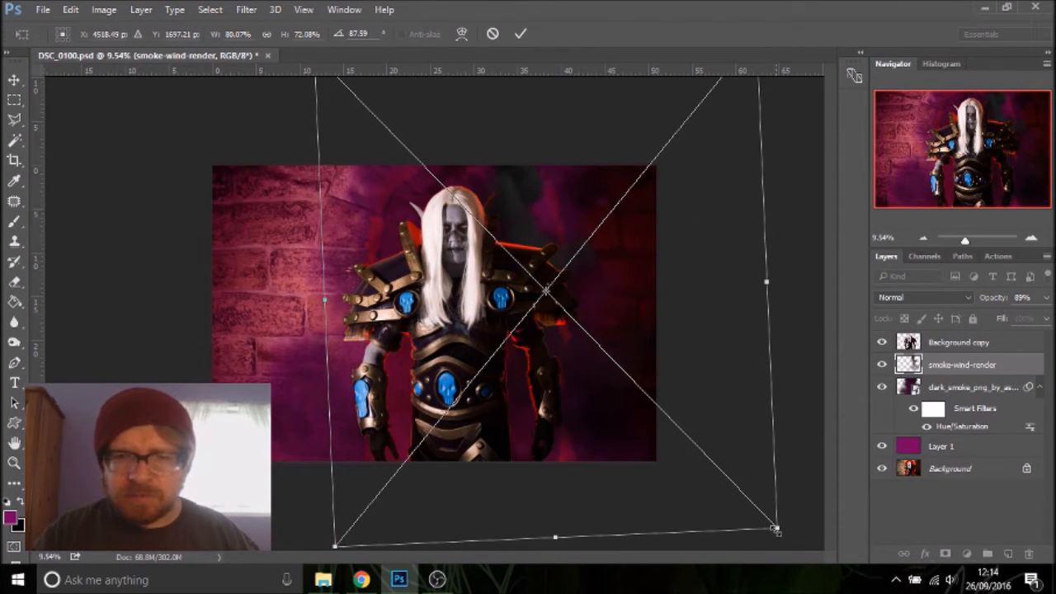
drag(778, 529, 934, 586)
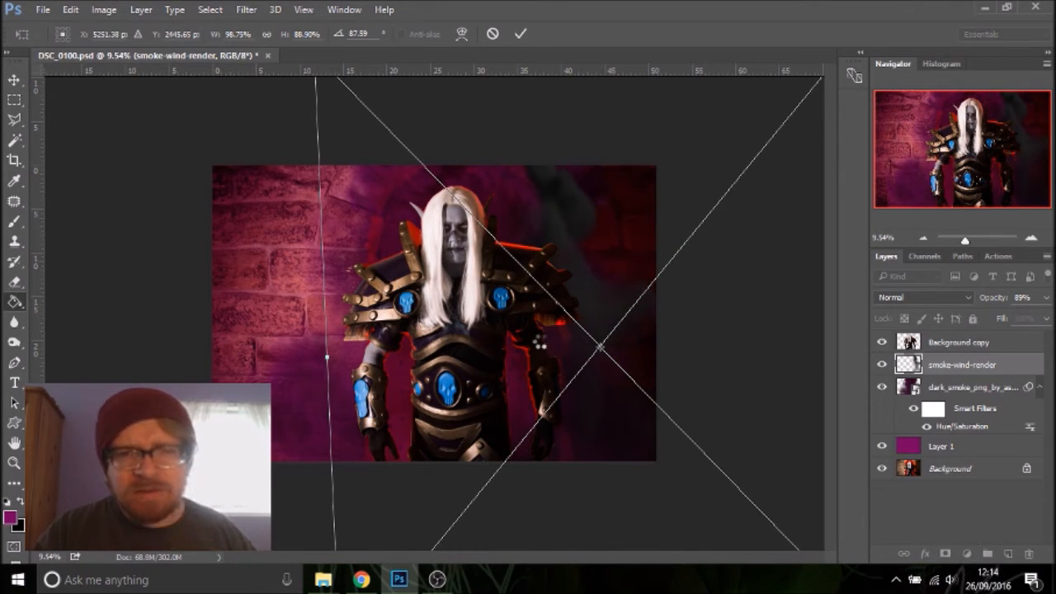
key(Return)
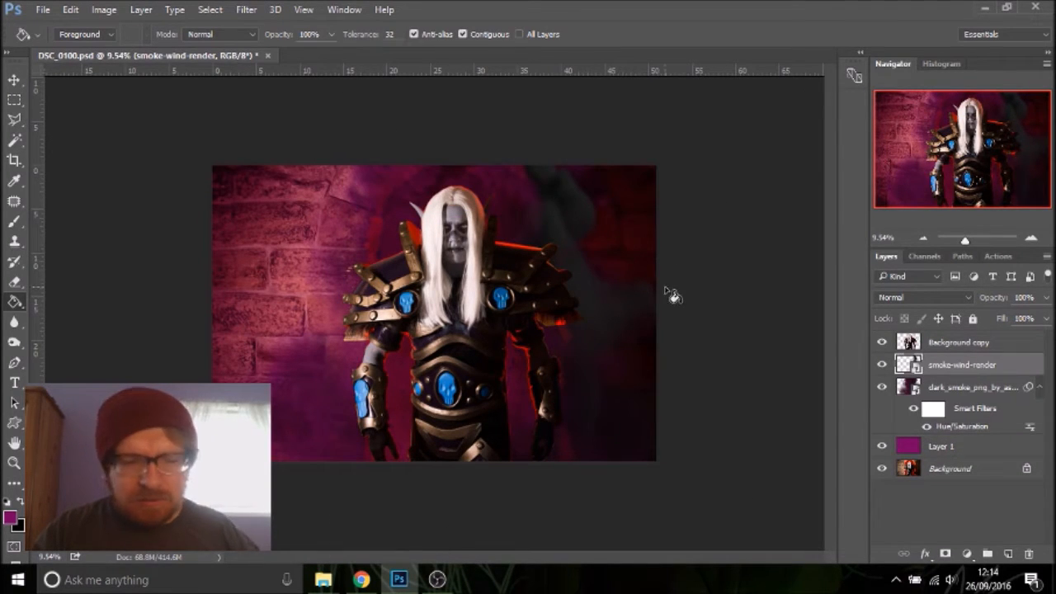
key(v)
mouse_move(546, 221)
mouse_down()
mouse_move(535, 252)
mouse_move(516, 206)
mouse_move(531, 205)
mouse_move(538, 219)
mouse_up()
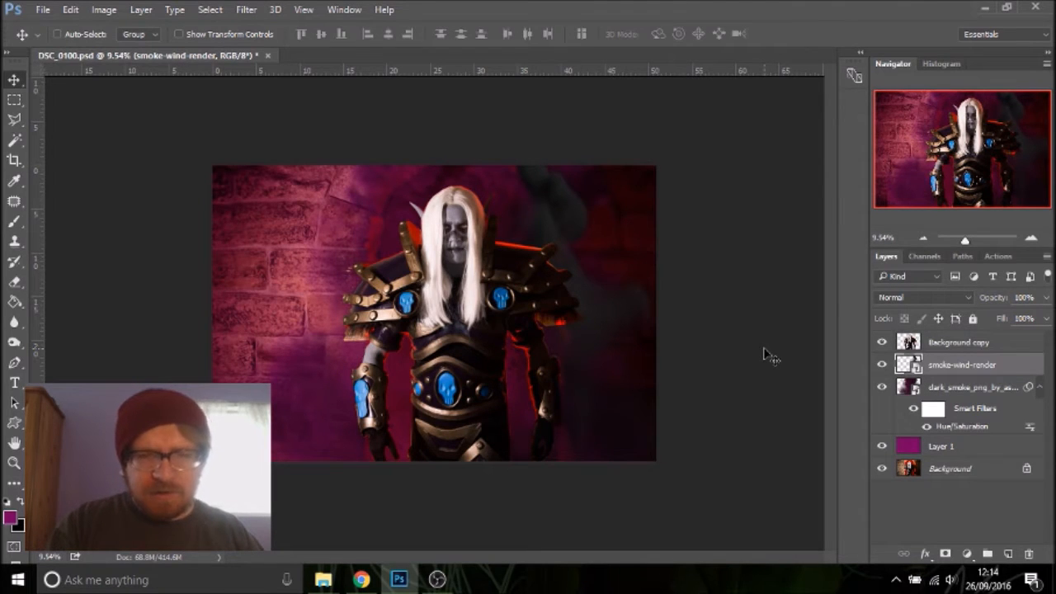
Check the Death Gate reference in Chrome and colorize the wind smoke using Hue/Saturation with hue 305, saturation 91 and lightness +9
click(361, 580)
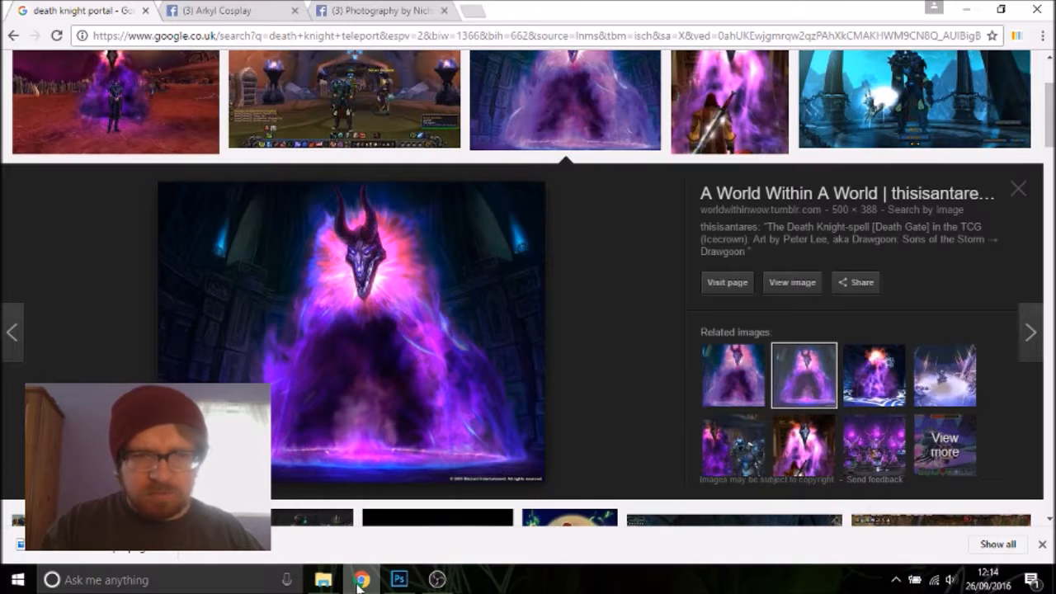
click(399, 580)
key(ctrl)
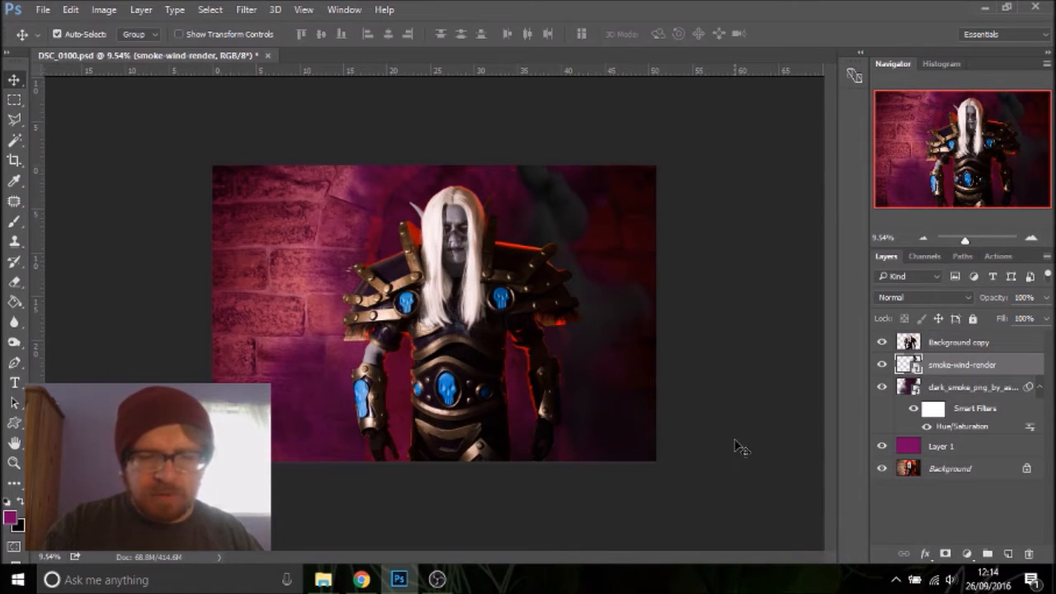
key(ctrl+u)
click(870, 280)
drag(757, 104, 808, 100)
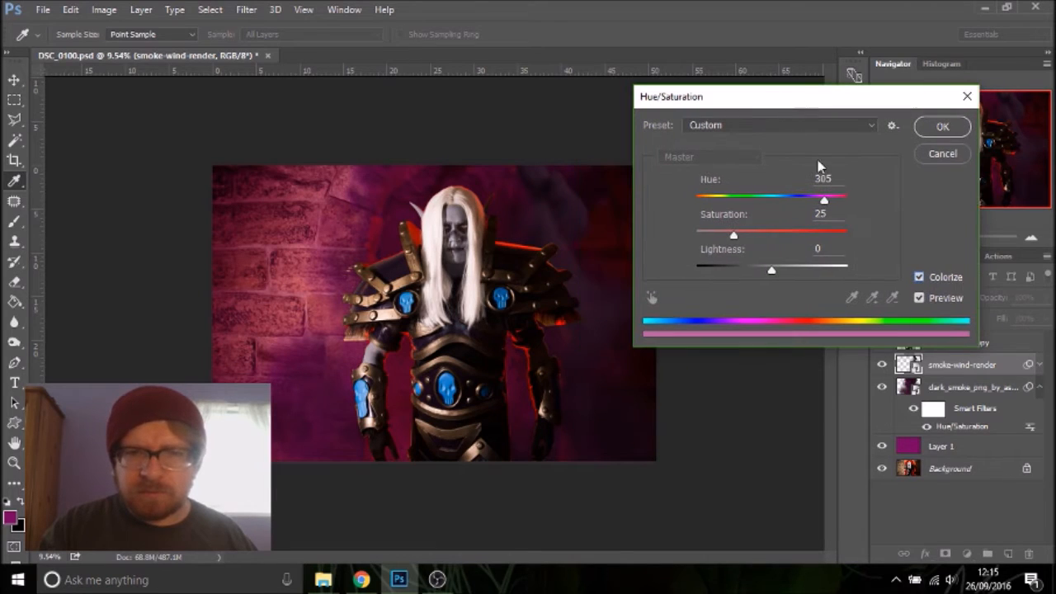
drag(809, 237, 838, 236)
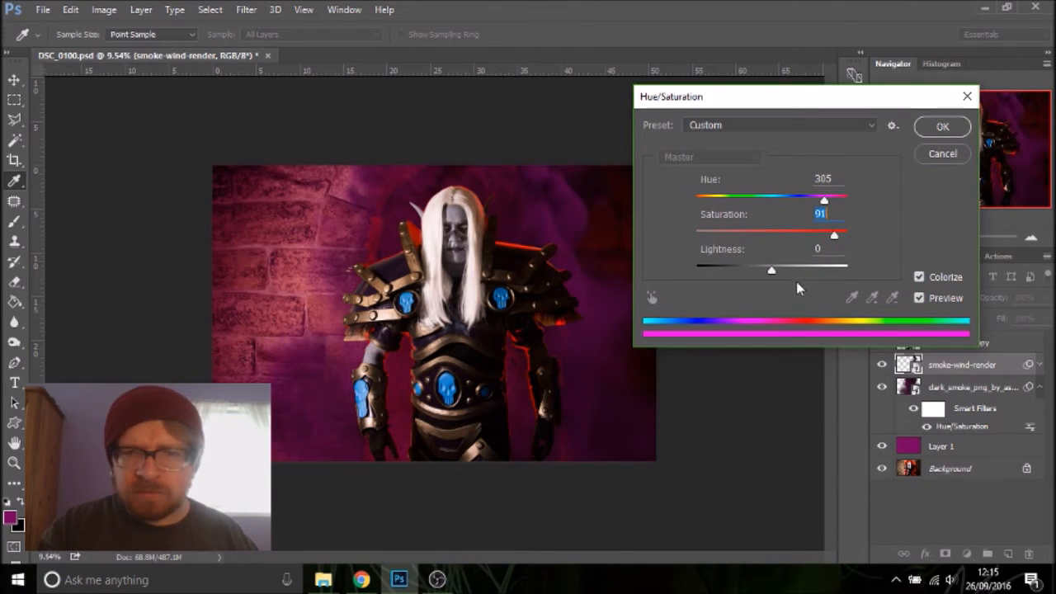
click(788, 268)
drag(788, 269, 780, 268)
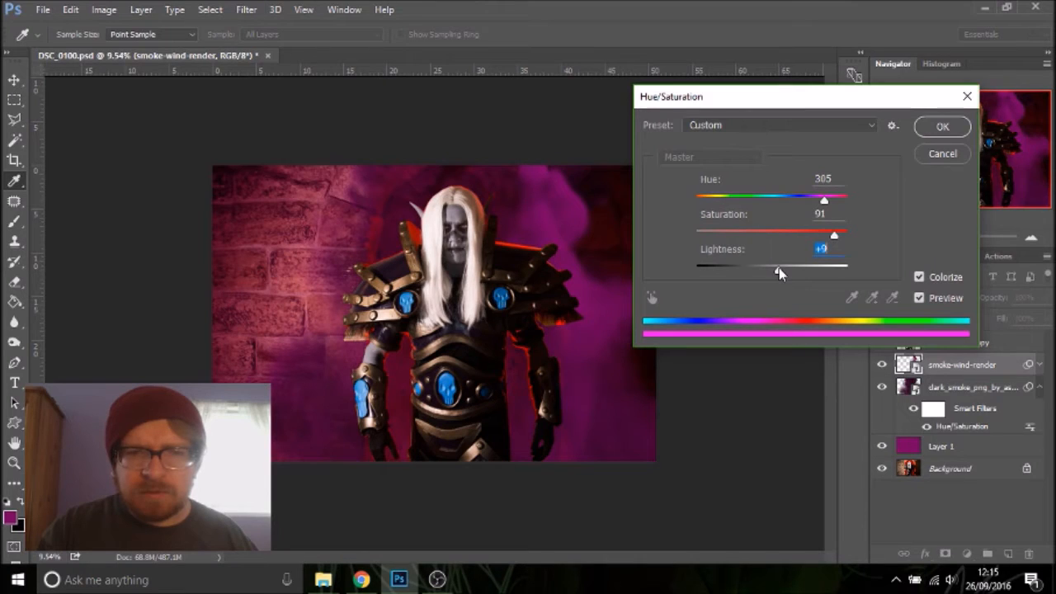
click(940, 127)
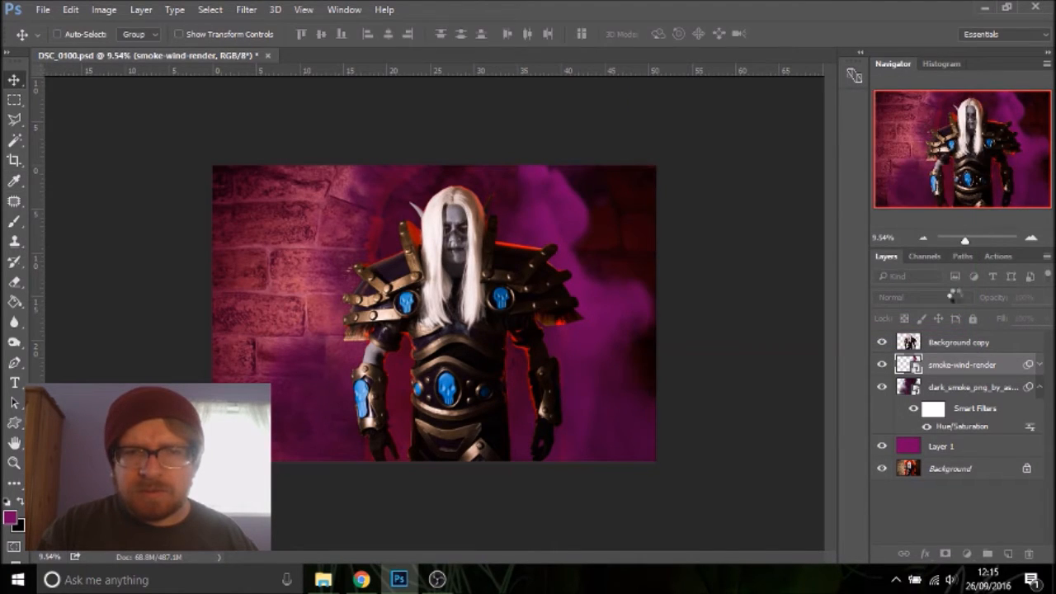
Duplicate the colorized smoke-wind-render layer and flip the copy horizontally
drag(948, 365, 1007, 555)
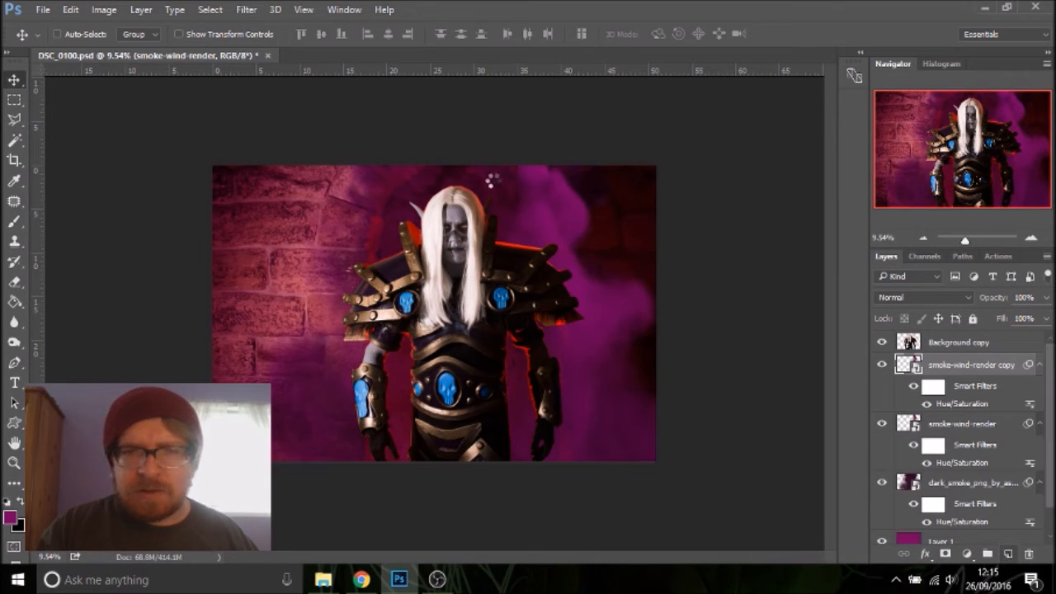
click(103, 10)
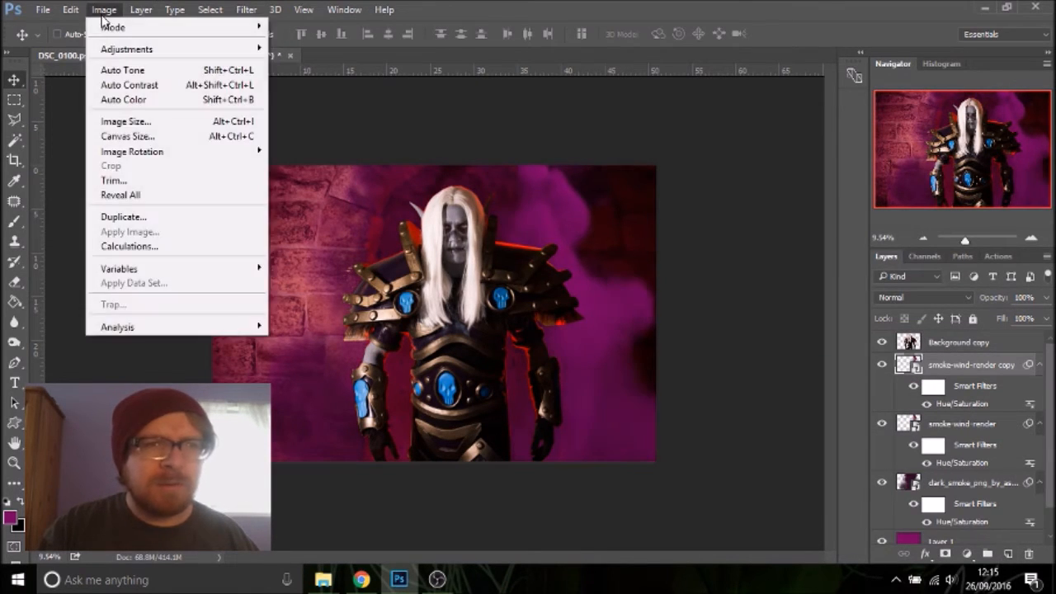
mouse_move(158, 154)
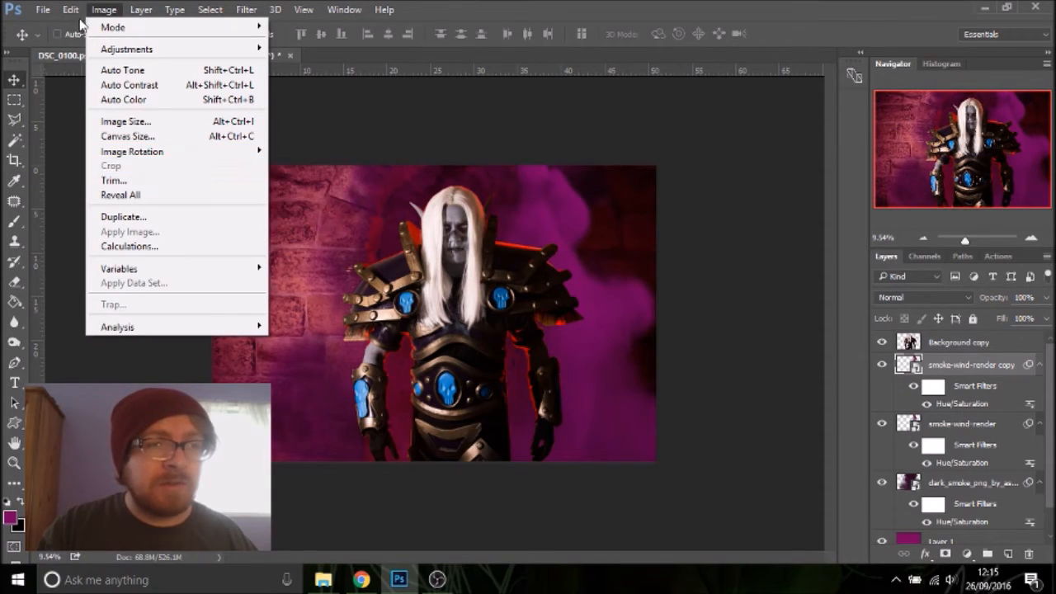
mouse_move(71, 10)
mouse_move(231, 320)
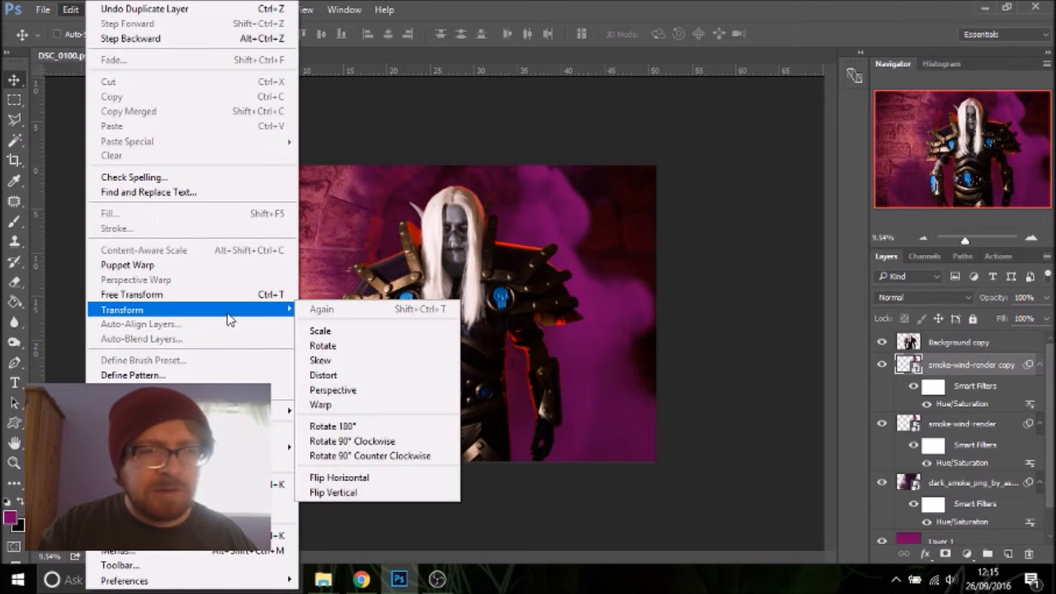
click(375, 479)
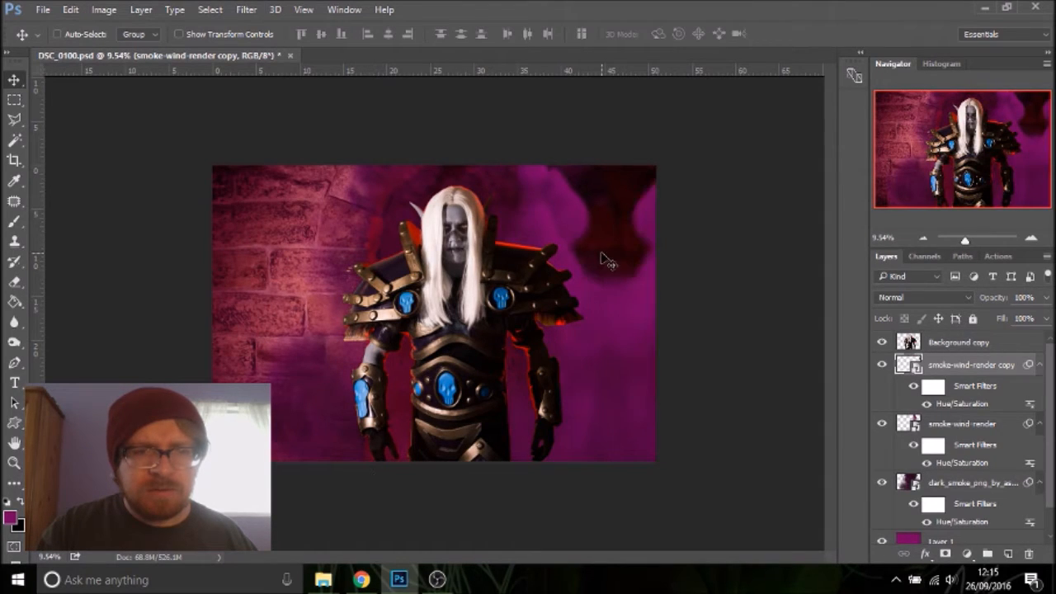
Move the flipped wind smoke to the brick-wall side behind the cosplayer and reduce its opacity to 74%
drag(632, 276, 340, 194)
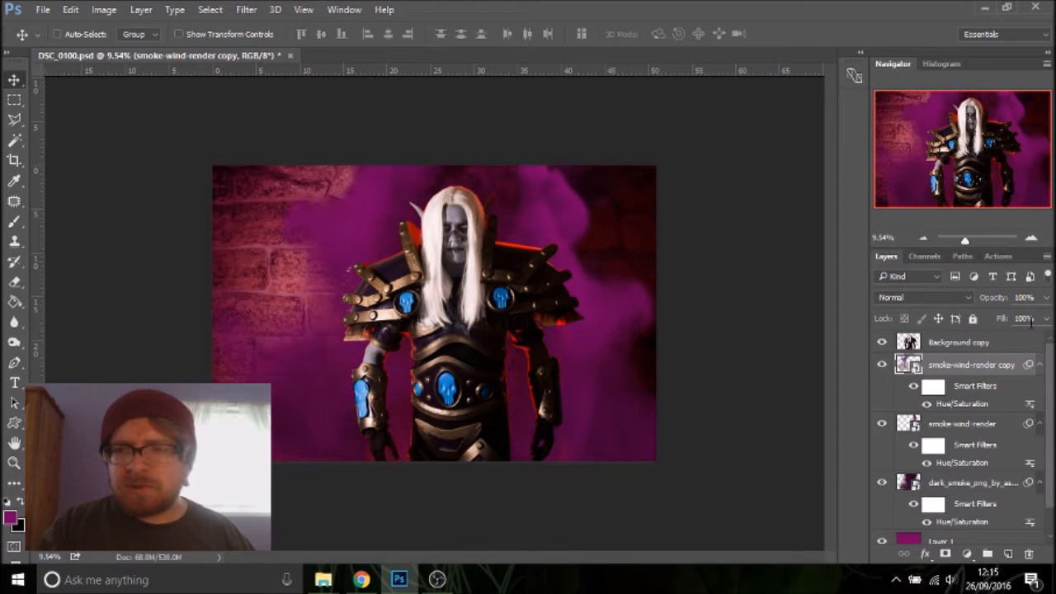
click(1045, 297)
drag(1045, 318, 1028, 318)
click(962, 367)
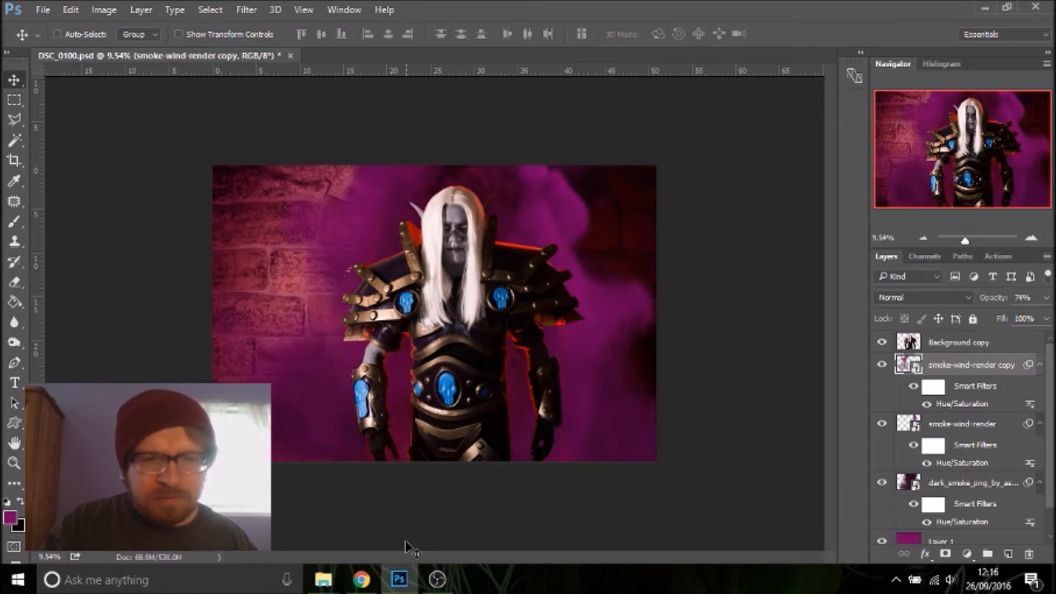
Check the Death Gate reference in Chrome, then render black-and-white Clouds on a new layer above the duplicated wind smoke in Photoshop
click(362, 579)
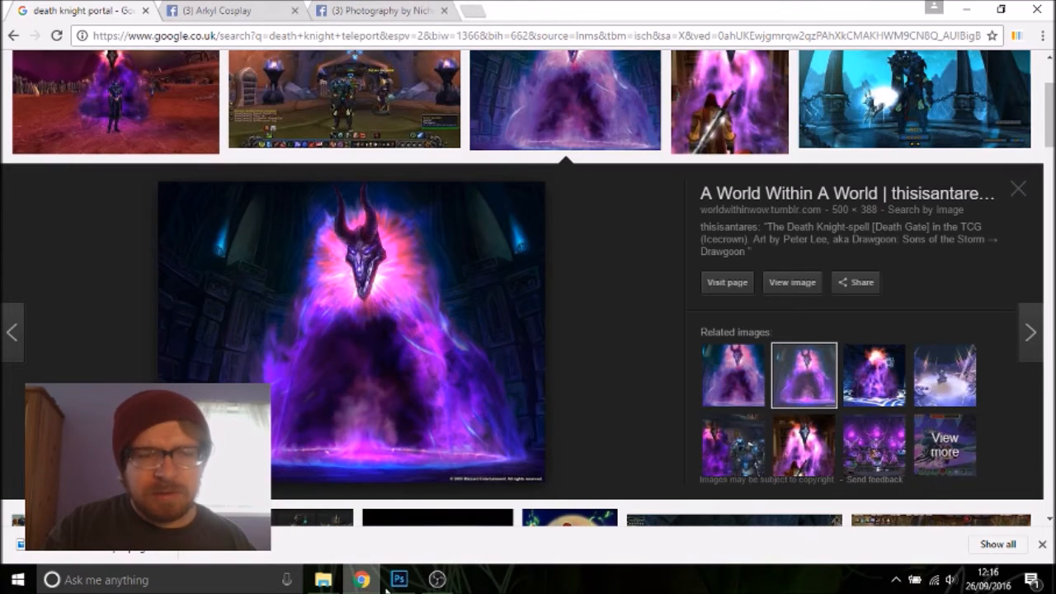
click(387, 586)
click(351, 586)
click(396, 584)
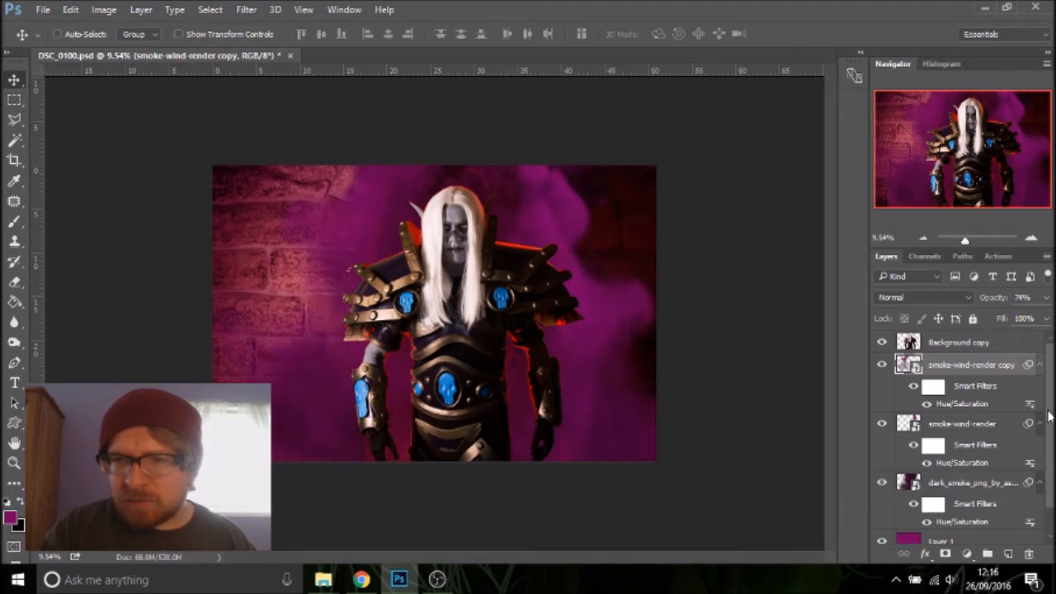
click(1009, 554)
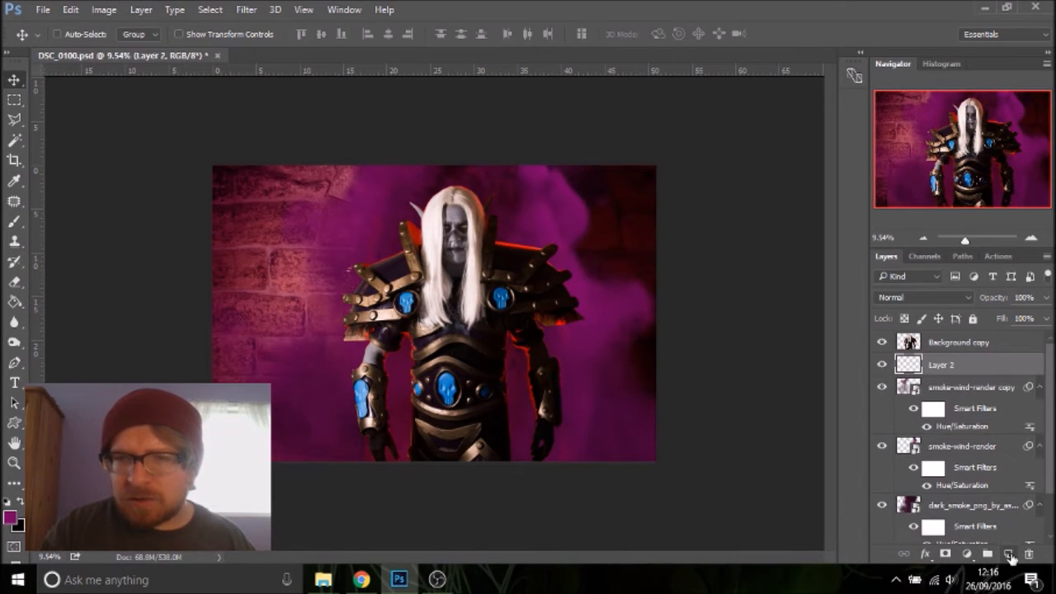
key(d)
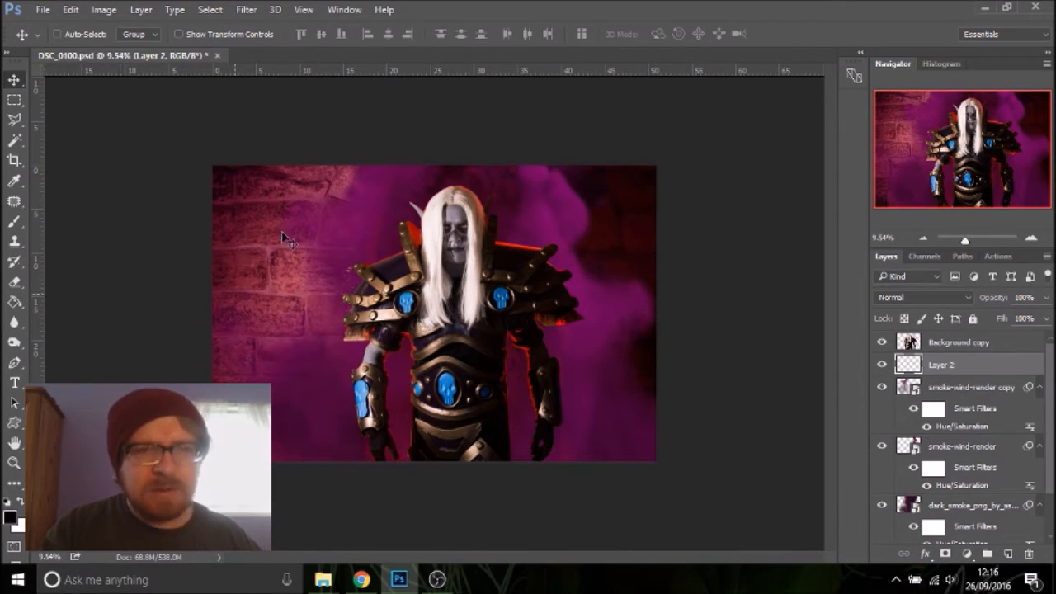
click(239, 11)
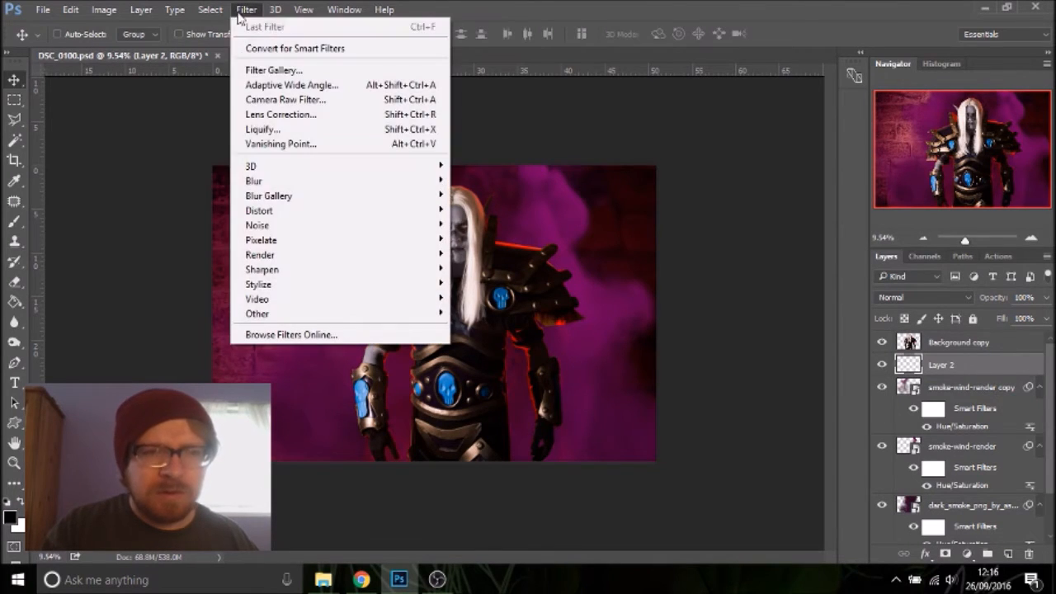
mouse_move(333, 256)
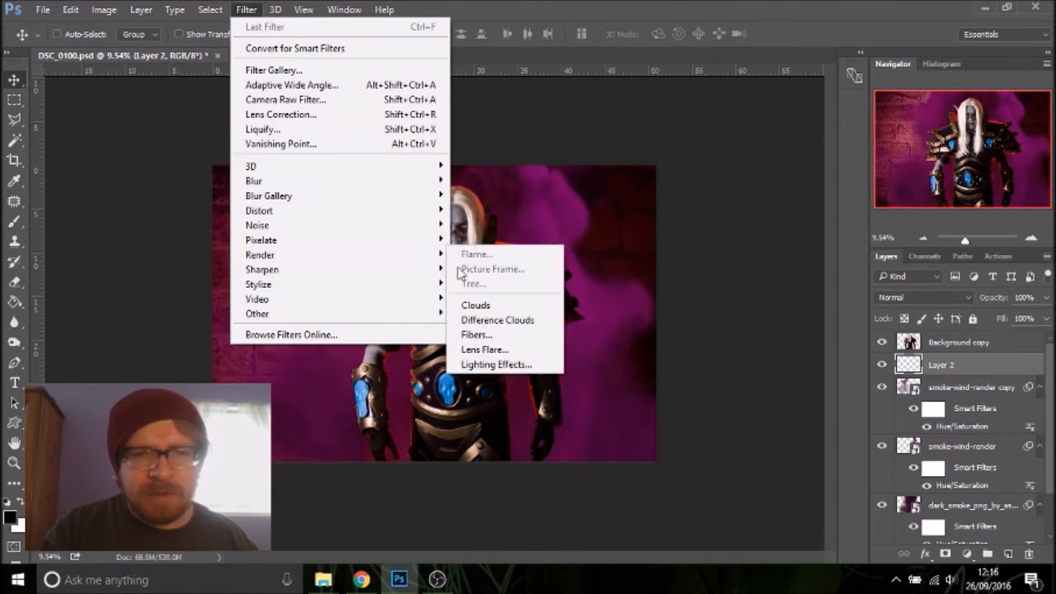
click(522, 300)
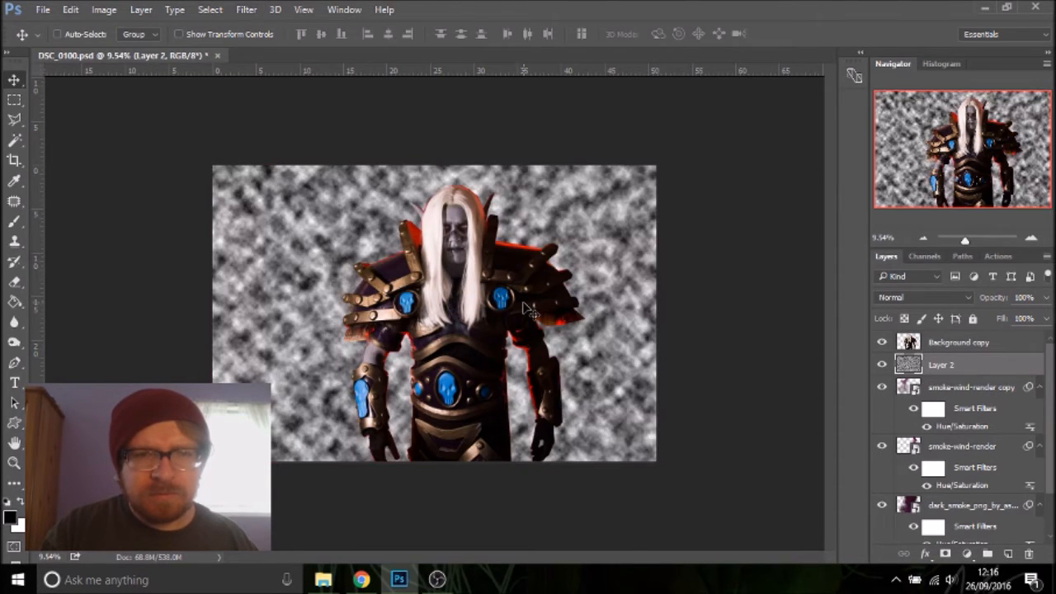
Try several blend modes on the clouds layer and settle on Soft Light at 63% opacity
click(923, 293)
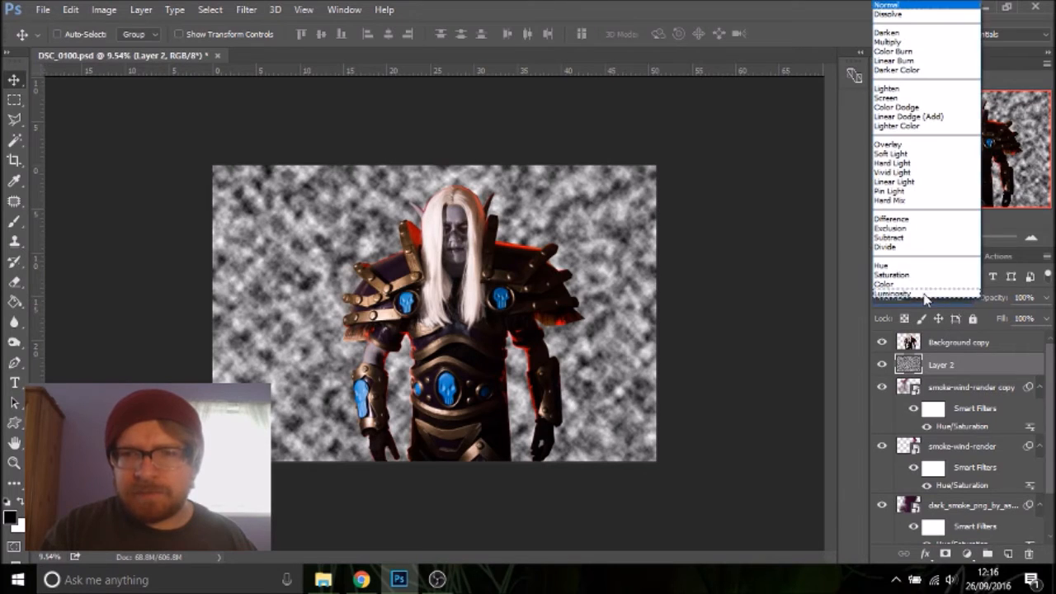
click(921, 289)
scroll(921, 289, up, 4)
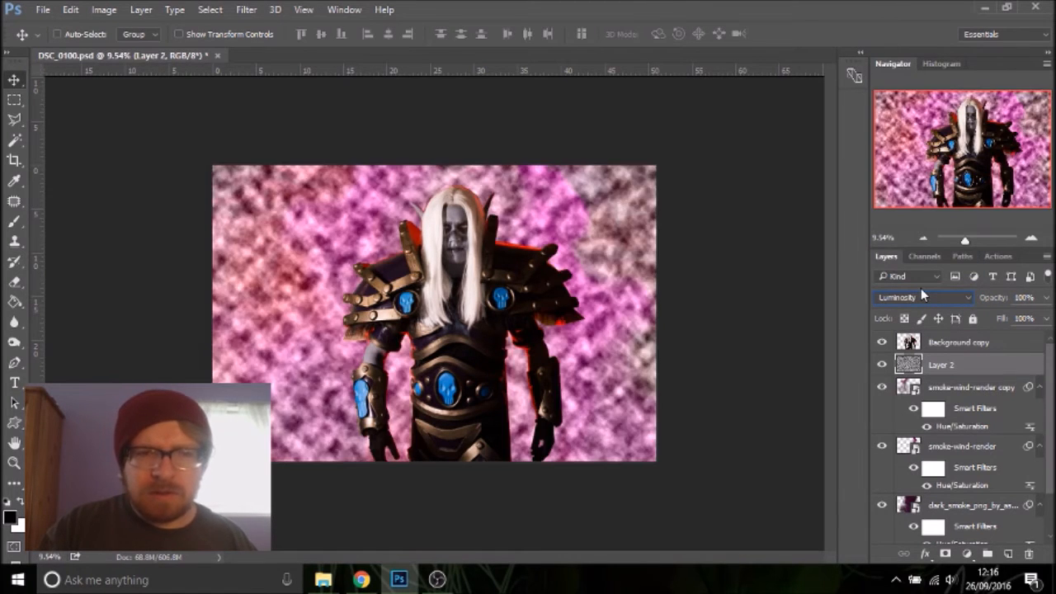
scroll(921, 288, up, 6)
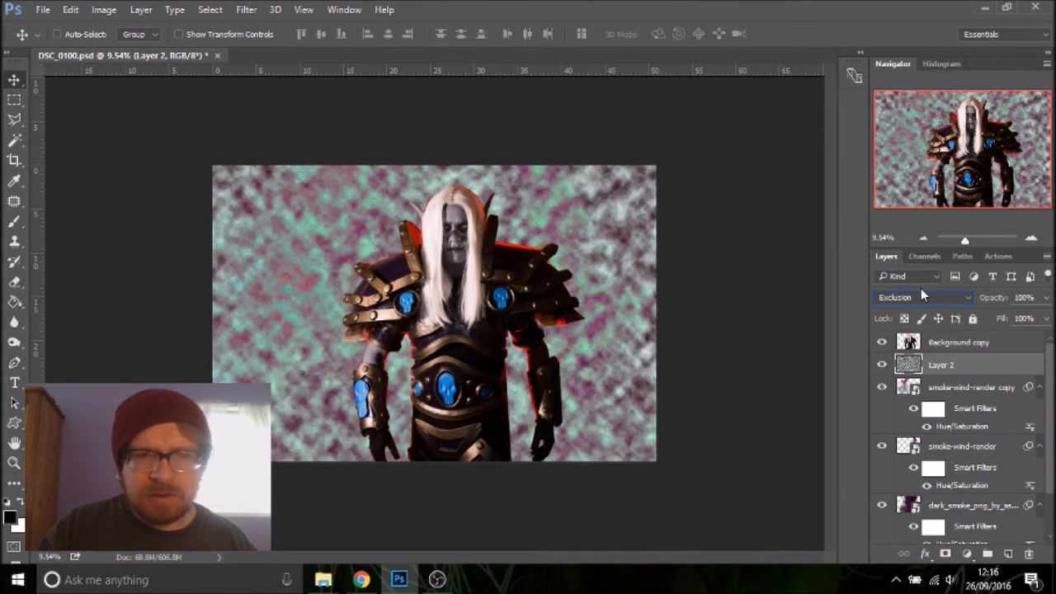
scroll(921, 288, up, 2)
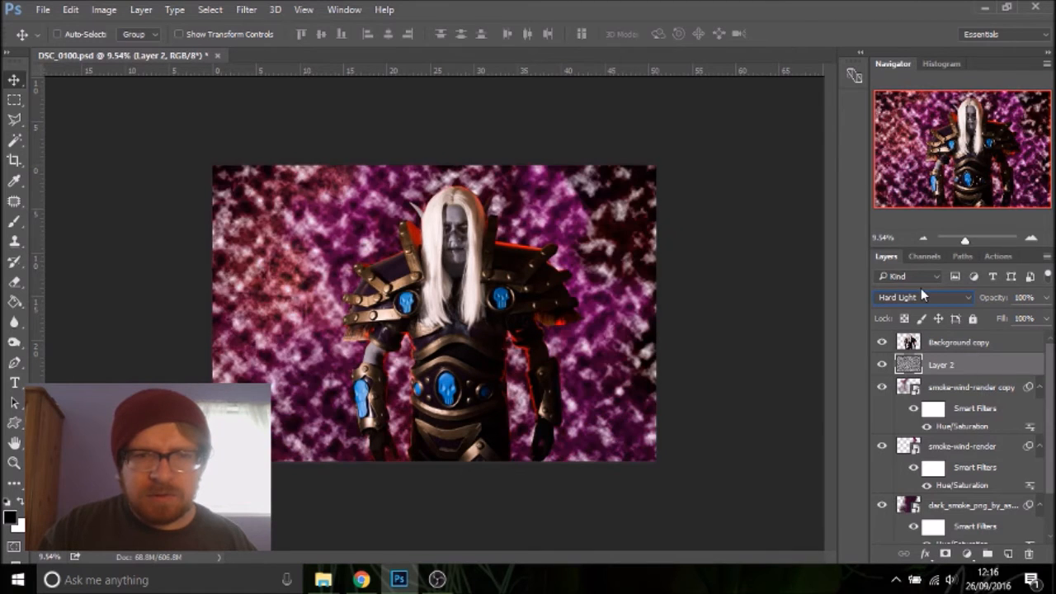
scroll(921, 288, up, 2)
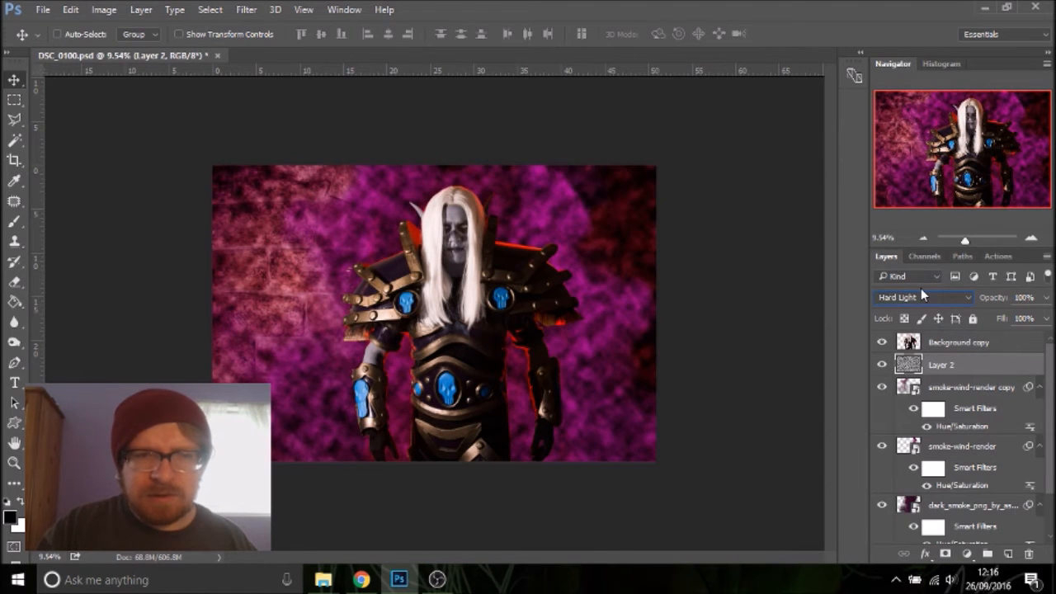
scroll(922, 288, up, 3)
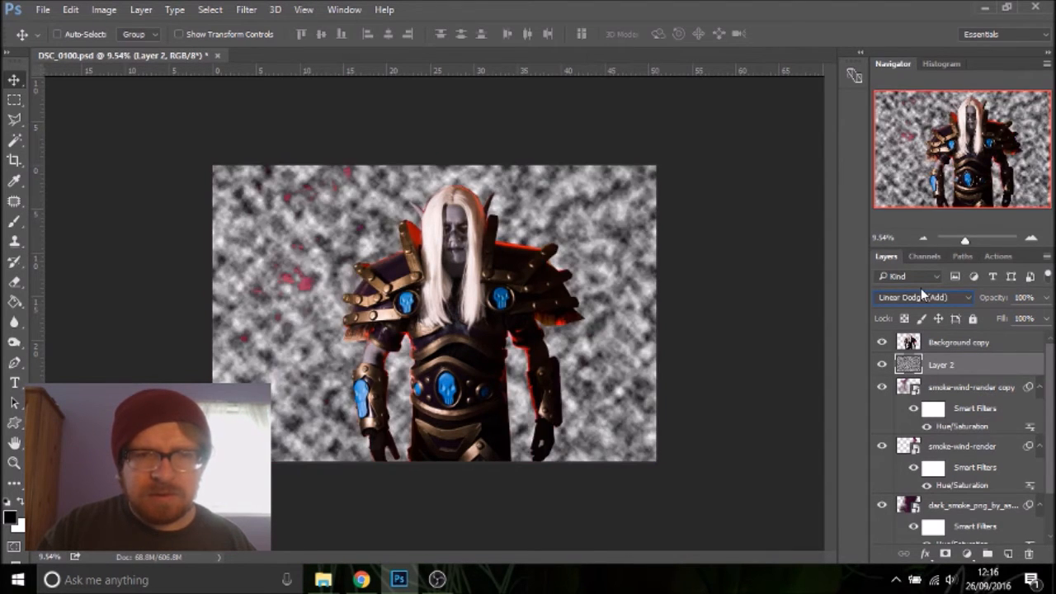
scroll(922, 293, down, 5)
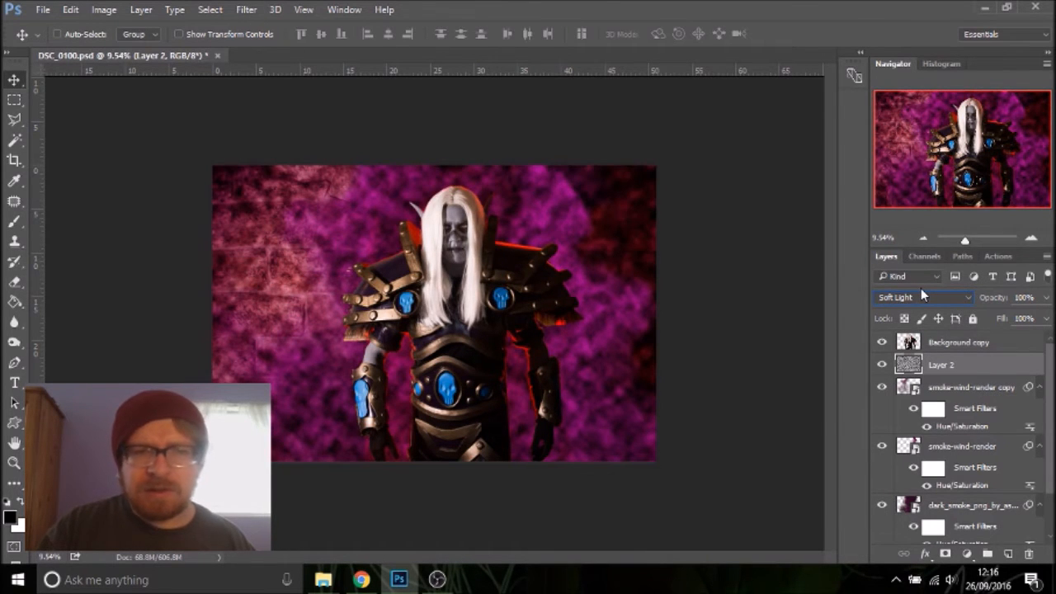
click(1047, 299)
drag(1044, 318, 1021, 320)
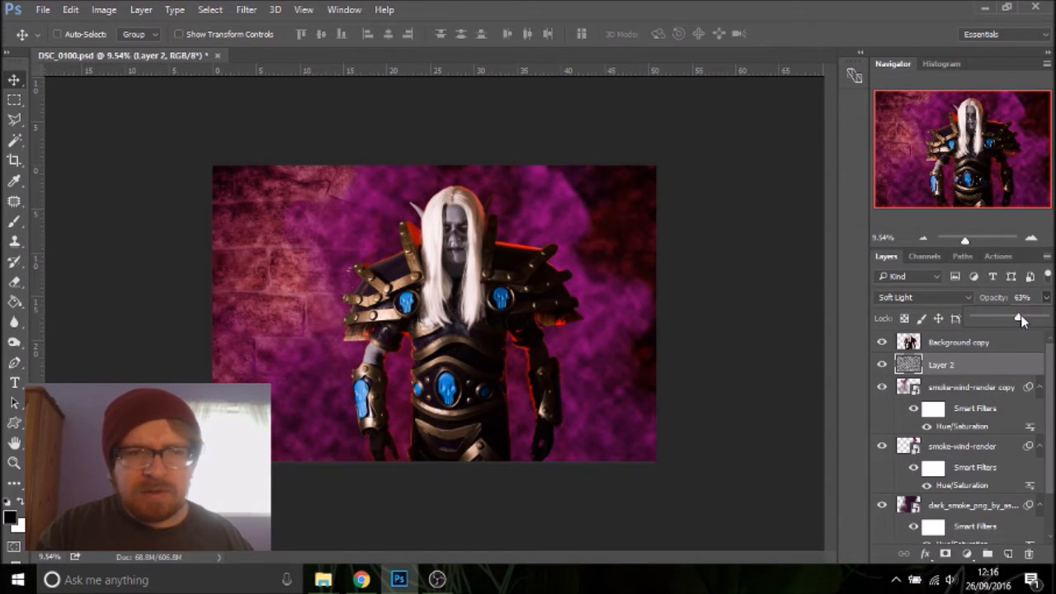
click(953, 369)
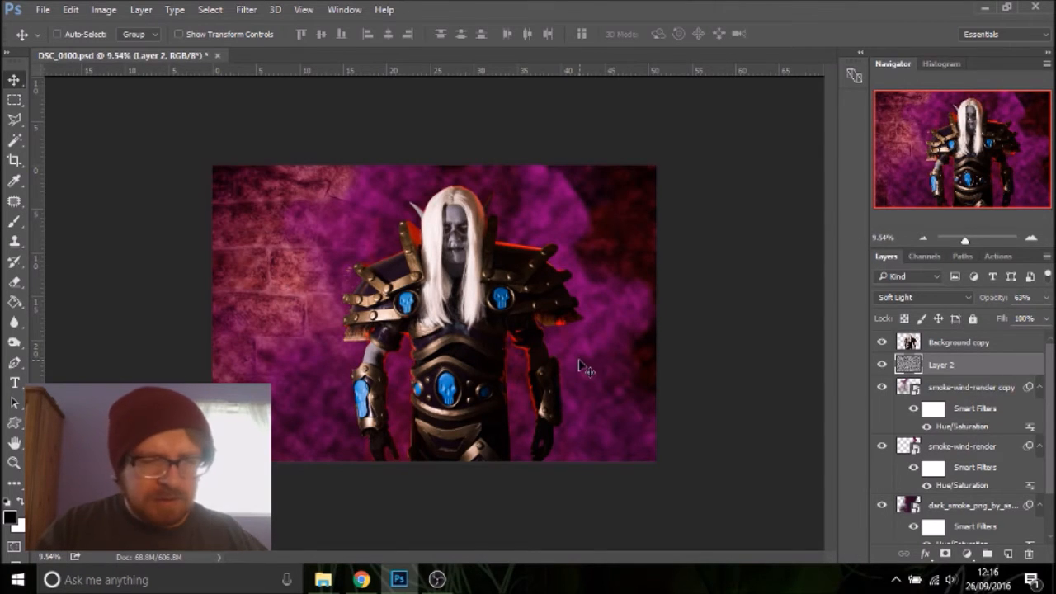
Erase the clouds around the dark upper corner beside the smoke with a soft eraser of 3228 px and 0% hardness
key(e)
right_click(174, 196)
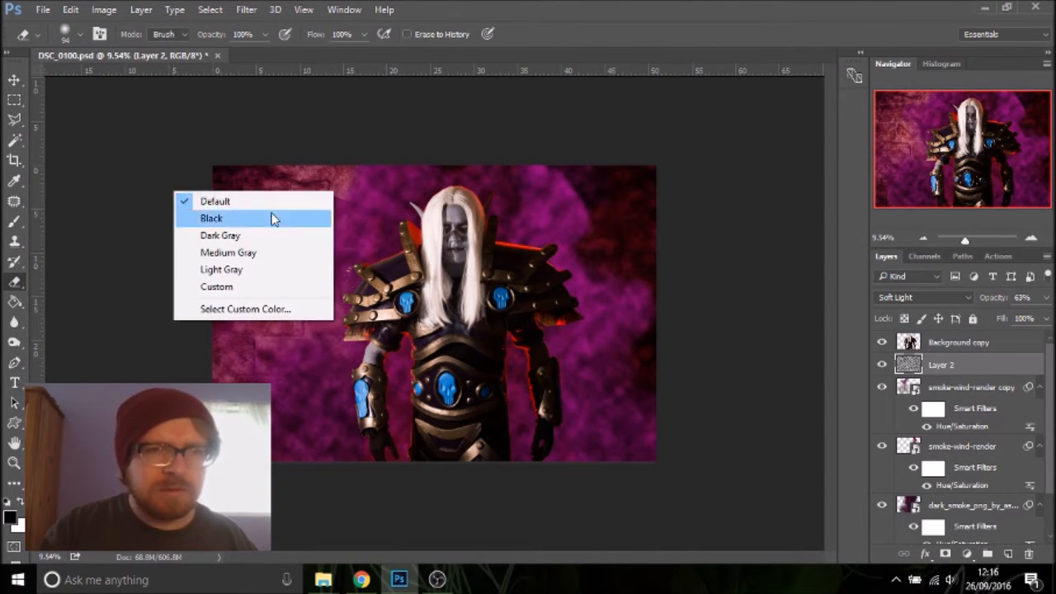
click(262, 167)
right_click(266, 167)
click(420, 203)
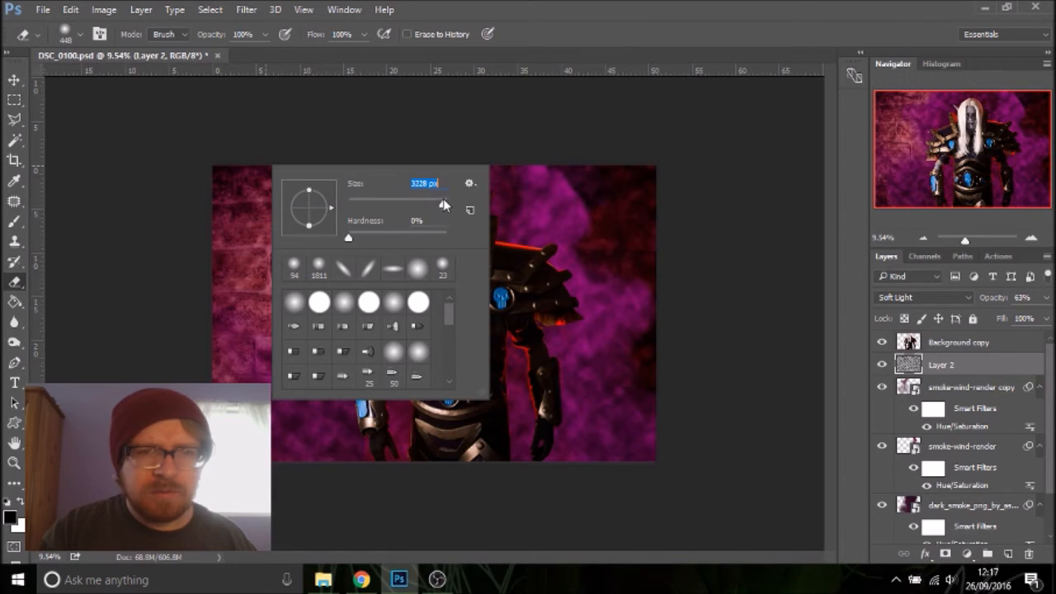
click(656, 163)
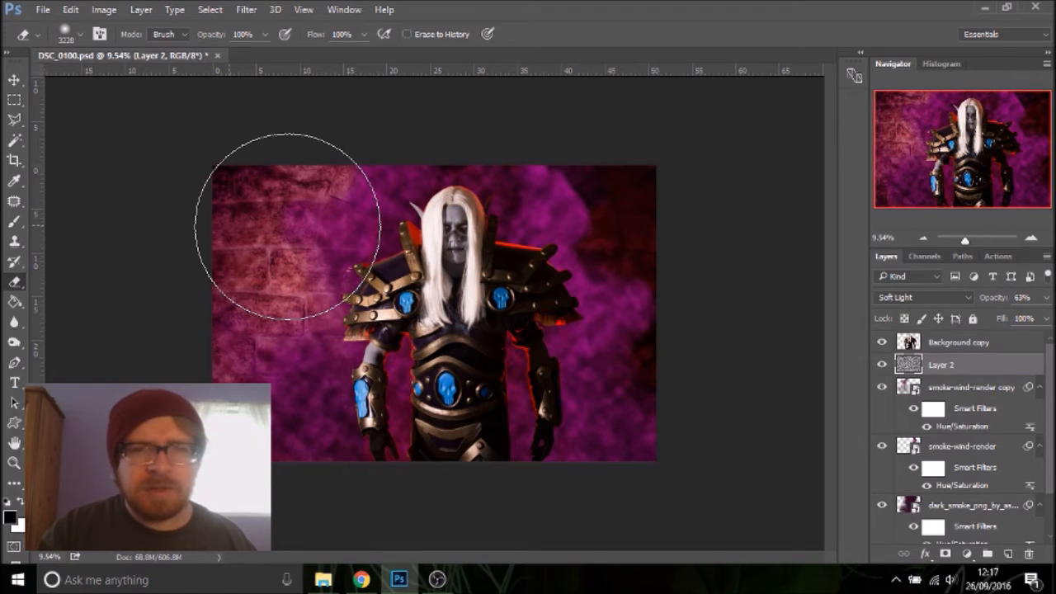
Reduce the eraser to 464 px and erase the clouds over the brick wall and along the opposite image edge
right_click(344, 232)
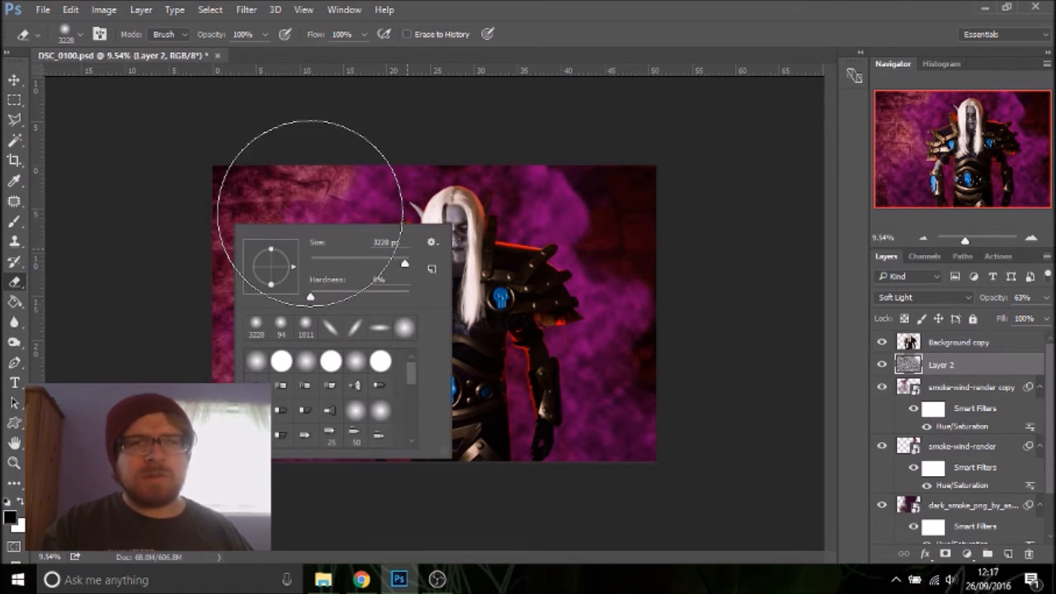
click(398, 263)
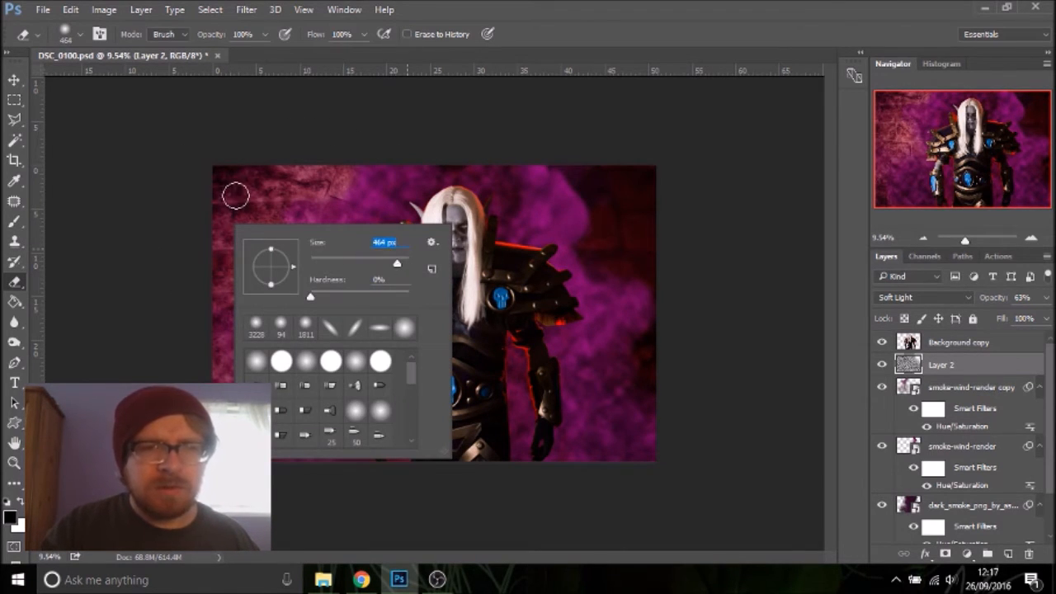
click(309, 179)
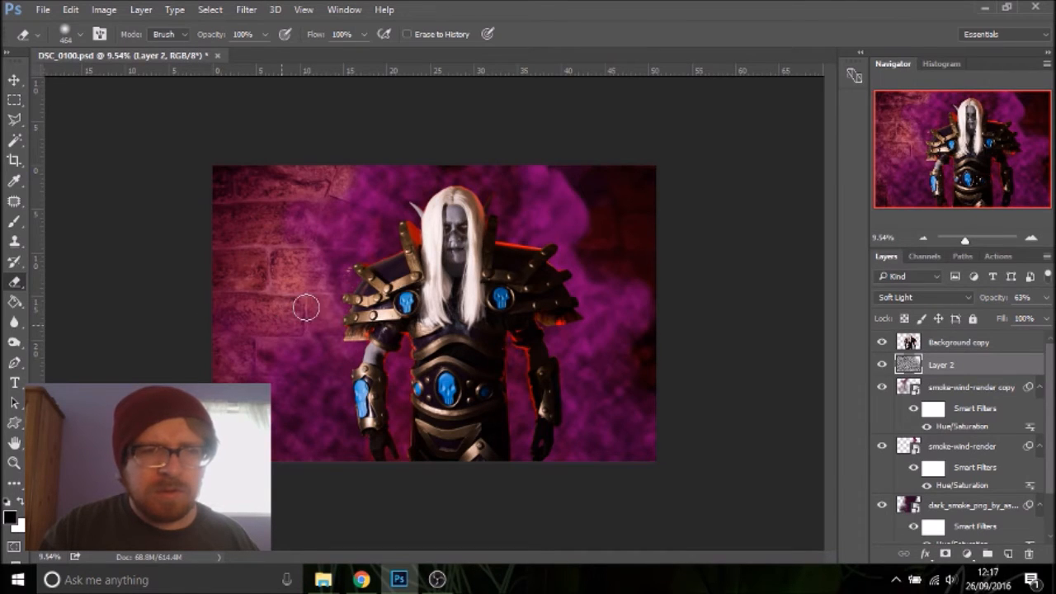
mouse_move(655, 398)
mouse_down()
mouse_move(641, 349)
mouse_move(648, 380)
mouse_up()
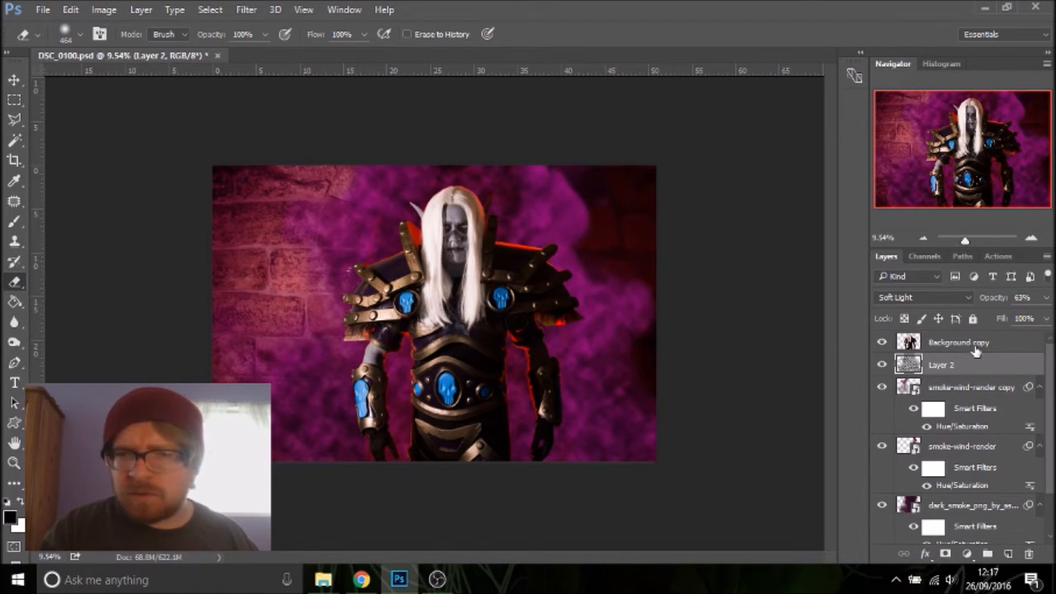
Compare the image with and without the clouds layer, then boost its contrast using an S-shaped Curves adjustment with input 87 lowered to output 68
click(883, 366)
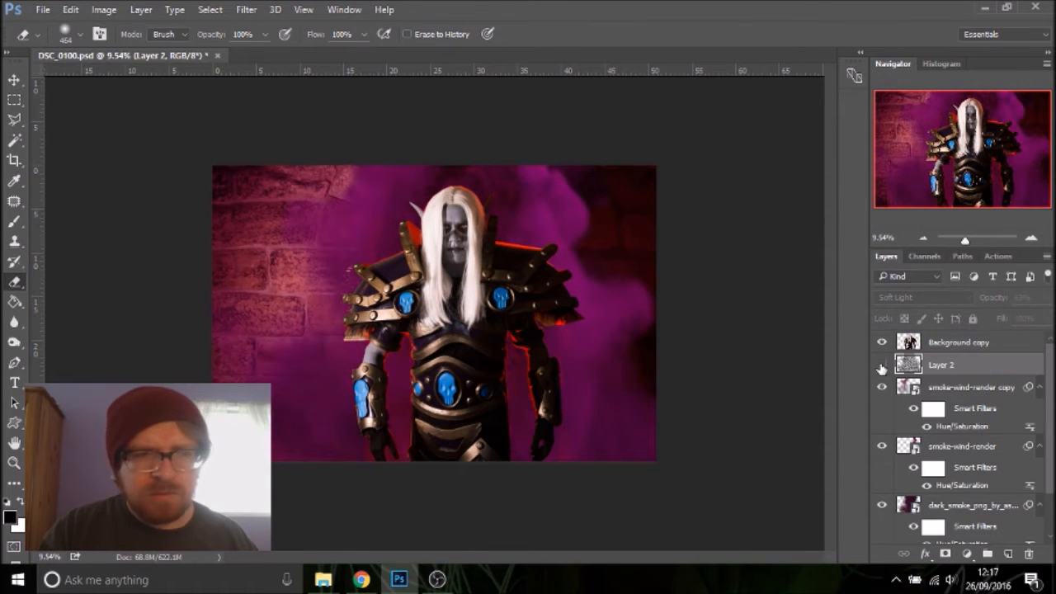
click(881, 366)
click(881, 366)
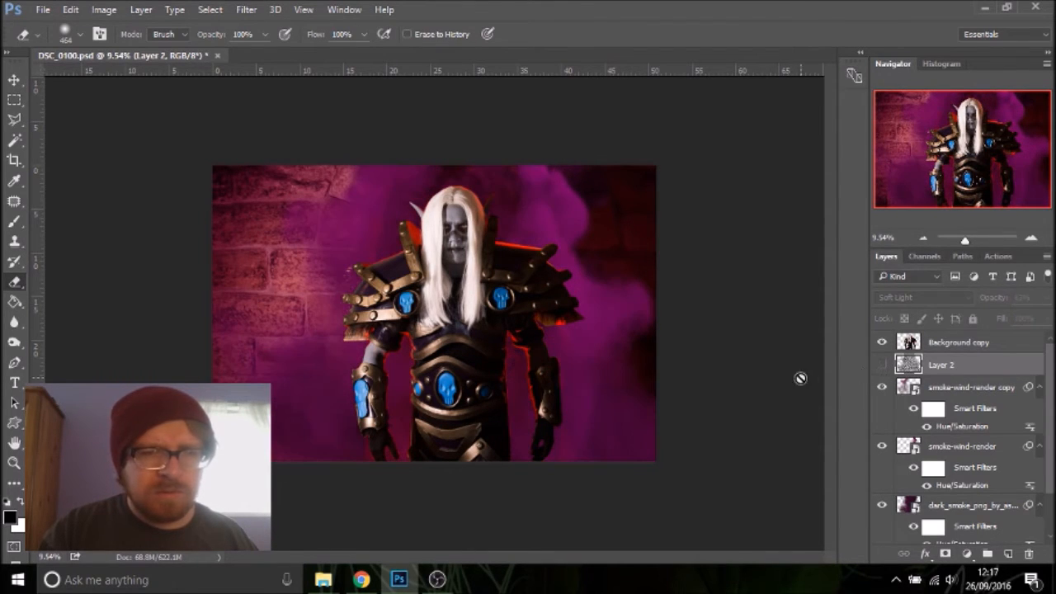
click(881, 366)
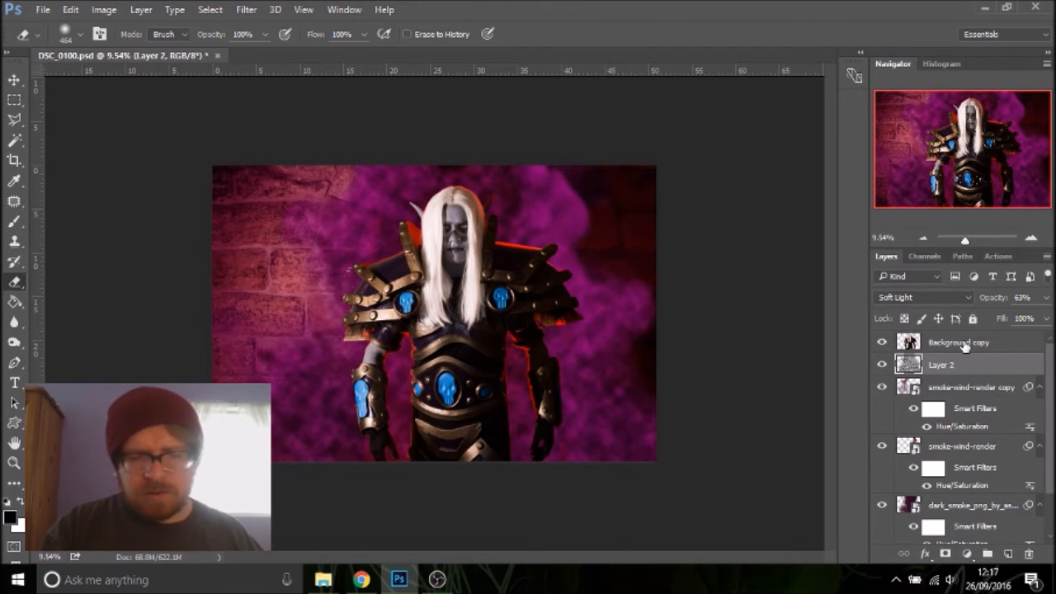
key(ctrl+m)
drag(709, 248, 709, 240)
drag(669, 282, 678, 292)
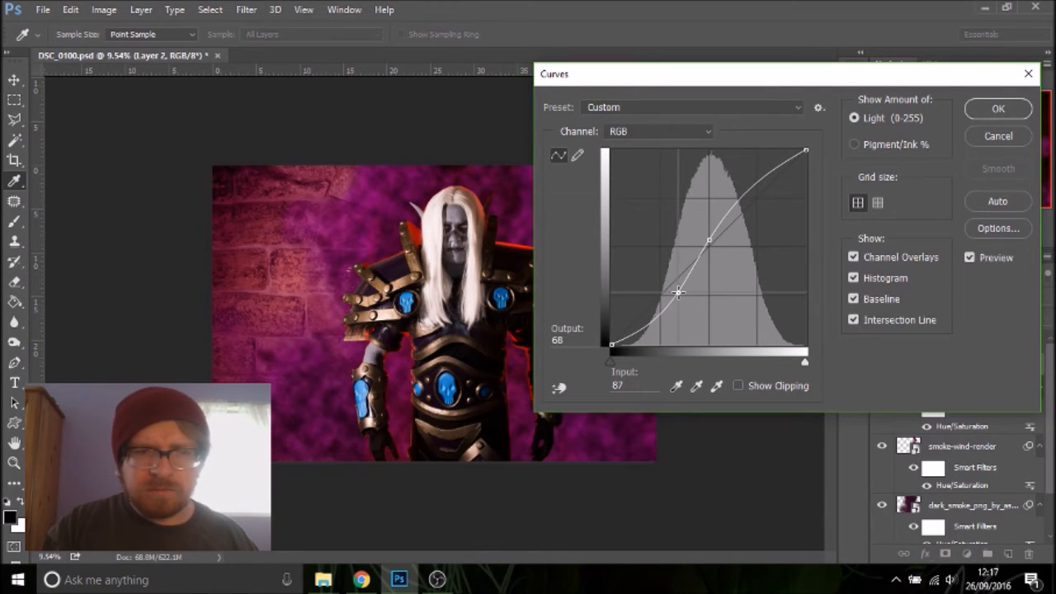
drag(752, 189, 744, 174)
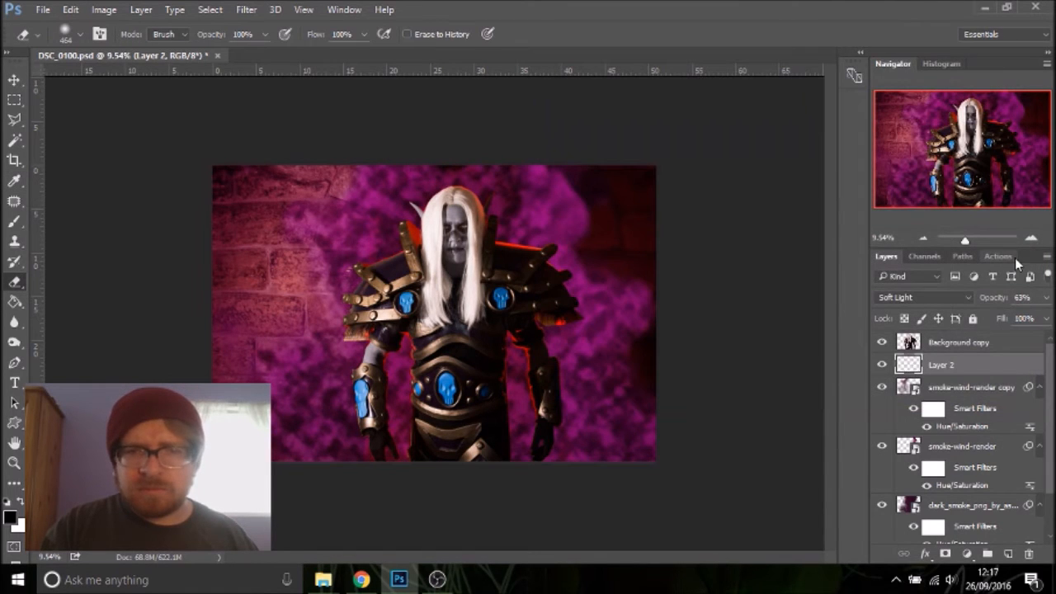
Lower the clouds layer's opacity to 36% and try a Color Balance adjustment on it
click(1045, 298)
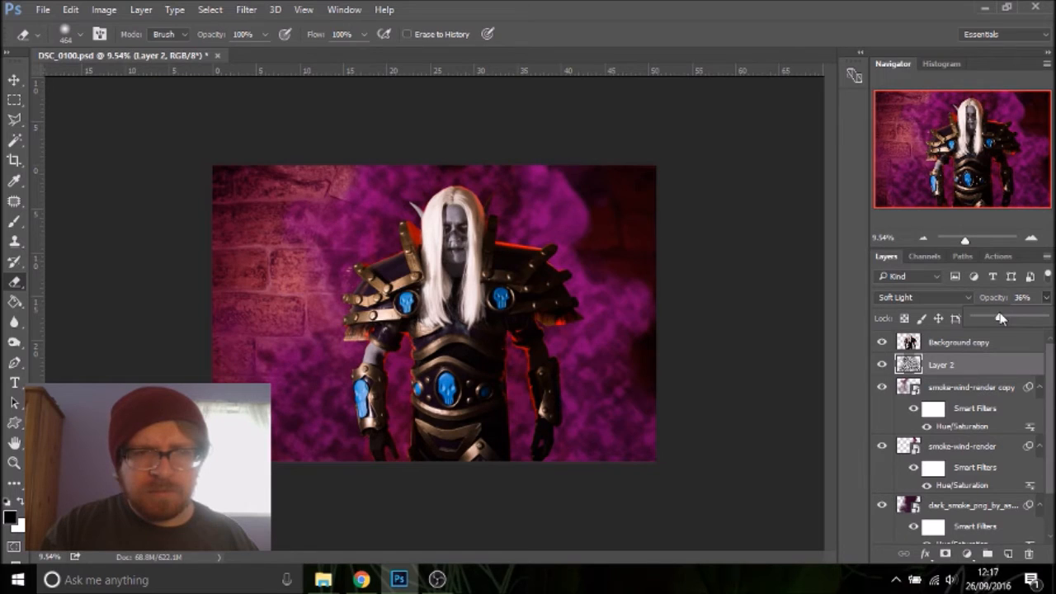
click(960, 367)
key(ctrl+b)
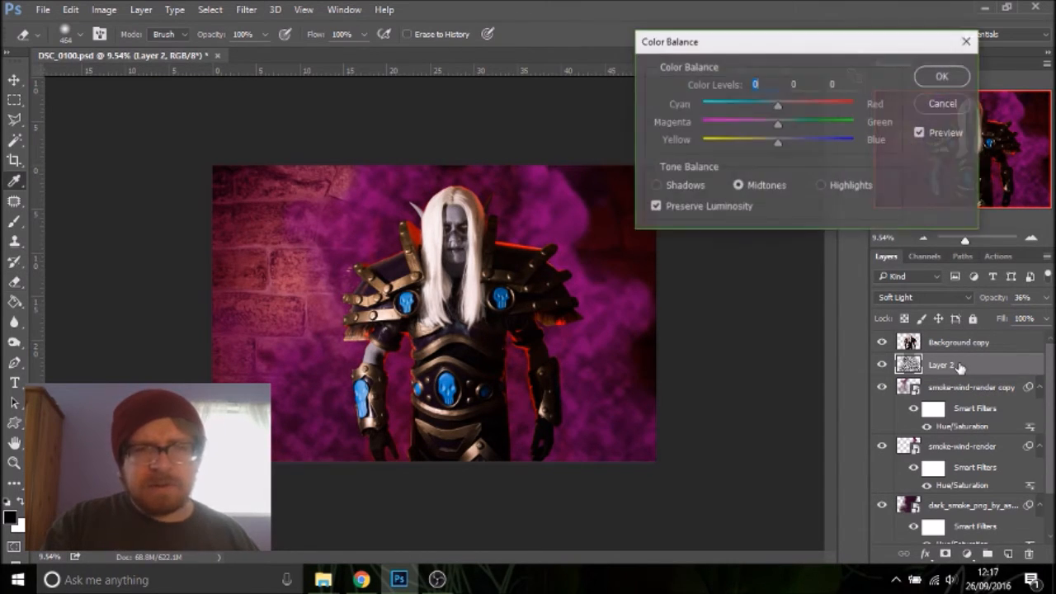
click(935, 108)
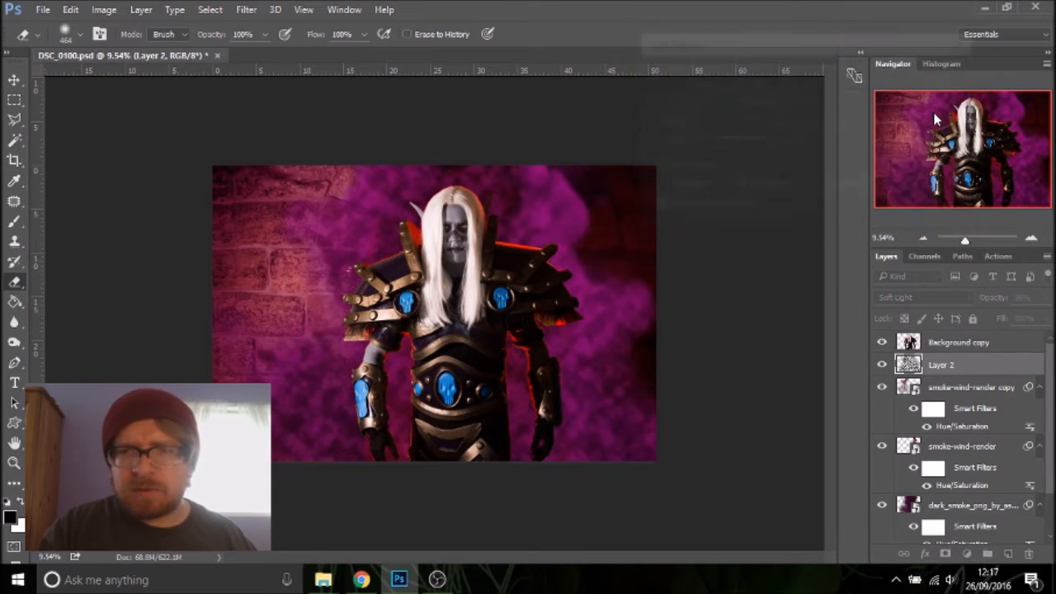
Colorize the clouds layer blue-violet using Hue/Saturation with hue 244, saturation 99 and lightness +6
key(ctrl+u)
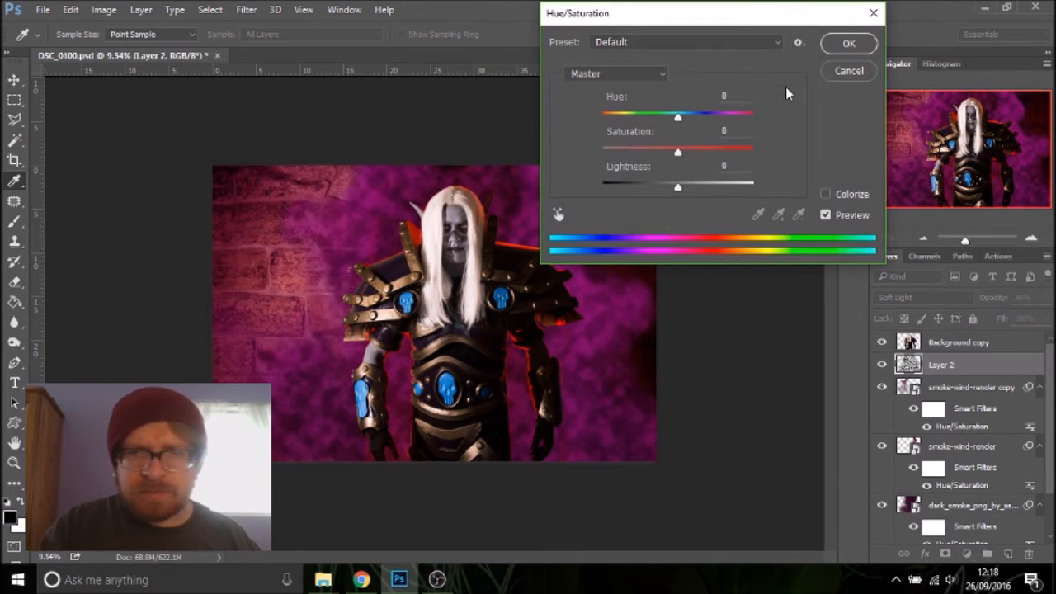
click(842, 198)
click(706, 116)
drag(640, 152, 754, 157)
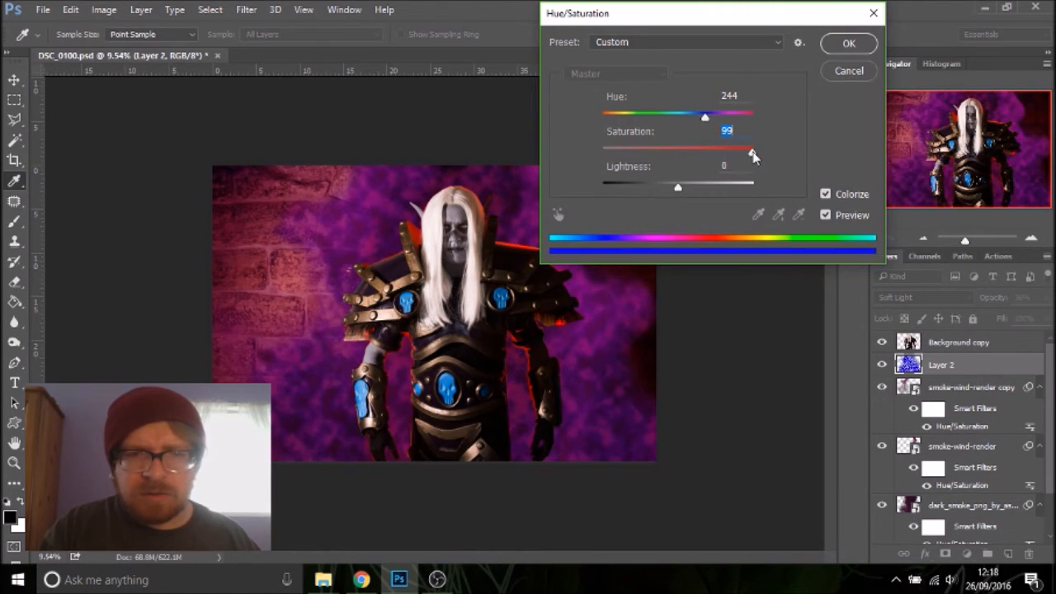
drag(683, 190, 656, 189)
click(683, 189)
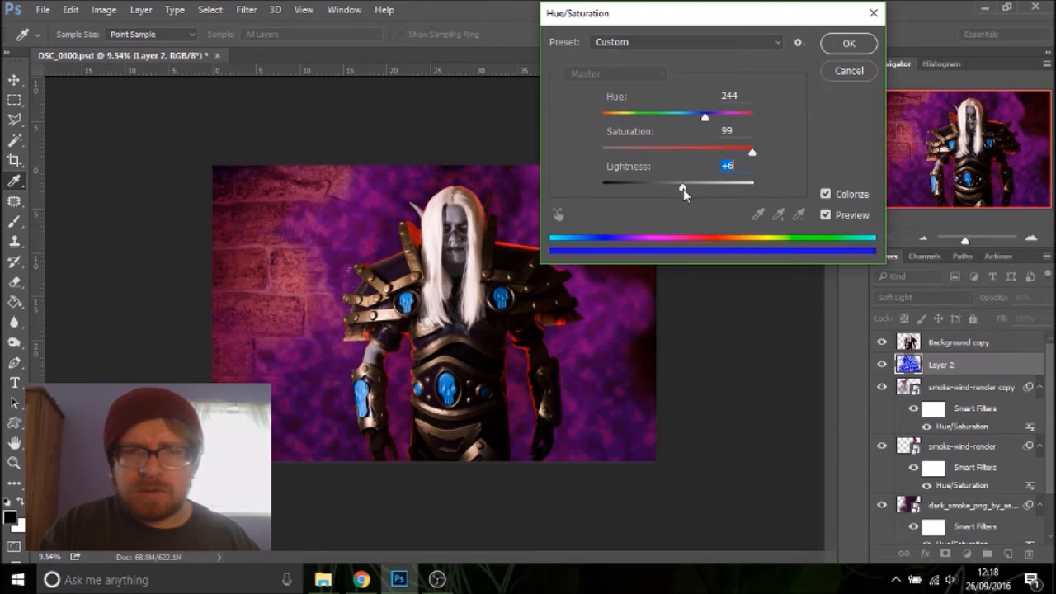
click(847, 44)
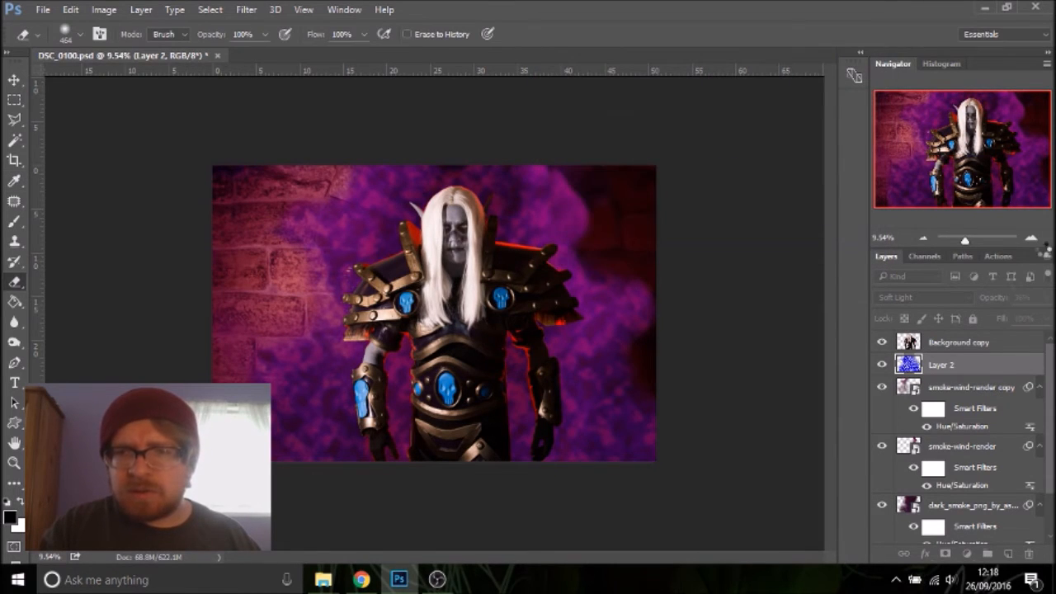
Reduce the opacity of the colorized clouds layer to 23%
click(1047, 297)
drag(1025, 319, 987, 321)
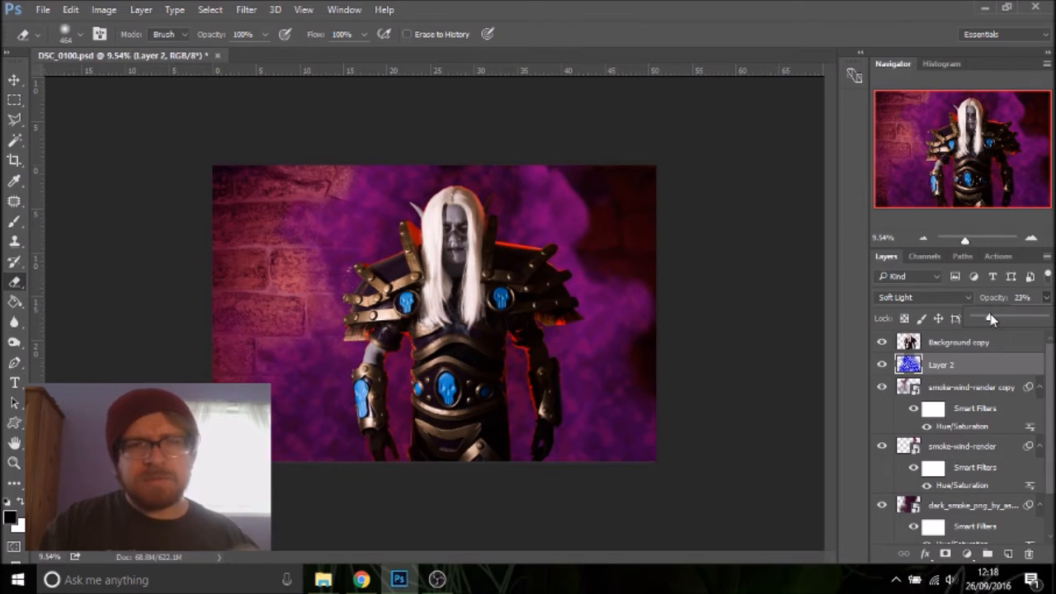
click(948, 163)
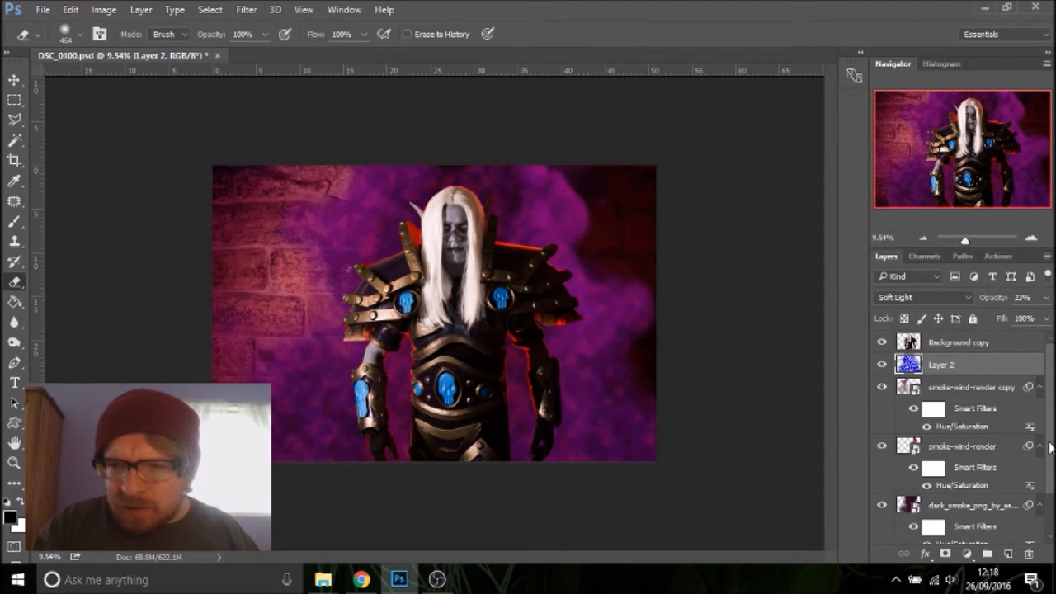
Darken the dark smoke layer by setting the lightness of its Hue/Saturation smart filter to -50
scroll(1045, 452, down, 1)
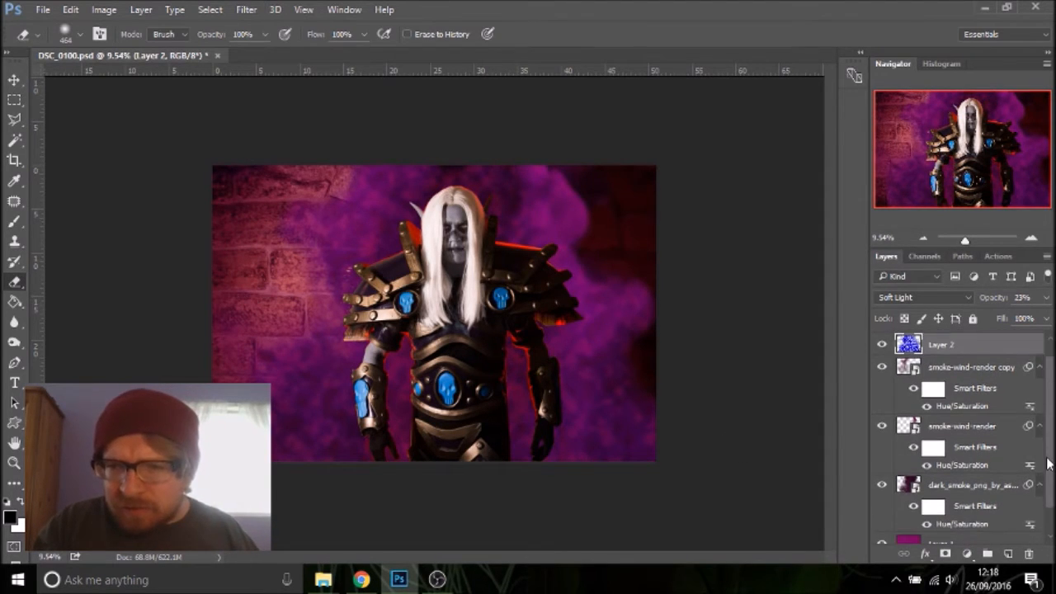
double_click(960, 525)
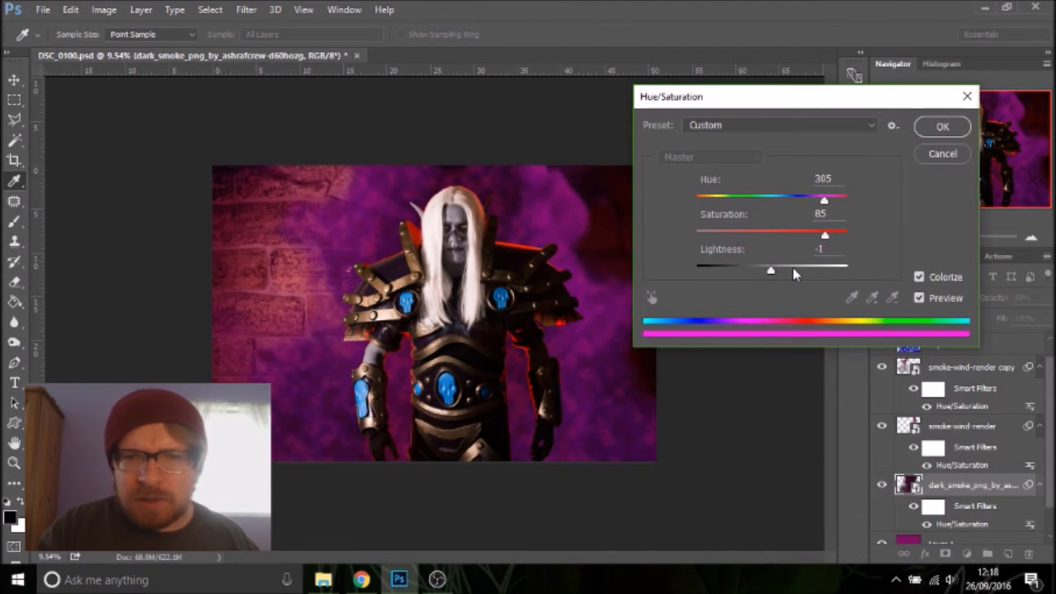
click(793, 268)
drag(790, 266, 734, 280)
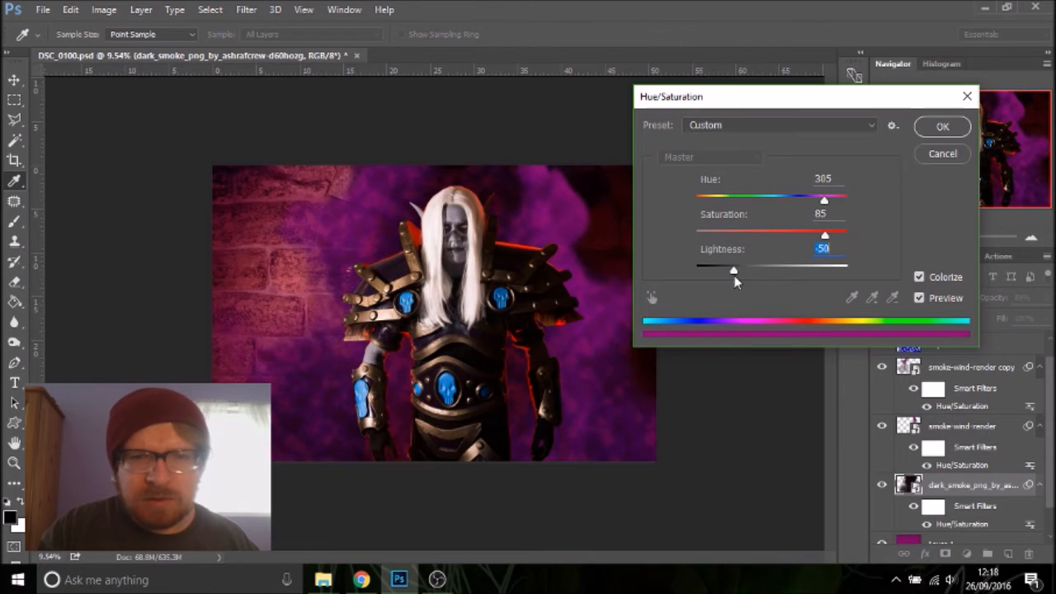
click(944, 128)
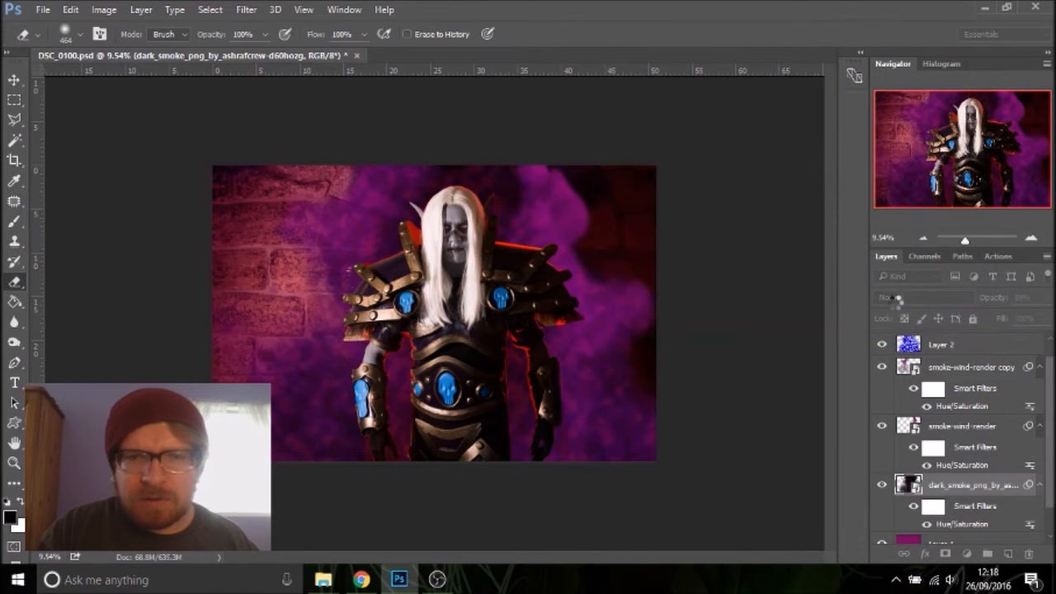
Compare the image with and without the dark smoke layer, then set that layer's opacity to 60%
click(879, 486)
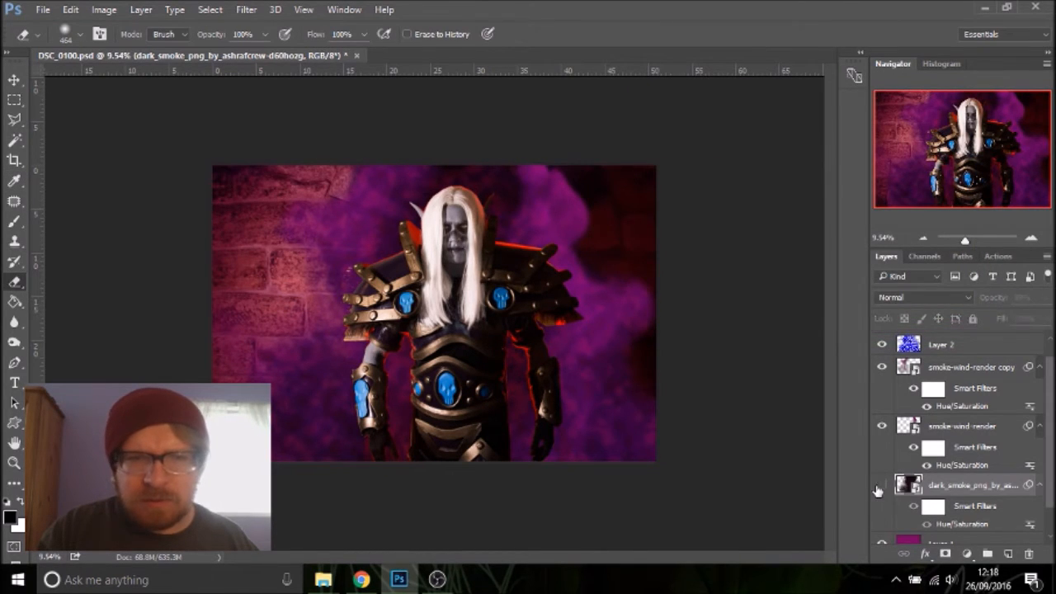
click(880, 486)
click(880, 488)
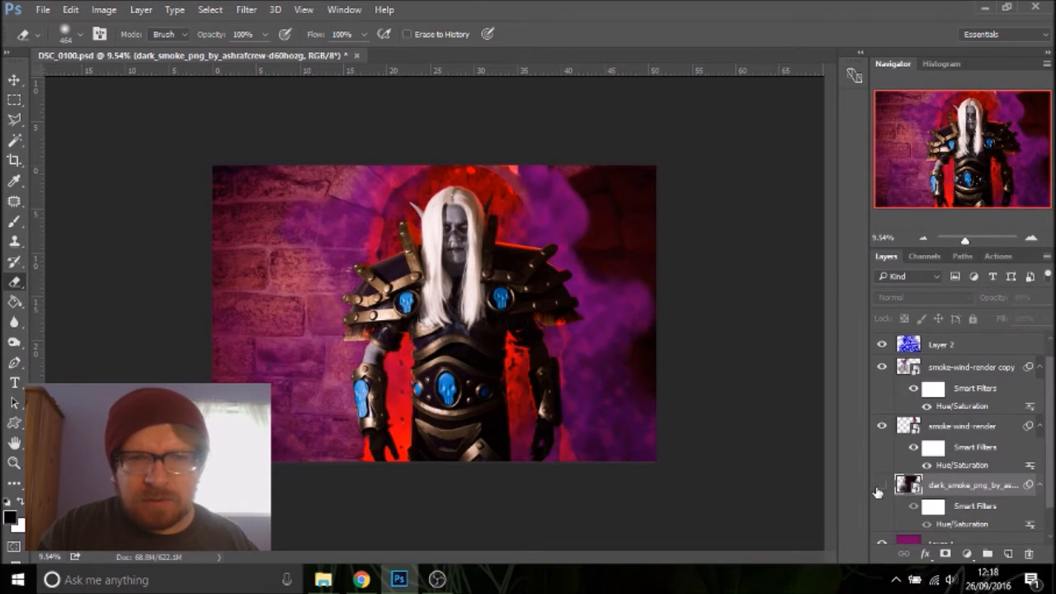
click(880, 489)
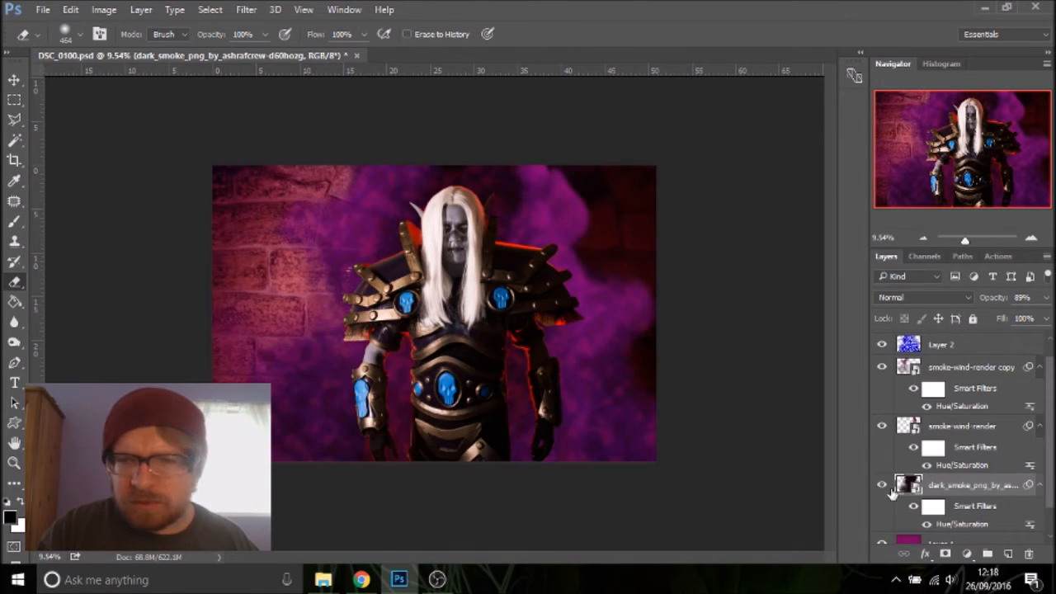
click(1047, 298)
click(1020, 316)
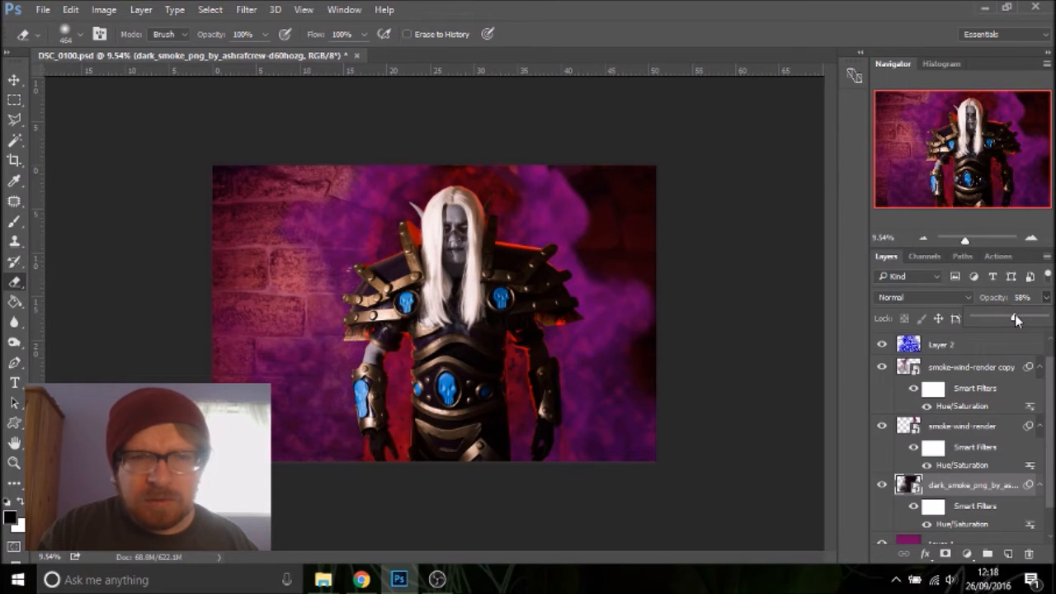
drag(1016, 320, 1018, 321)
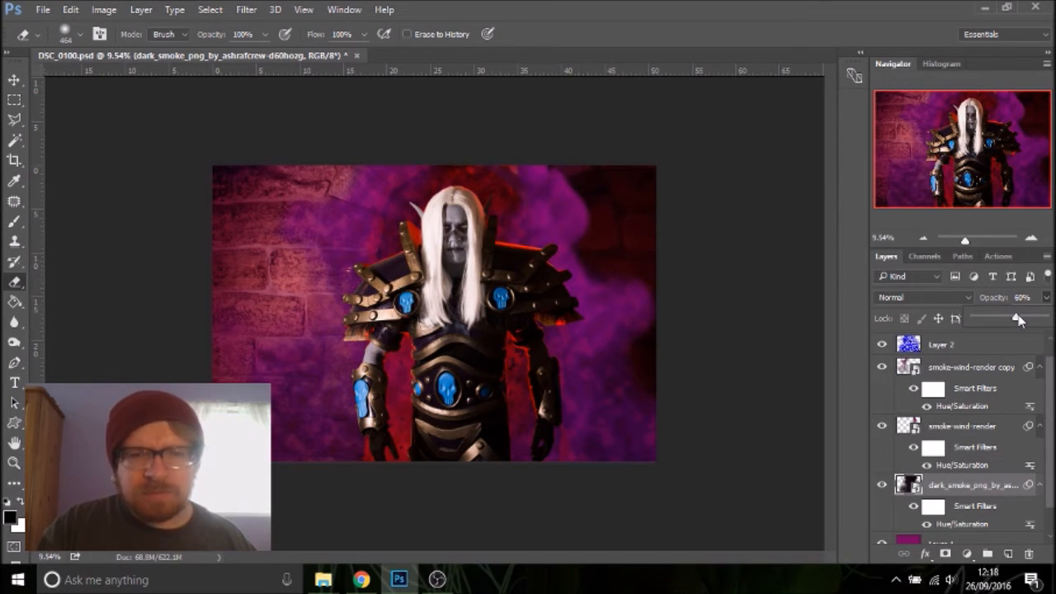
Switch to Chrome to check the death knight portal reference image
mouse_move(380, 584)
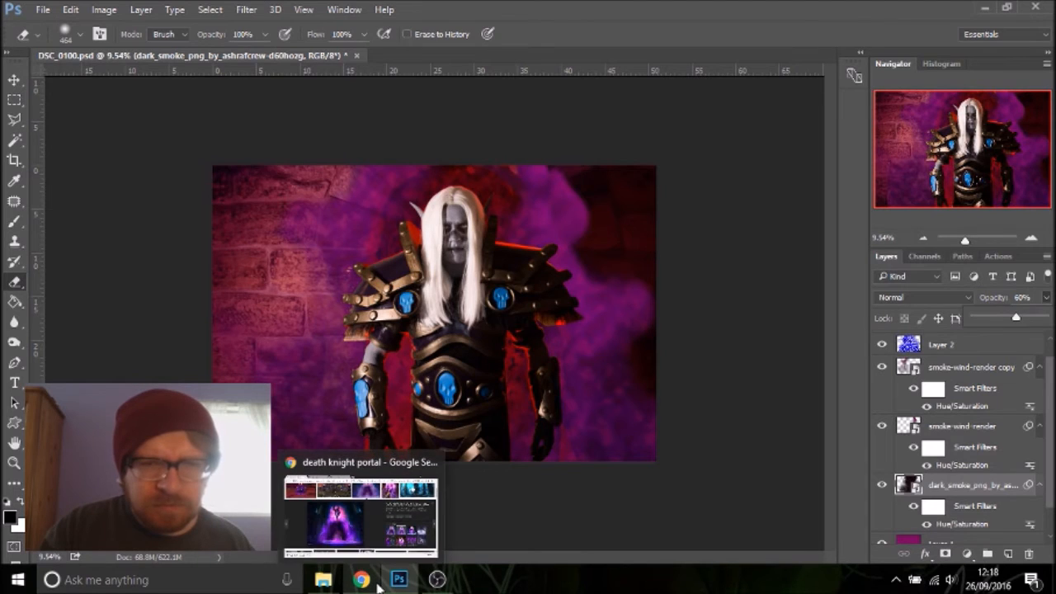
Check the death knight portal reference image in Chrome and return to the Photoshop composite
click(380, 584)
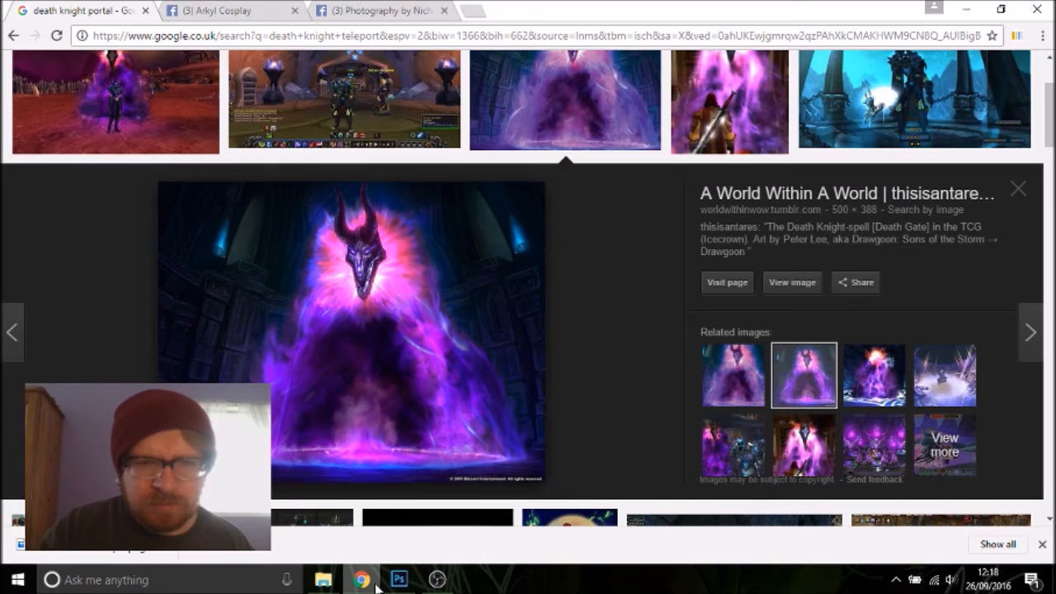
click(399, 580)
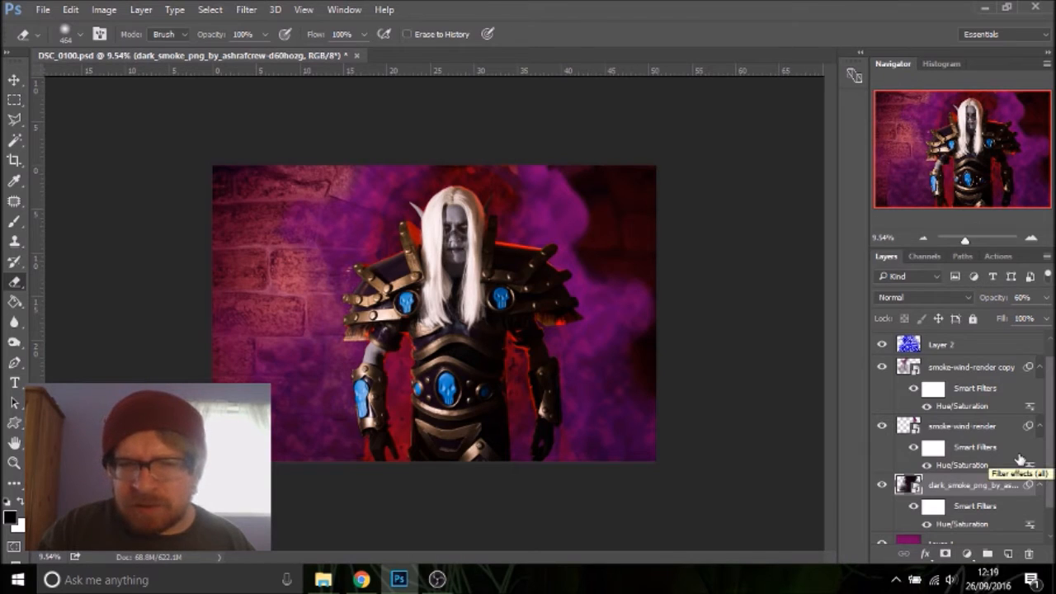
Start a Motion Blur filter on the smoke-wind-render layer with the angle set to -53°
click(956, 430)
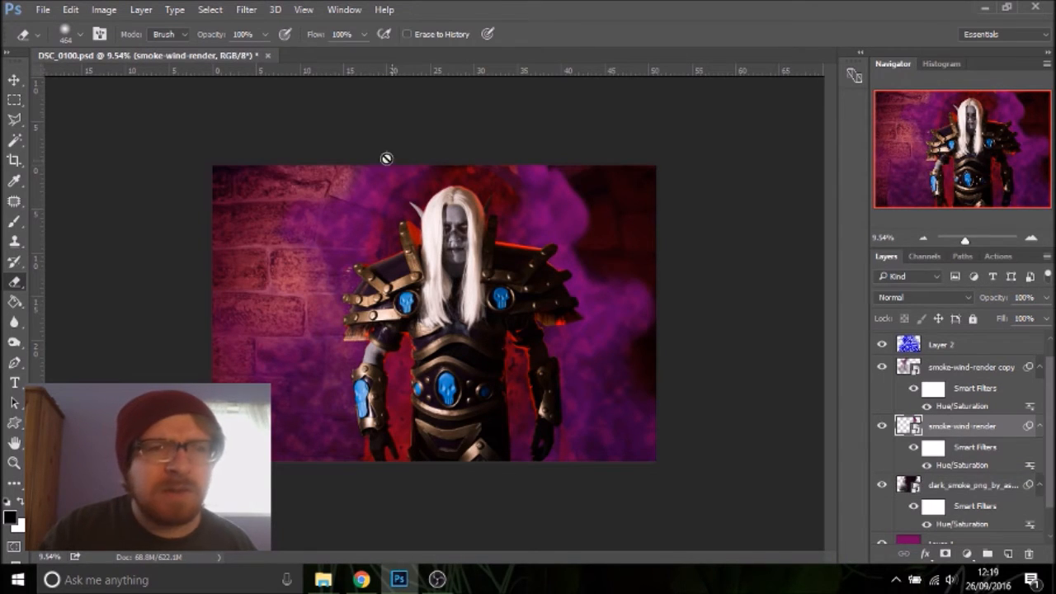
click(246, 10)
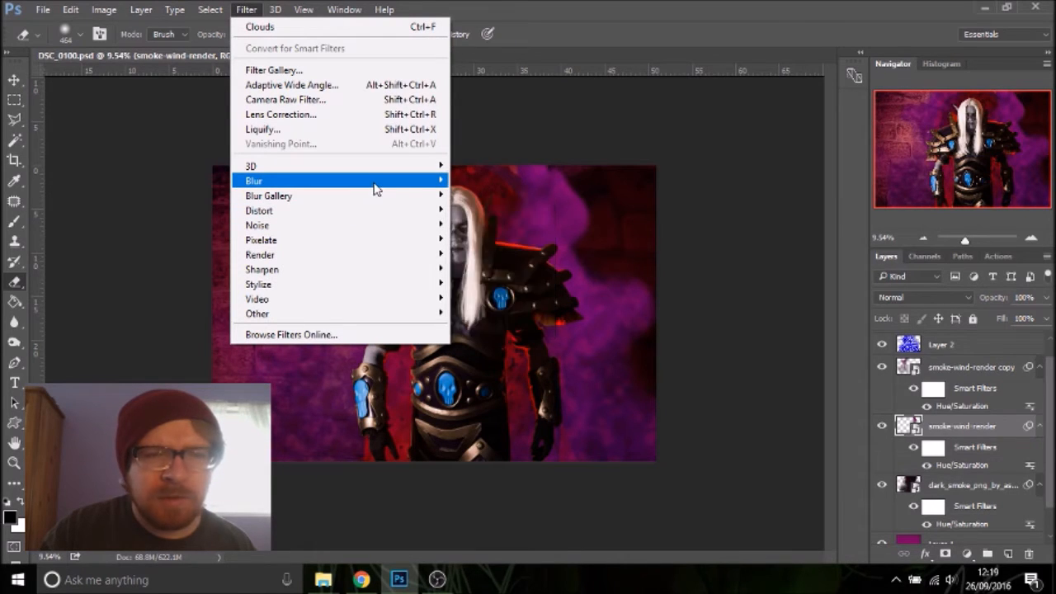
mouse_move(406, 182)
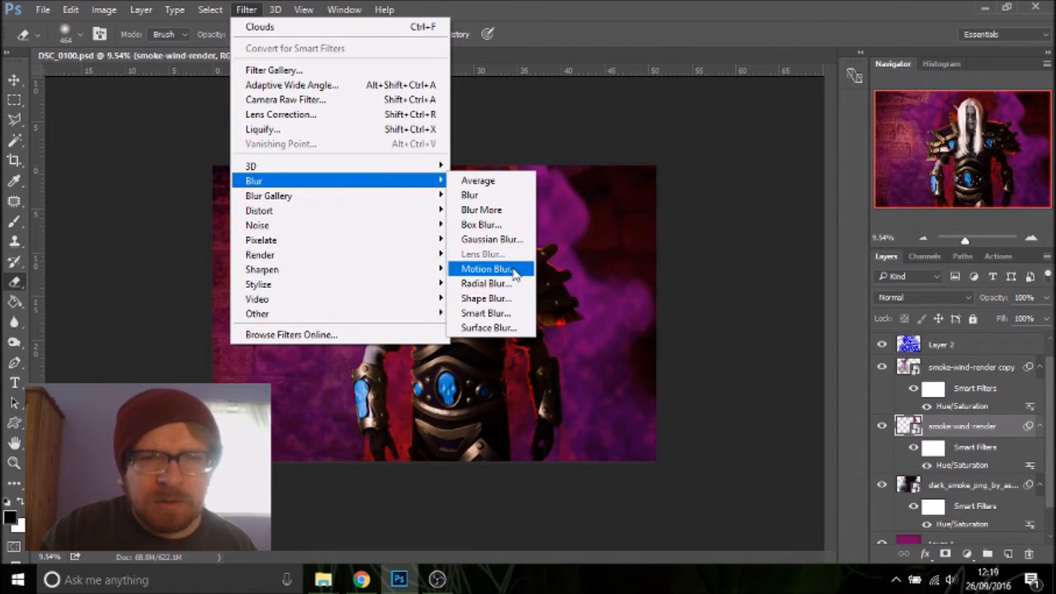
click(486, 269)
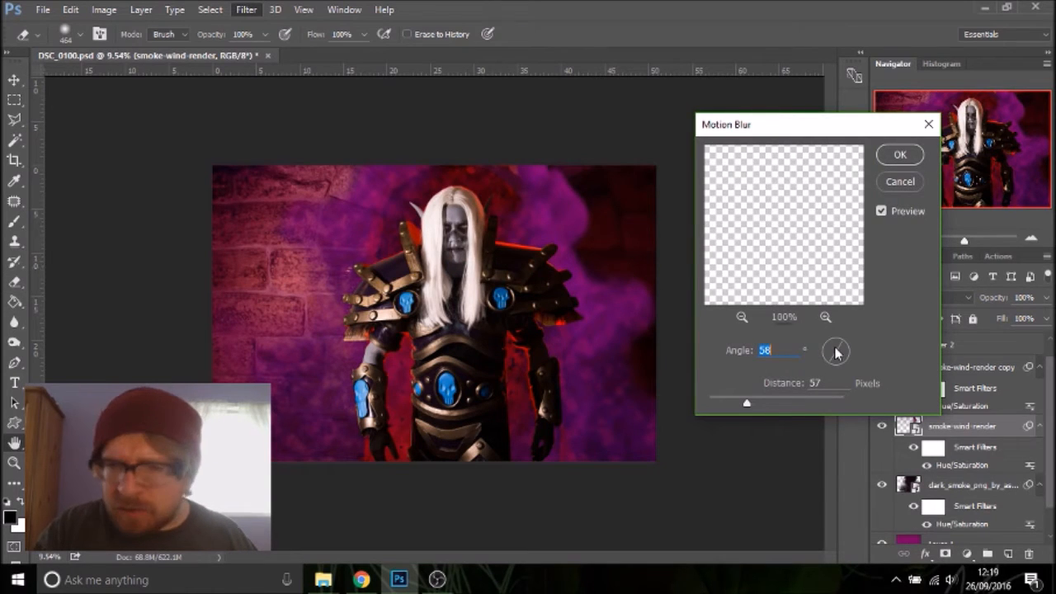
drag(835, 352, 833, 352)
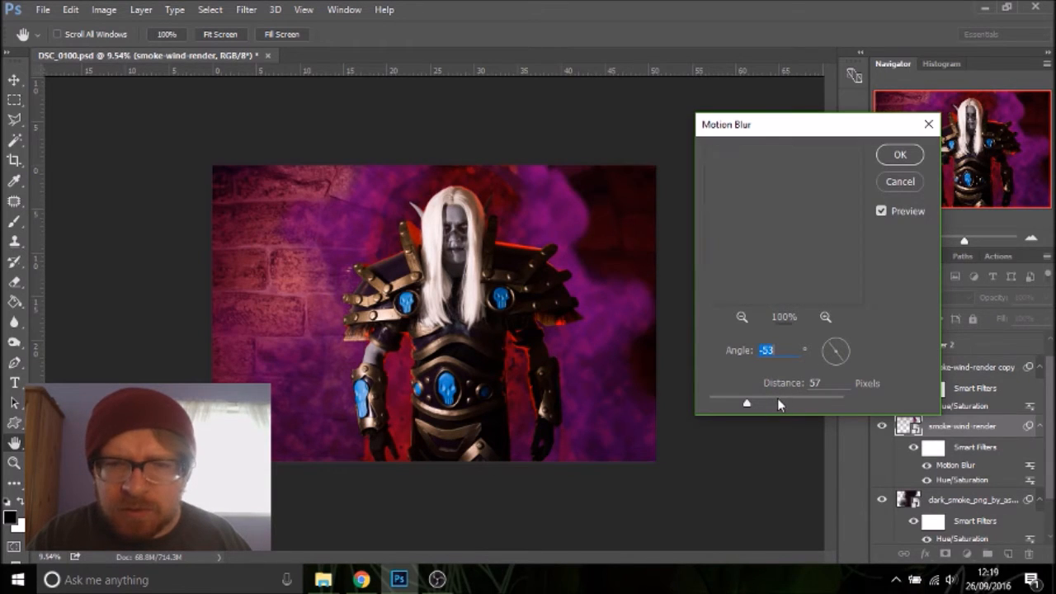
Try several blur distances on the smoke, settle on 100 pixels and apply the Motion Blur
click(775, 404)
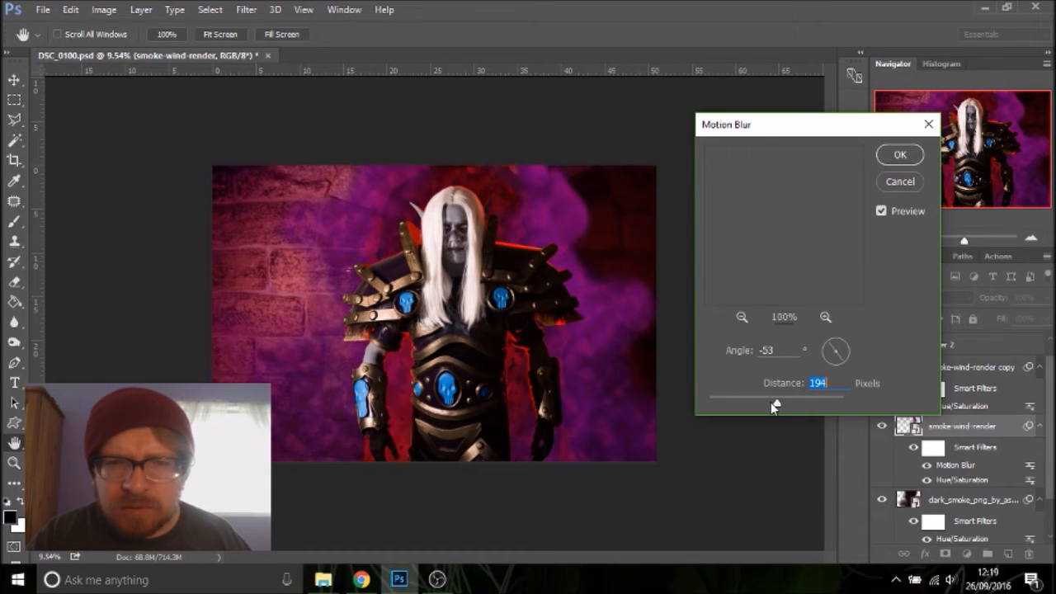
drag(775, 406, 774, 405)
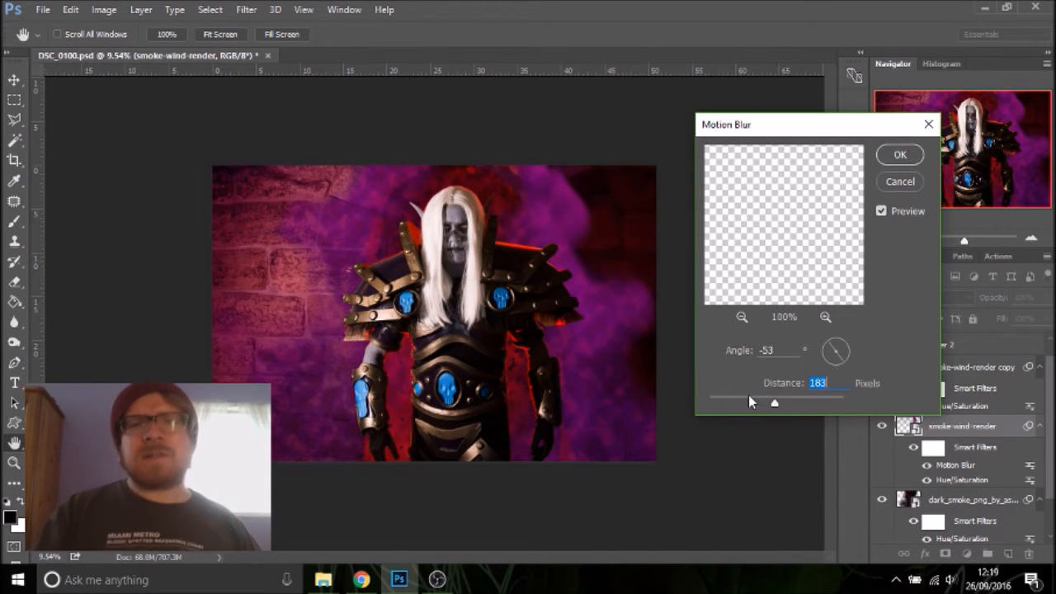
drag(774, 403, 819, 403)
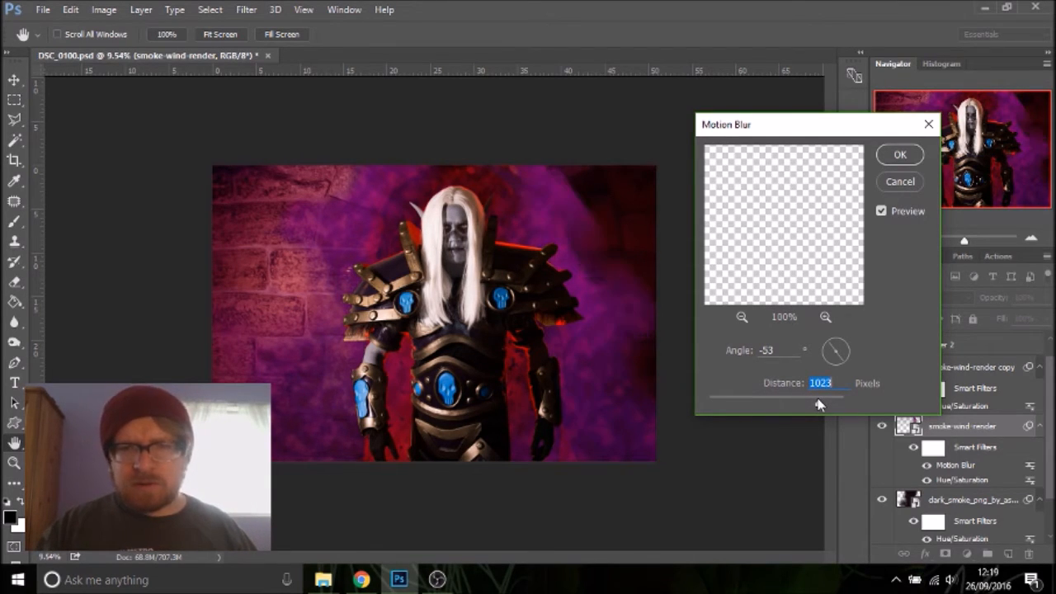
click(800, 403)
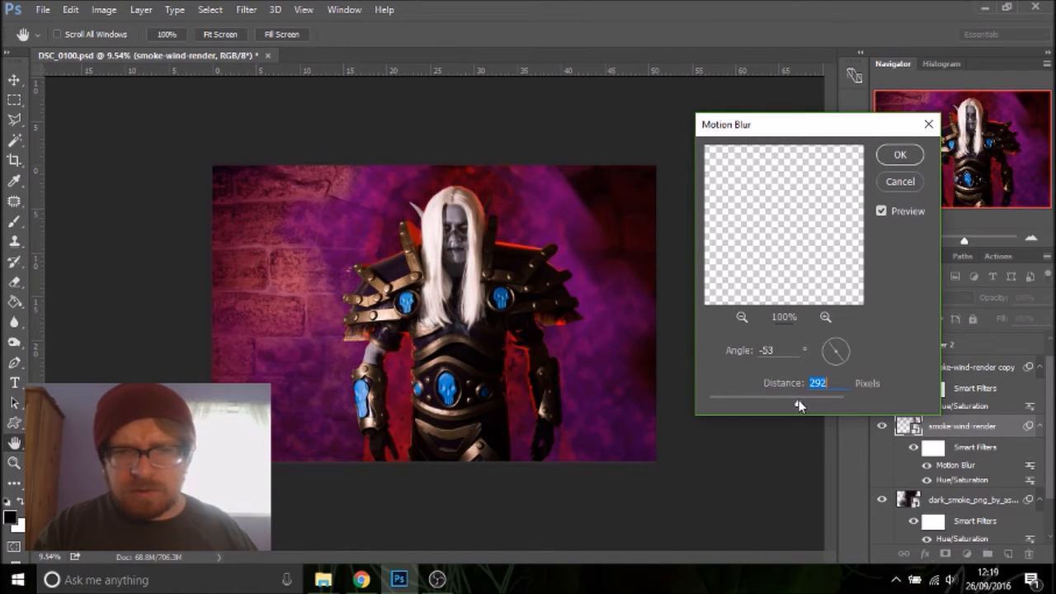
click(791, 404)
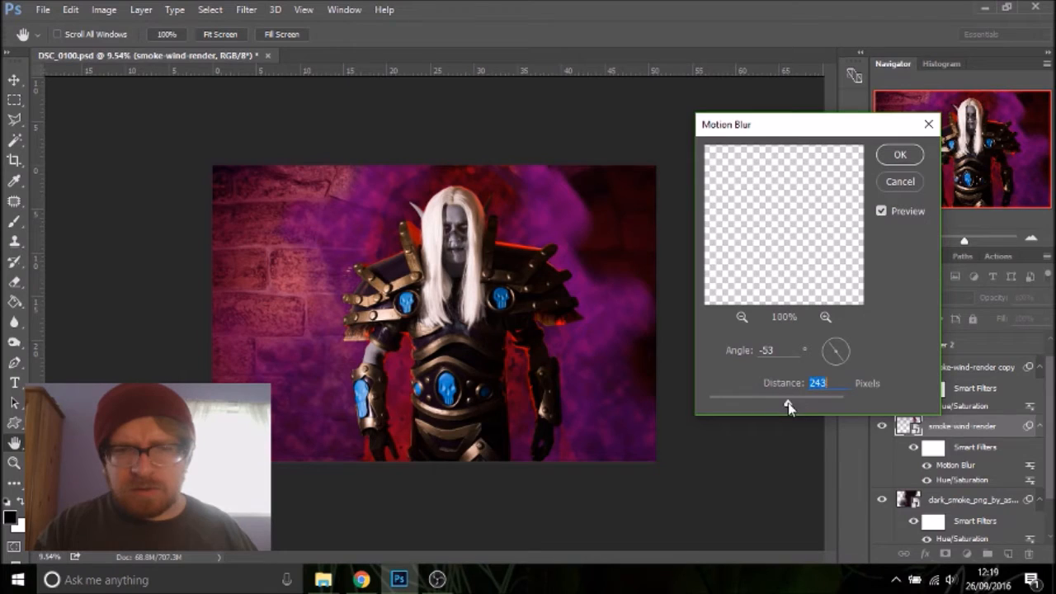
drag(782, 404, 761, 406)
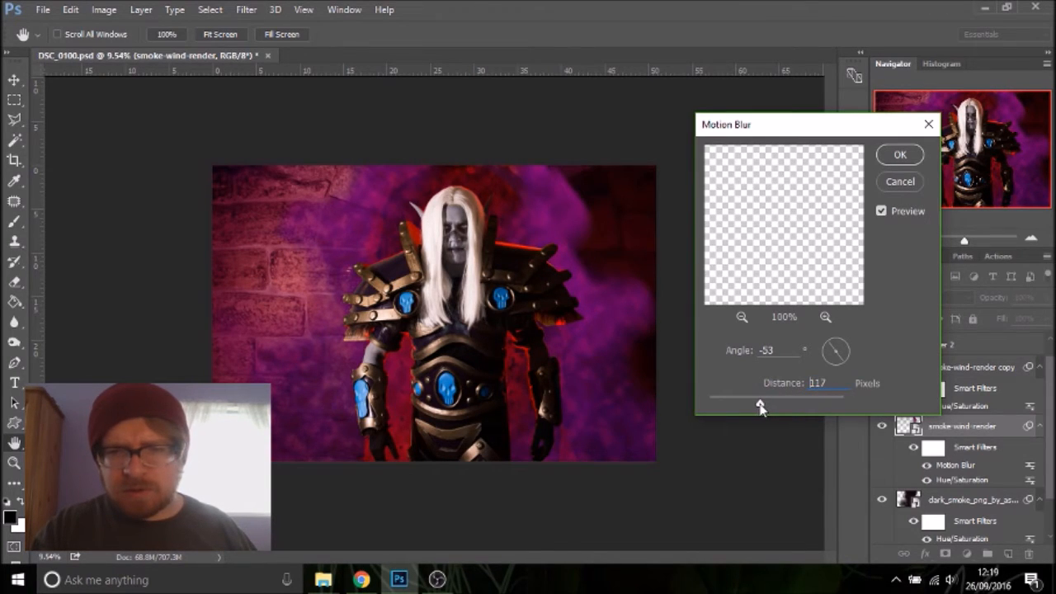
text(100)
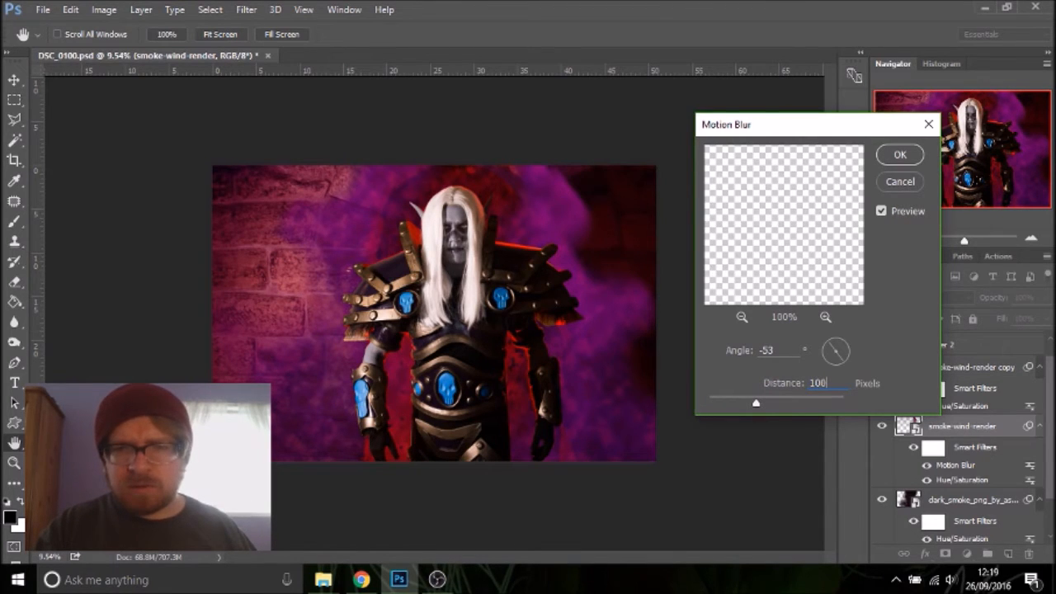
key(Return)
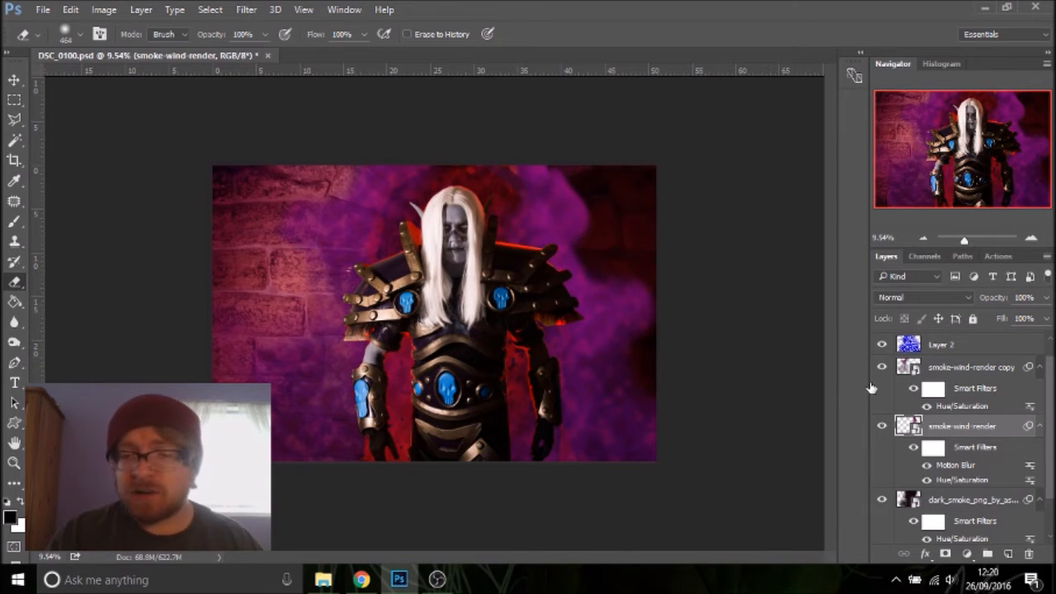
Apply the same Motion Blur, angle -53° and distance 100 pixels, to the smoke-wind-render copy layer
click(964, 373)
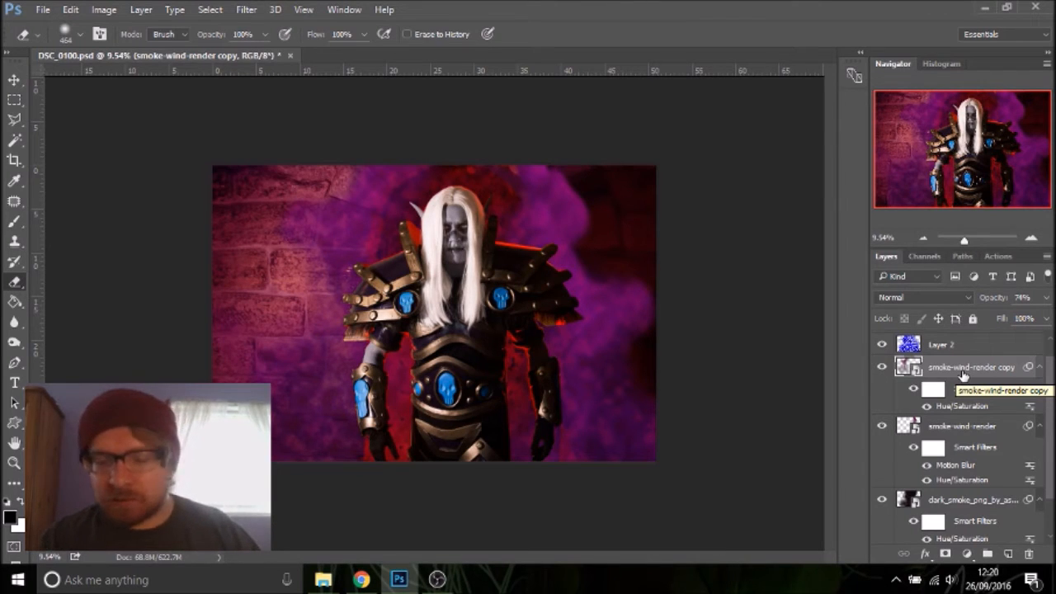
key(ctrl+alt+f)
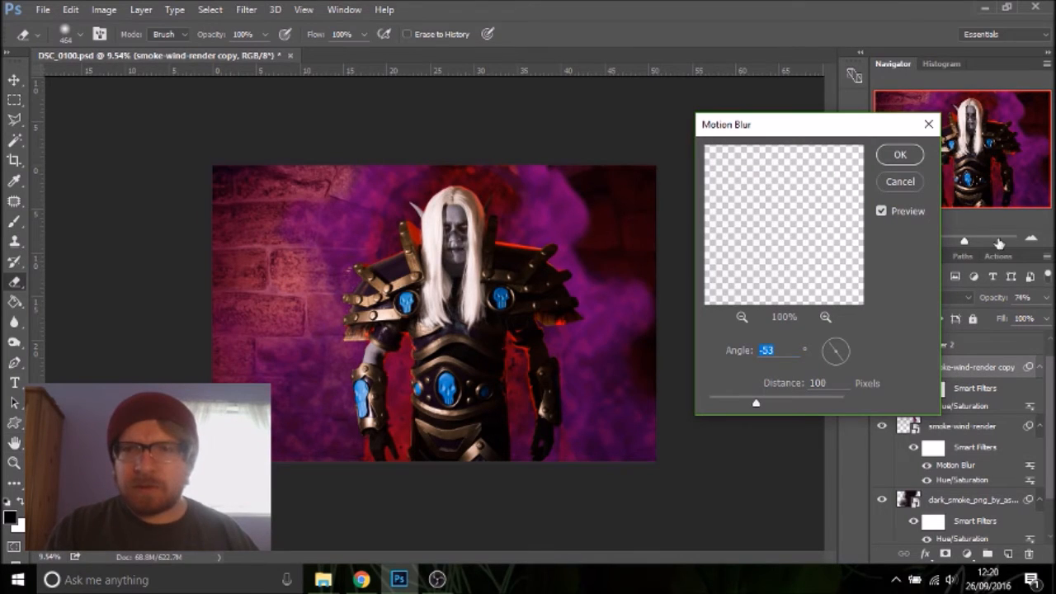
click(898, 158)
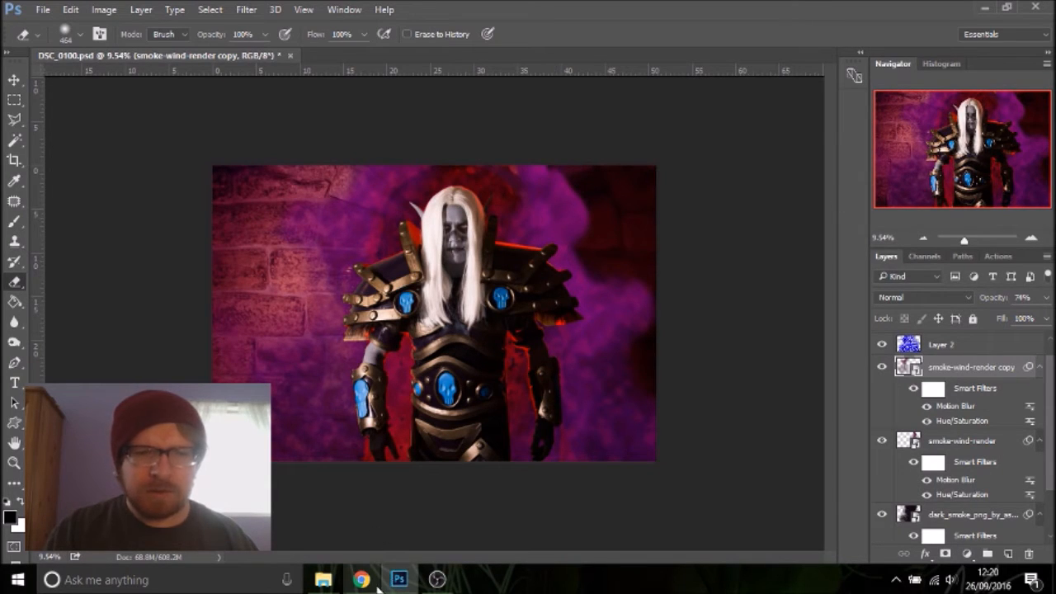
Select the Background copy layer and reduce the eraser brush size to 77 px
drag(965, 239, 971, 241)
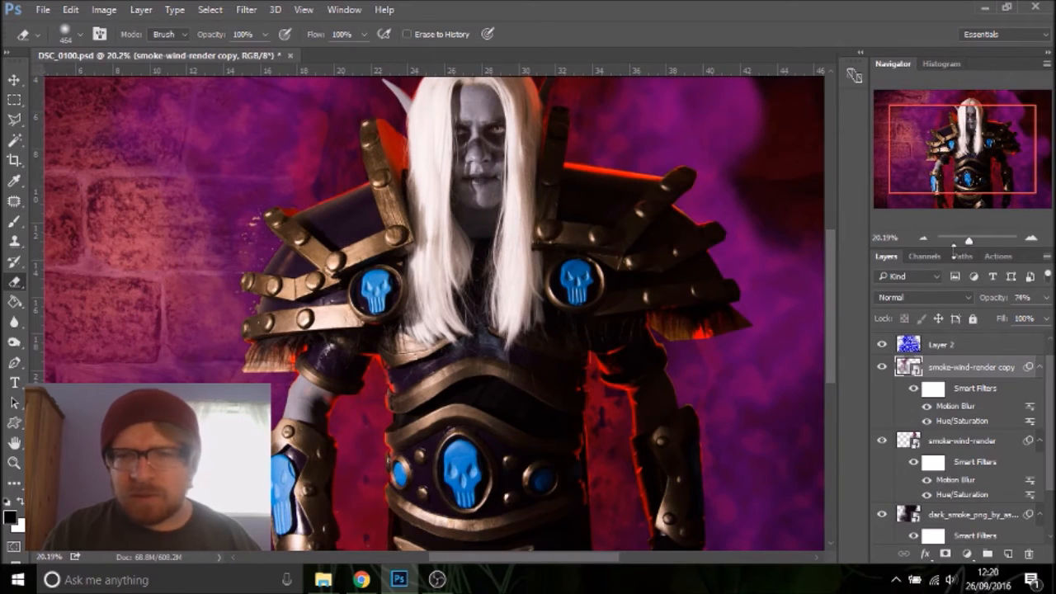
scroll(1051, 423, down, 3)
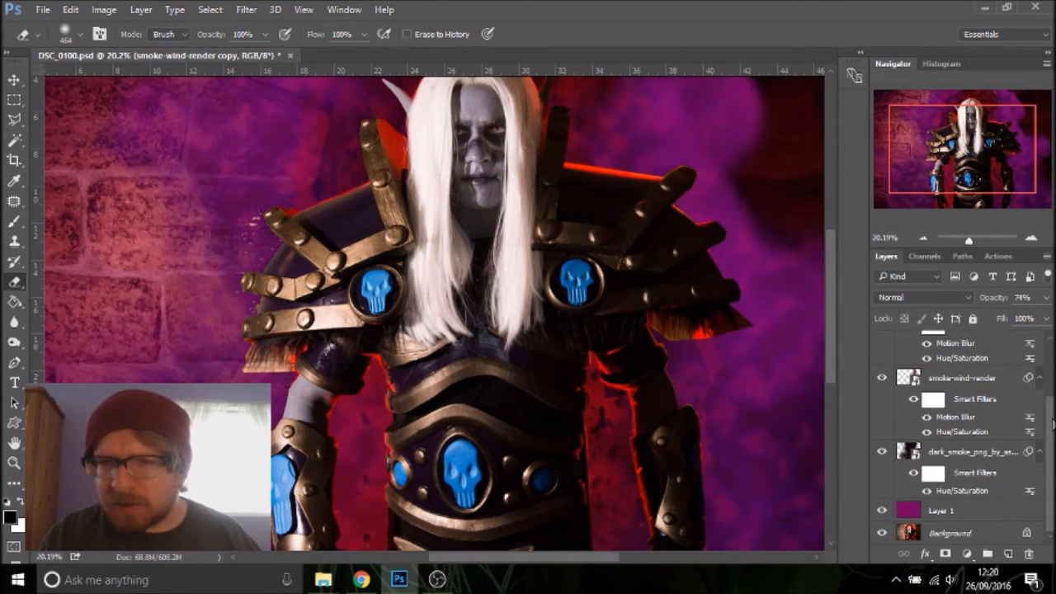
scroll(1053, 423, up, 4)
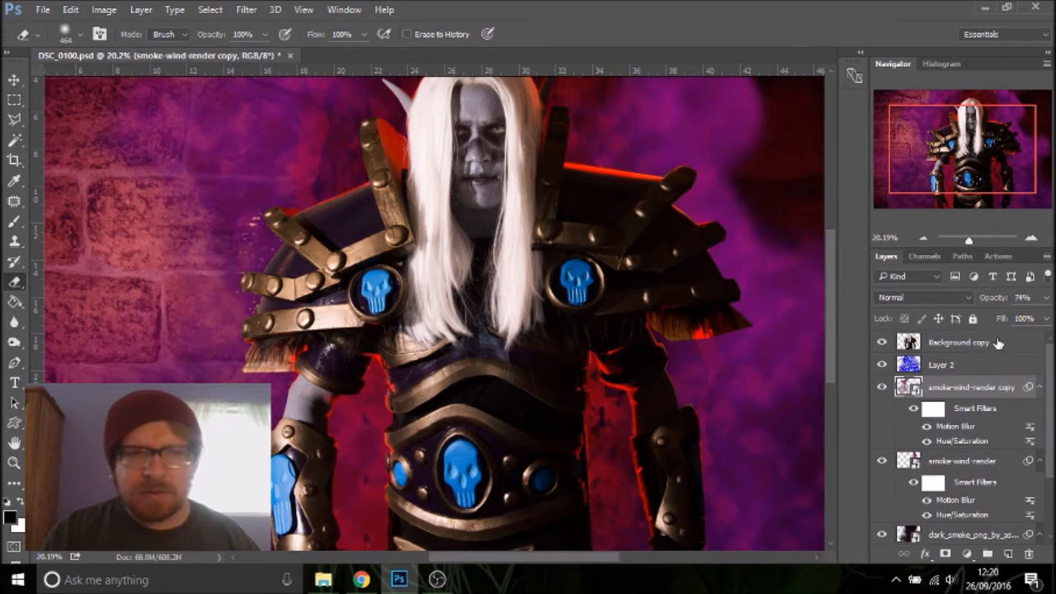
click(998, 342)
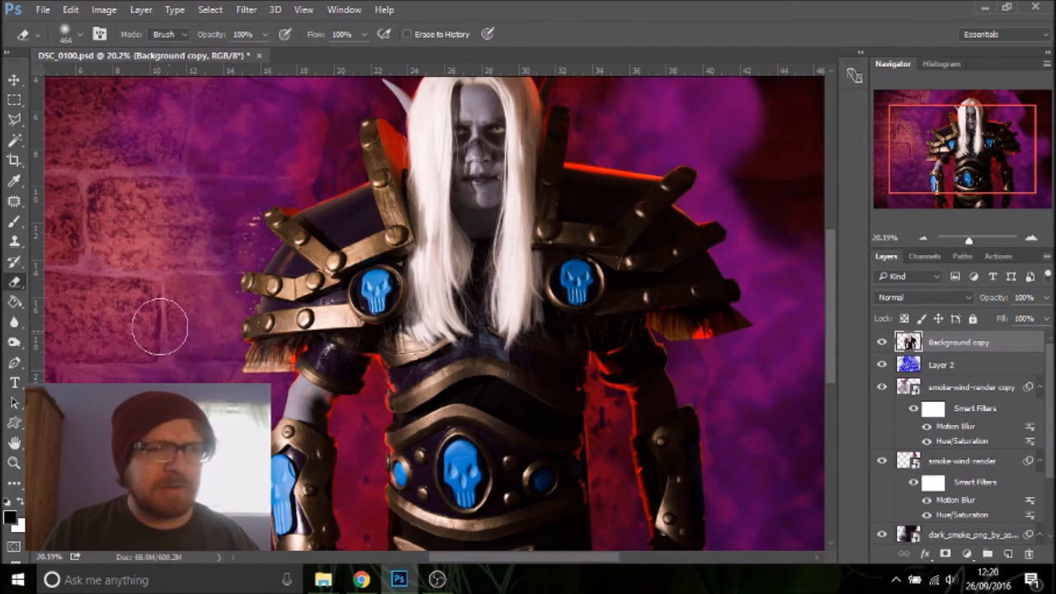
right_click(162, 372)
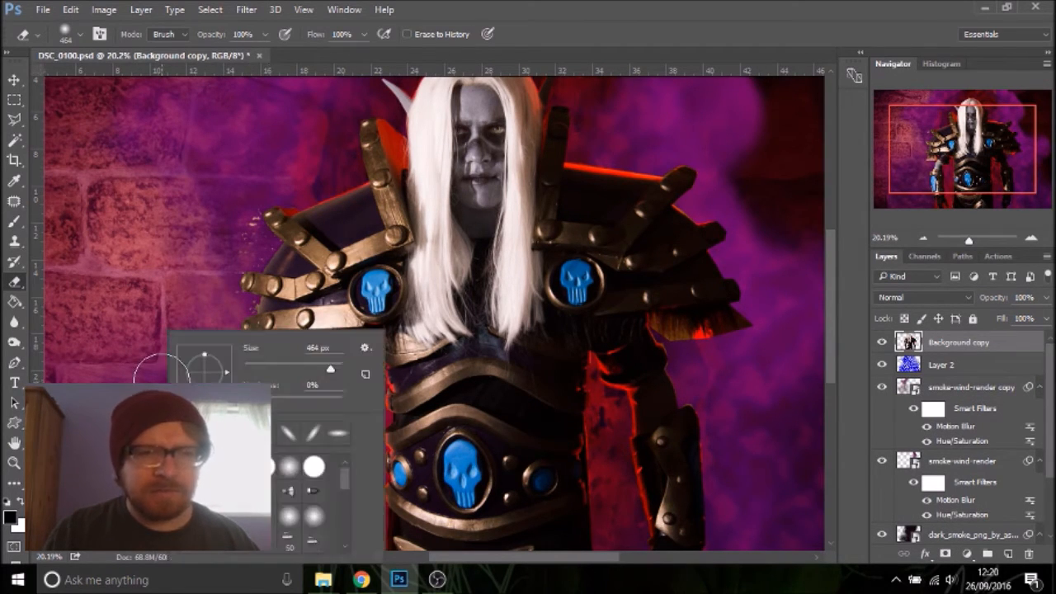
drag(298, 368, 281, 366)
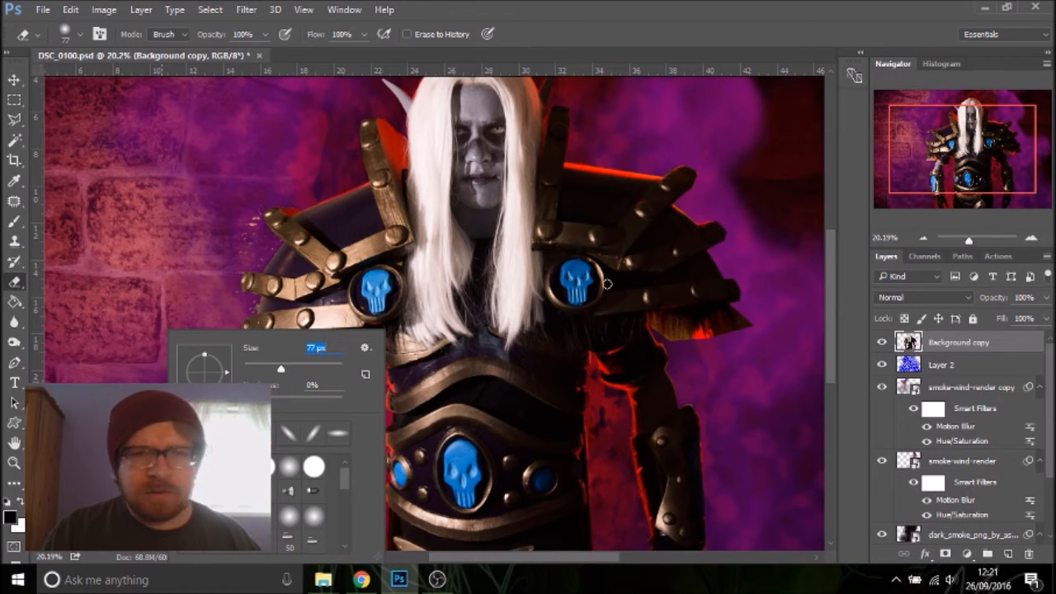
Set the eraser opacity to 50% and erase the leftover background around the fur beneath the image's left shoulder armour
drag(977, 244, 981, 242)
drag(961, 163, 930, 165)
mouse_move(324, 366)
mouse_down()
mouse_move(342, 313)
mouse_move(334, 335)
mouse_up()
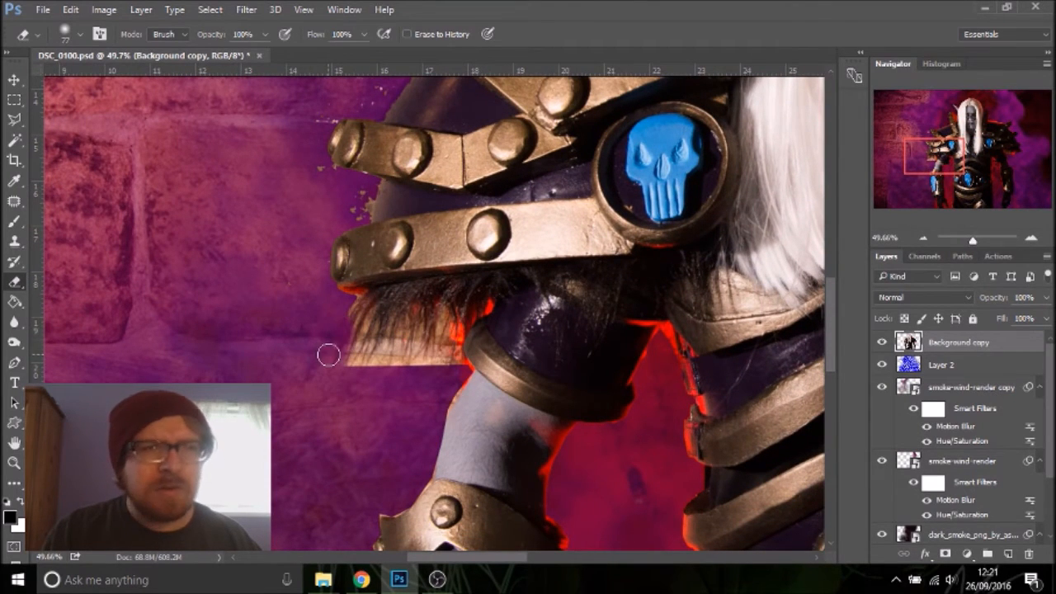
click(242, 34)
text(50)
key(Return)
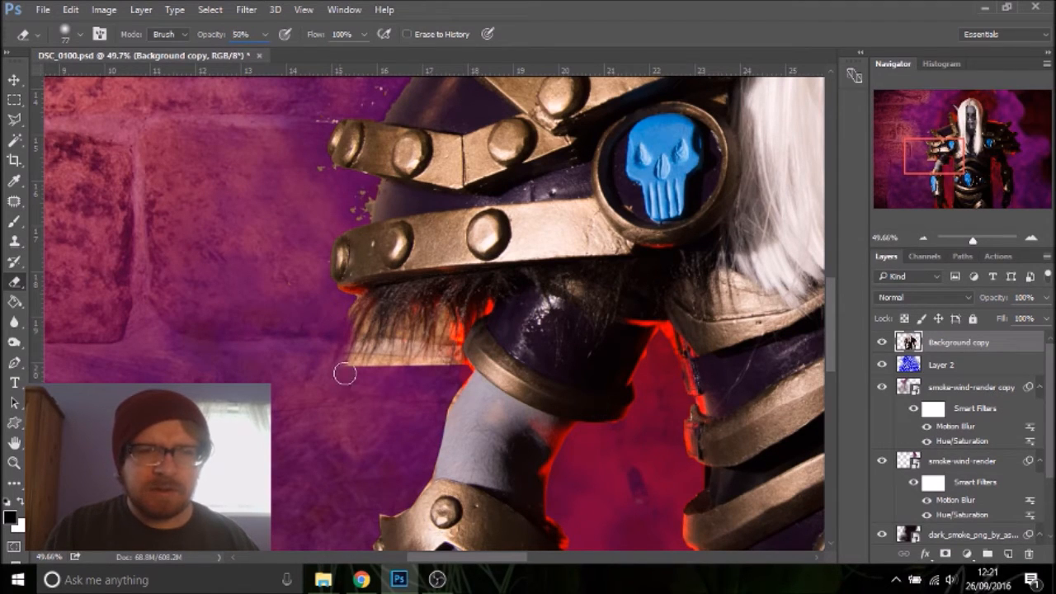
mouse_move(434, 376)
mouse_down()
mouse_move(427, 349)
mouse_move(442, 327)
mouse_move(372, 353)
mouse_move(454, 352)
mouse_move(394, 354)
mouse_up()
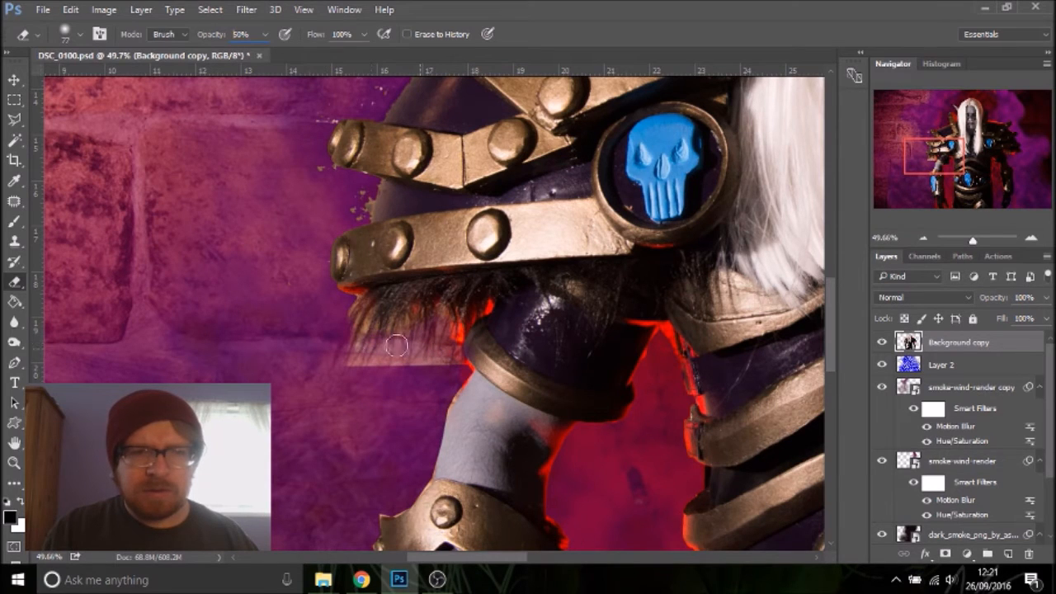
mouse_move(354, 325)
mouse_down()
mouse_move(398, 334)
mouse_move(385, 324)
mouse_move(464, 320)
mouse_move(357, 321)
mouse_move(343, 310)
mouse_move(345, 373)
mouse_move(370, 347)
mouse_move(355, 354)
mouse_move(406, 362)
mouse_move(385, 351)
mouse_move(443, 373)
mouse_move(420, 362)
mouse_move(446, 357)
mouse_move(406, 368)
mouse_move(441, 371)
mouse_move(365, 363)
mouse_move(416, 365)
mouse_move(444, 340)
mouse_move(449, 348)
mouse_move(429, 341)
mouse_move(374, 368)
mouse_move(458, 373)
mouse_up()
mouse_move(394, 372)
mouse_down()
mouse_move(347, 358)
mouse_move(362, 338)
mouse_move(425, 361)
mouse_move(343, 371)
mouse_move(411, 372)
mouse_up()
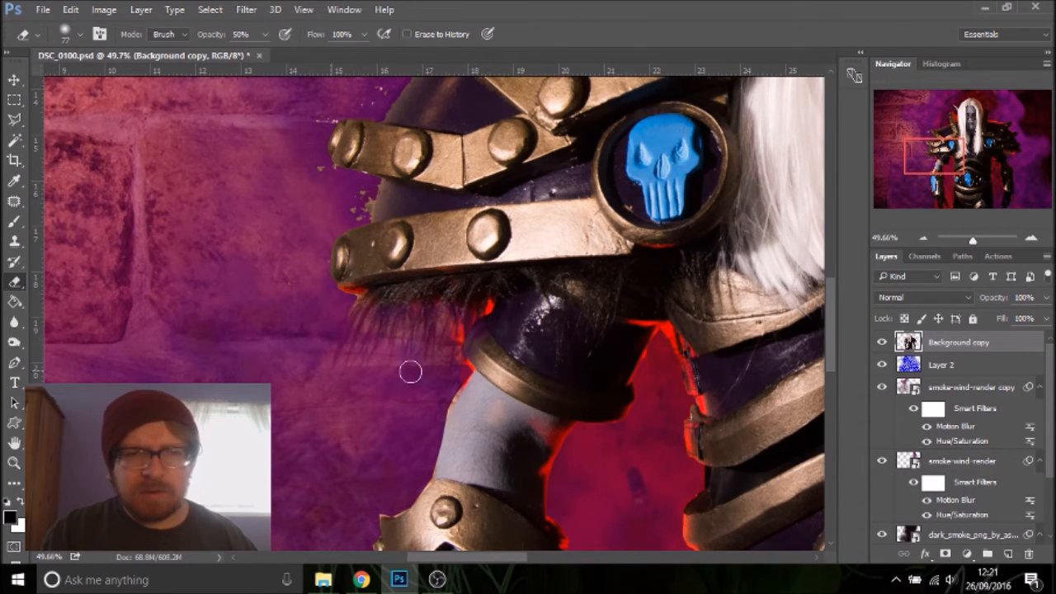
mouse_move(346, 309)
mouse_down()
mouse_move(370, 331)
mouse_move(355, 319)
mouse_move(463, 296)
mouse_move(389, 314)
mouse_move(416, 302)
mouse_move(396, 307)
mouse_move(440, 353)
mouse_move(375, 369)
mouse_move(456, 368)
mouse_move(454, 330)
mouse_move(443, 368)
mouse_move(393, 356)
mouse_move(336, 374)
mouse_move(435, 377)
mouse_up()
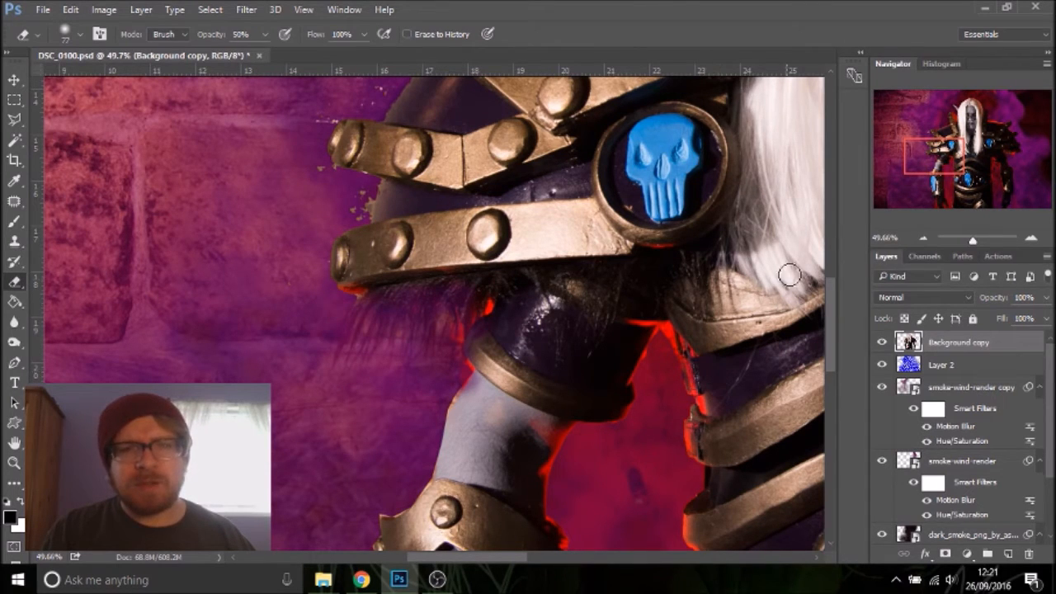
Erase the leftover background patch beneath the image's right shoulder armour on the Background copy layer
drag(916, 161, 997, 152)
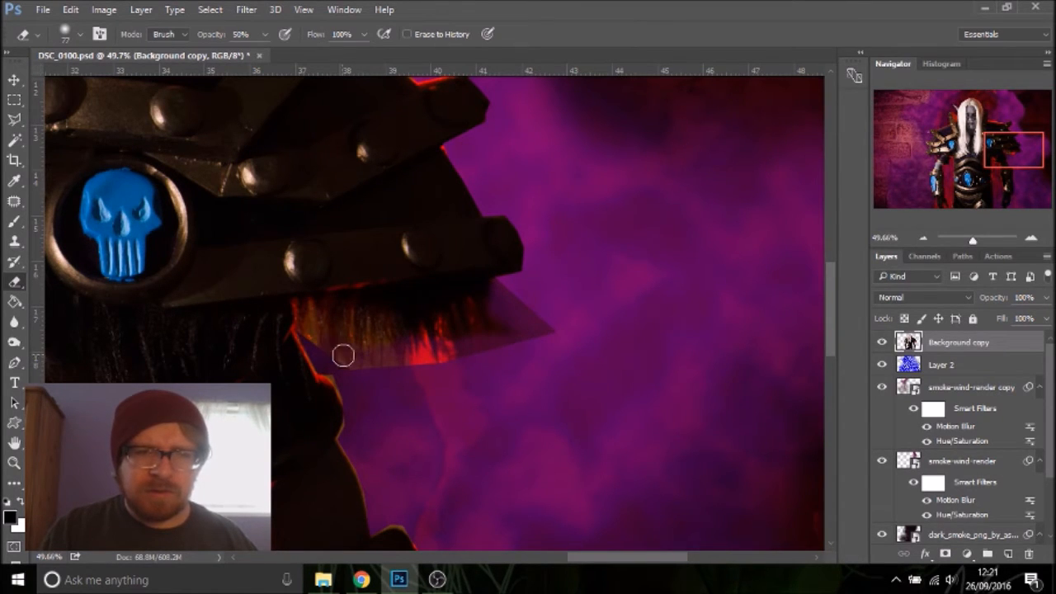
mouse_move(309, 328)
mouse_down()
mouse_move(306, 314)
mouse_move(389, 338)
mouse_up()
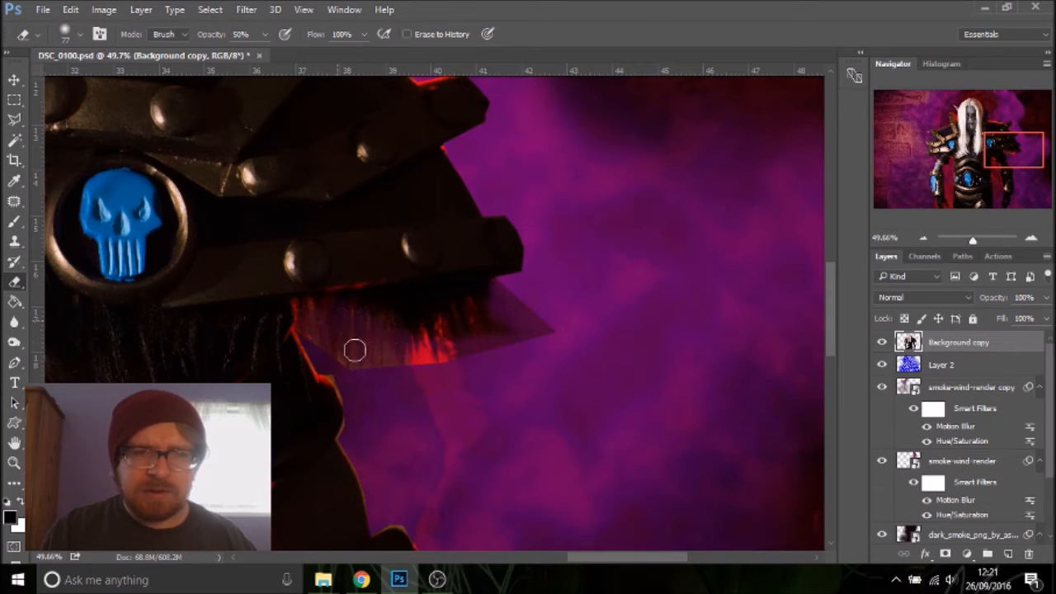
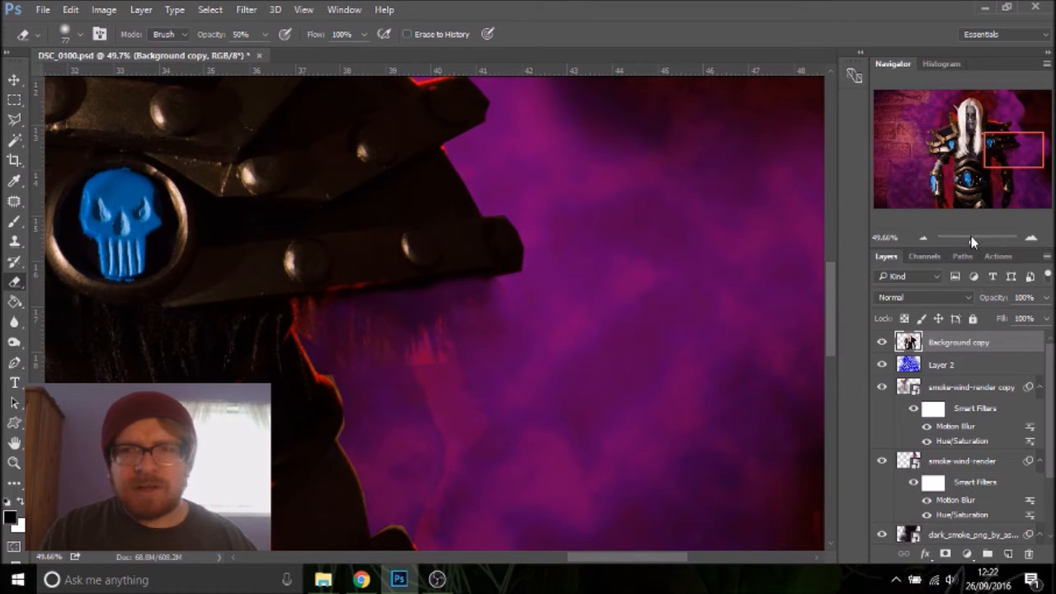
Hide the purple Layer 1 above the Background to see the original wall colour in the whole image
drag(974, 242, 969, 243)
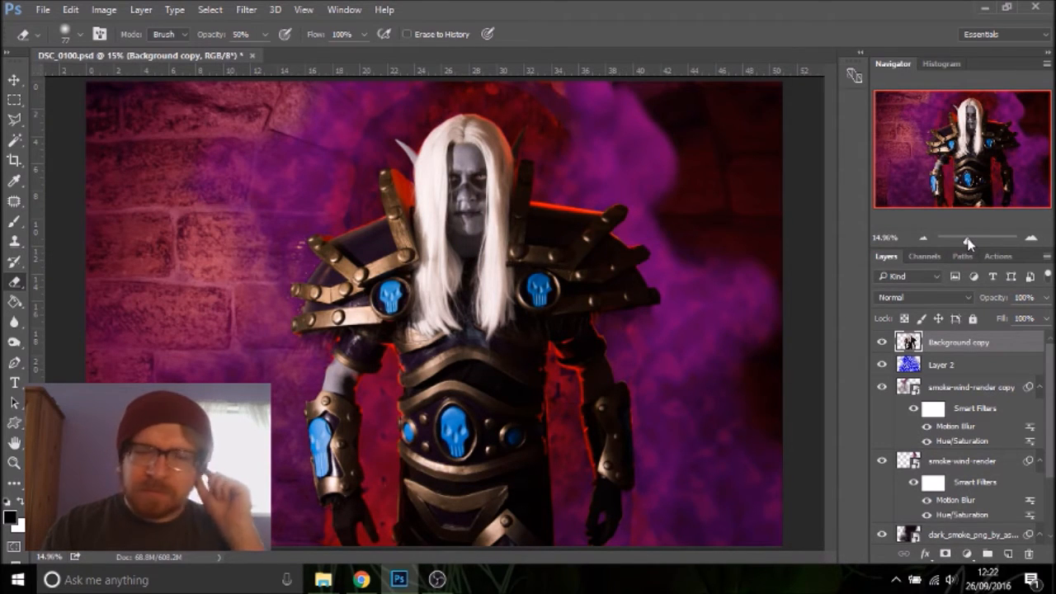
scroll(971, 456, down, 3)
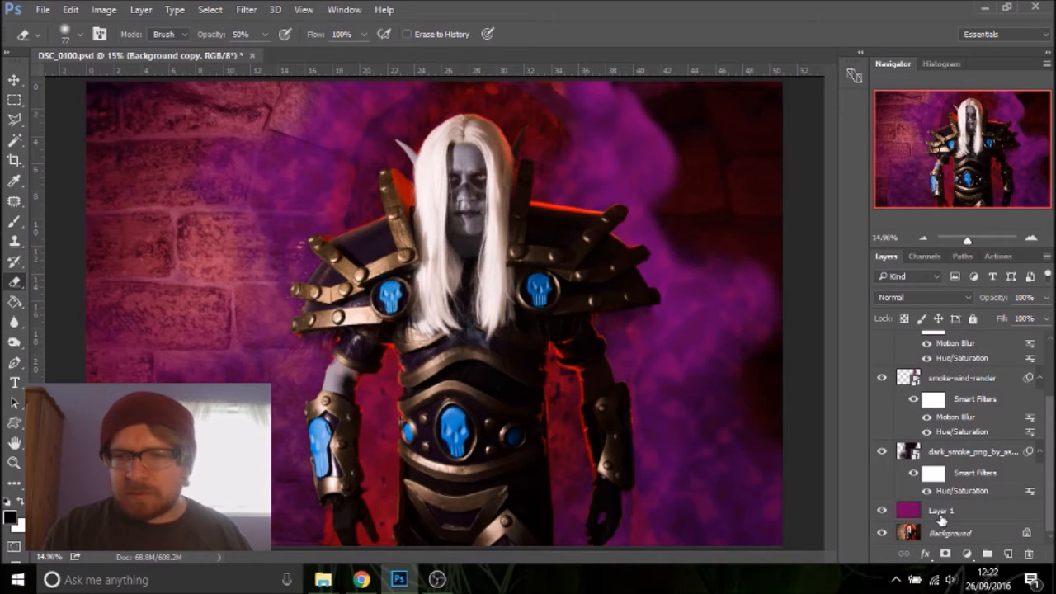
click(882, 512)
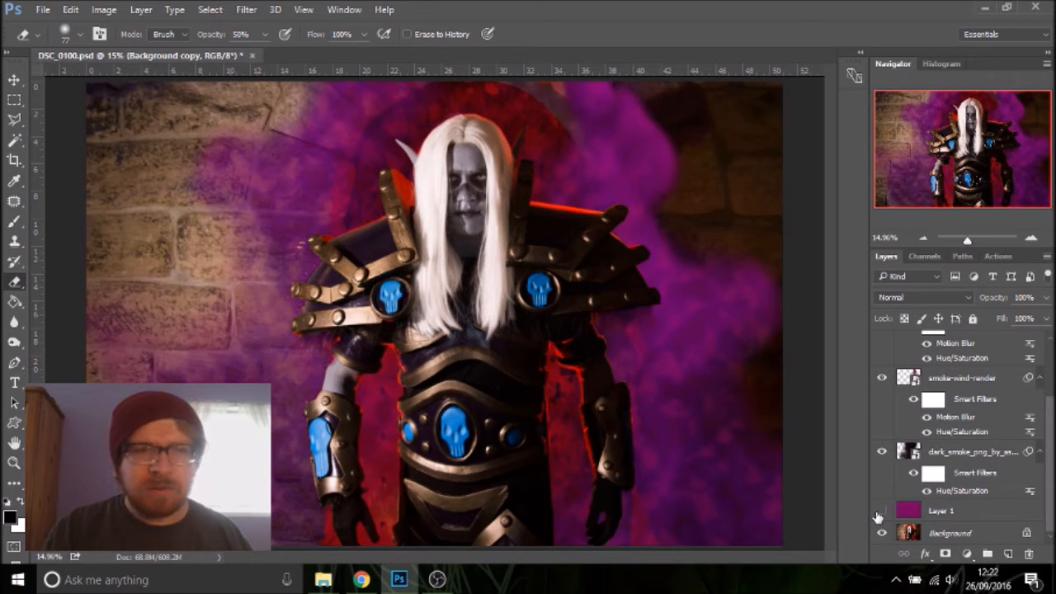
Make the purple Layer 1 visible again and set its opacity to 15%
click(881, 512)
click(876, 514)
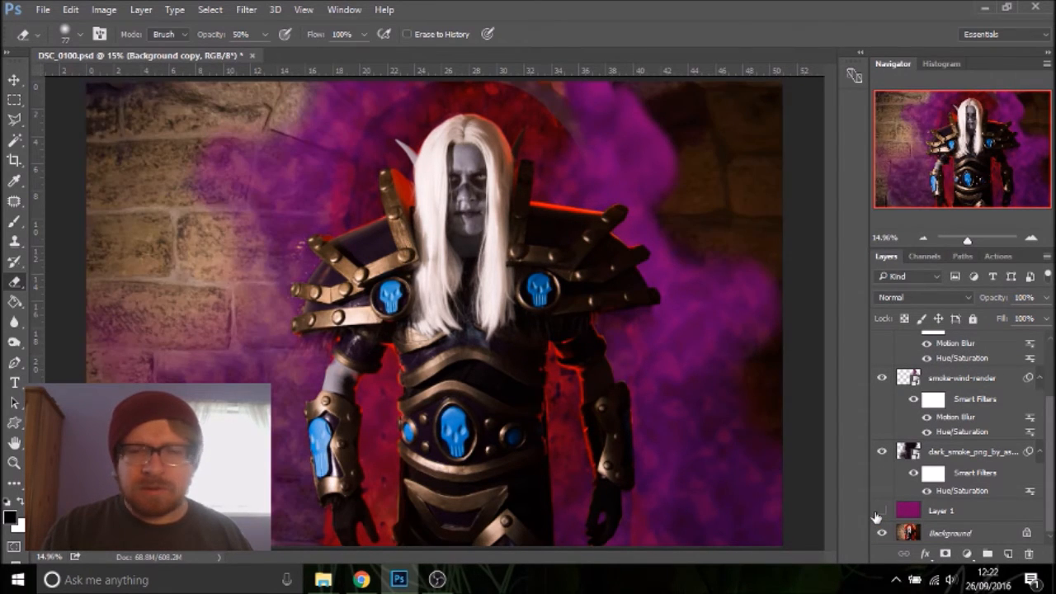
click(881, 512)
click(953, 513)
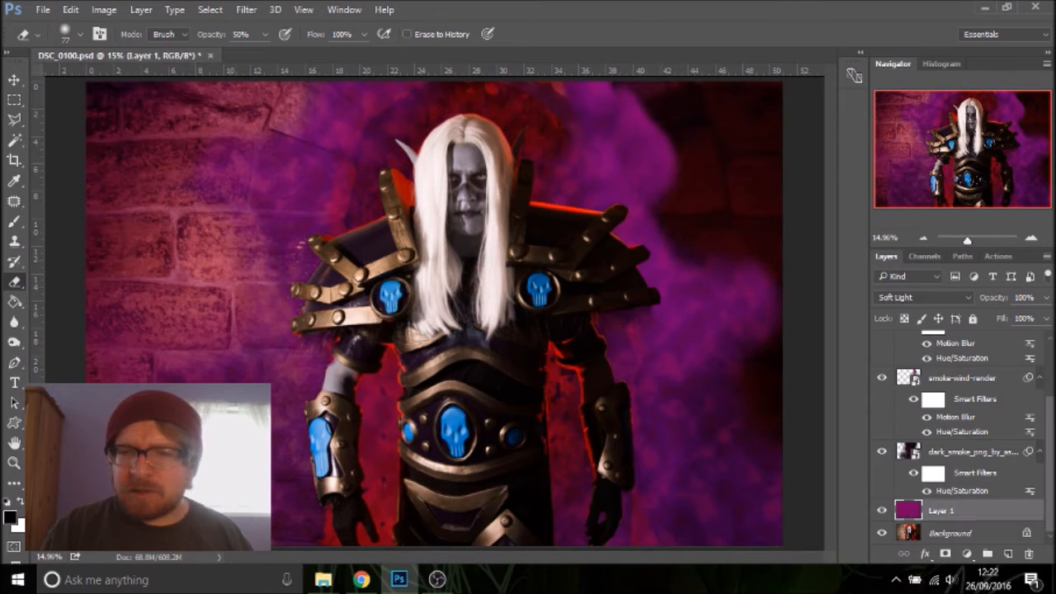
click(1044, 299)
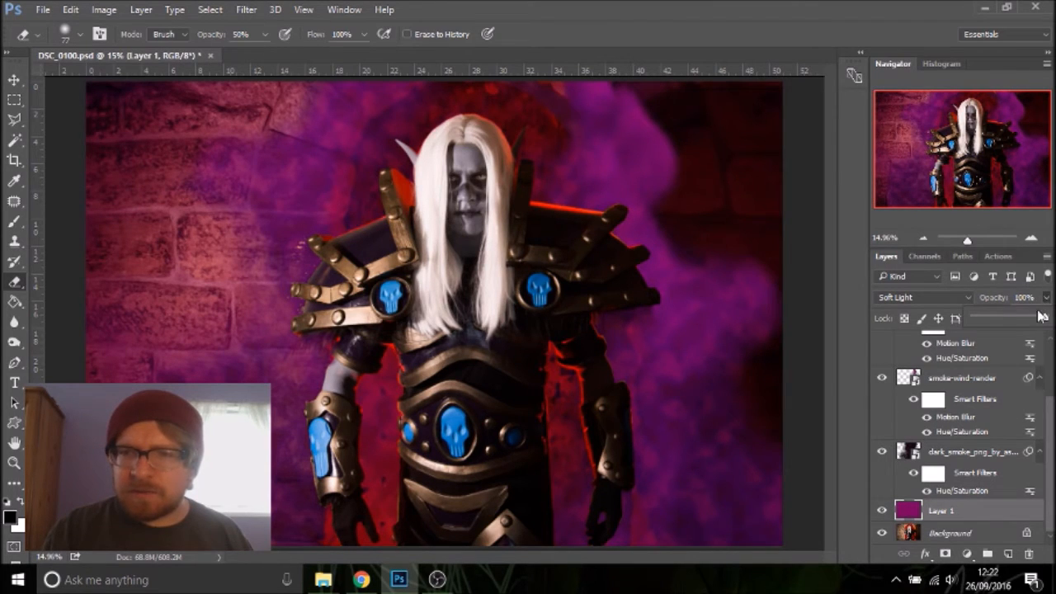
drag(995, 318, 987, 319)
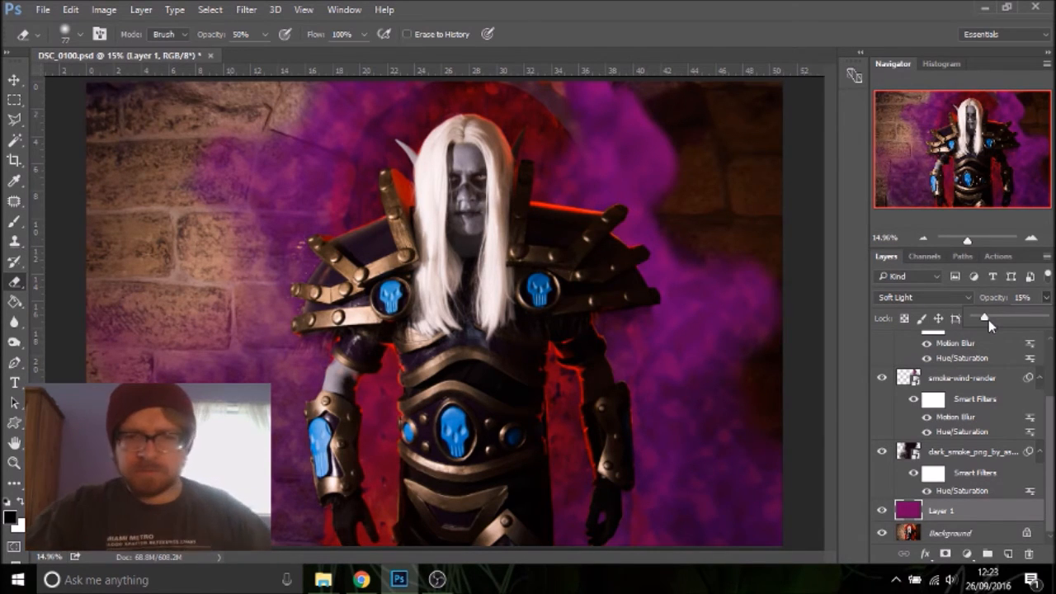
Browse the Renders folder and place the sand_wind PNG into the portal composite above Layer 1
click(964, 237)
mouse_move(964, 237)
mouse_down()
mouse_move(950, 238)
mouse_move(967, 243)
mouse_up()
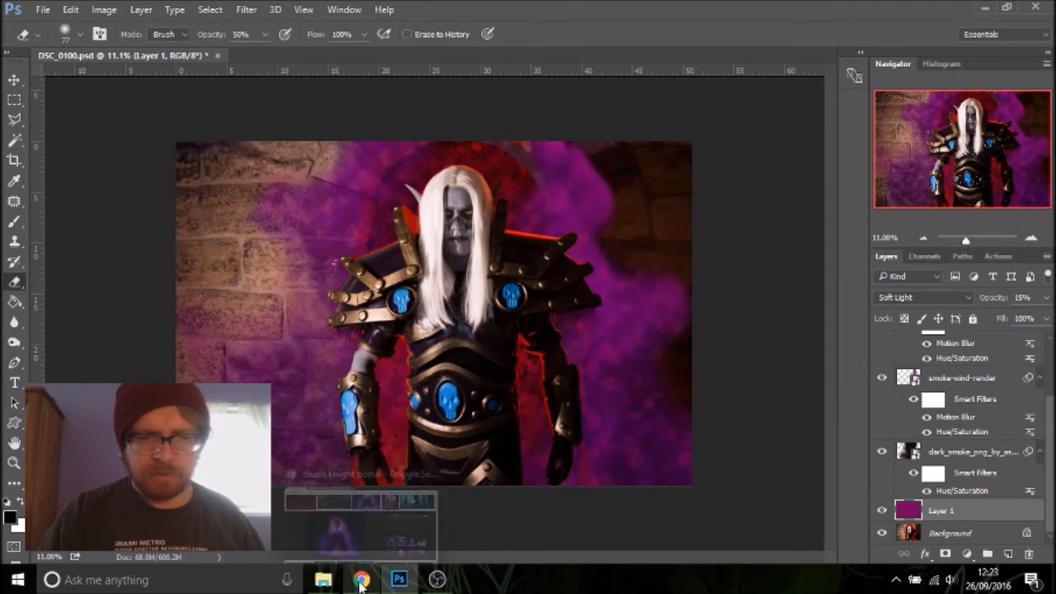
mouse_move(326, 588)
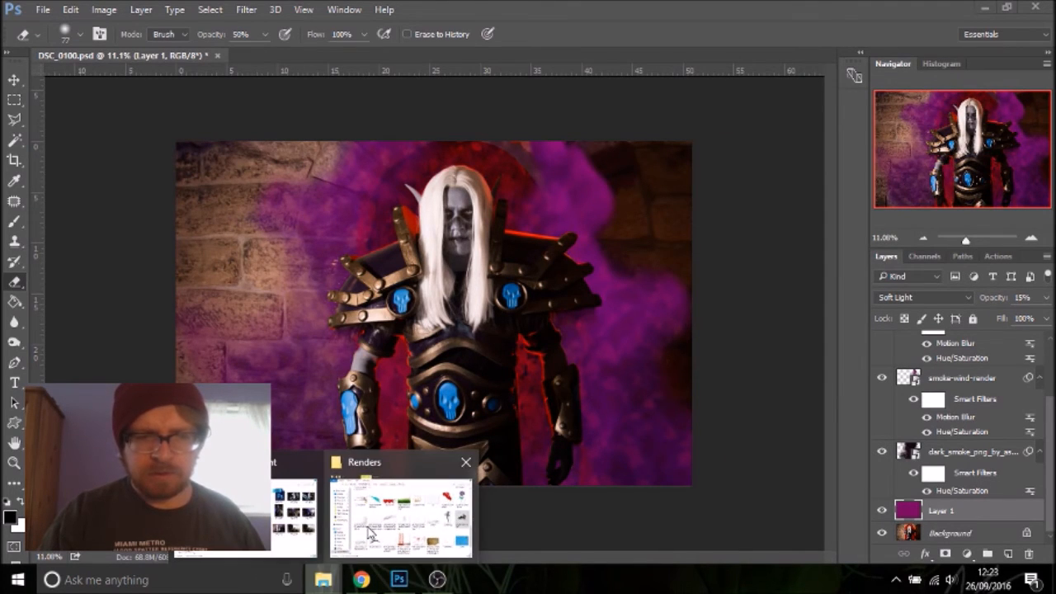
click(396, 512)
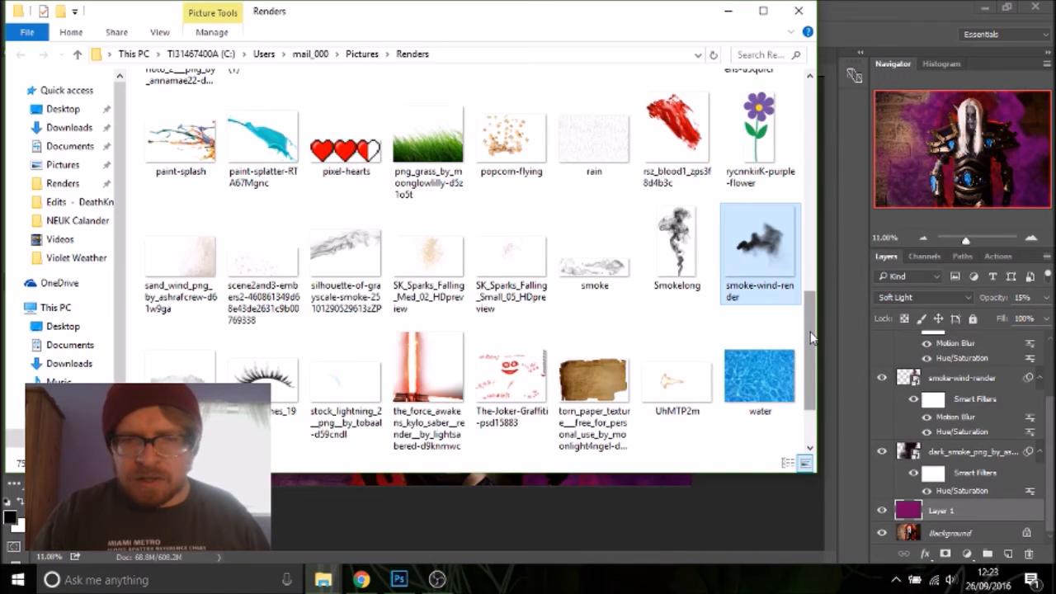
scroll(812, 375, down, 2)
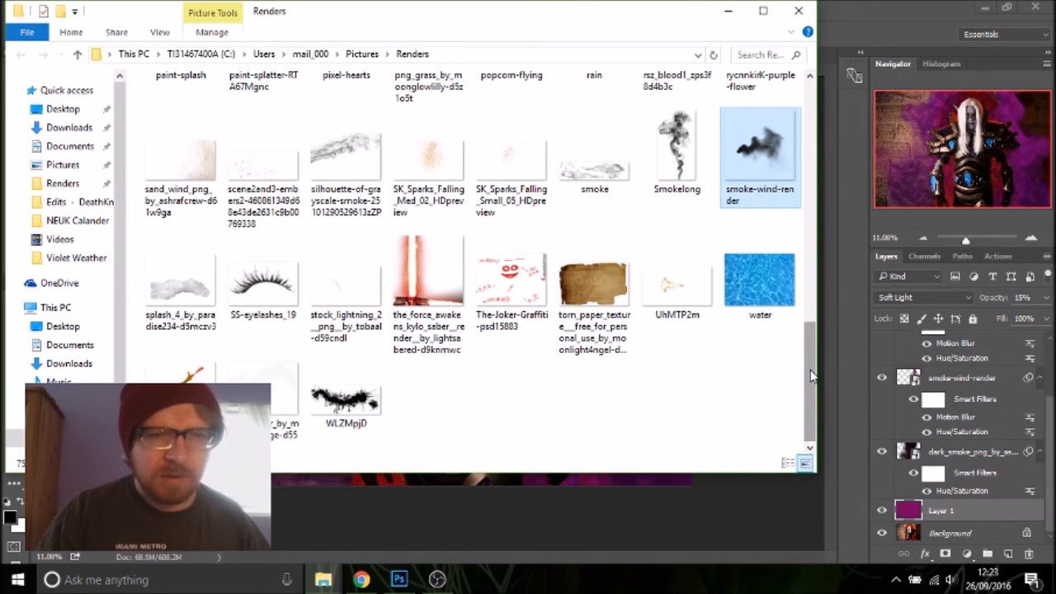
drag(811, 375, 804, 282)
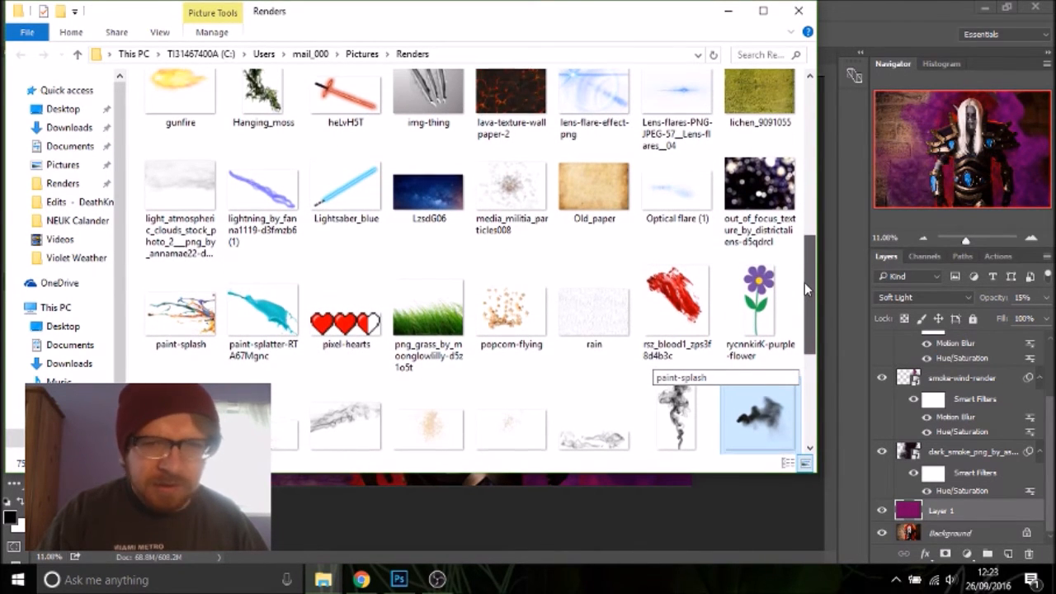
mouse_move(804, 283)
mouse_down()
mouse_move(789, 116)
mouse_move(782, 326)
mouse_up()
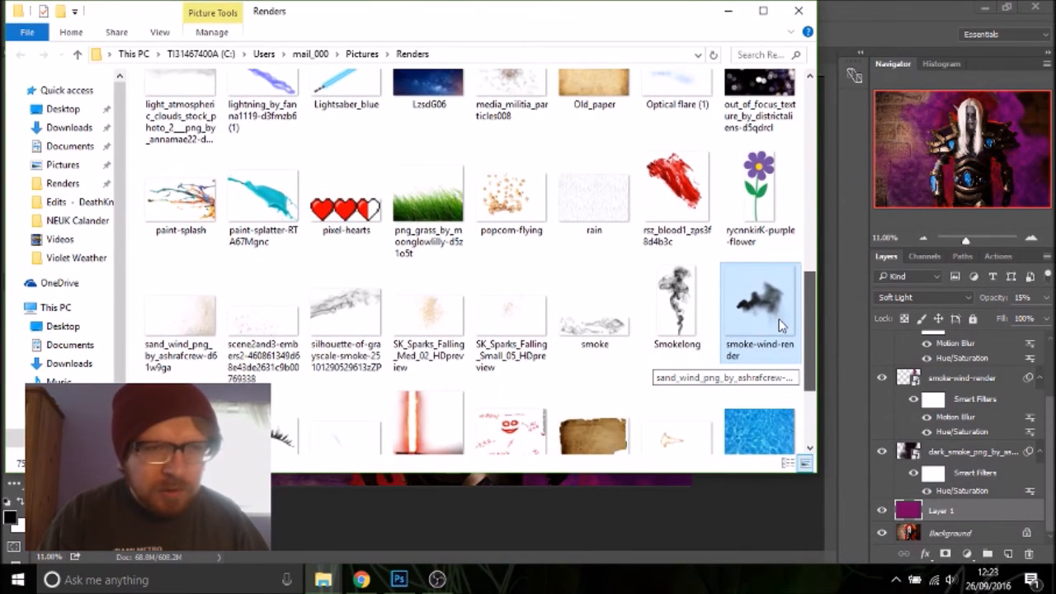
scroll(779, 324, down, 3)
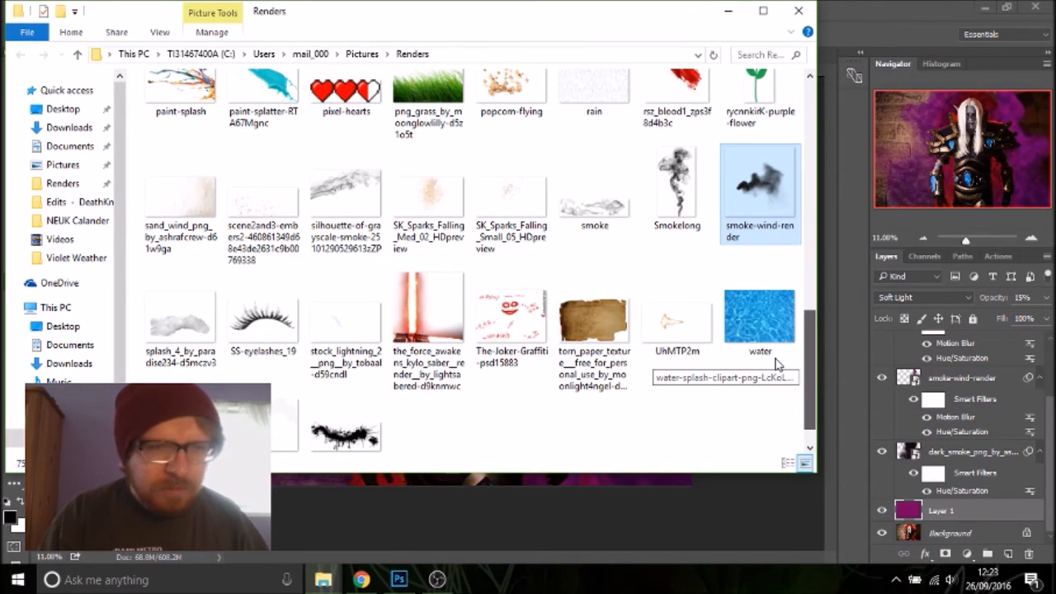
drag(171, 212, 315, 482)
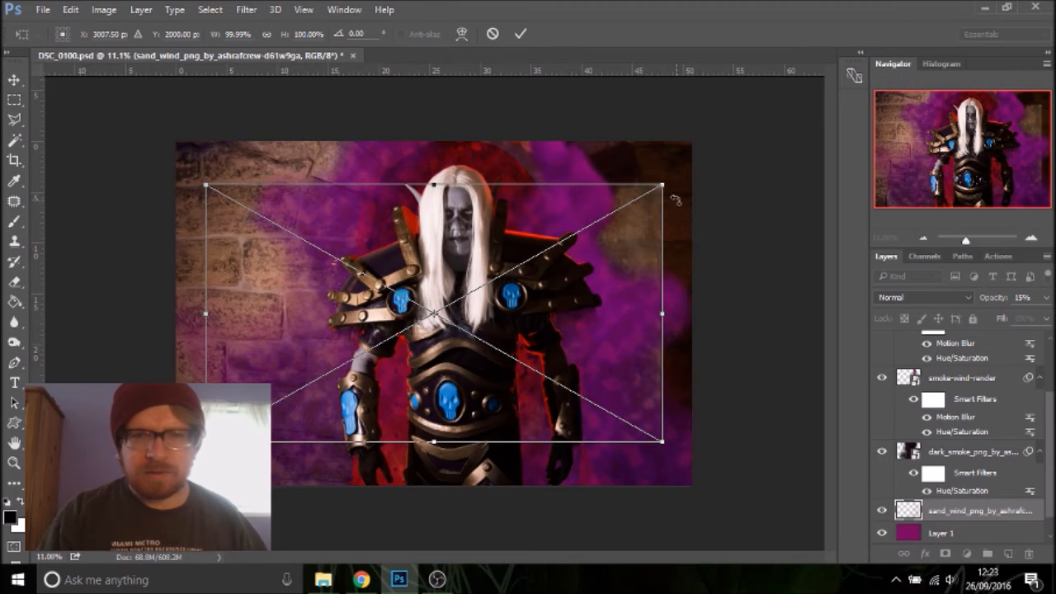
Rotate the placed sand wind image 90° and stretch its height to 211.53% so that it covers the photo
drag(677, 173, 501, 439)
drag(486, 334, 356, 293)
drag(433, 265, 720, 256)
key(shift+alt+f)
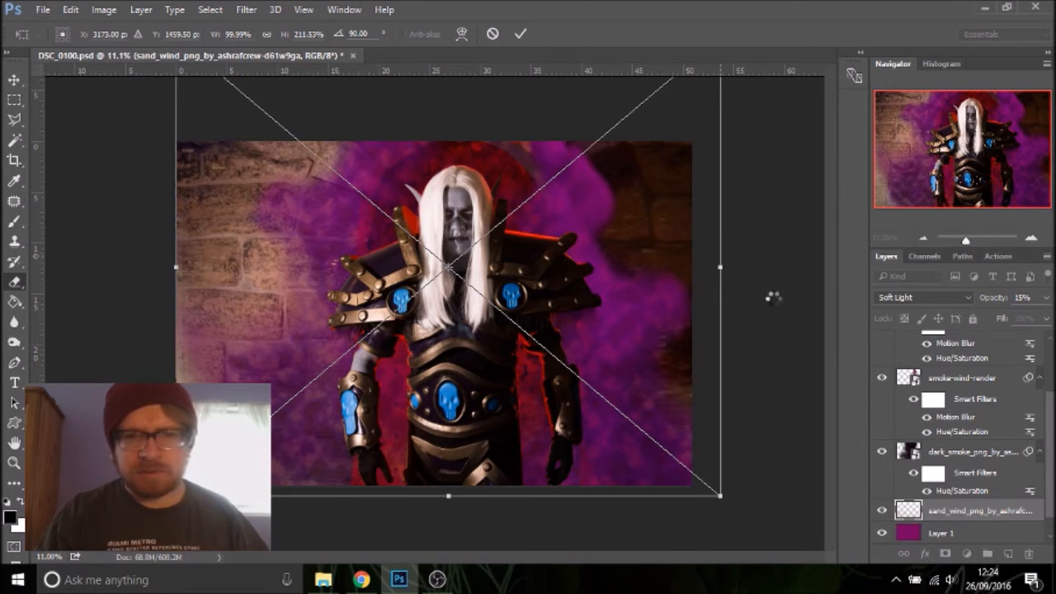
Move the sand wind layer above Background copy to the top of the layer stack and flip it horizontally
drag(987, 511, 958, 339)
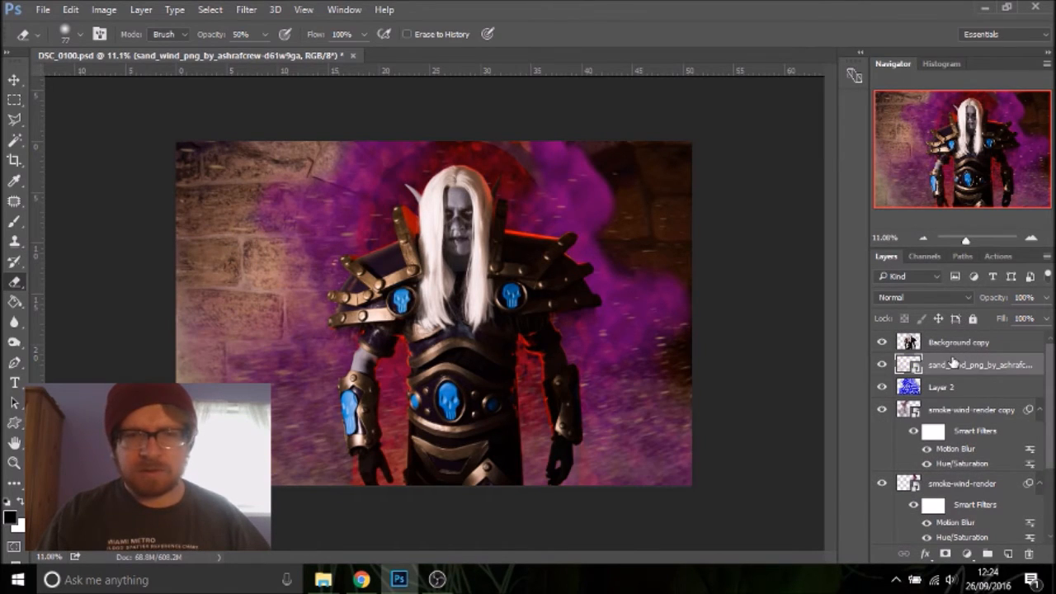
mouse_move(953, 362)
mouse_down()
mouse_move(949, 332)
mouse_move(950, 344)
mouse_up()
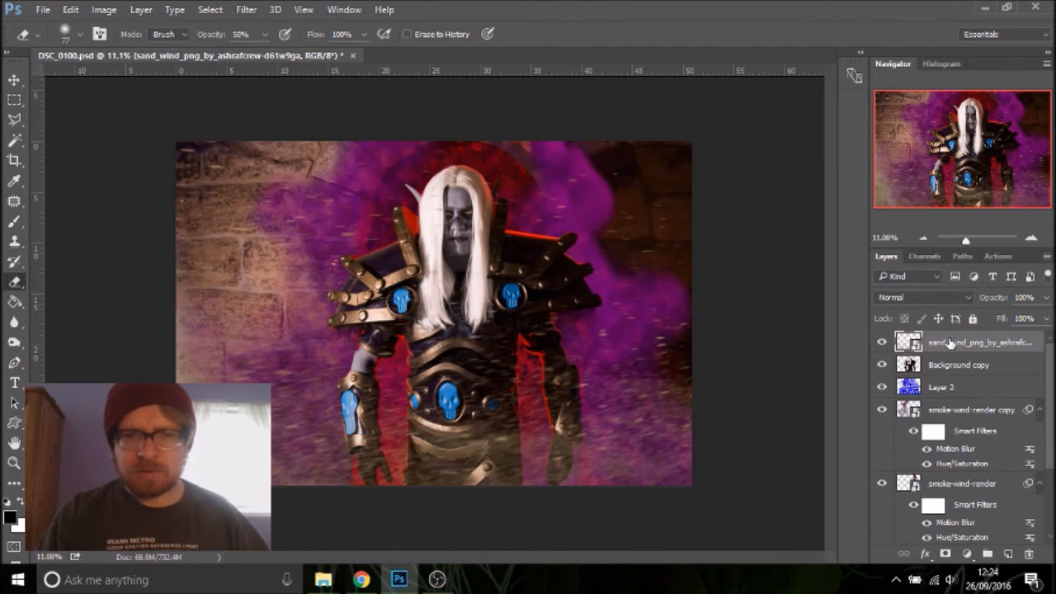
click(70, 11)
mouse_move(174, 311)
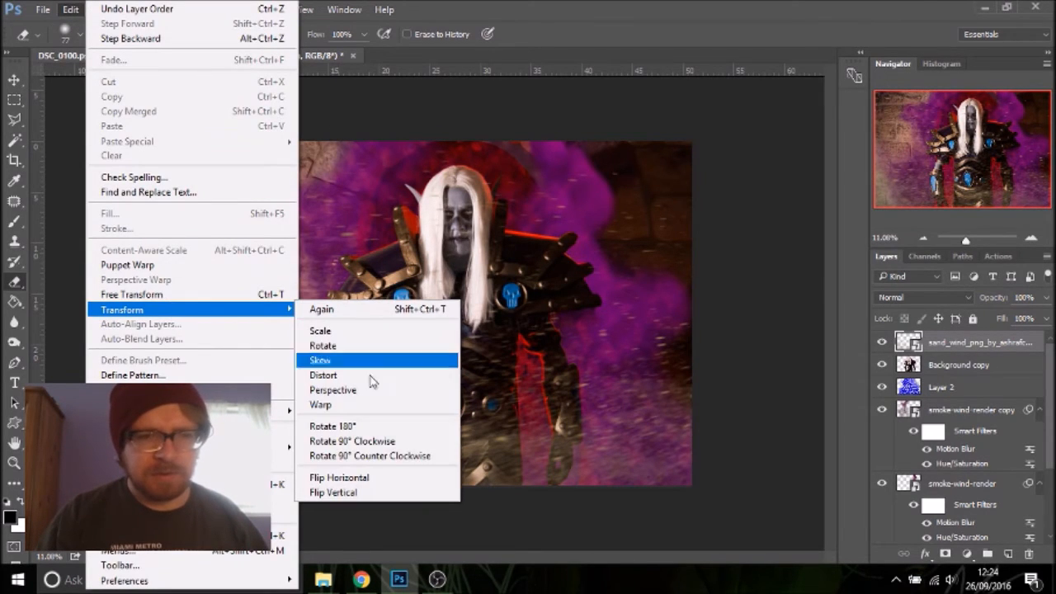
click(395, 482)
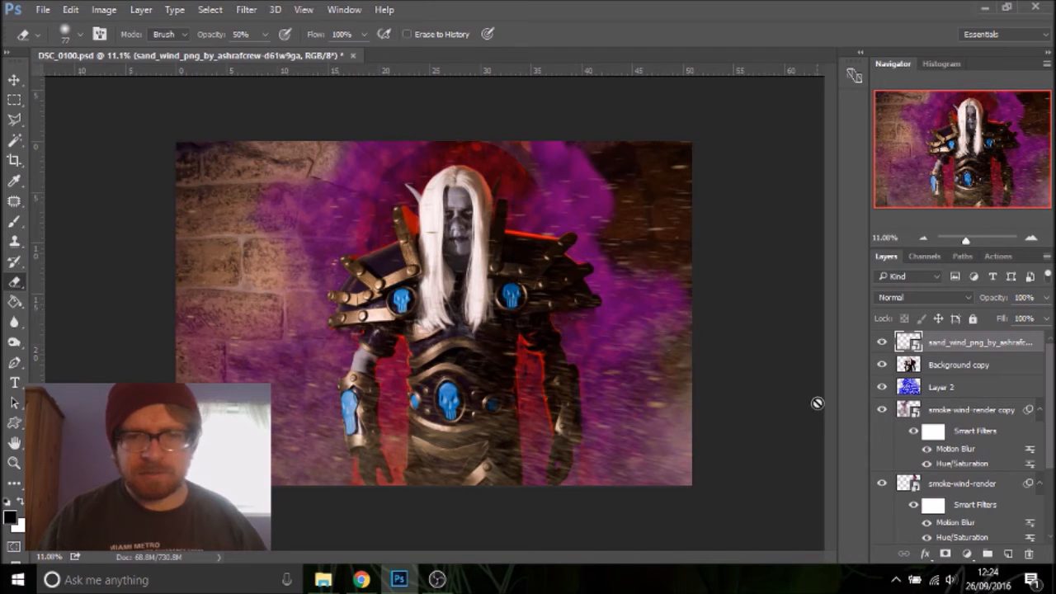
Colorize the sand wind layer with Hue/Saturation, using hue 244, saturation 50 and lightness -1
key(ctrl+u)
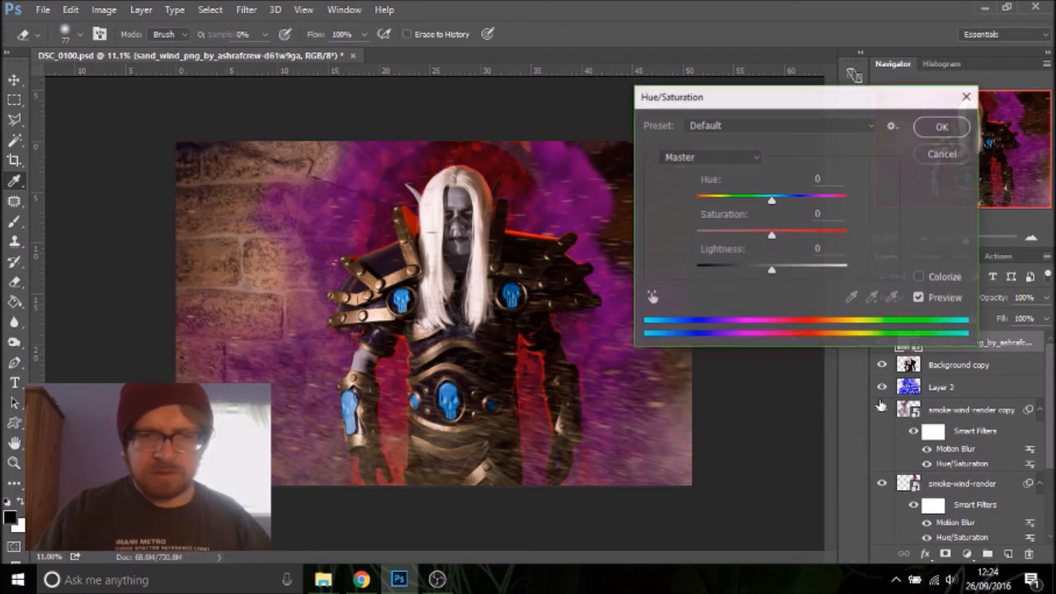
click(920, 279)
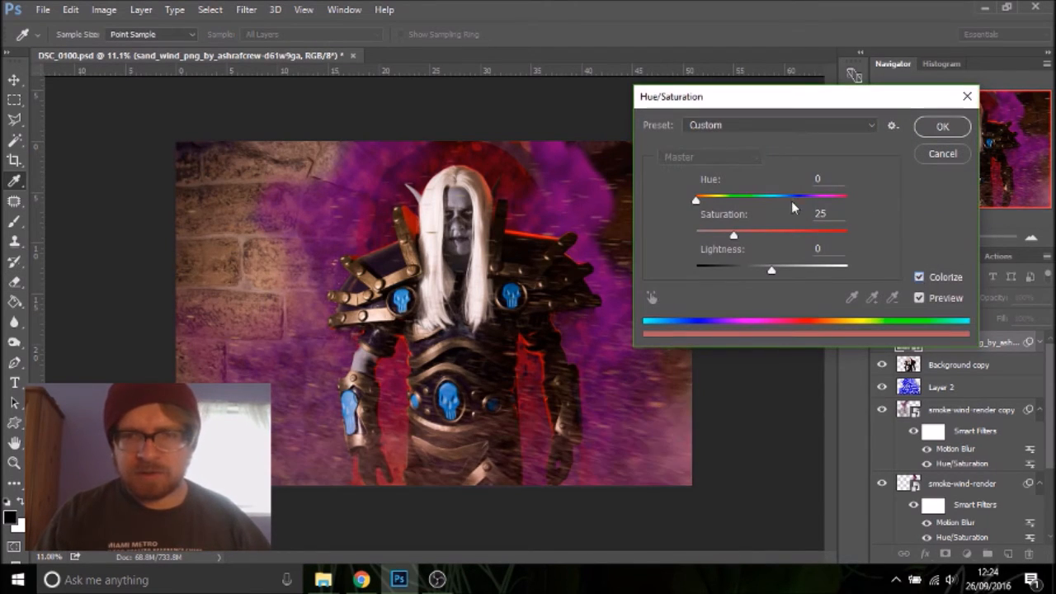
drag(792, 202, 800, 202)
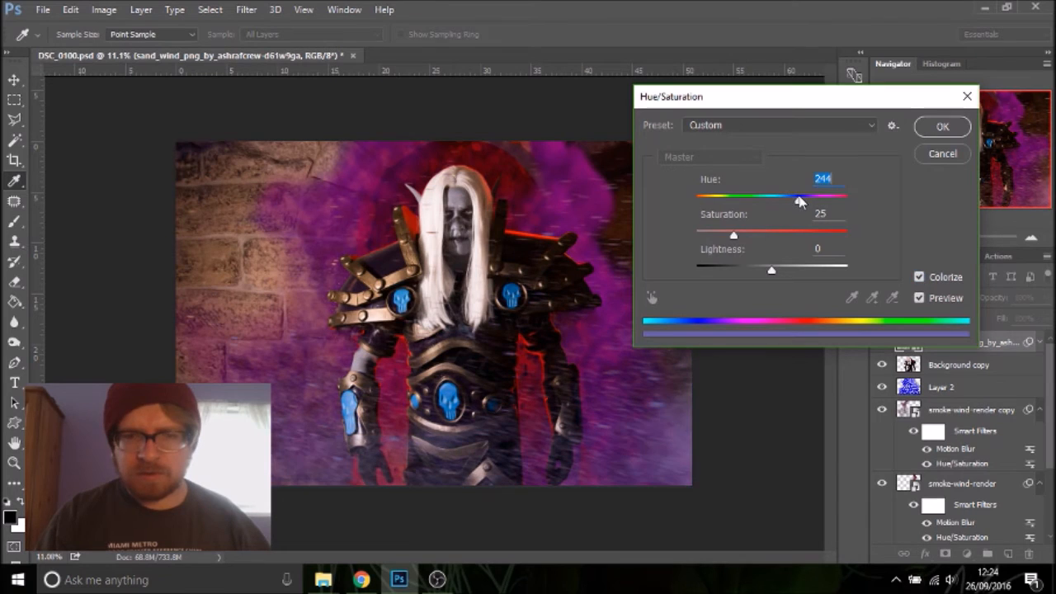
click(771, 237)
drag(768, 237, 772, 237)
mouse_move(772, 279)
mouse_down()
mouse_move(794, 271)
mouse_move(772, 273)
mouse_up()
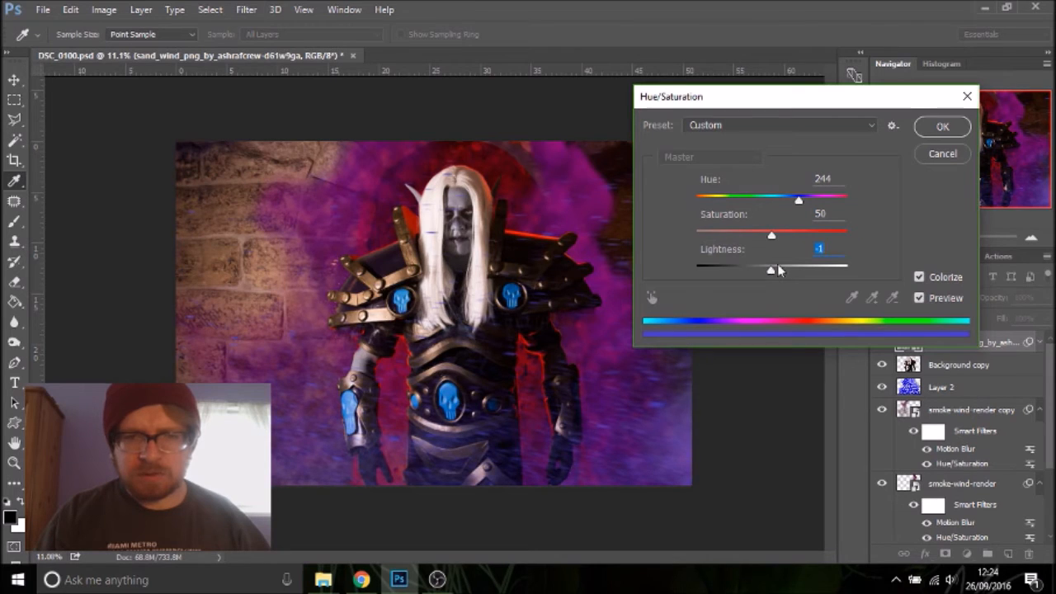
click(941, 126)
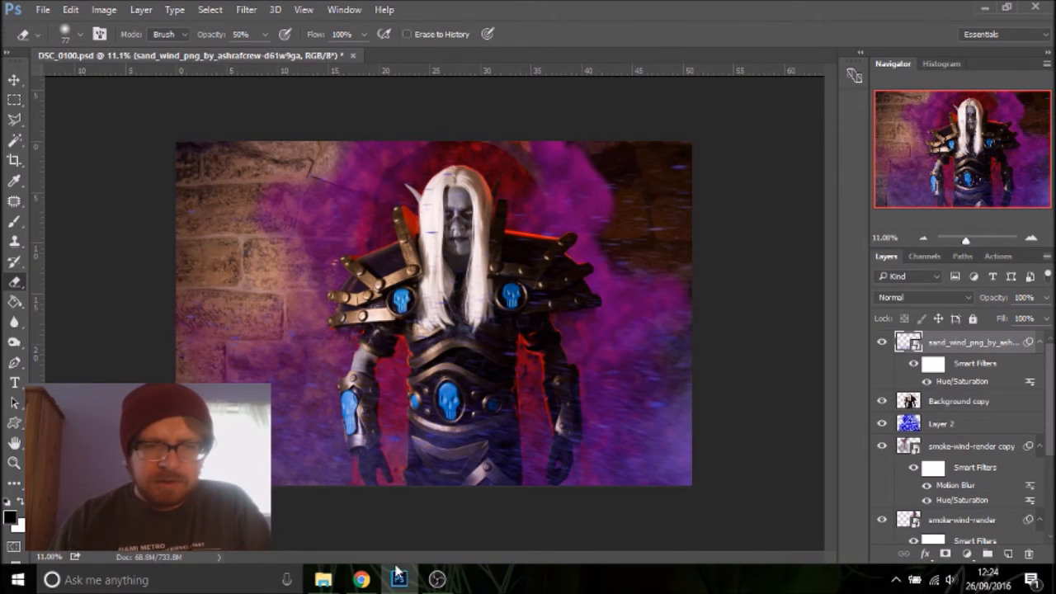
Check the death knight portal reference in Chrome, return to Photoshop and rasterize the sand wind layer
click(361, 580)
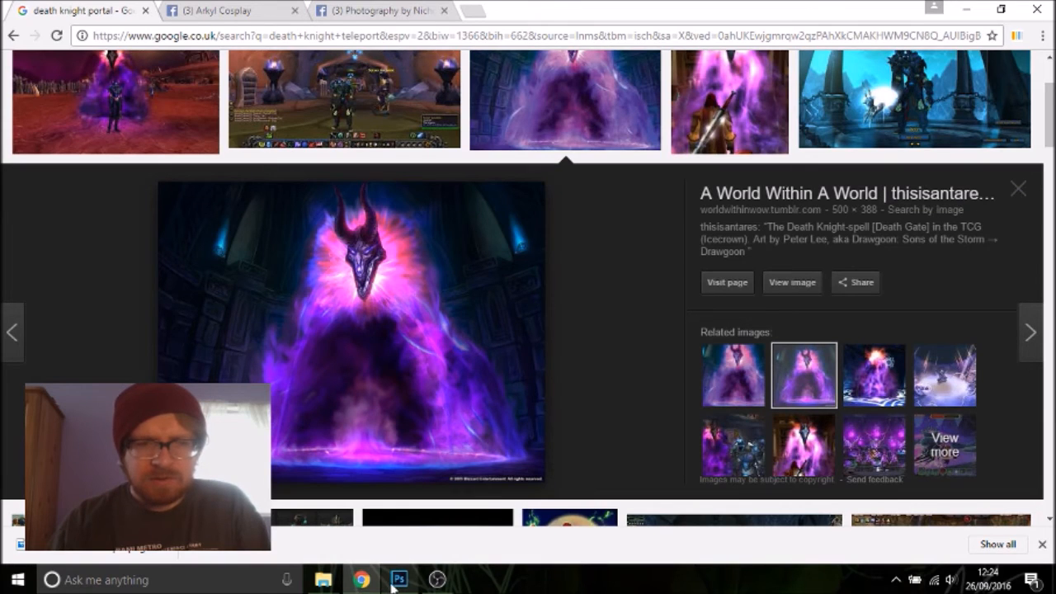
click(397, 582)
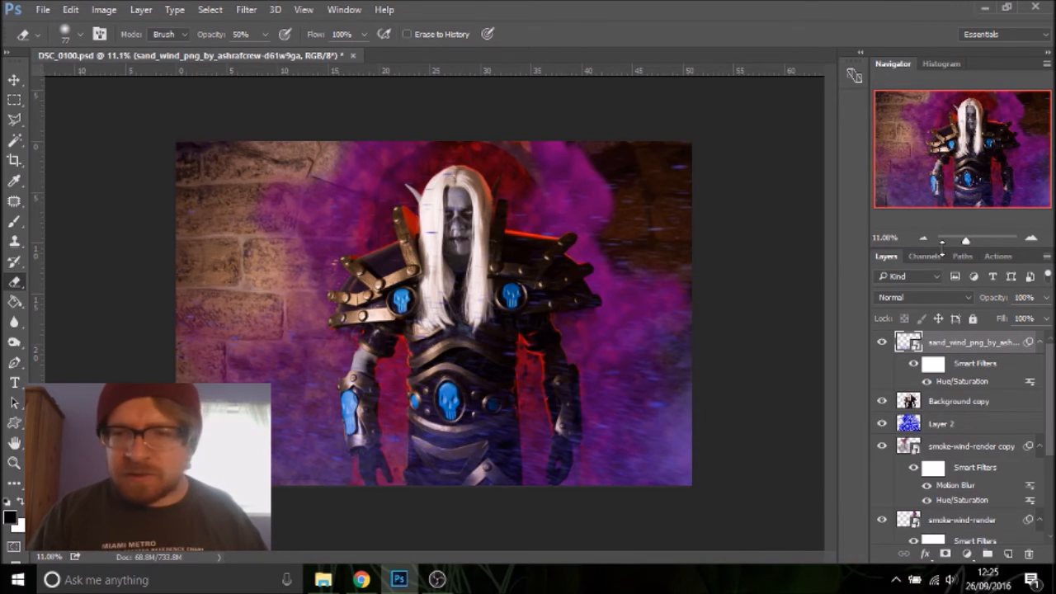
right_click(940, 347)
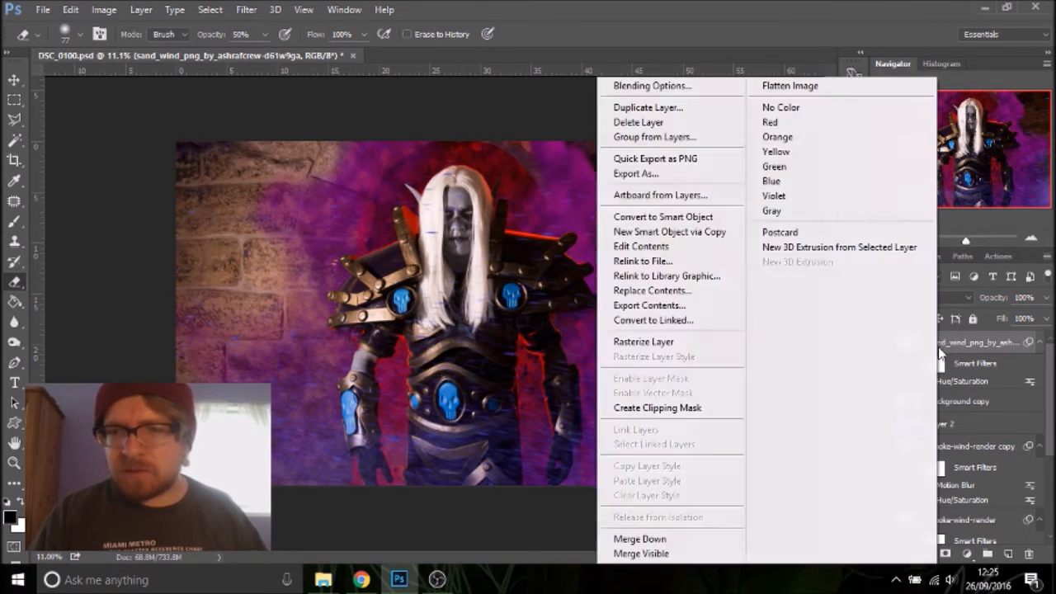
click(703, 340)
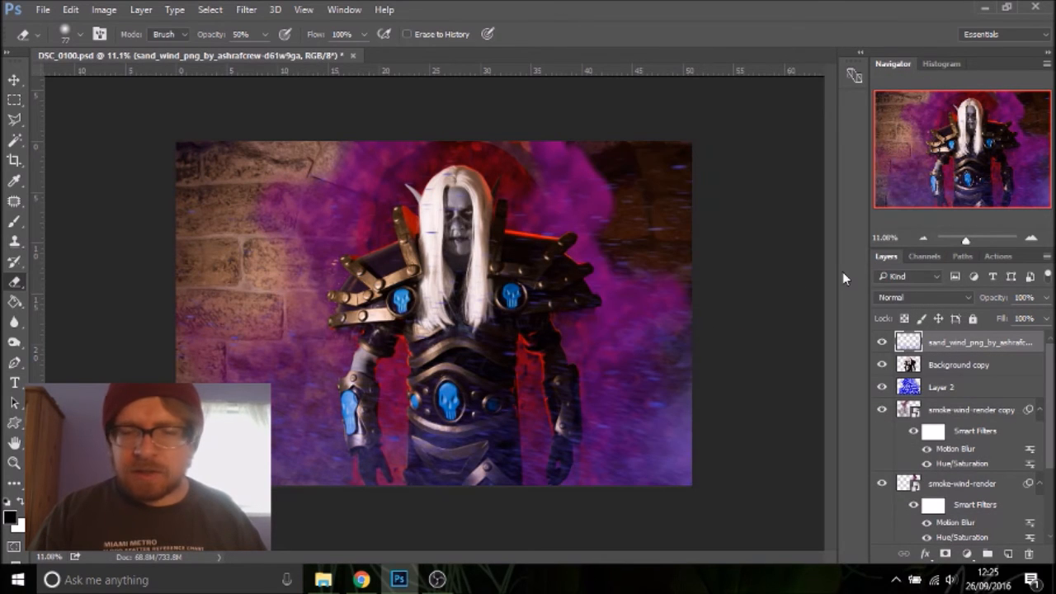
Fade the blue sand streaks over the face and hair on the sand wind layer with the 77 px eraser at 50% opacity
mouse_move(965, 240)
mouse_down()
mouse_move(949, 239)
mouse_move(977, 240)
mouse_up()
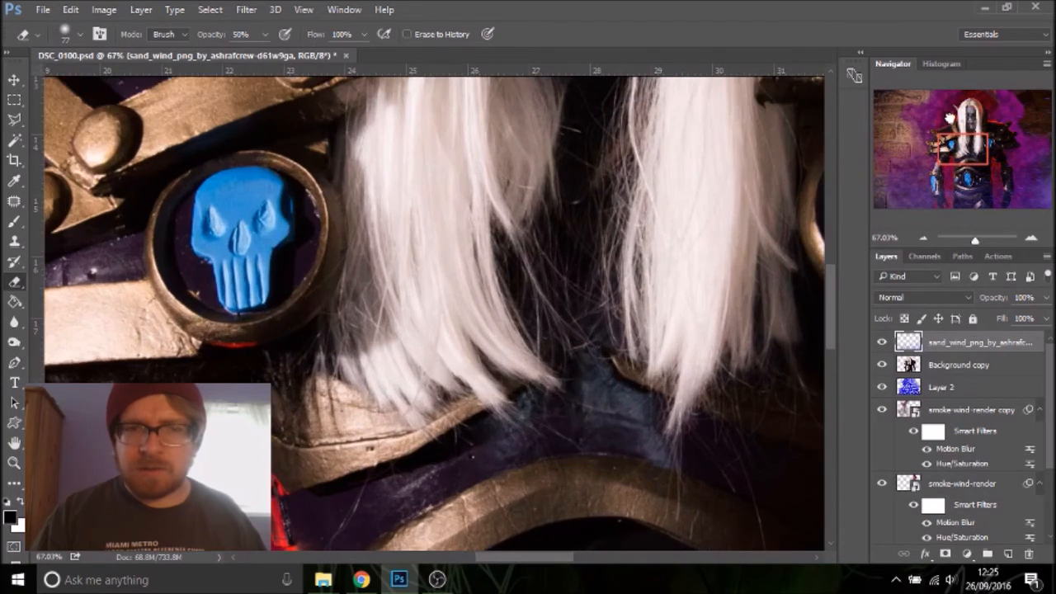
drag(950, 118, 951, 112)
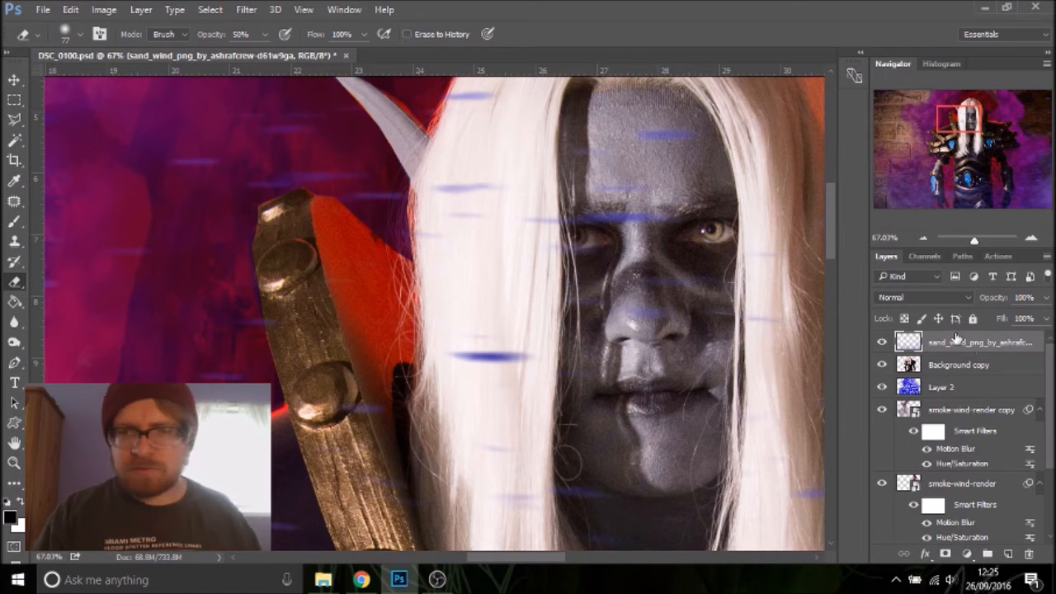
right_click(458, 250)
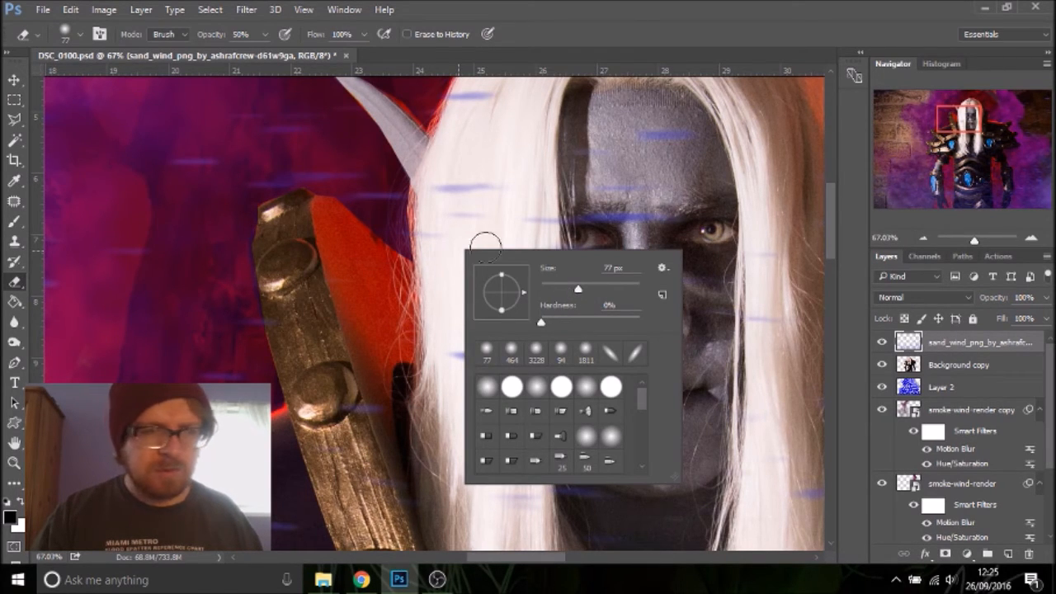
click(512, 209)
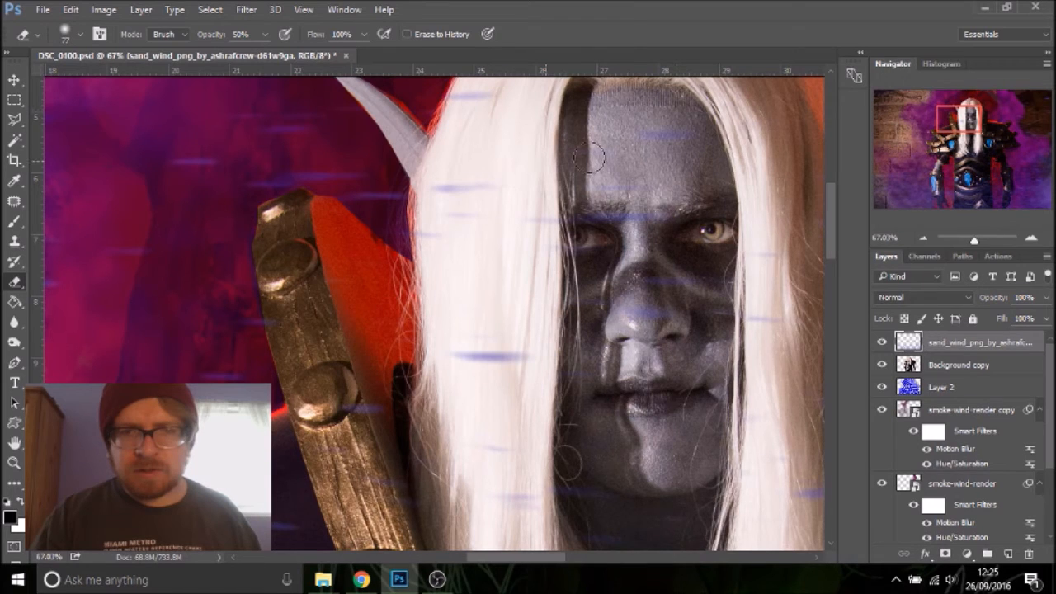
scroll(591, 158, up, 5)
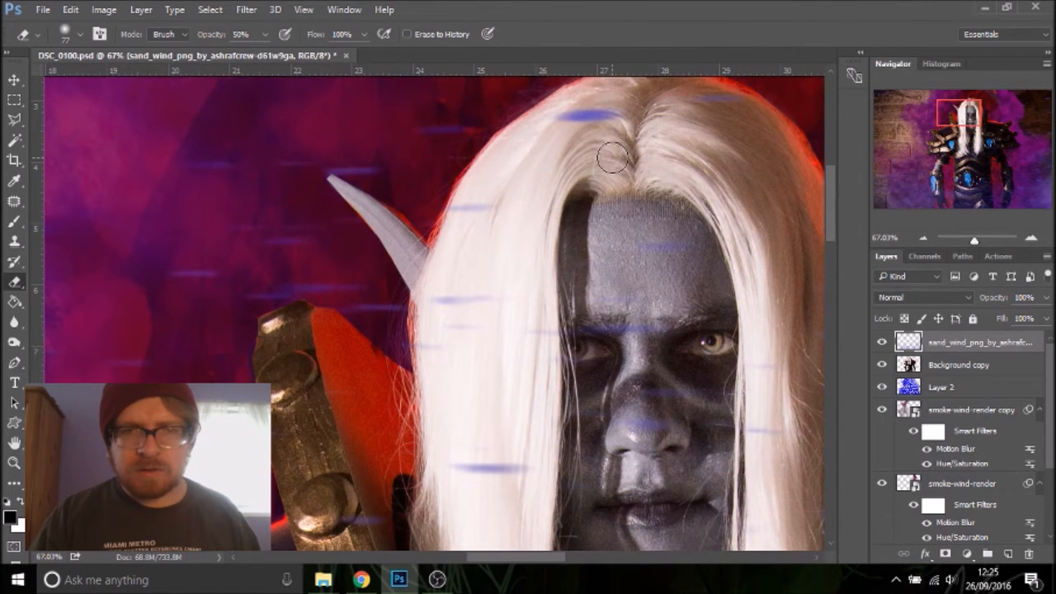
Select the Background copy layer and erase the red fringe along the top of the hair and beside the image's right ear
click(949, 365)
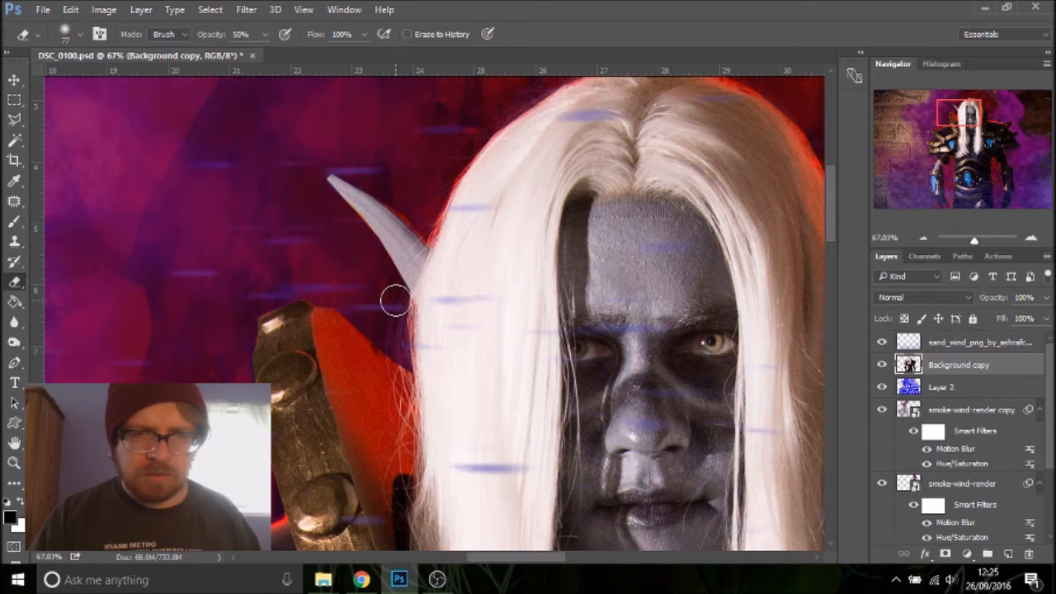
scroll(734, 241, up, 4)
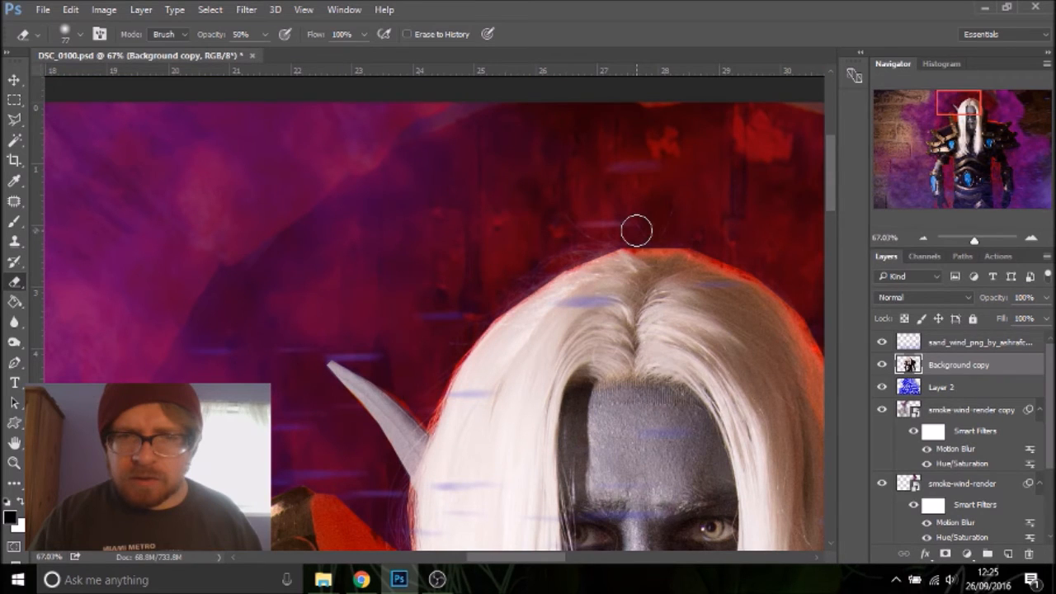
drag(973, 110, 995, 114)
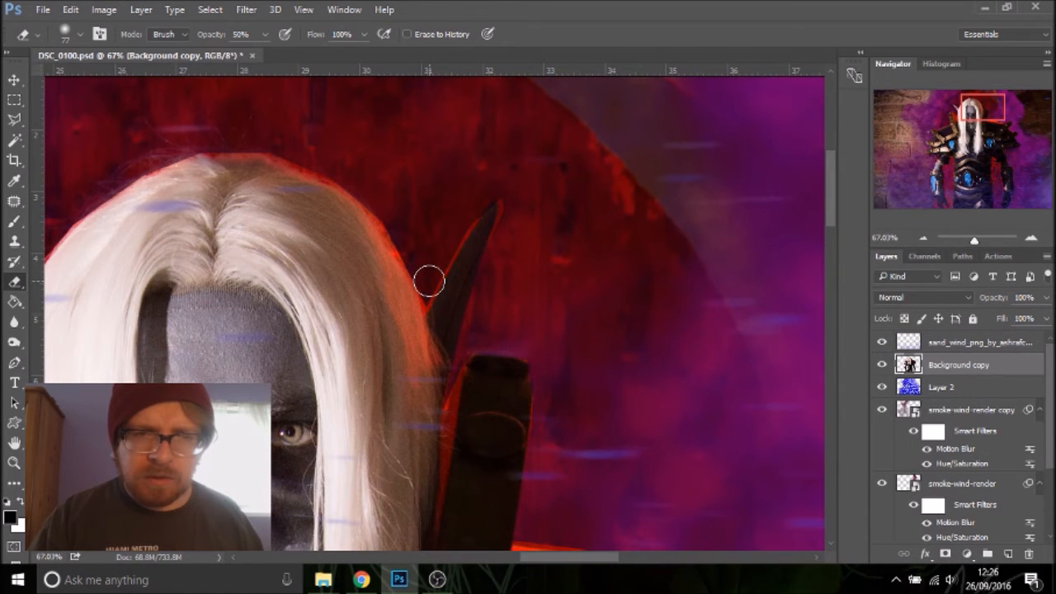
drag(428, 307, 393, 223)
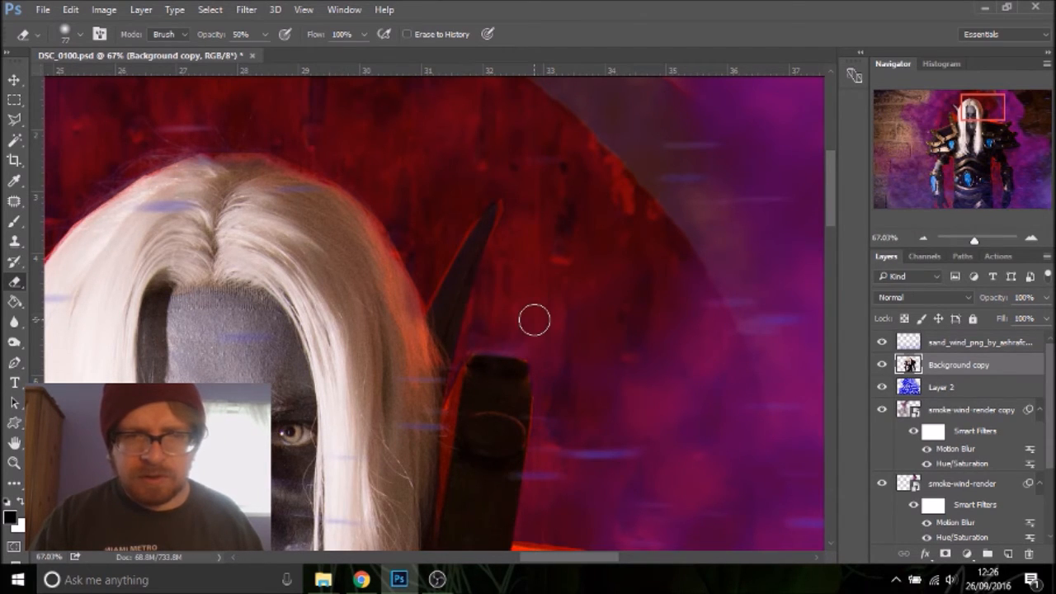
Set the lightness of the smoke-wind-render copy layer's Hue/Saturation smart filter to -2
scroll(534, 321, down, 1)
scroll(535, 320, down, 10)
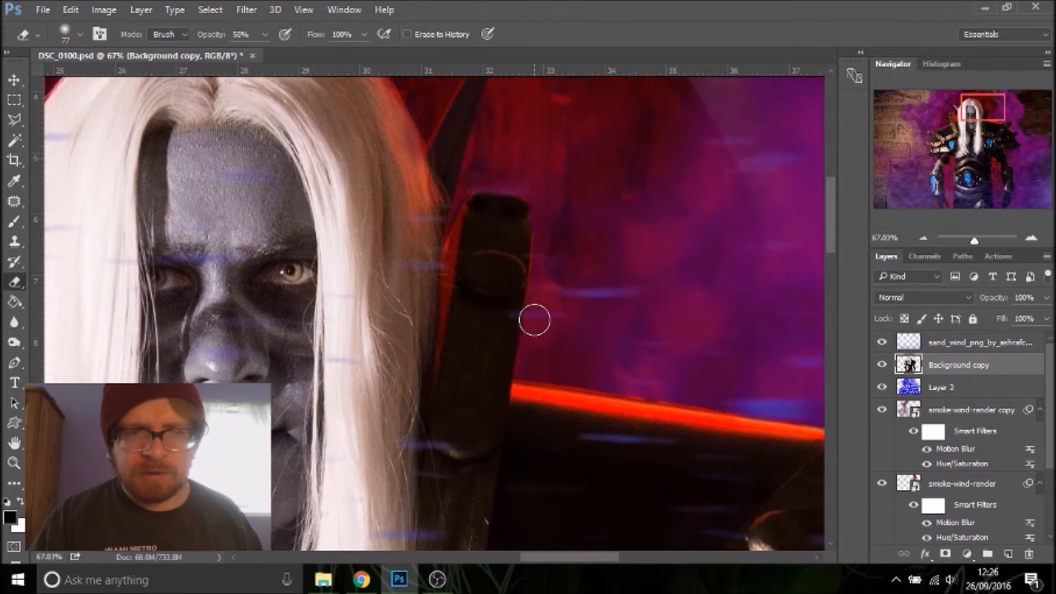
scroll(534, 321, up, 7)
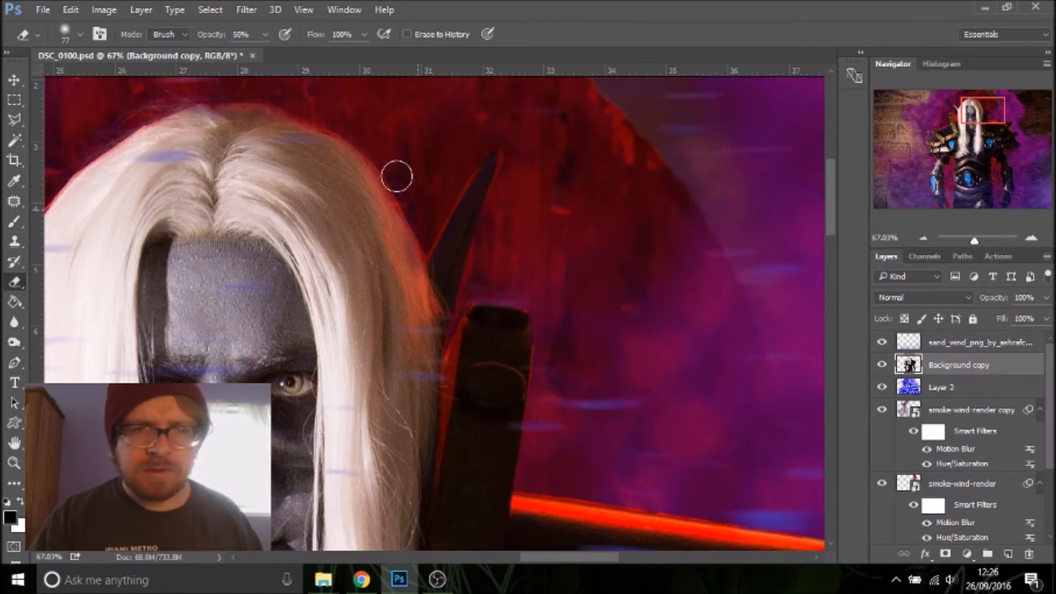
drag(984, 123, 968, 121)
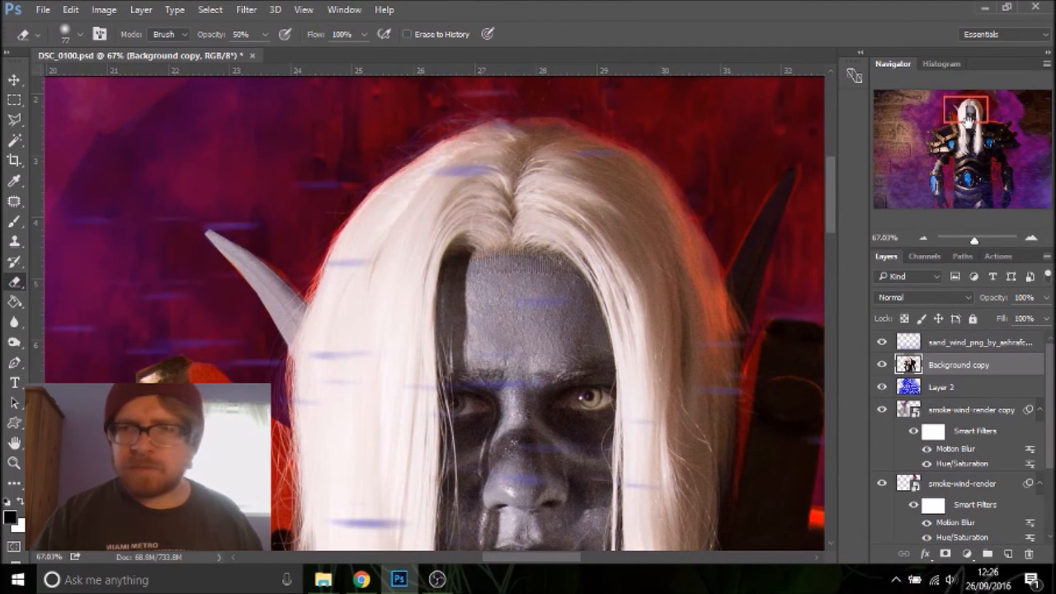
drag(974, 240, 967, 240)
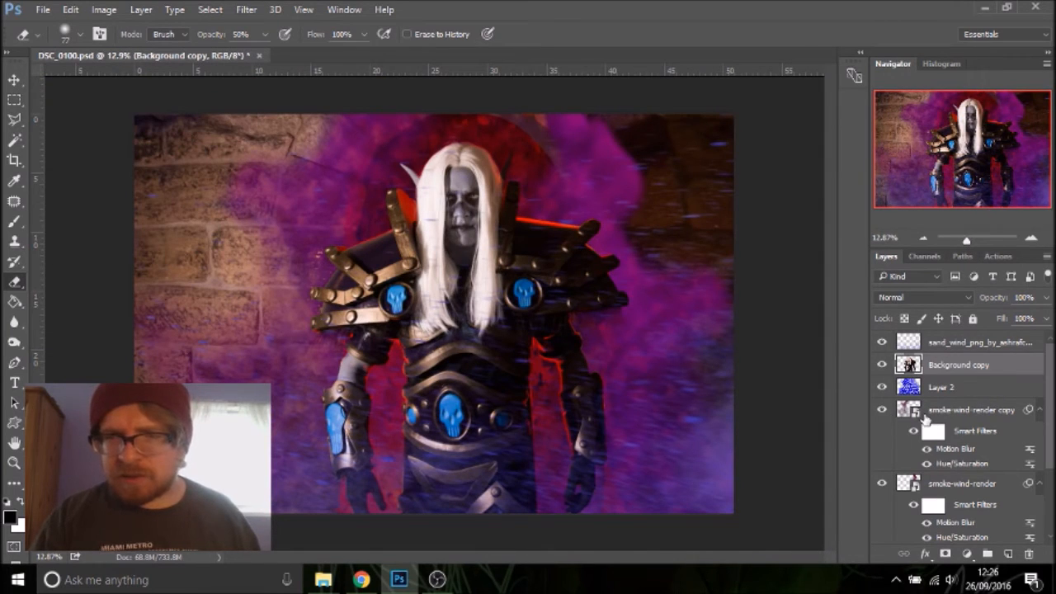
click(953, 420)
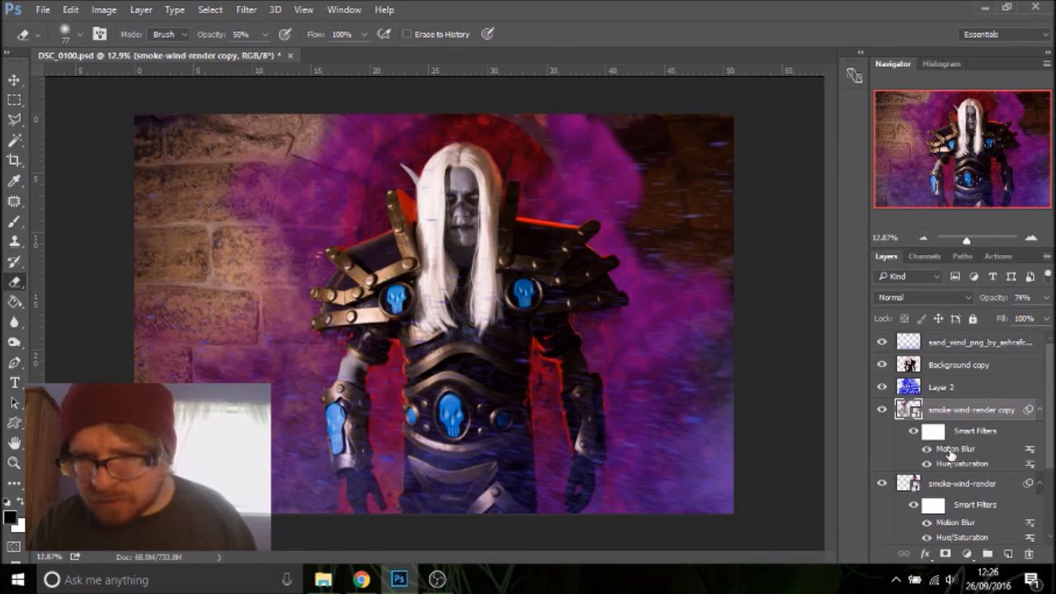
double_click(953, 456)
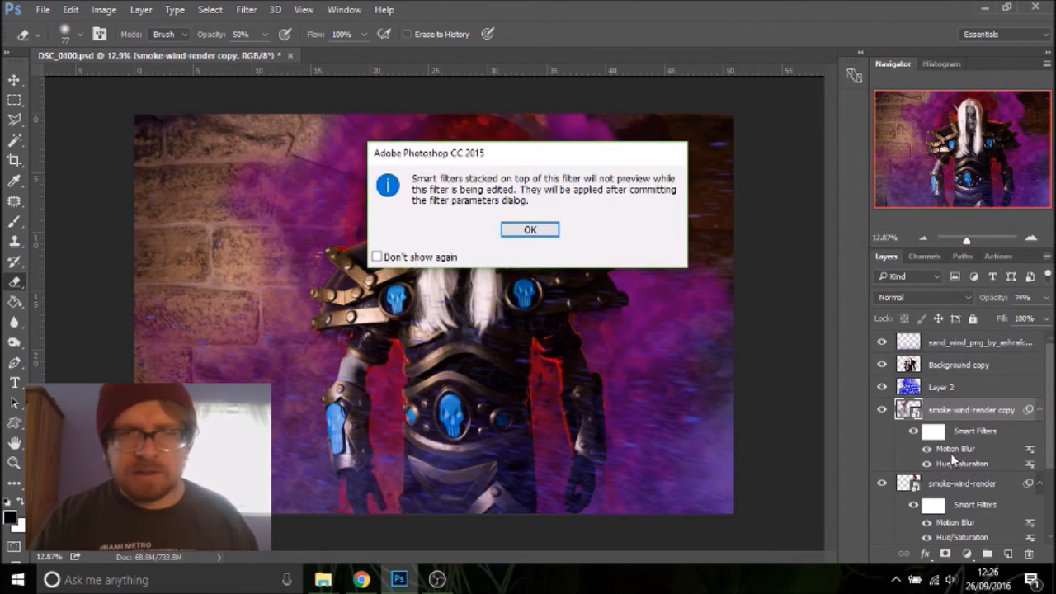
click(532, 230)
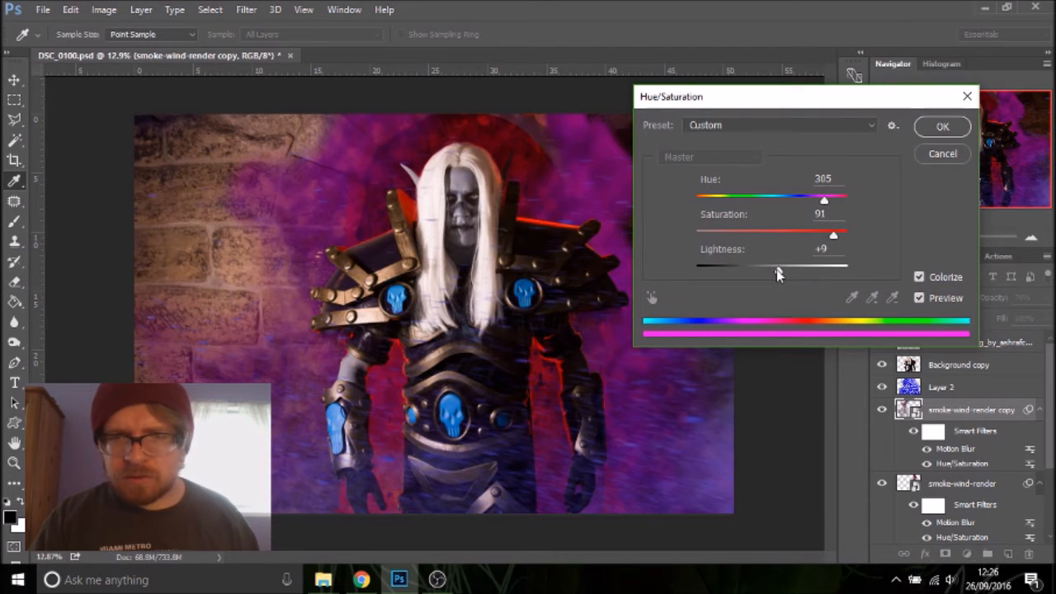
drag(776, 269, 771, 270)
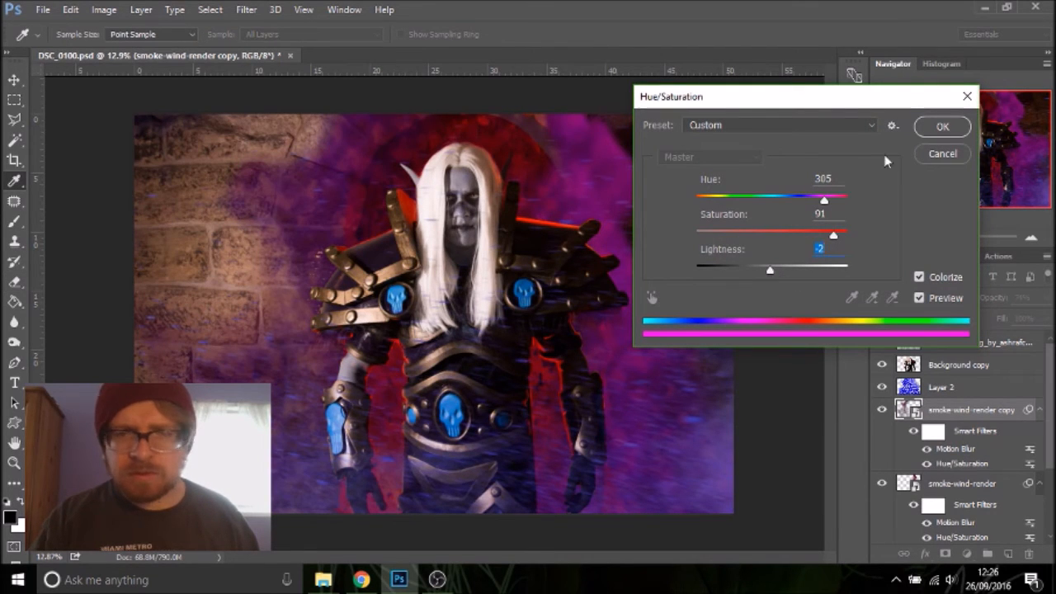
click(936, 132)
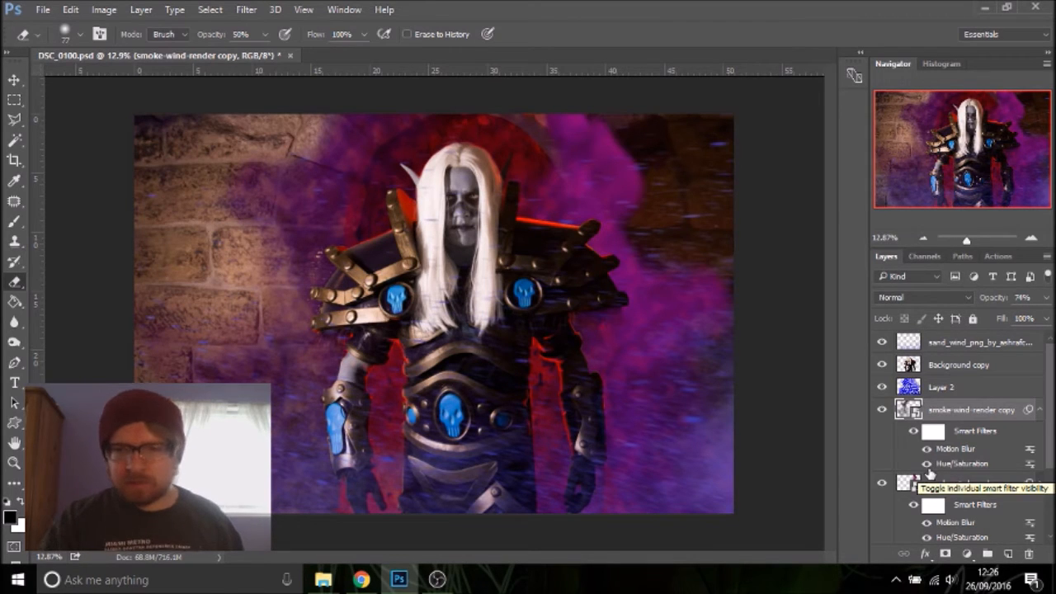
Set the smoke-wind-render layer's Hue/Saturation smart filter lightness to +3, turning off the stacked-filter notice for future edits
double_click(967, 540)
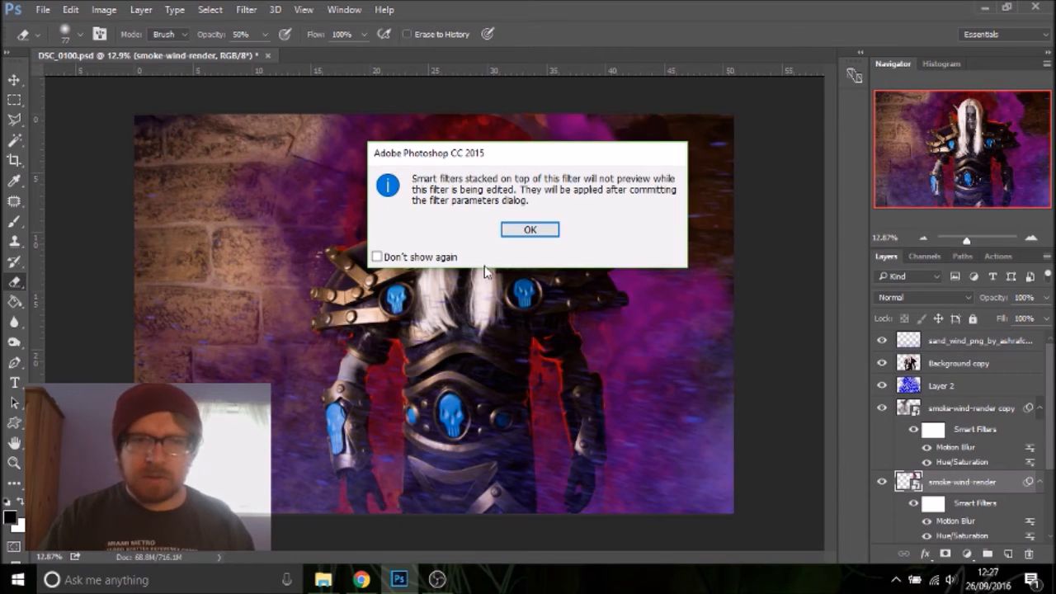
click(430, 260)
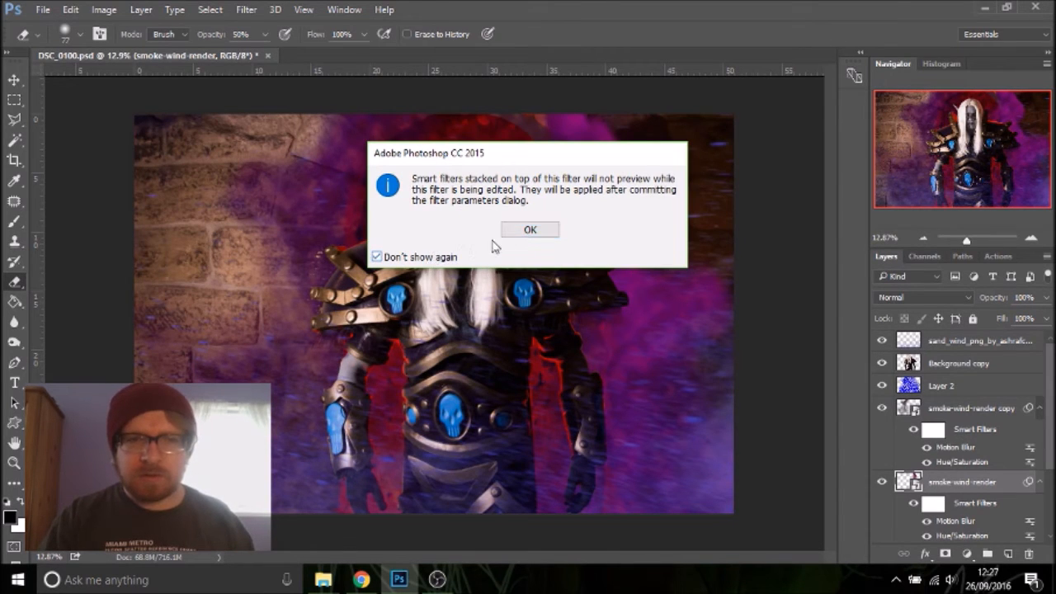
click(528, 231)
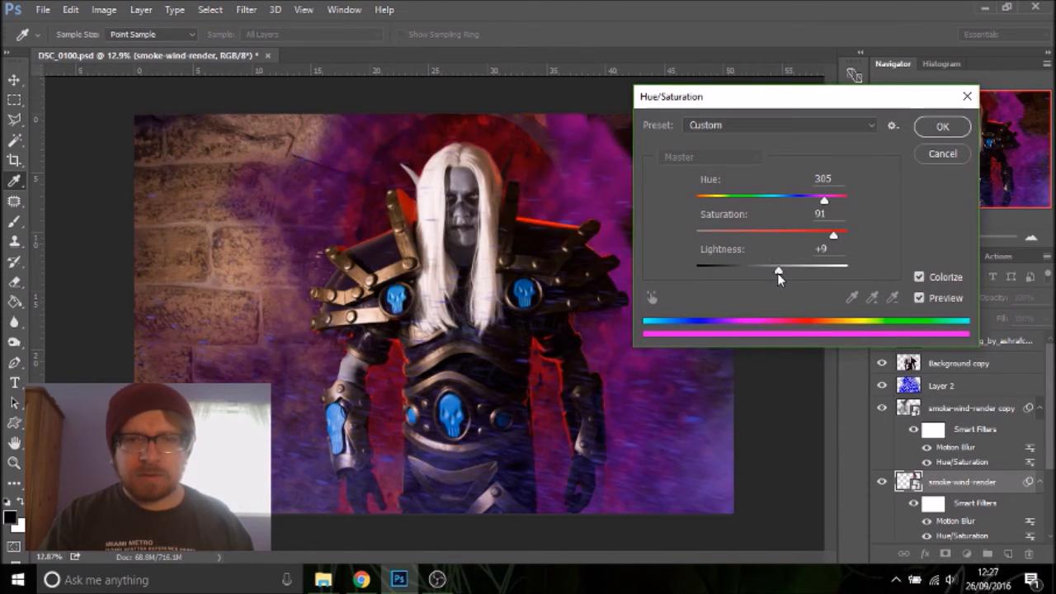
drag(777, 273, 774, 273)
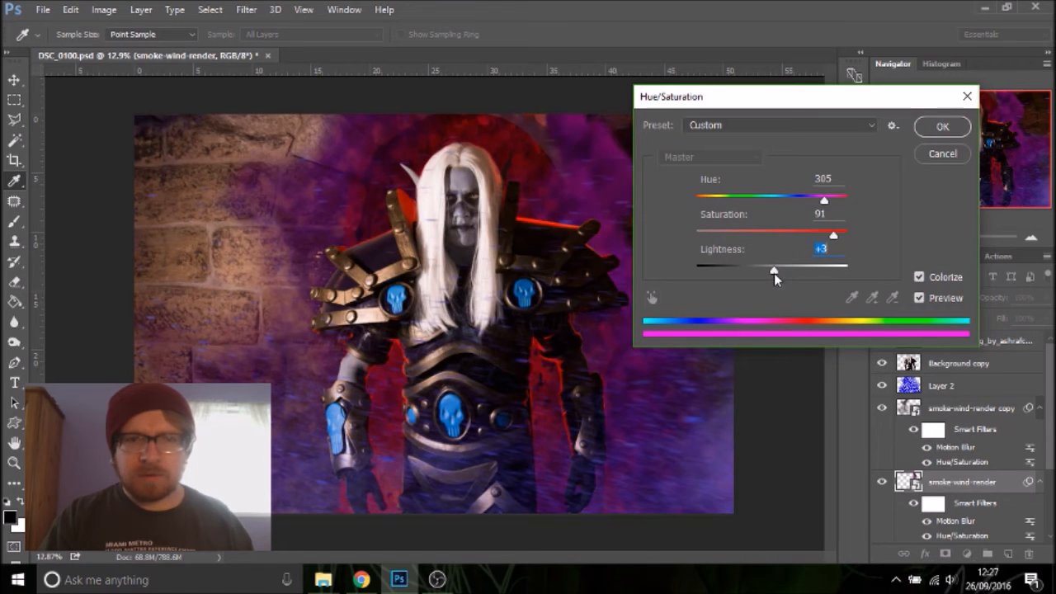
click(941, 127)
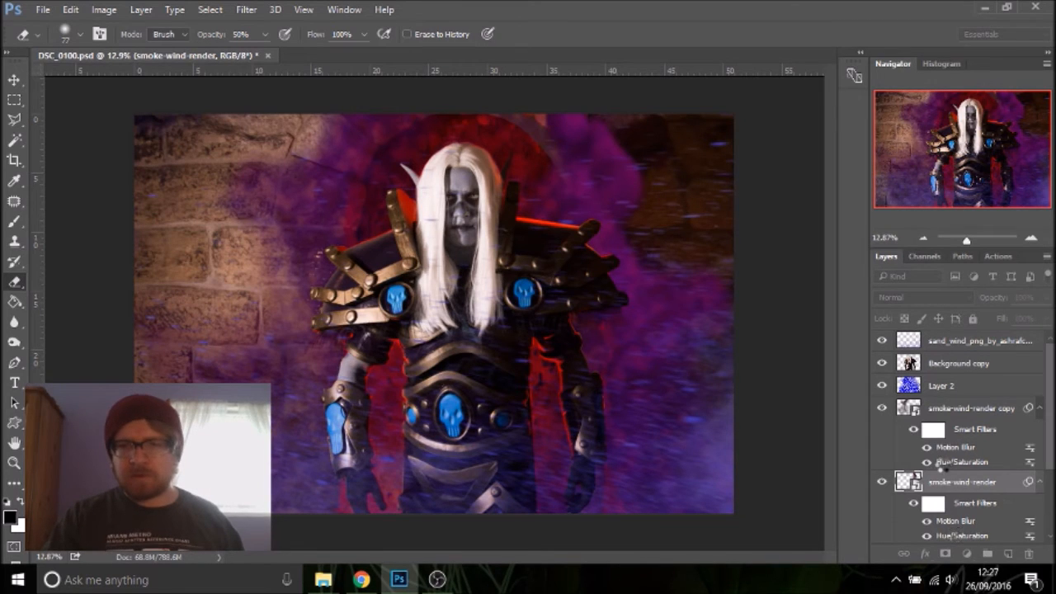
Duplicate the dark smoke layer that sits above Layer 1
scroll(941, 465, down, 3)
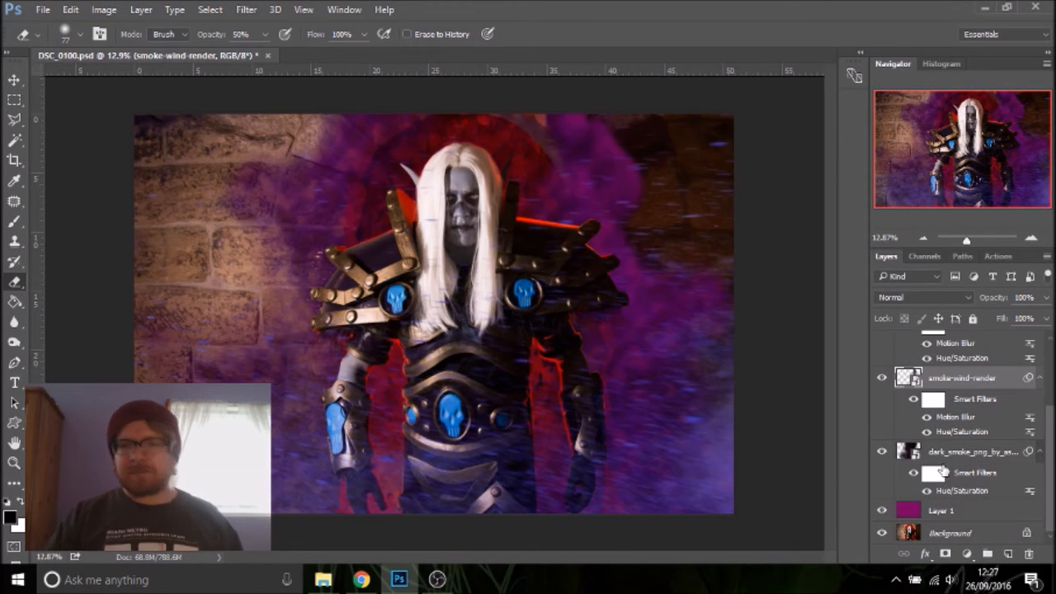
click(948, 510)
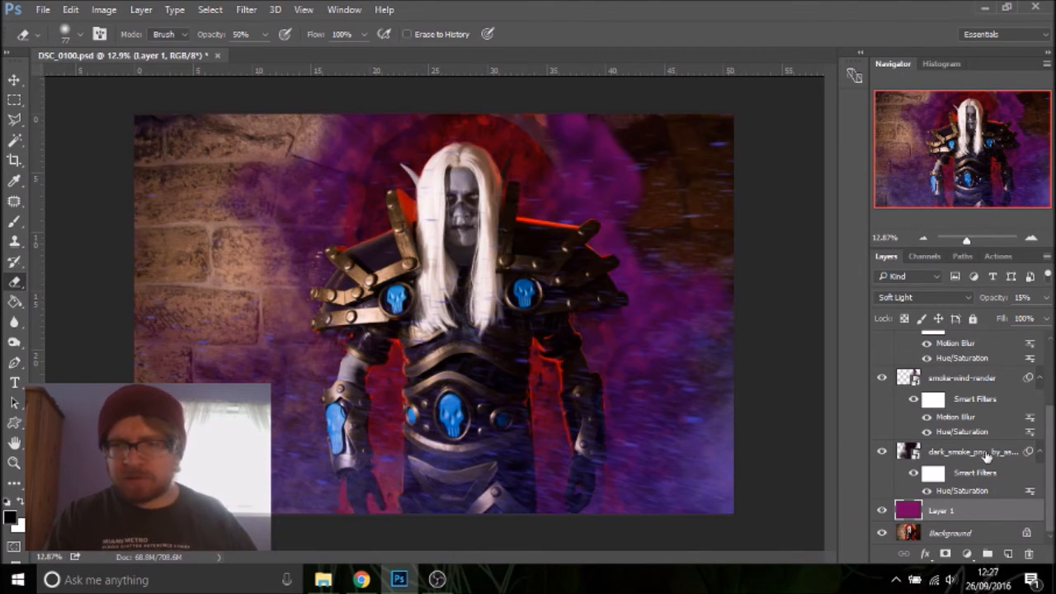
drag(984, 452, 1005, 548)
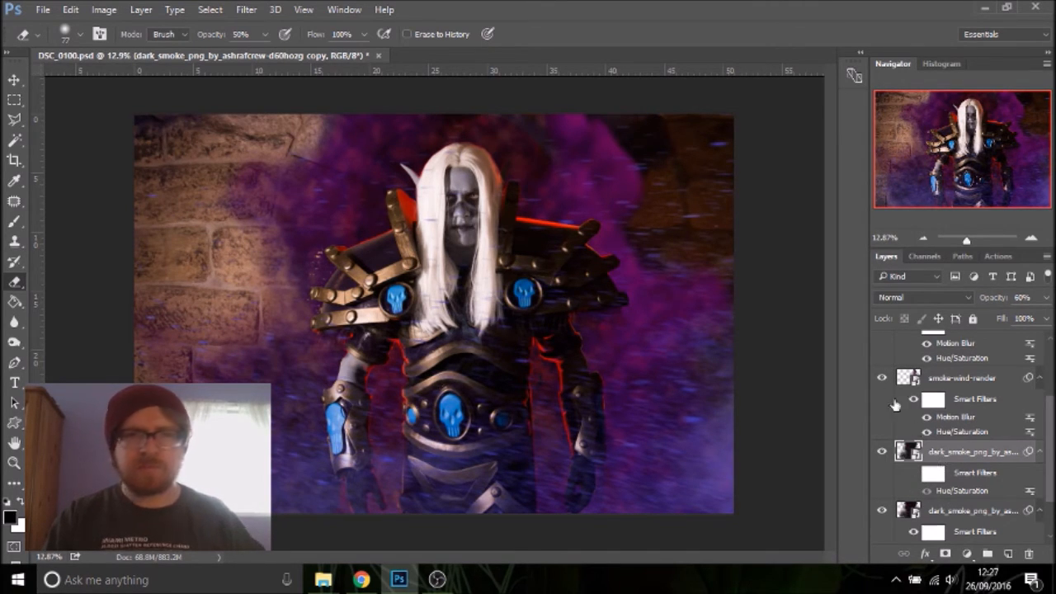
Transform the dark smoke copy to -111.69% width and -81.59% height, placing it over the lower half of the photo
key(ctrl+t)
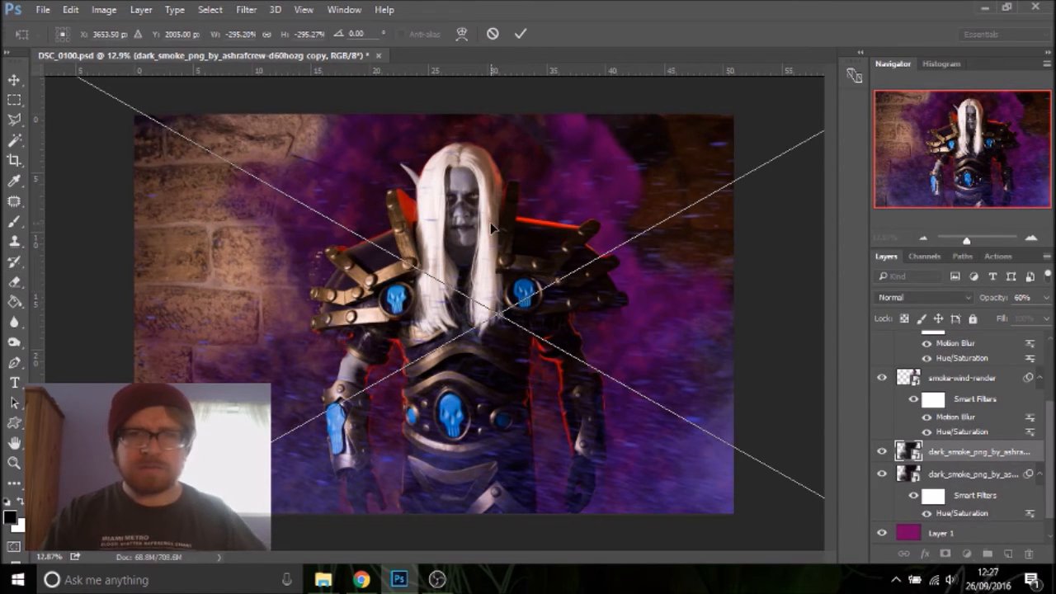
drag(962, 243, 958, 242)
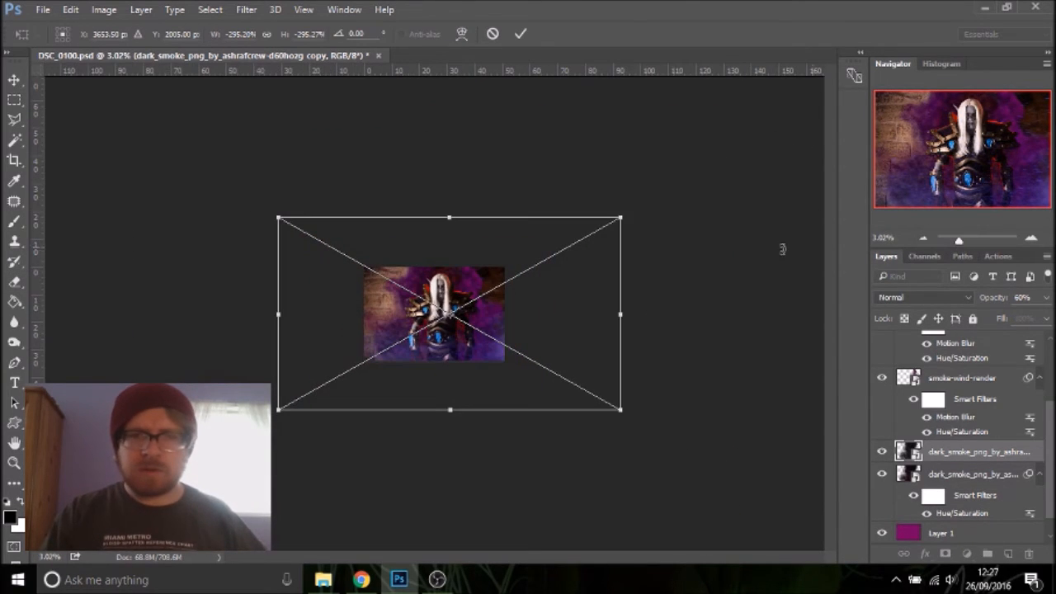
drag(622, 218, 447, 294)
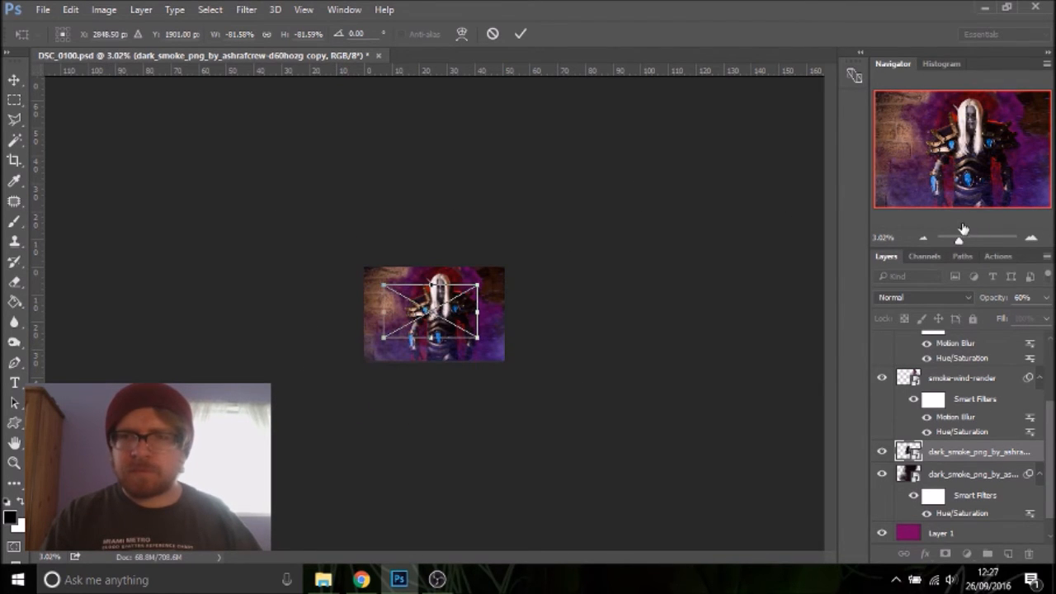
drag(959, 243, 962, 242)
drag(425, 267, 446, 364)
drag(287, 390, 246, 389)
drag(596, 392, 656, 393)
key(Return)
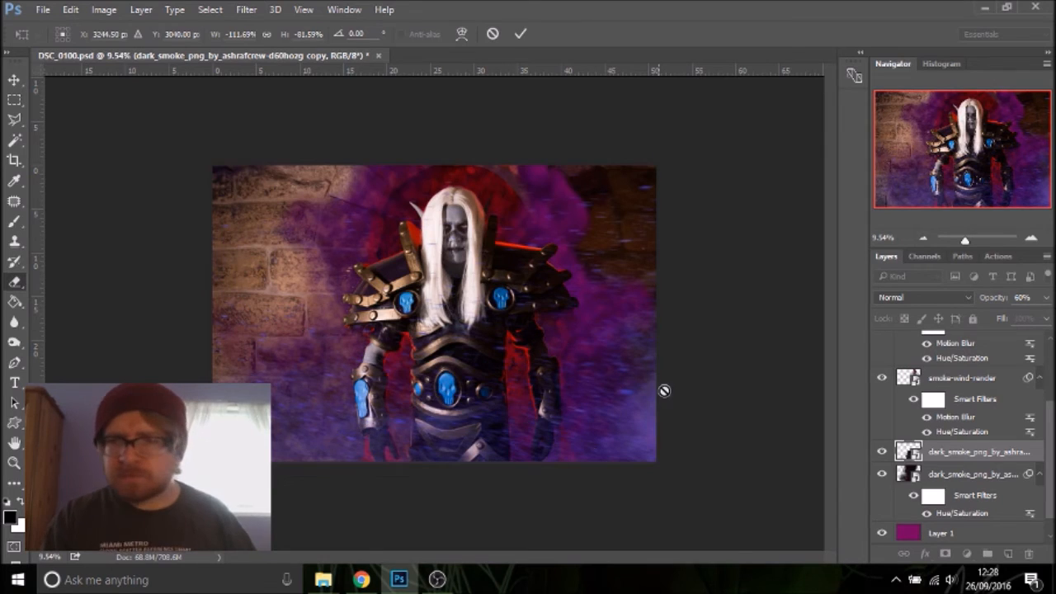
Raise the dark smoke copy's opacity to 93% and reorder it between Background copy and Layer 2
click(1047, 297)
drag(1029, 321, 1055, 318)
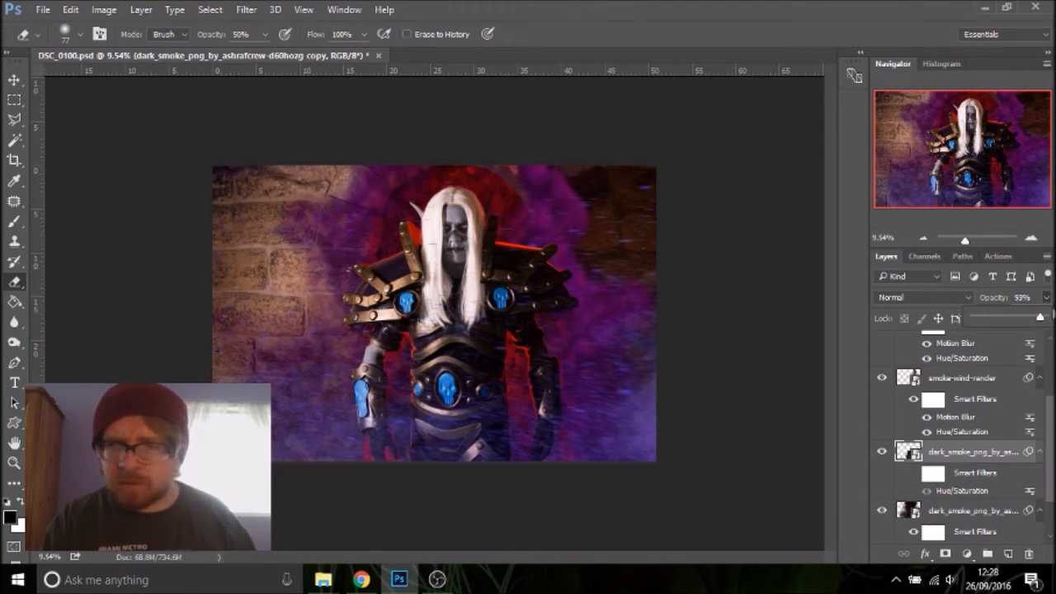
drag(961, 453, 947, 386)
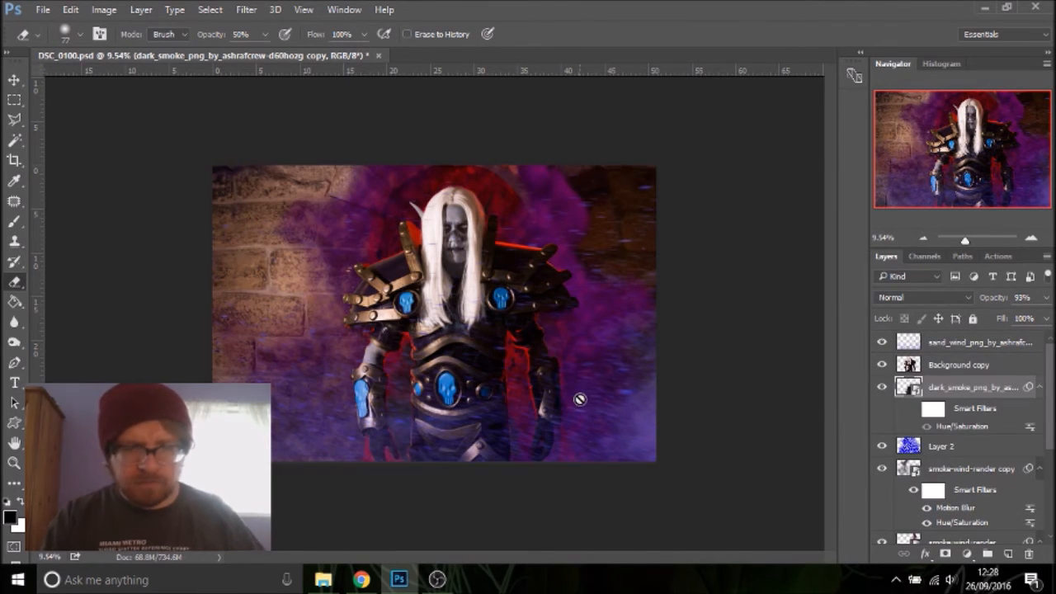
Shift the dark smoke copy slightly right and stretch its width to -145.70% so it spans past both photo edges
key(v)
mouse_move(448, 385)
mouse_down()
mouse_move(509, 377)
mouse_move(455, 381)
mouse_move(466, 382)
mouse_up()
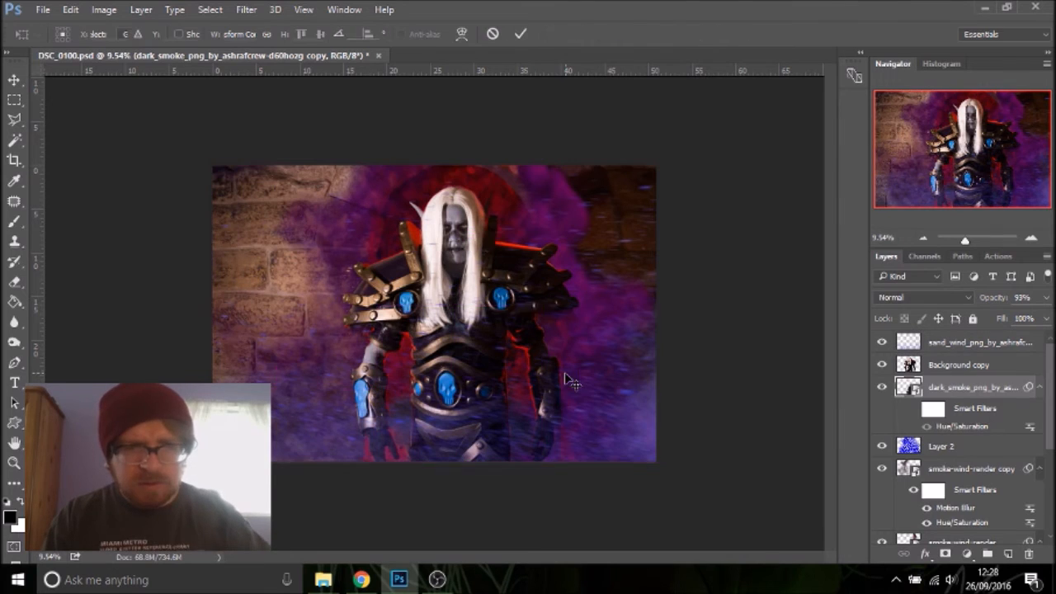
key(ctrl+t)
drag(265, 390, 202, 390)
drag(674, 390, 733, 386)
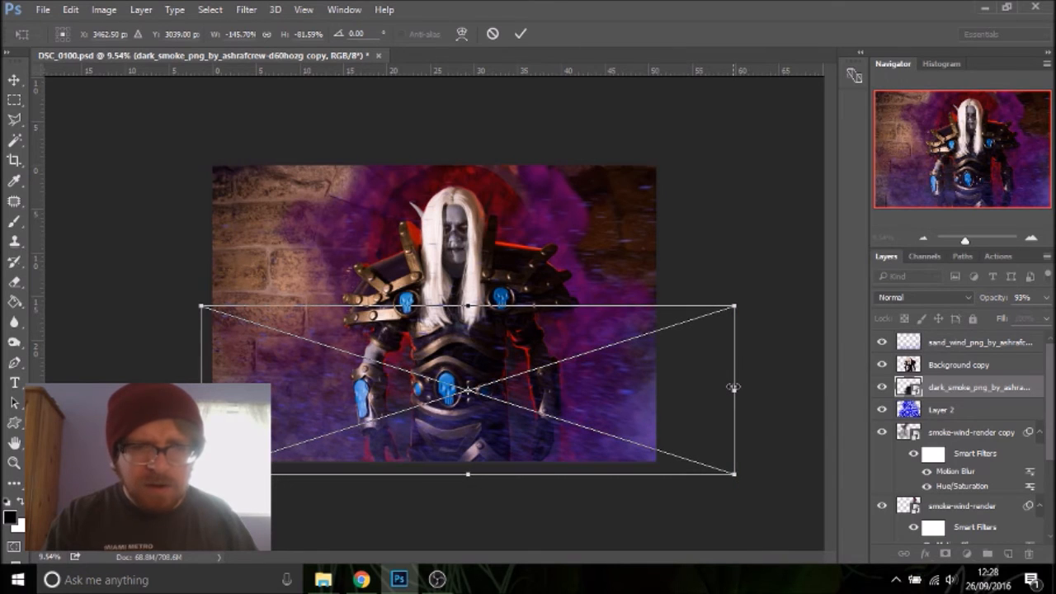
key(Return)
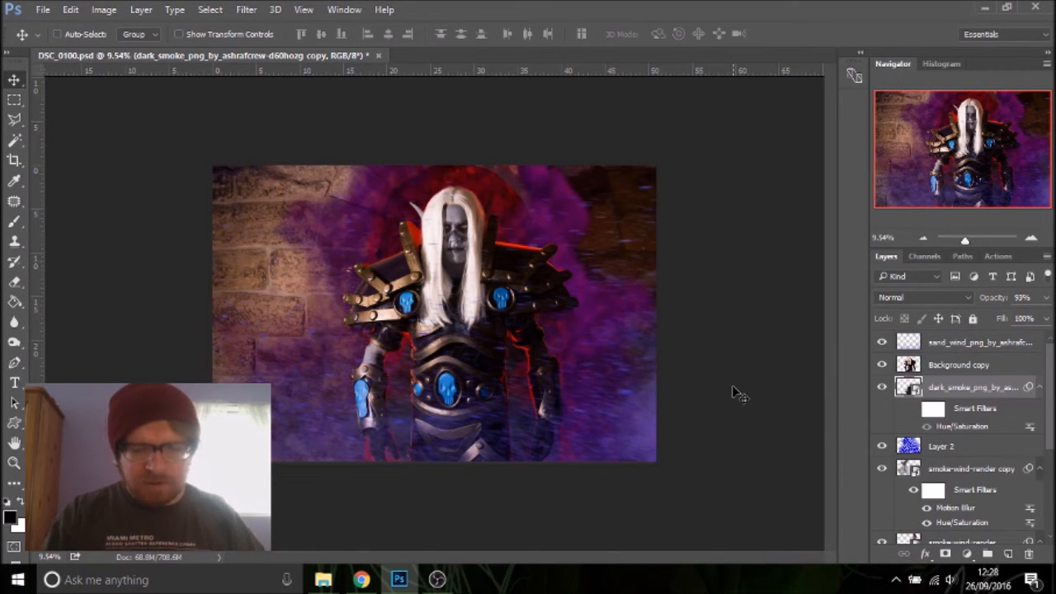
Colorize the dark smoke copy blue with Hue/Saturation, using hue 233, saturation 69 and lightness +4
key(ctrl+b)
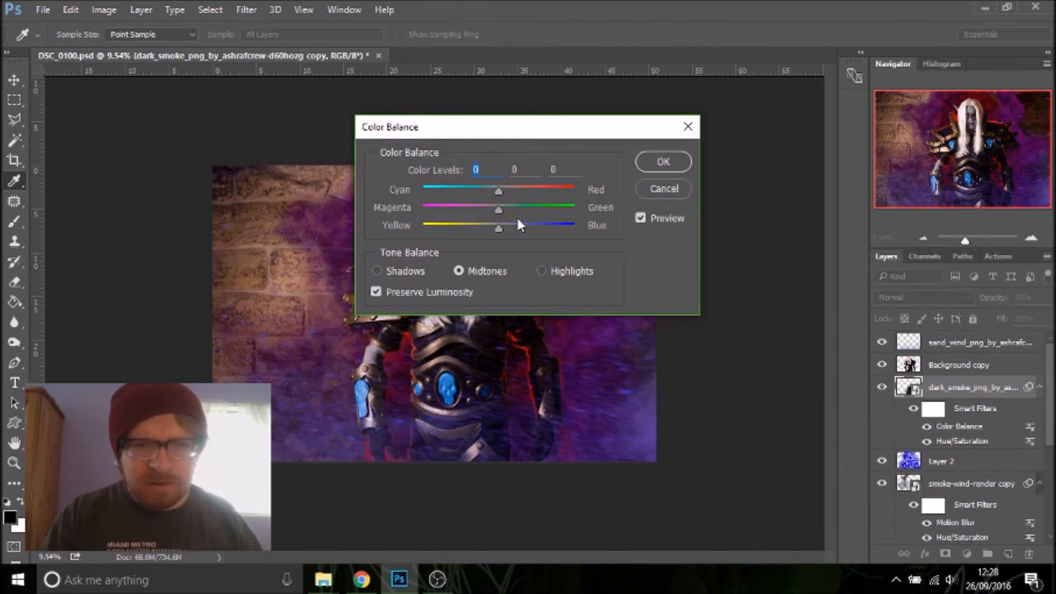
click(658, 192)
key(ctrl+u)
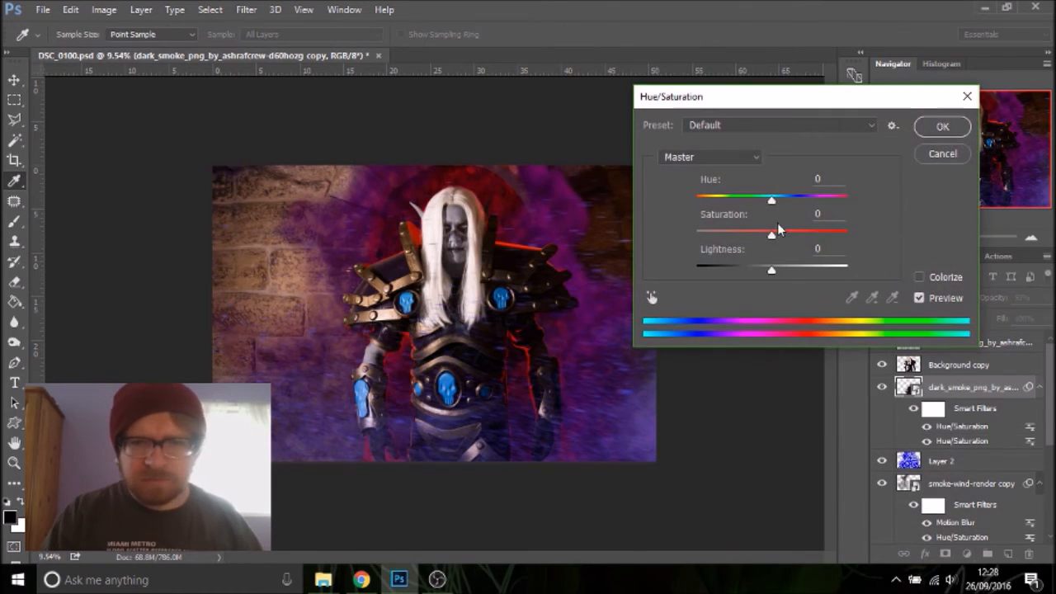
click(932, 276)
click(794, 199)
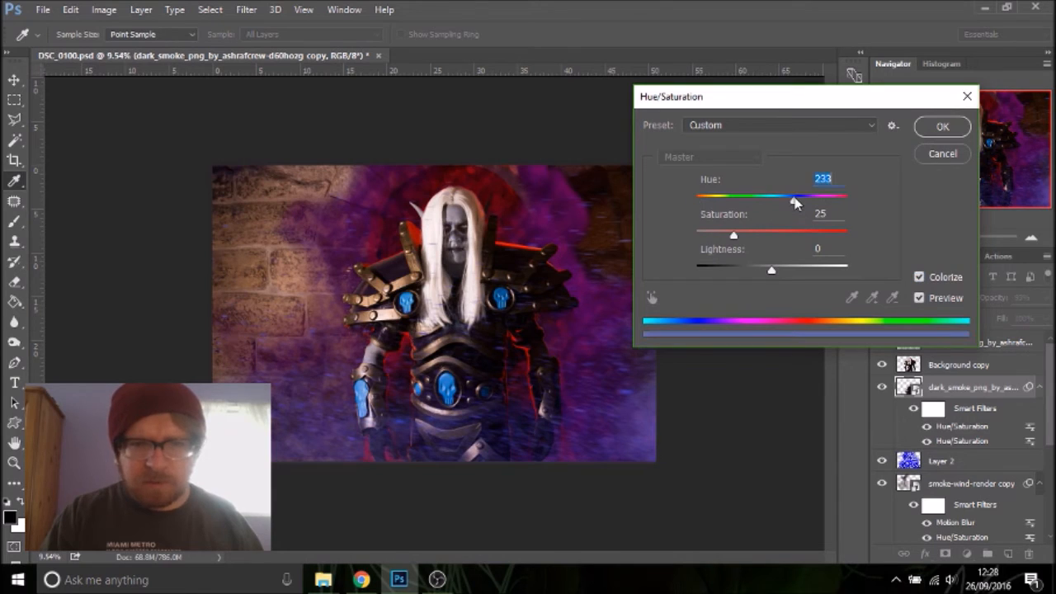
drag(776, 235, 776, 275)
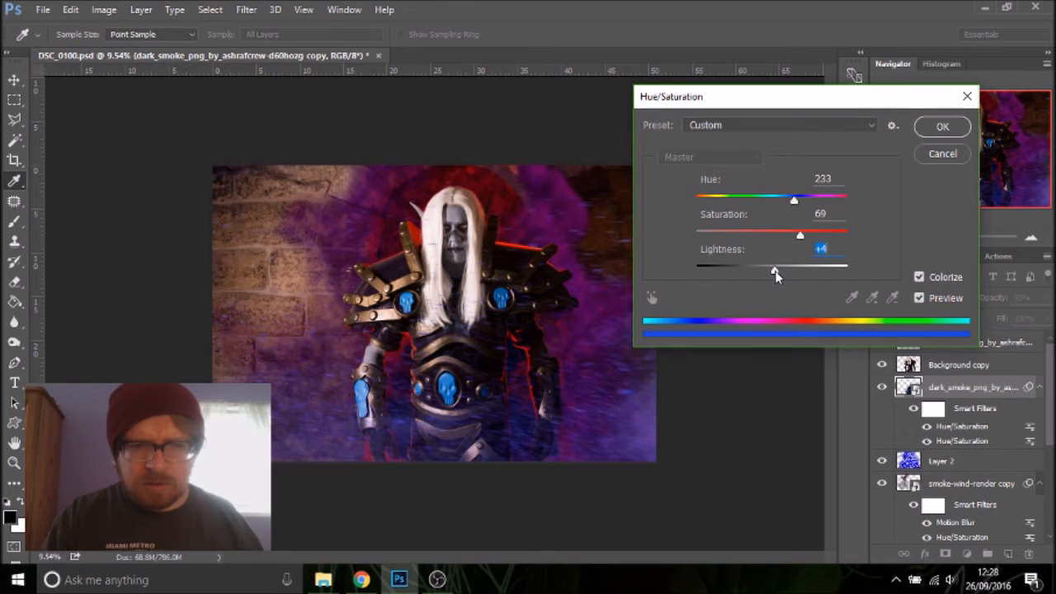
click(939, 131)
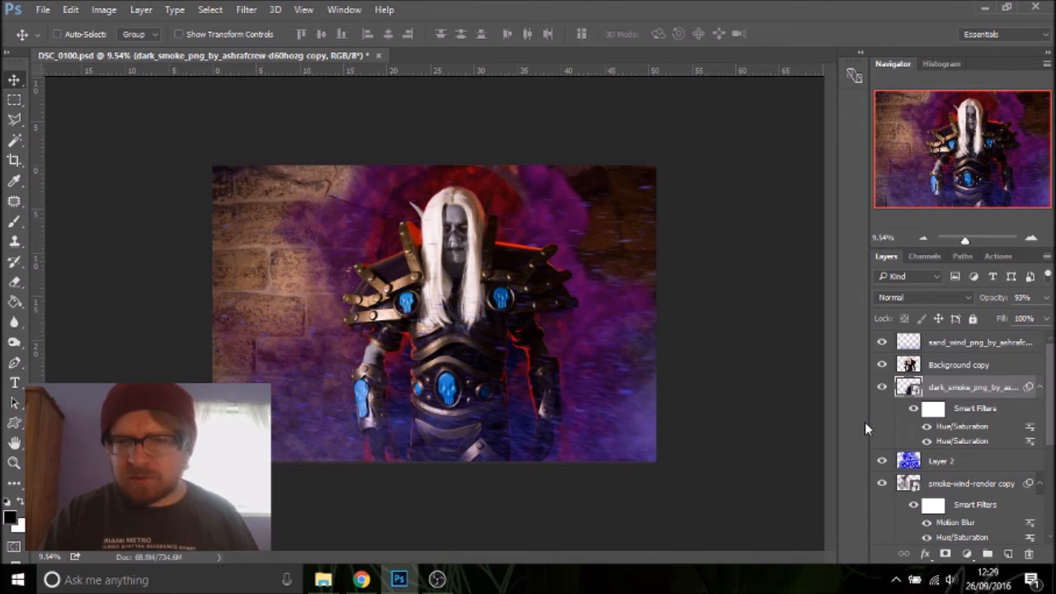
Select the Background layer and save the DSC_0100.psd document
scroll(933, 454, down, 5)
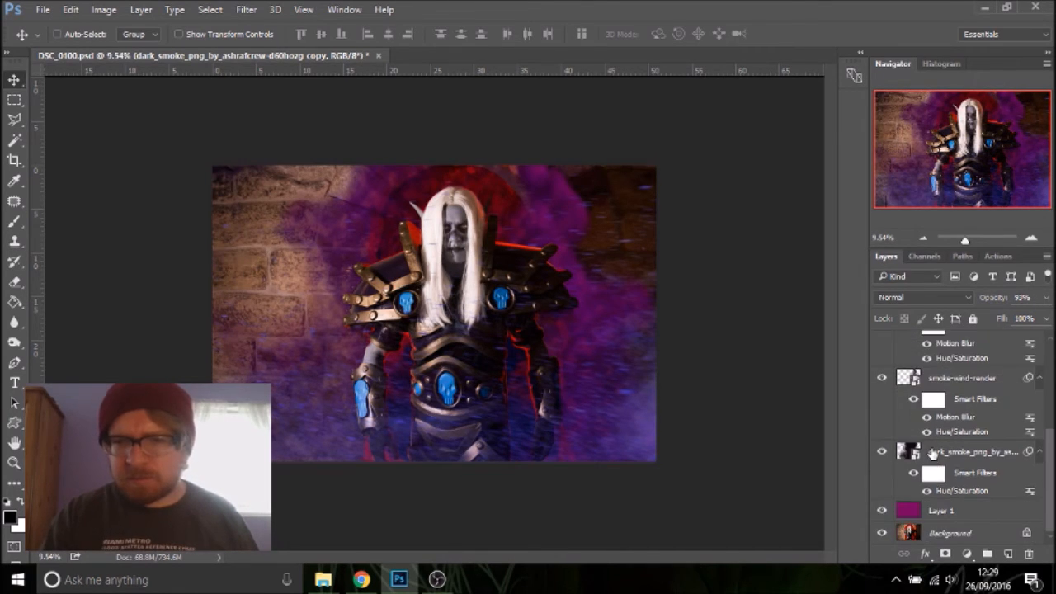
click(955, 538)
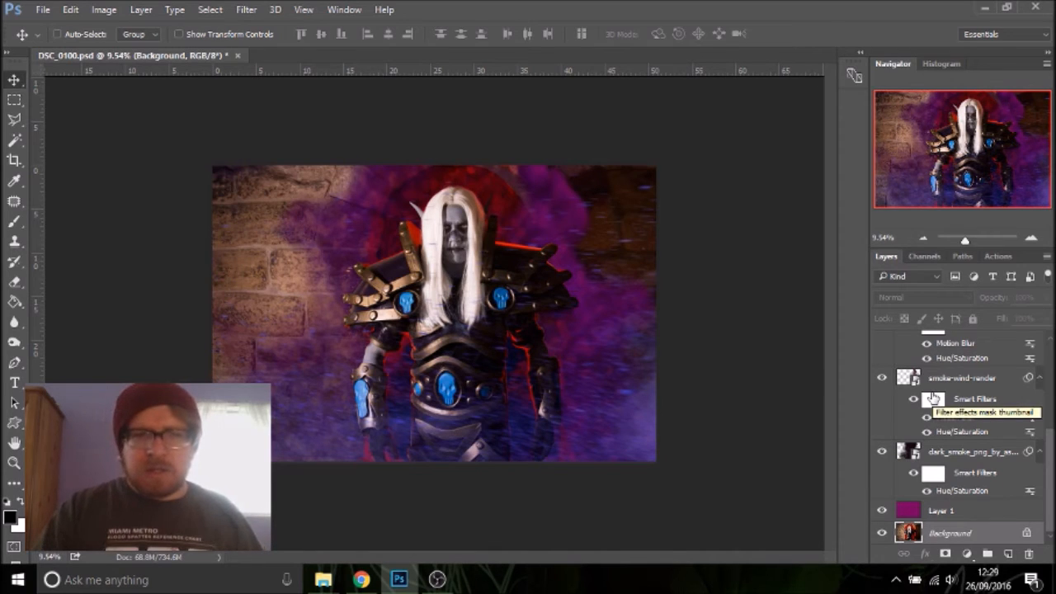
click(46, 12)
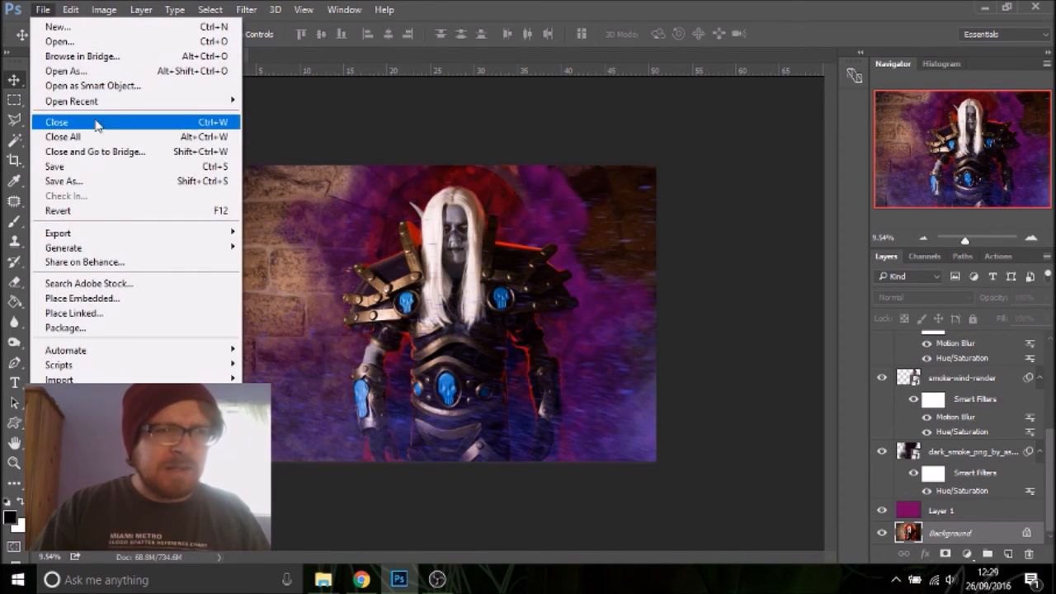
click(98, 168)
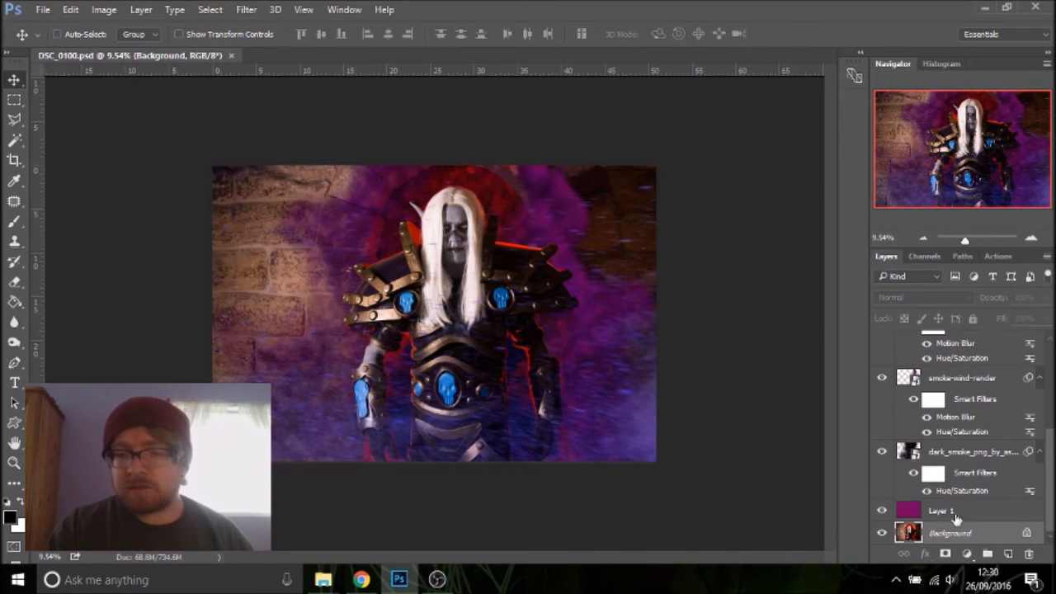
Duplicate the Background copy and sand_wind layers together and hide both duplicates
scroll(956, 382, up, 3)
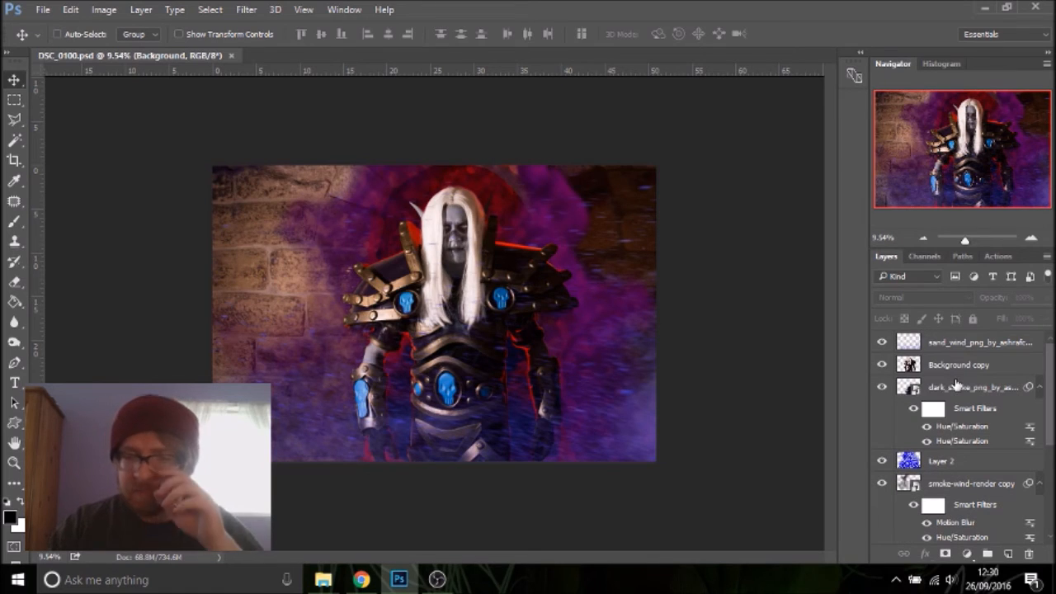
click(970, 365)
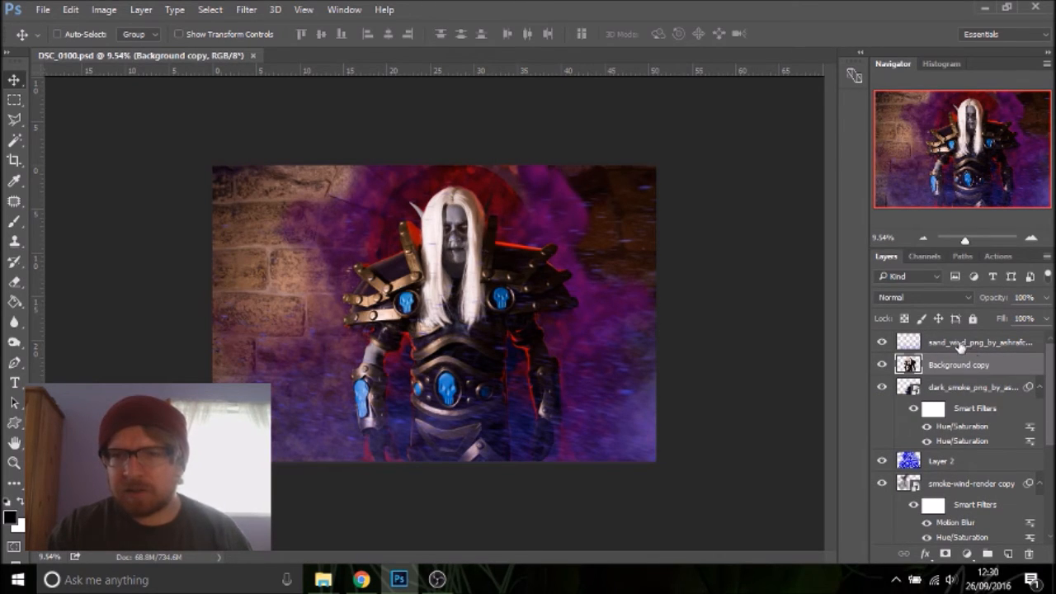
ctrl+click(962, 346)
drag(961, 346, 1009, 554)
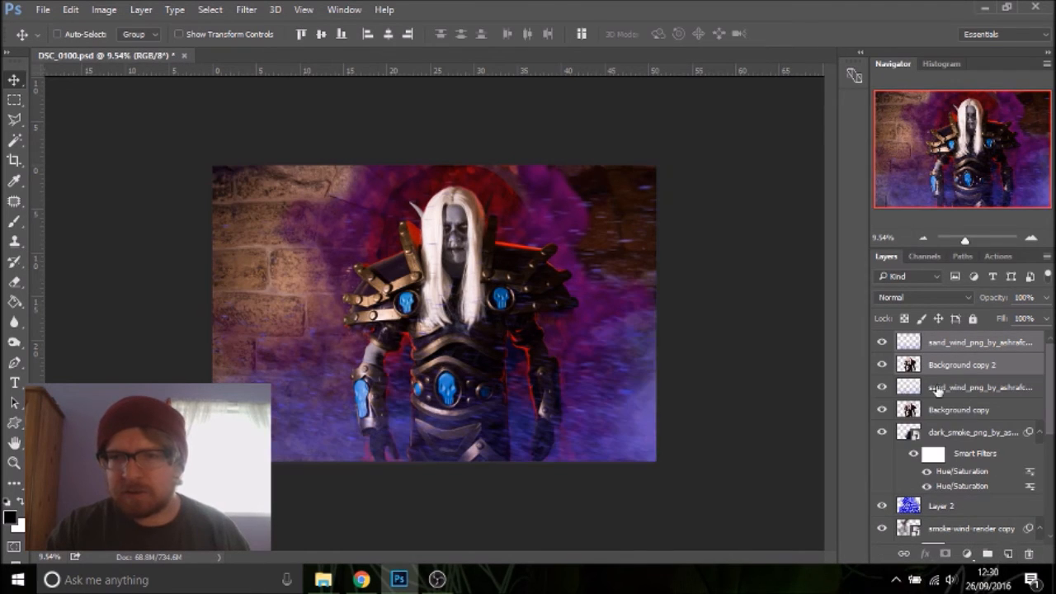
click(882, 365)
click(882, 342)
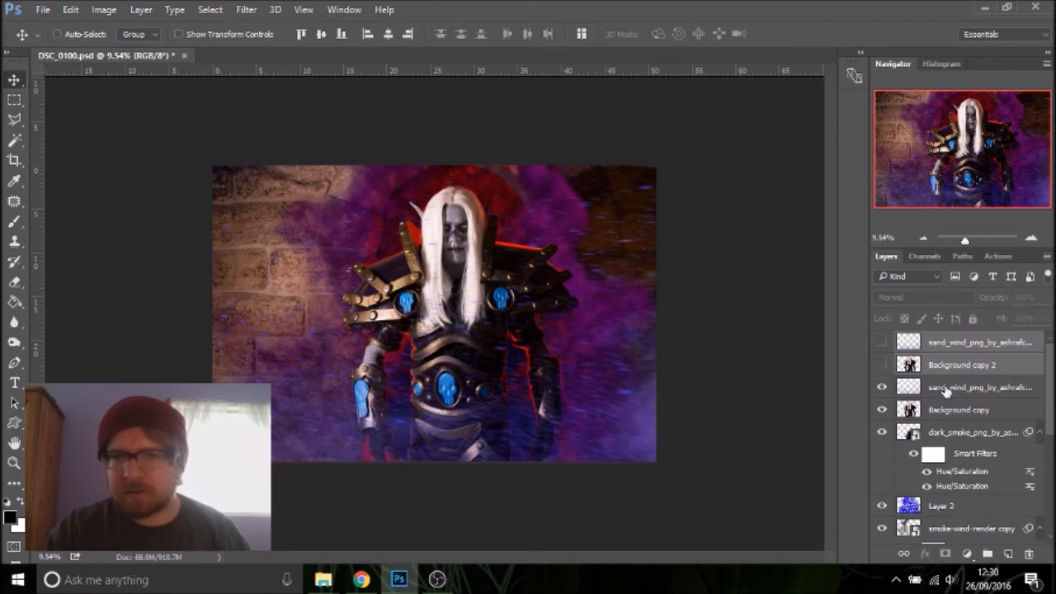
Merge all visible layers from the original sand_wind layer down to Background into one layer
click(941, 387)
scroll(982, 438, down, 6)
scroll(983, 439, down, 2)
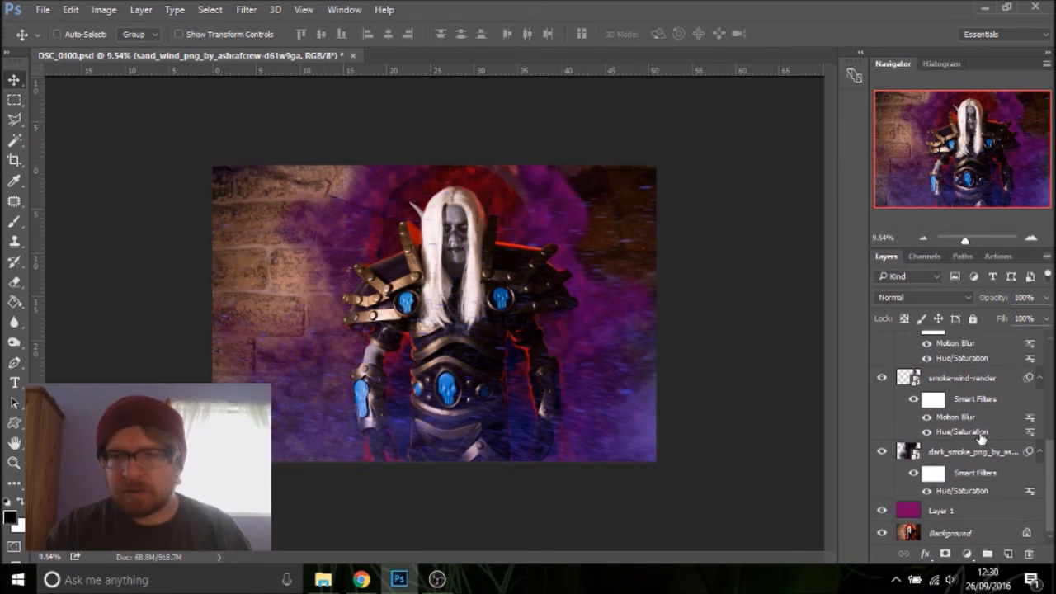
ctrl+click(948, 513)
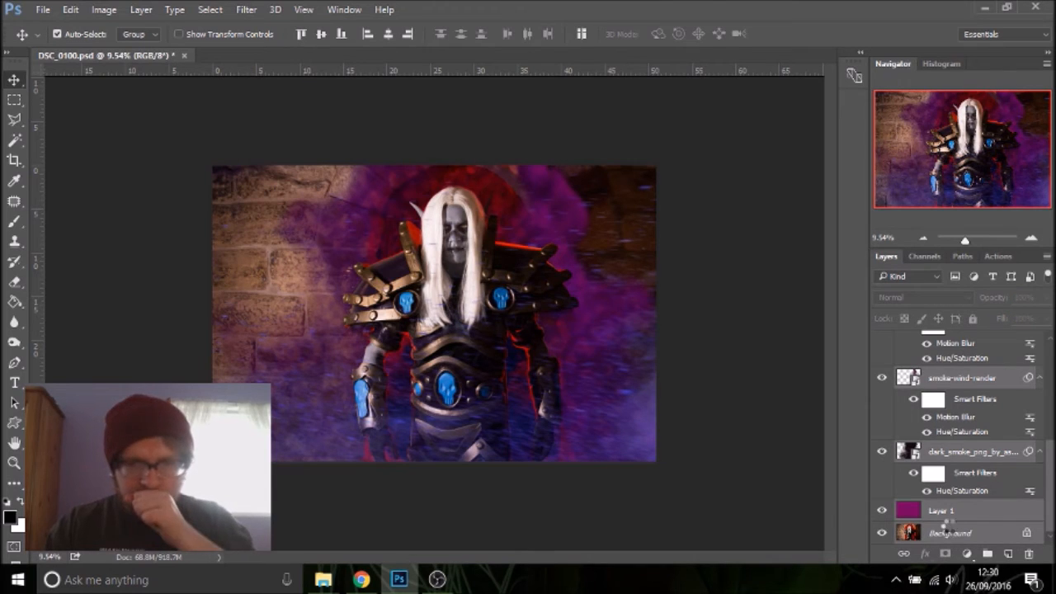
key(ctrl+e)
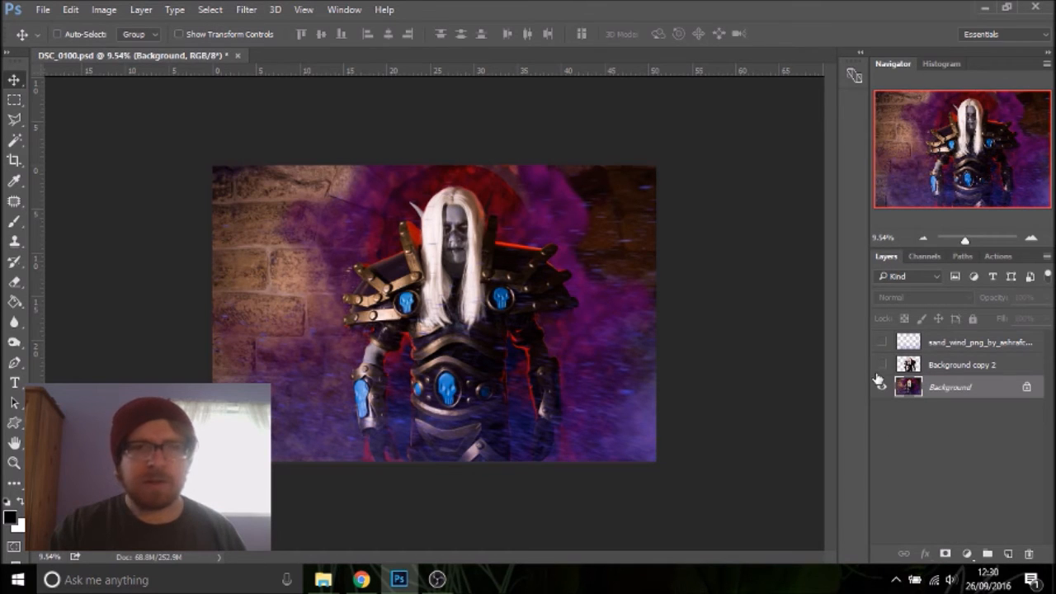
Try a Lens Flare at 127% brightness on the Background layer, centred at the photo's upper edge above the head
click(247, 10)
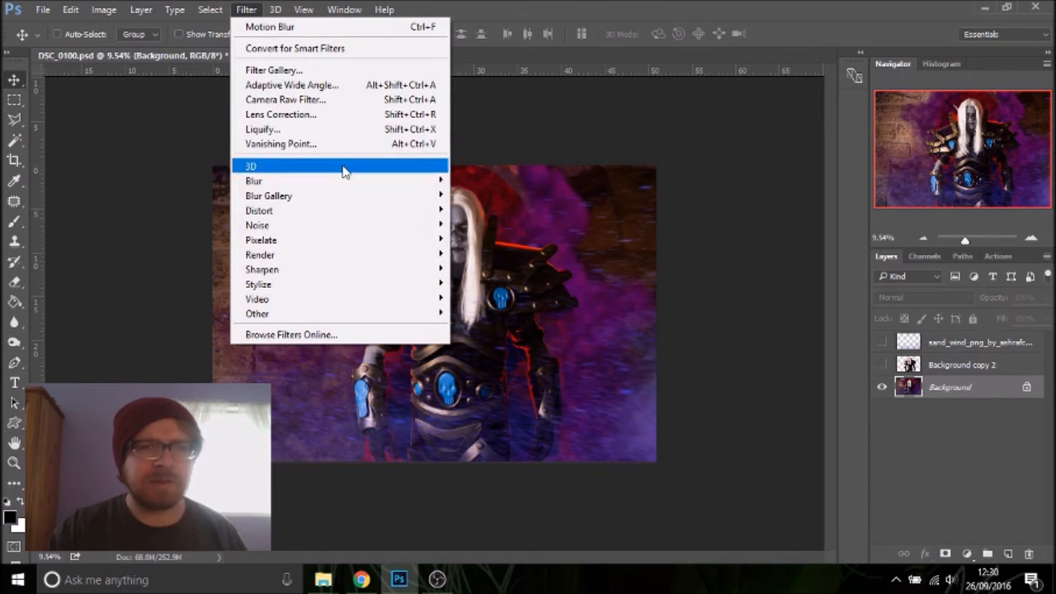
mouse_move(354, 254)
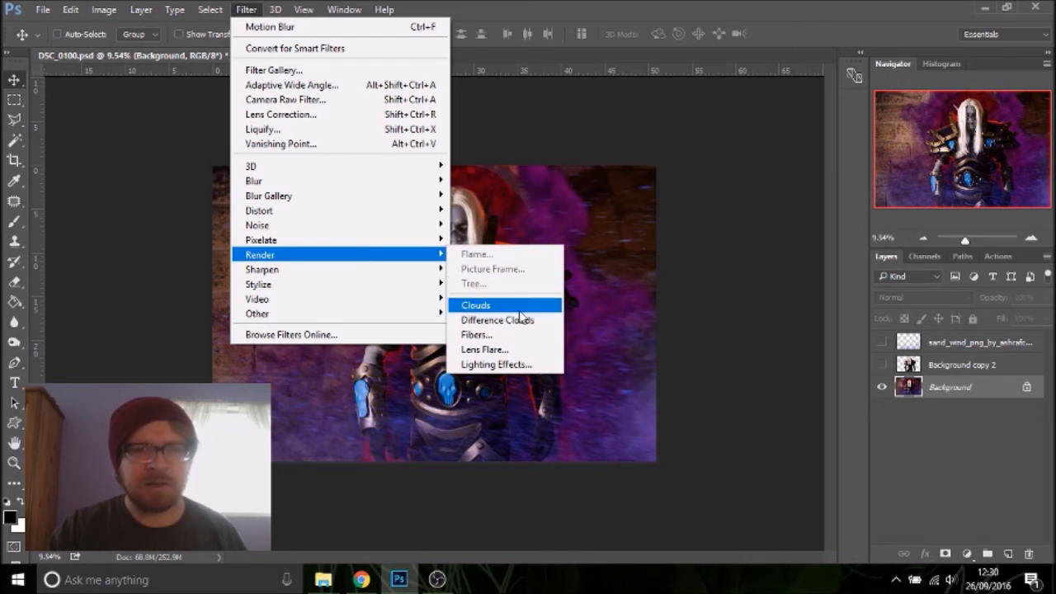
click(520, 350)
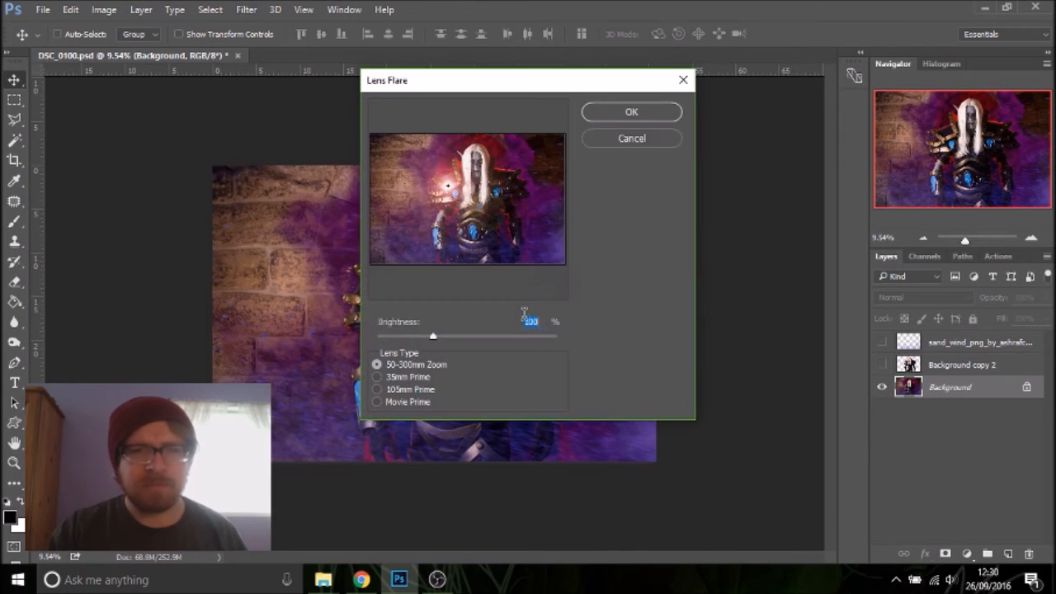
drag(447, 185, 475, 129)
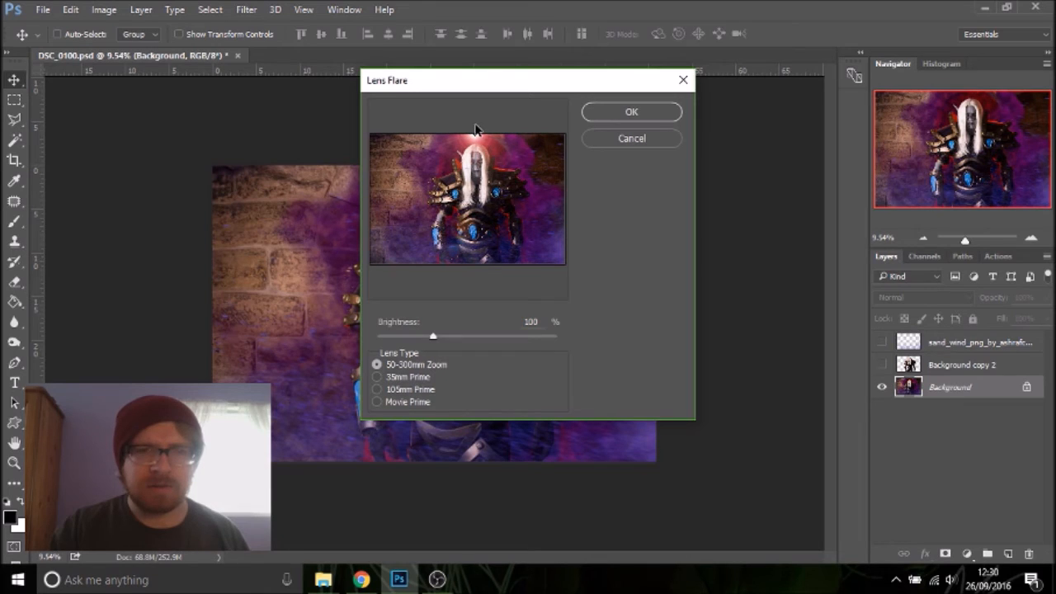
drag(443, 333, 449, 338)
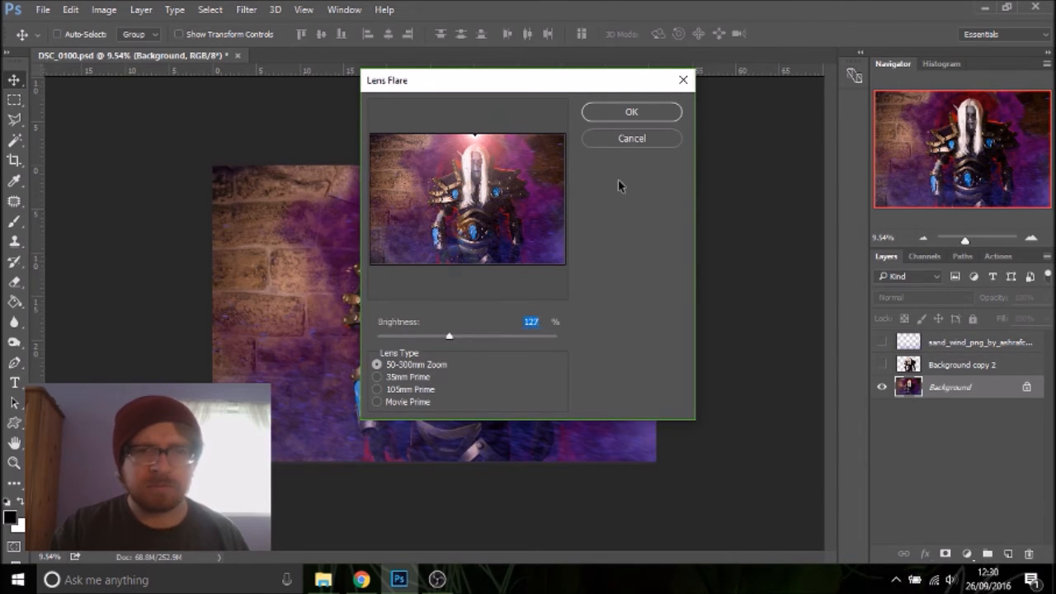
click(632, 113)
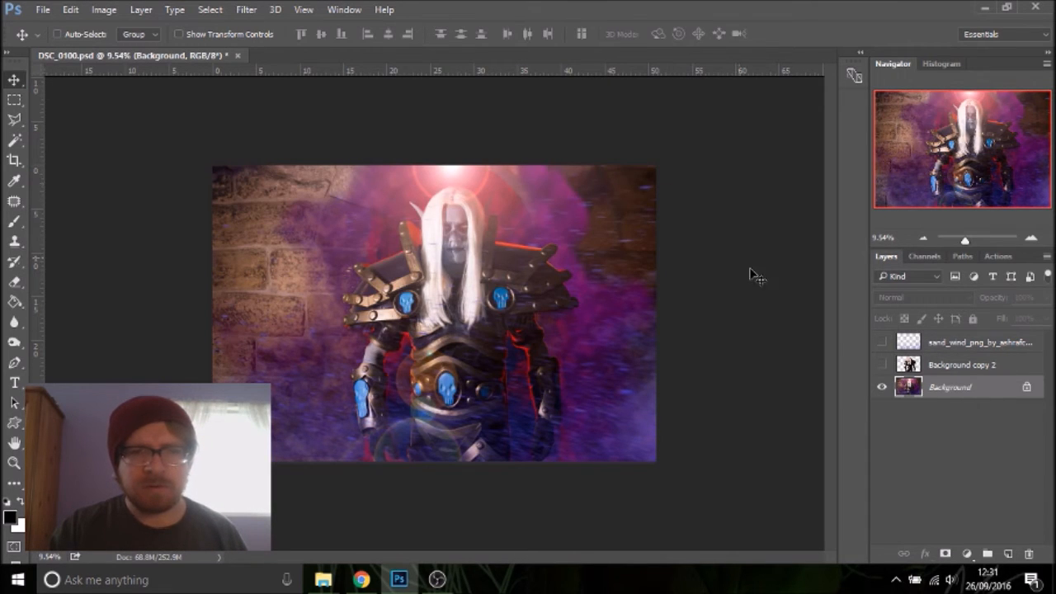
Preview the flare with both duplicate layers shown, undo the Lens Flare and hide the duplicates again
click(882, 365)
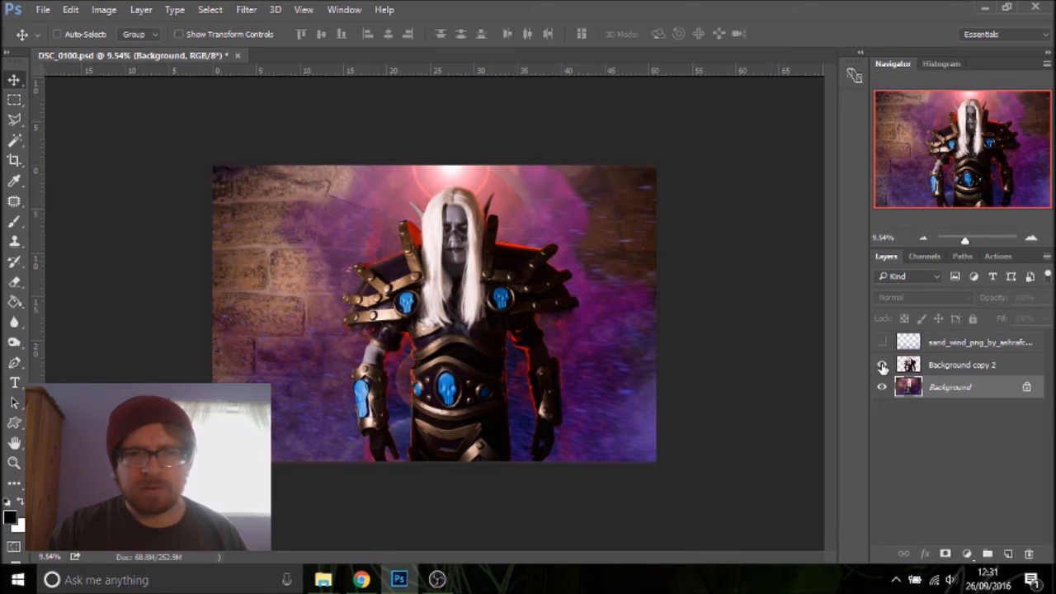
click(881, 342)
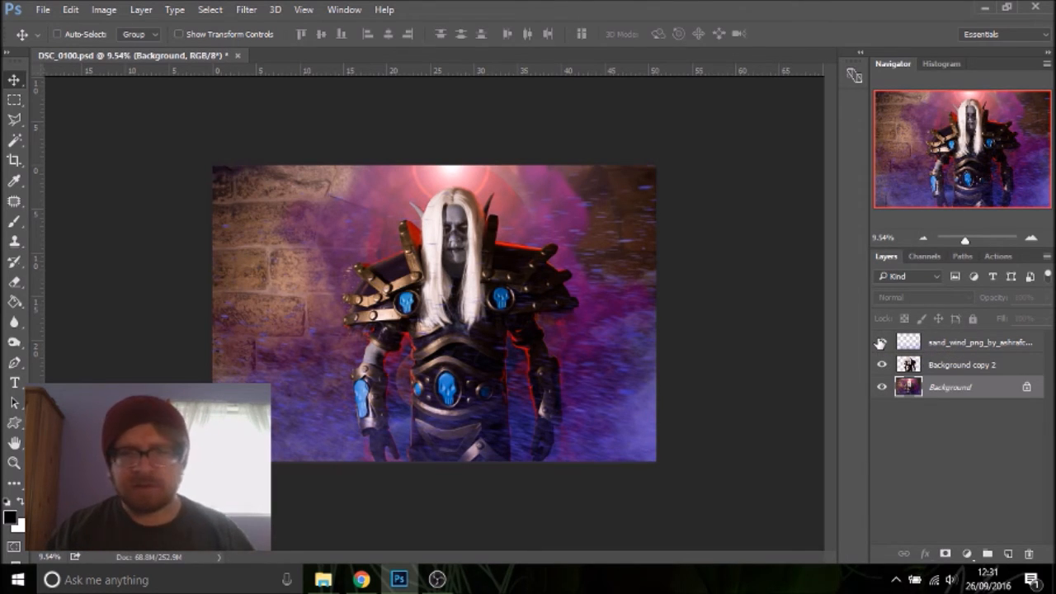
key(ctrl+z)
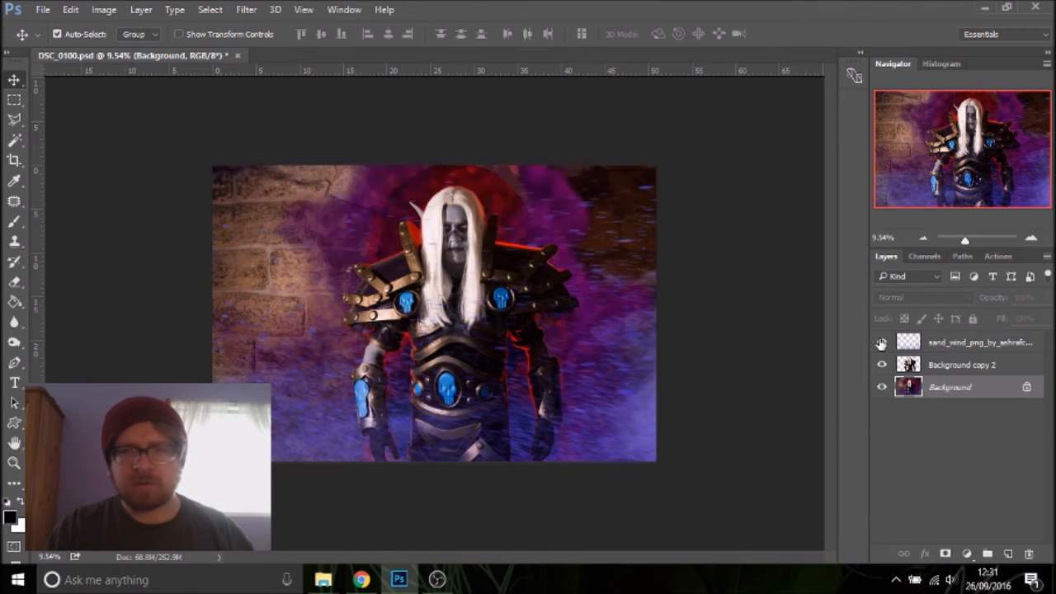
click(881, 344)
click(882, 365)
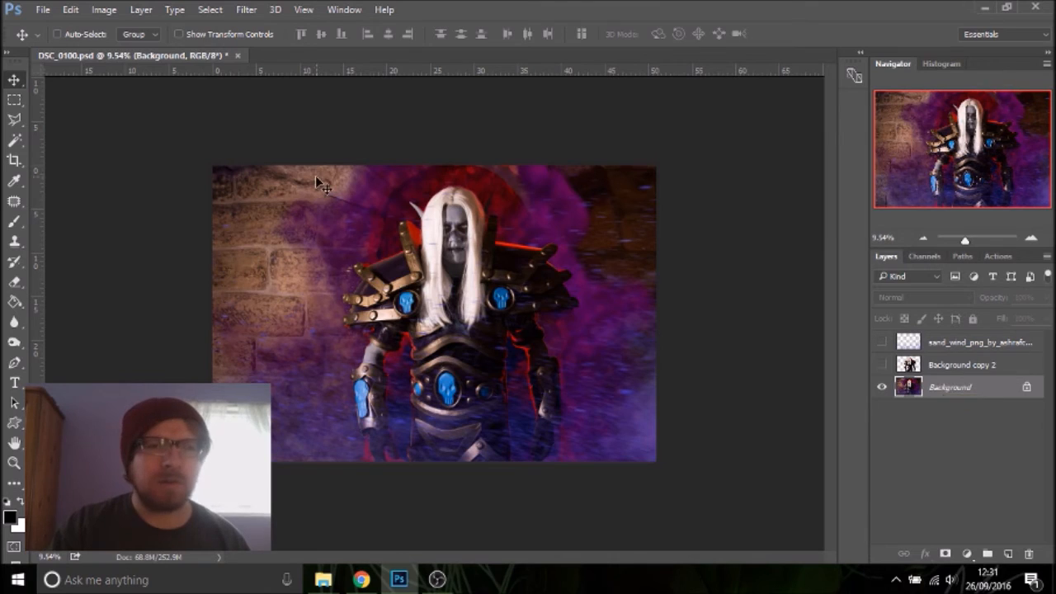
Extend the canvas above the photo with the Crop tool, adding a white strip across its full width
click(14, 160)
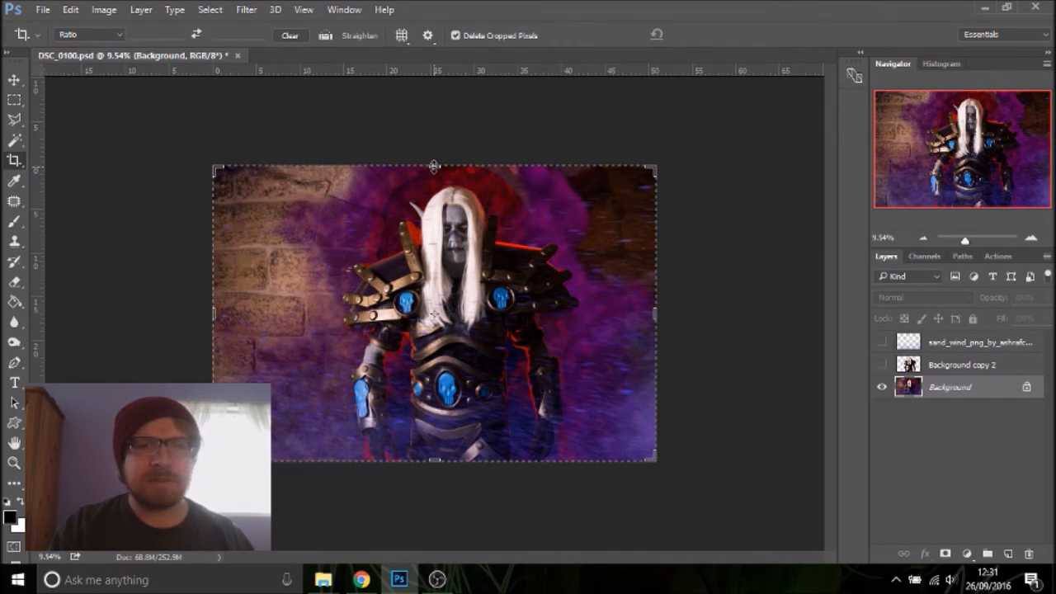
drag(435, 167, 426, 132)
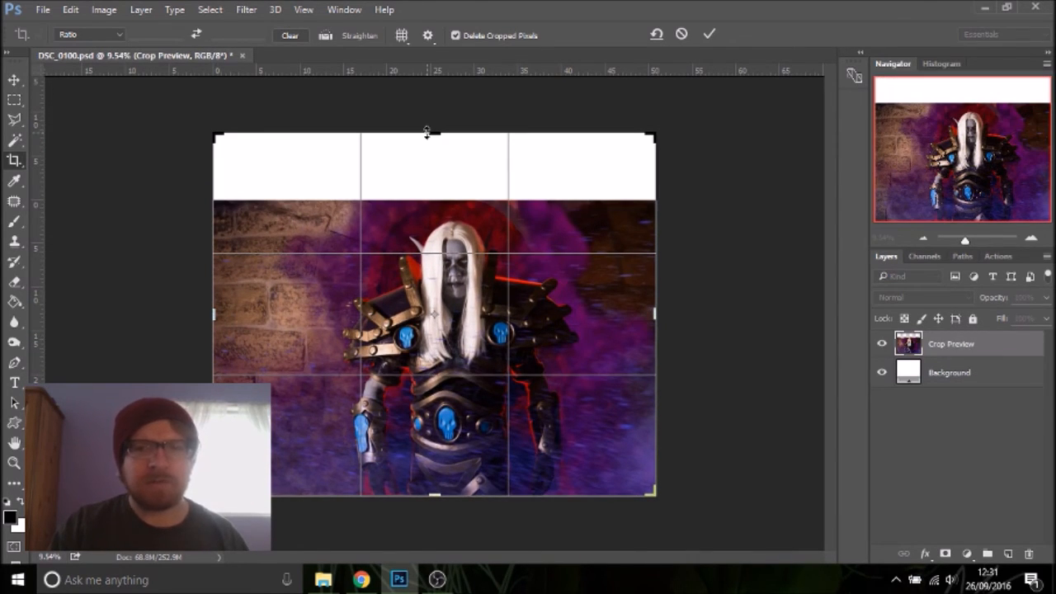
key(Return)
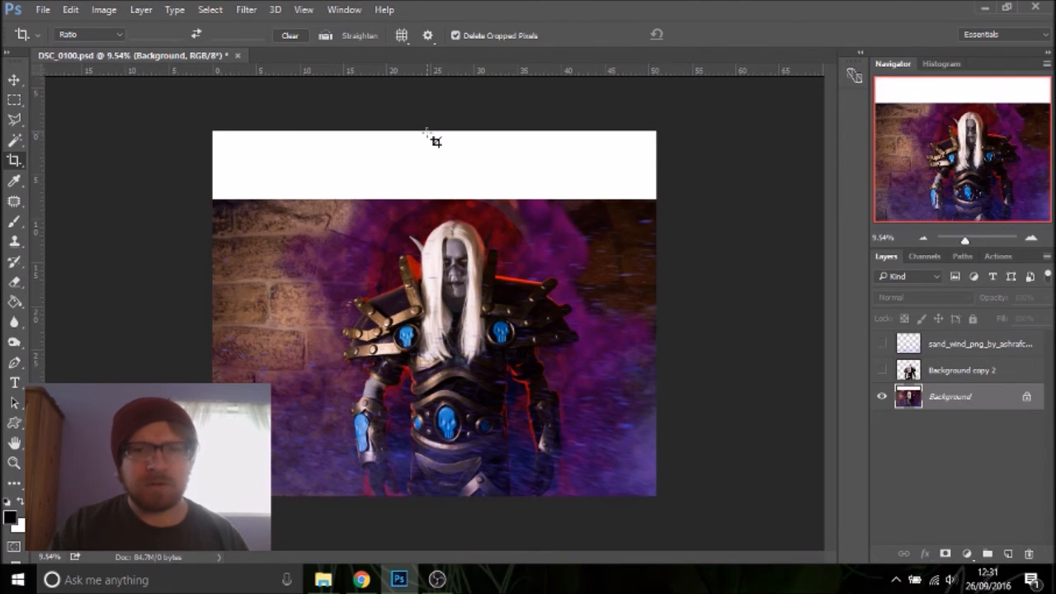
Try a Lens Flare at 172% brightness on the Background layer, centred at the extended canvas's upper edge above the head
click(210, 10)
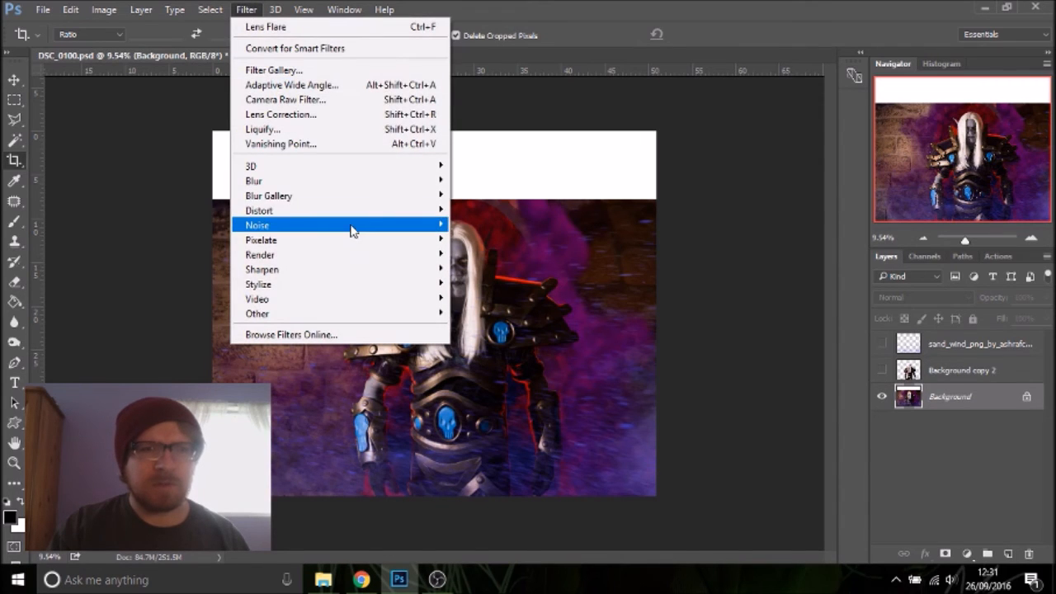
mouse_move(359, 220)
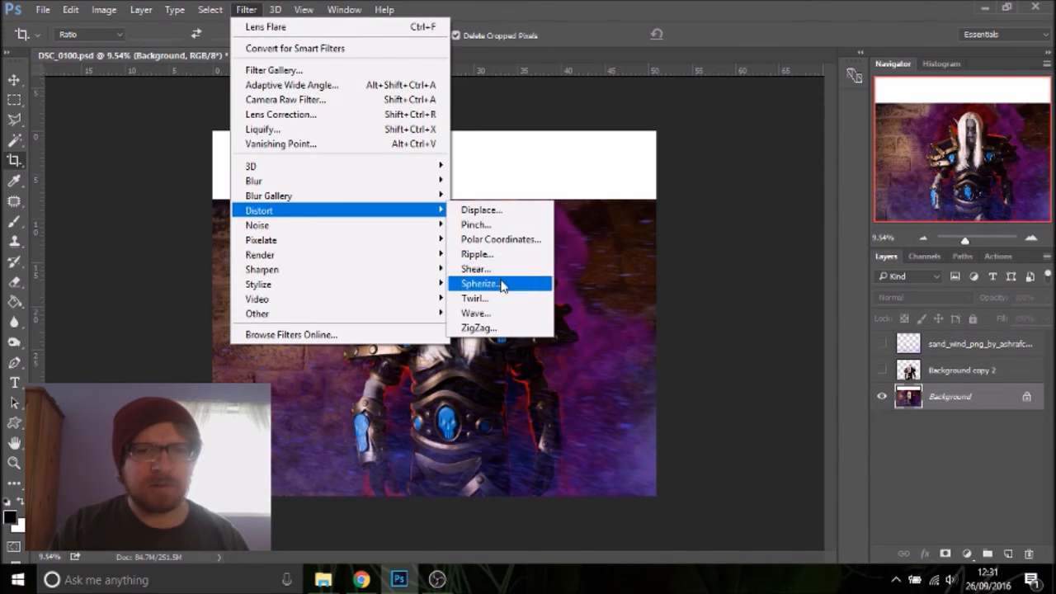
mouse_move(360, 256)
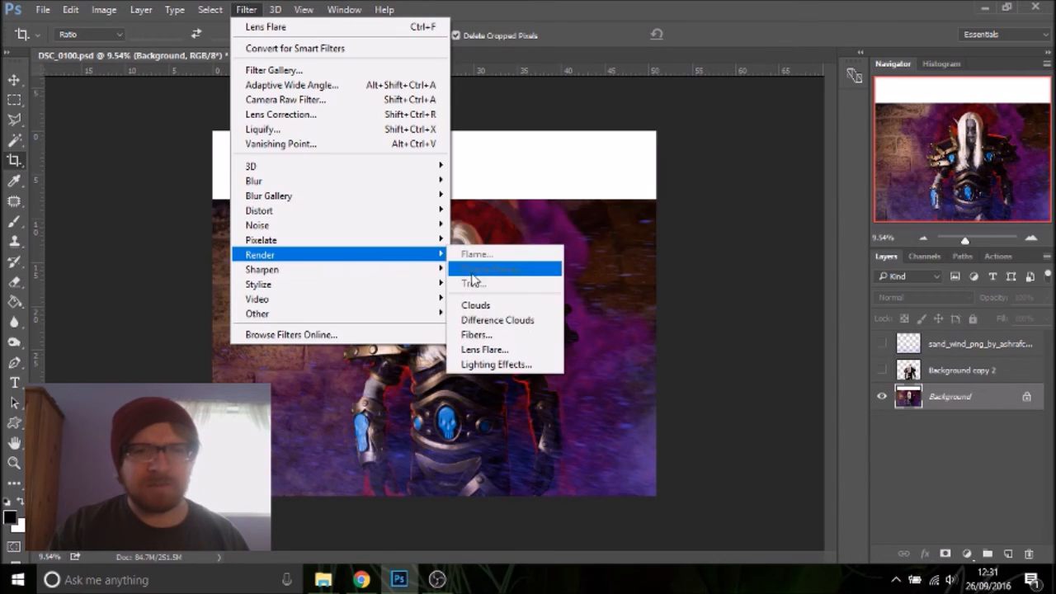
click(506, 350)
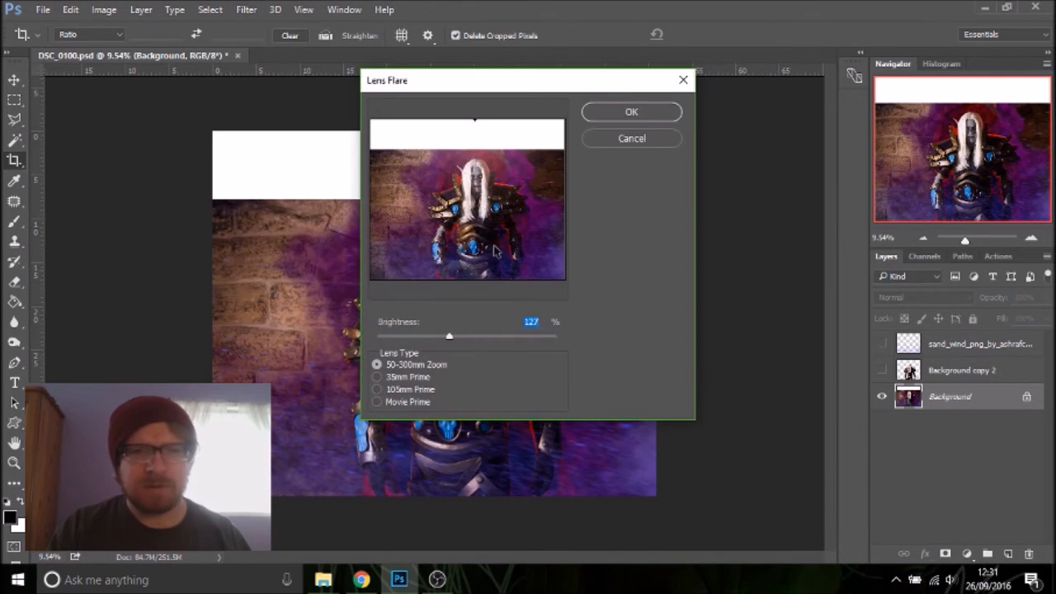
drag(467, 213, 471, 137)
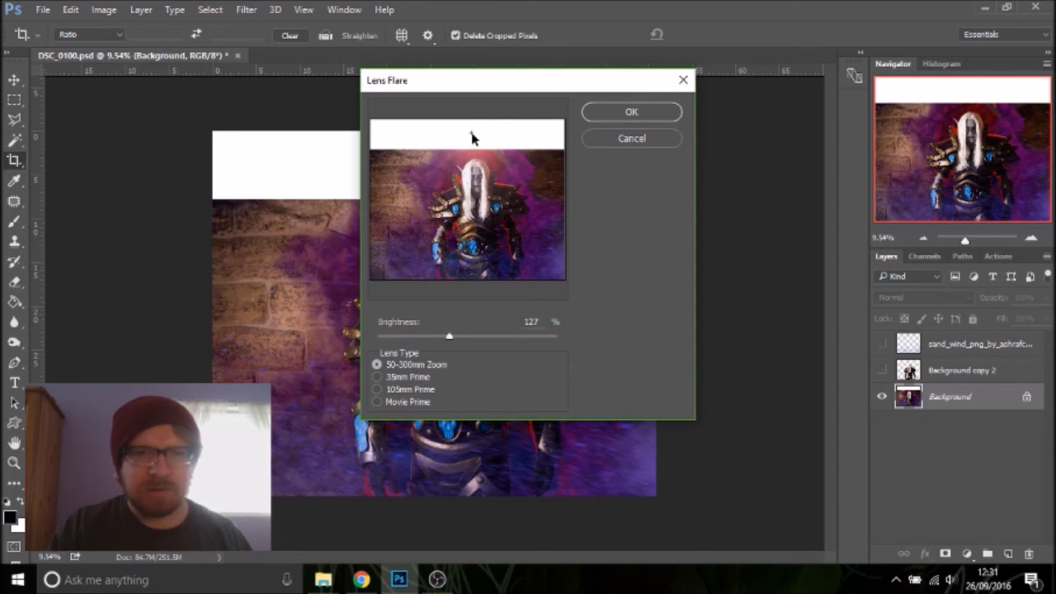
click(477, 337)
drag(479, 338, 476, 336)
drag(477, 133, 477, 118)
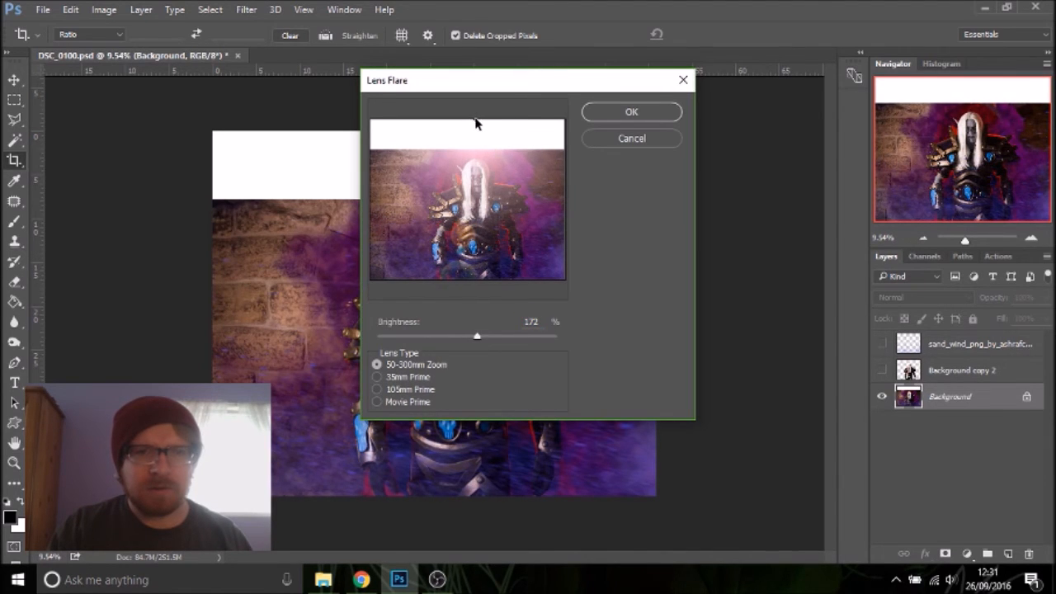
click(591, 112)
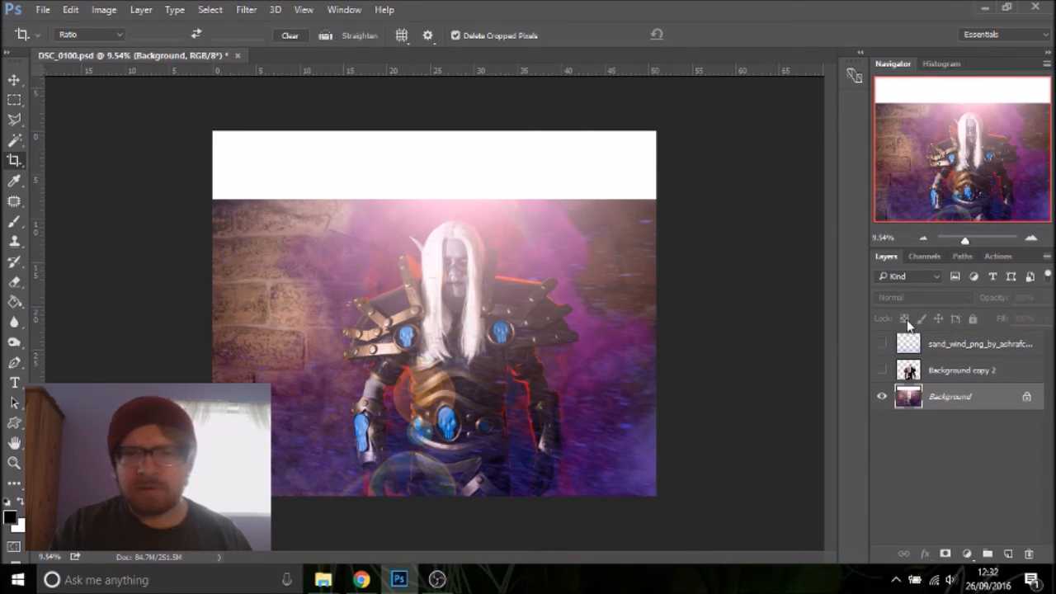
Show Background copy 2 and the sand_wind copy, trying 84% opacity on Background copy 2 before restoring 100%
click(882, 370)
click(882, 343)
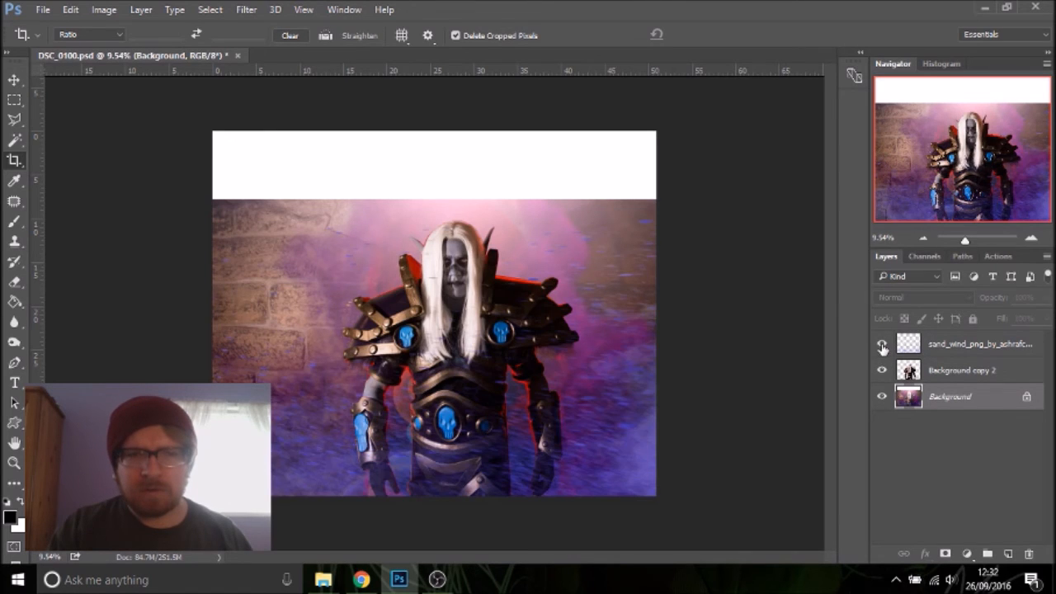
click(938, 374)
click(1046, 297)
drag(1031, 319, 1036, 320)
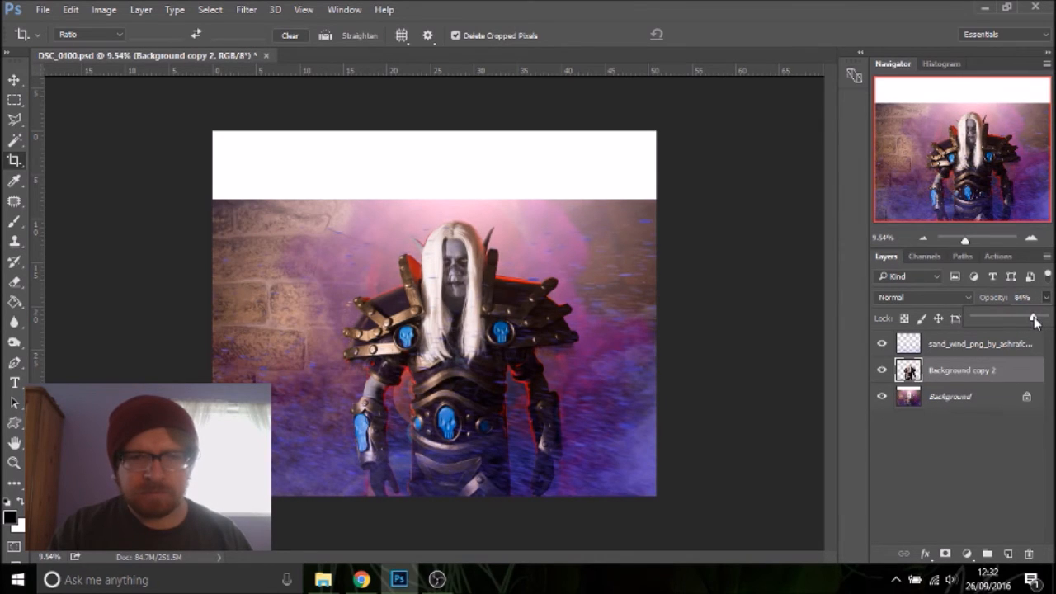
drag(1036, 322, 1045, 319)
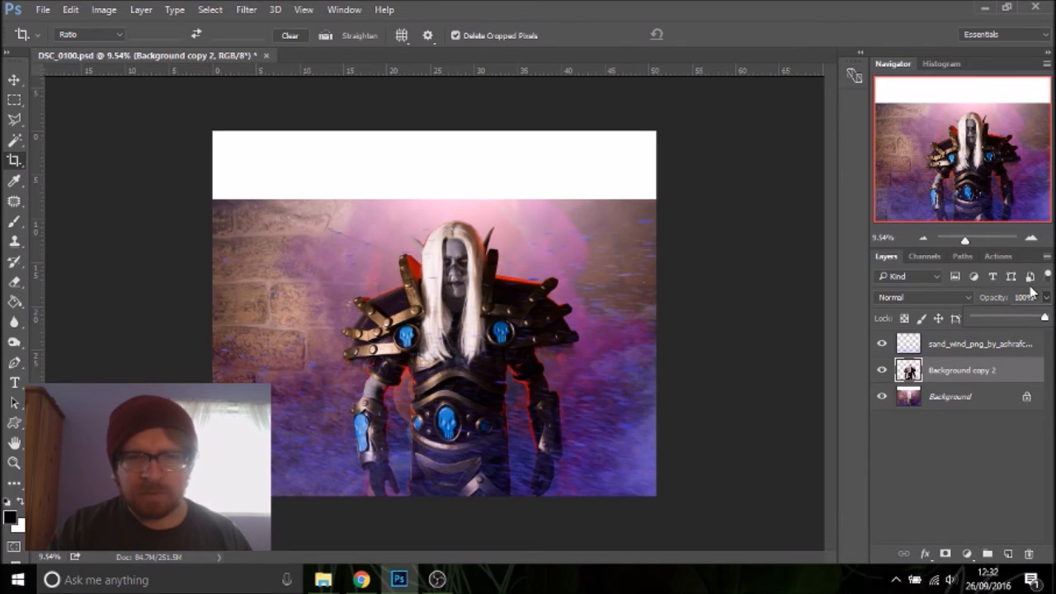
Undo the Lens Flare on the Background layer and duplicate that layer directly above it
drag(966, 241, 969, 241)
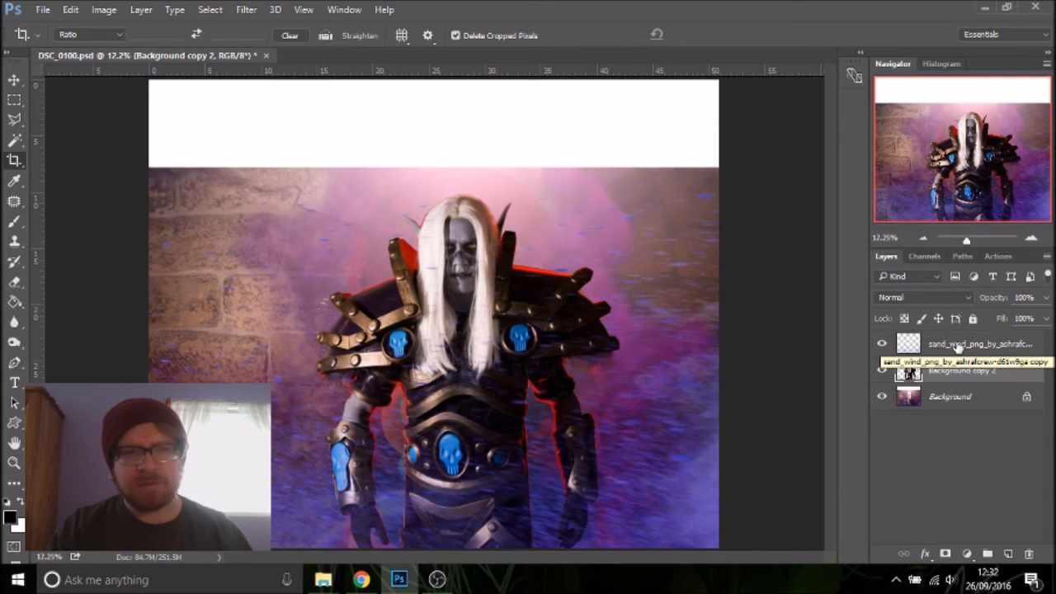
key(ctrl+z)
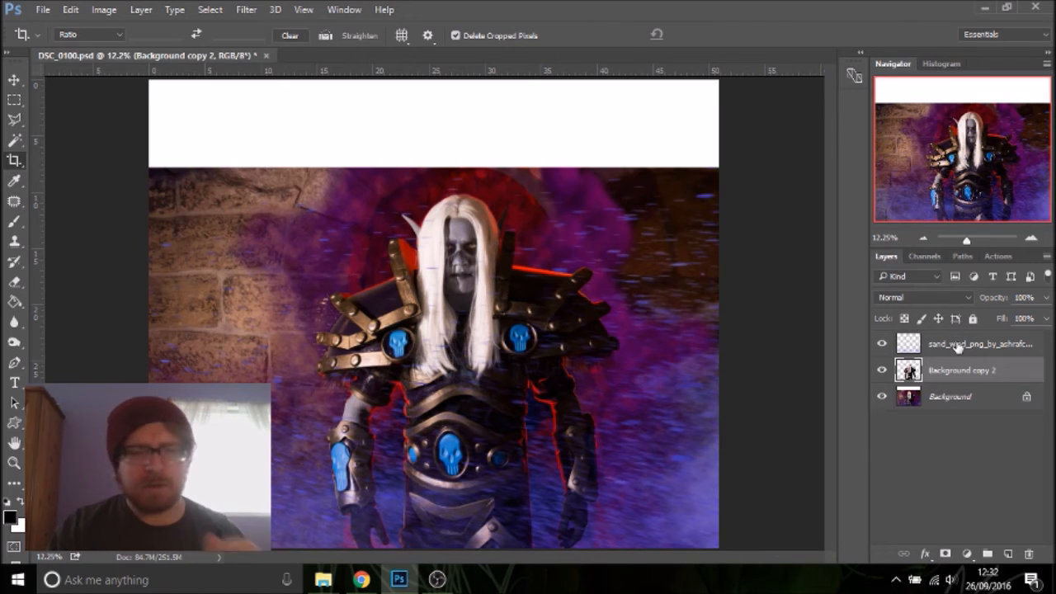
click(218, 13)
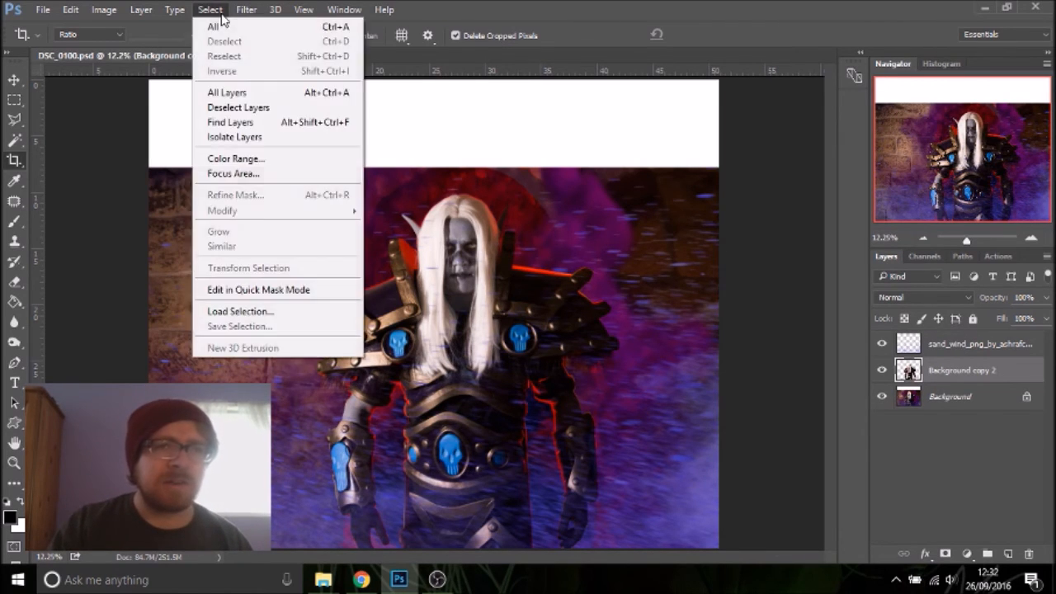
mouse_move(246, 10)
mouse_move(365, 239)
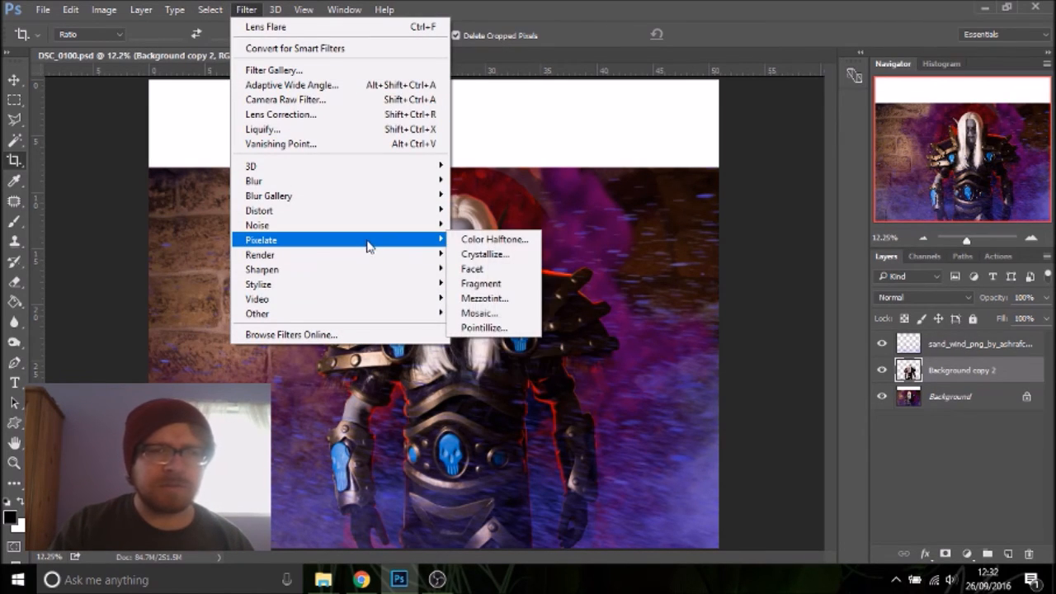
click(985, 397)
drag(985, 397, 1000, 553)
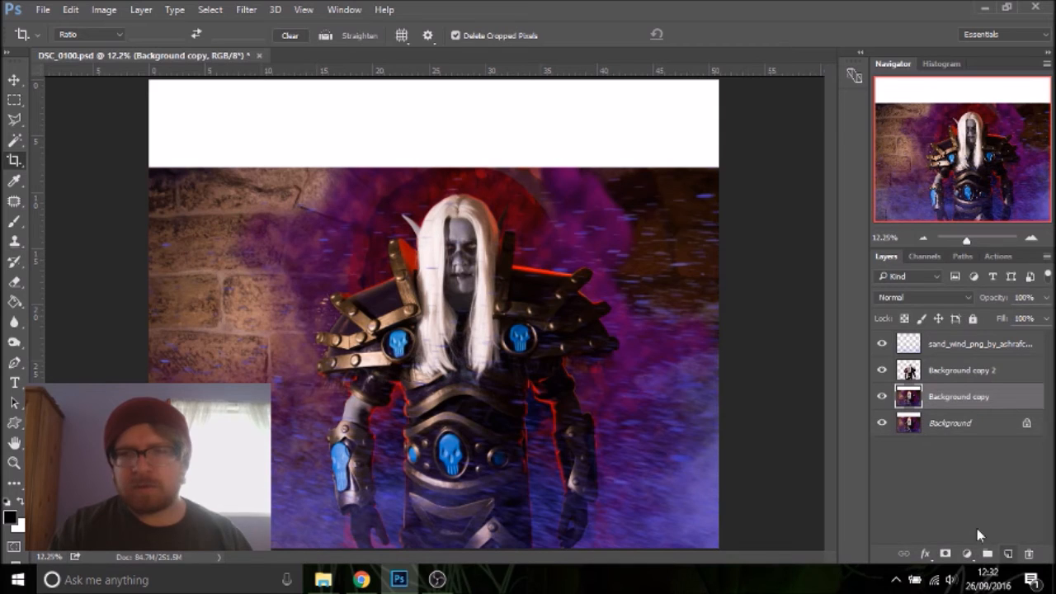
Preview a Lens Flare on the Background copy layer with the 35mm Prime and 105mm Prime types, lowering brightness to 125%
click(251, 10)
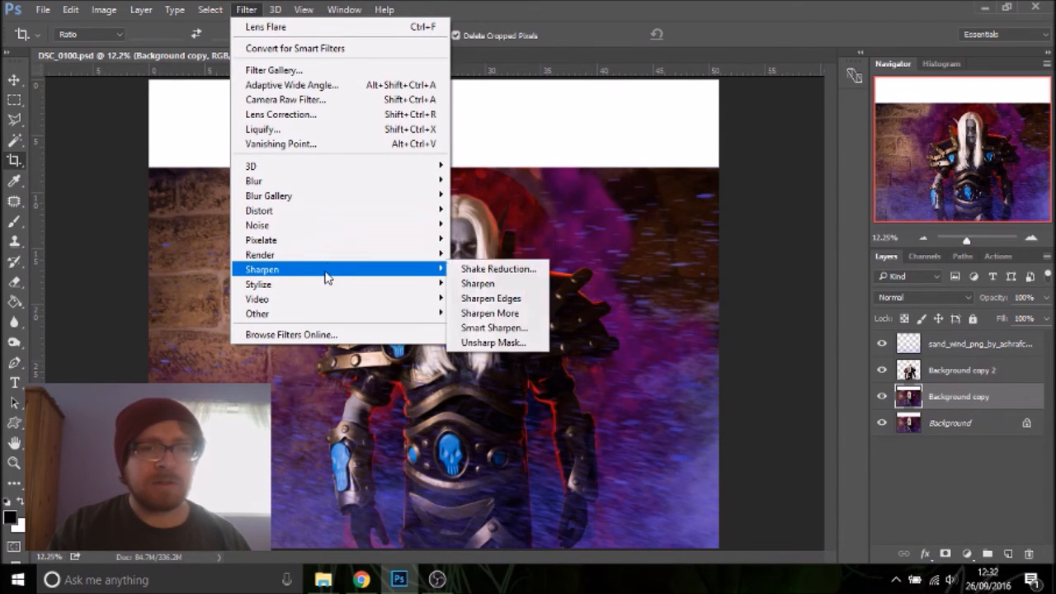
mouse_move(333, 259)
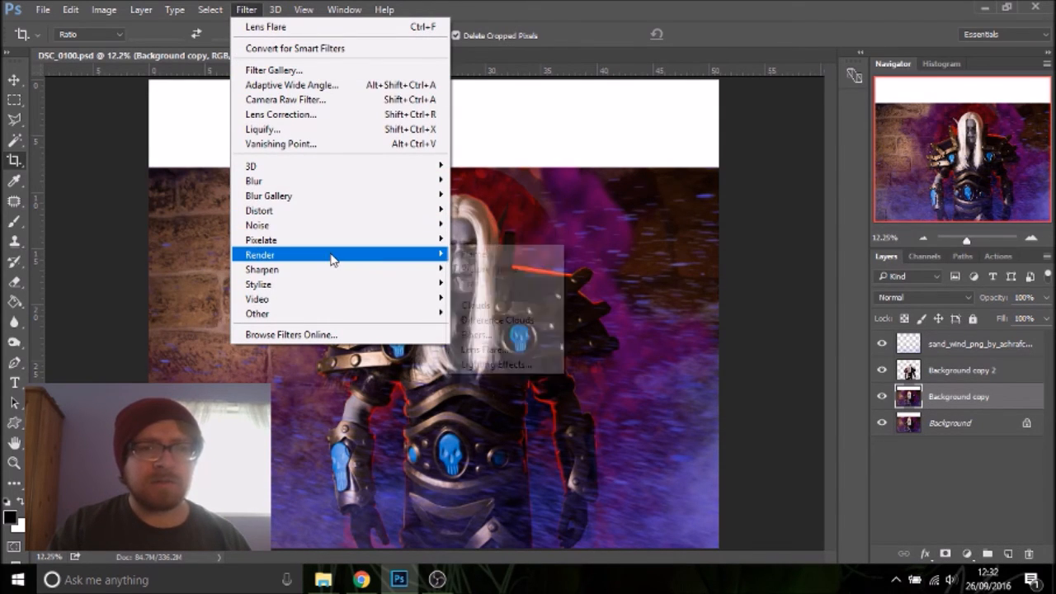
click(526, 350)
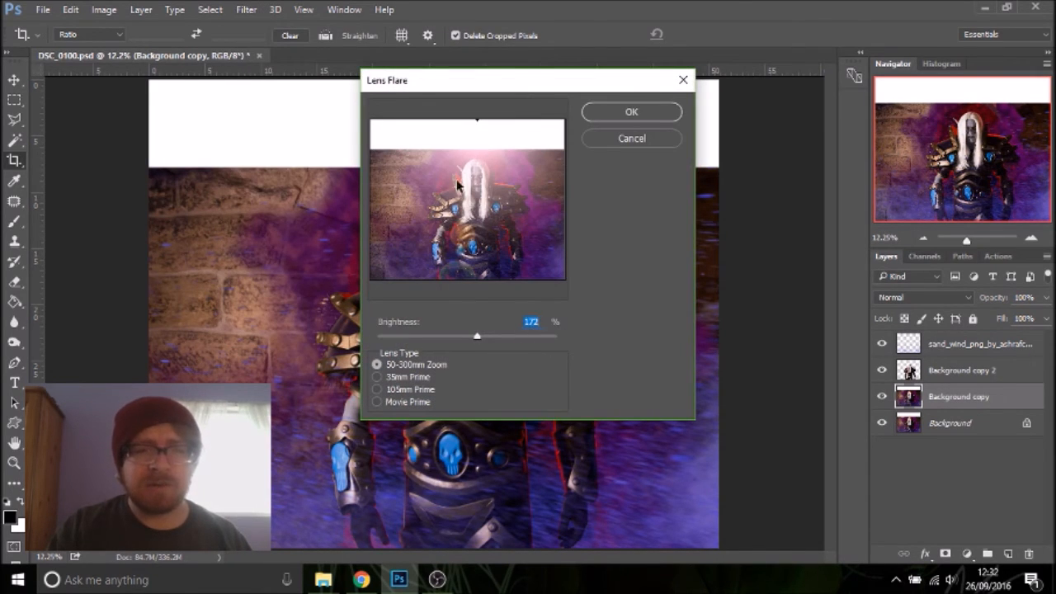
drag(466, 340, 466, 340)
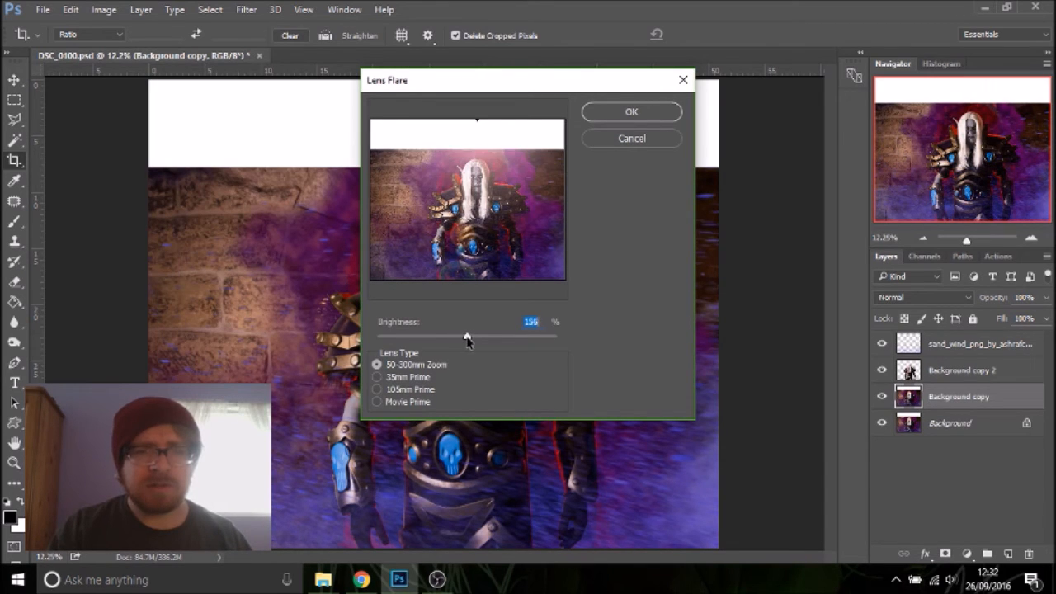
click(395, 388)
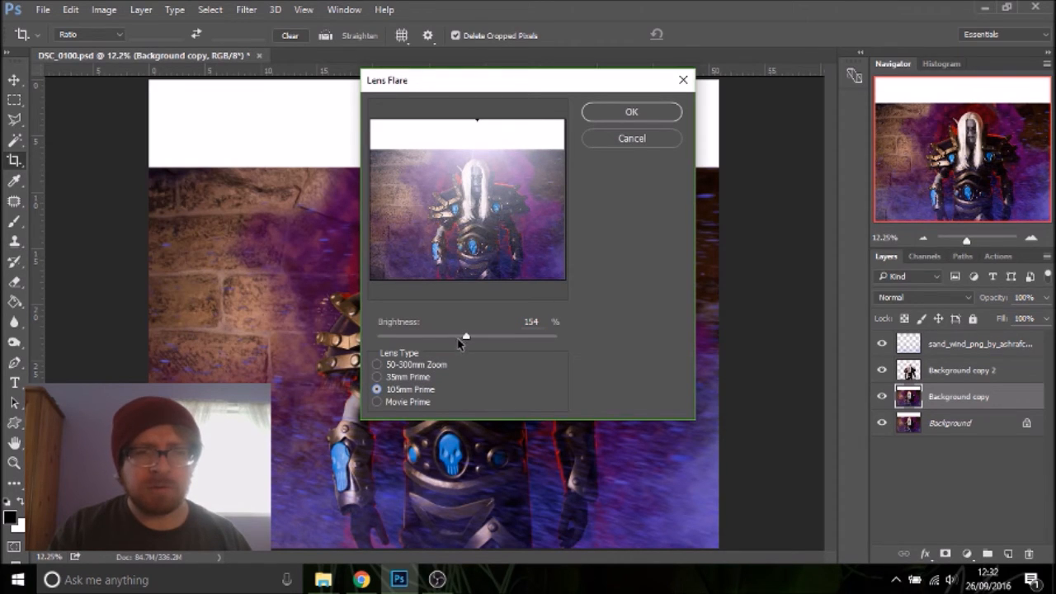
click(392, 377)
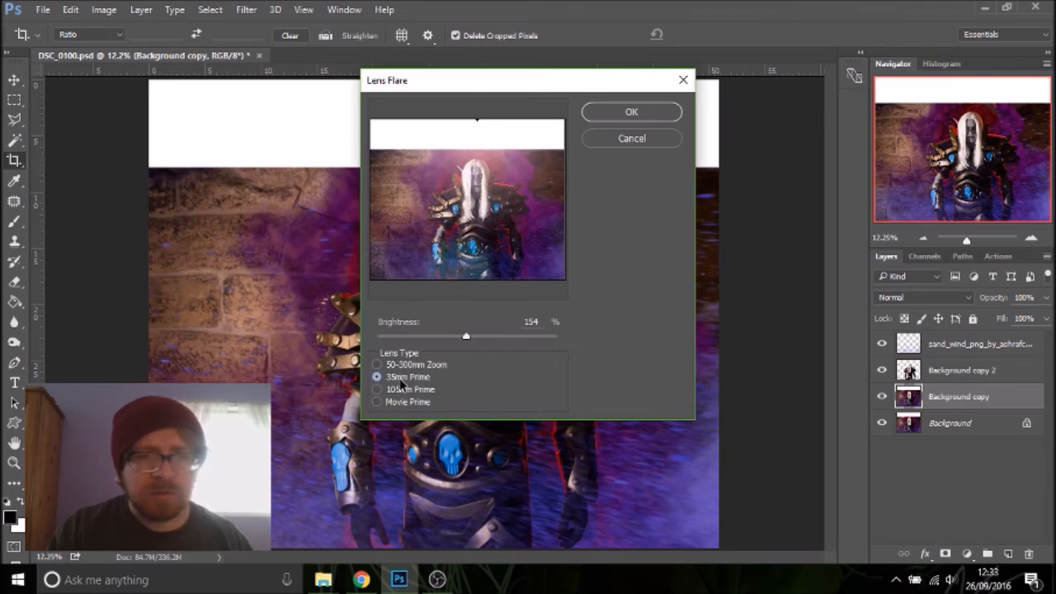
click(399, 390)
drag(445, 339, 448, 339)
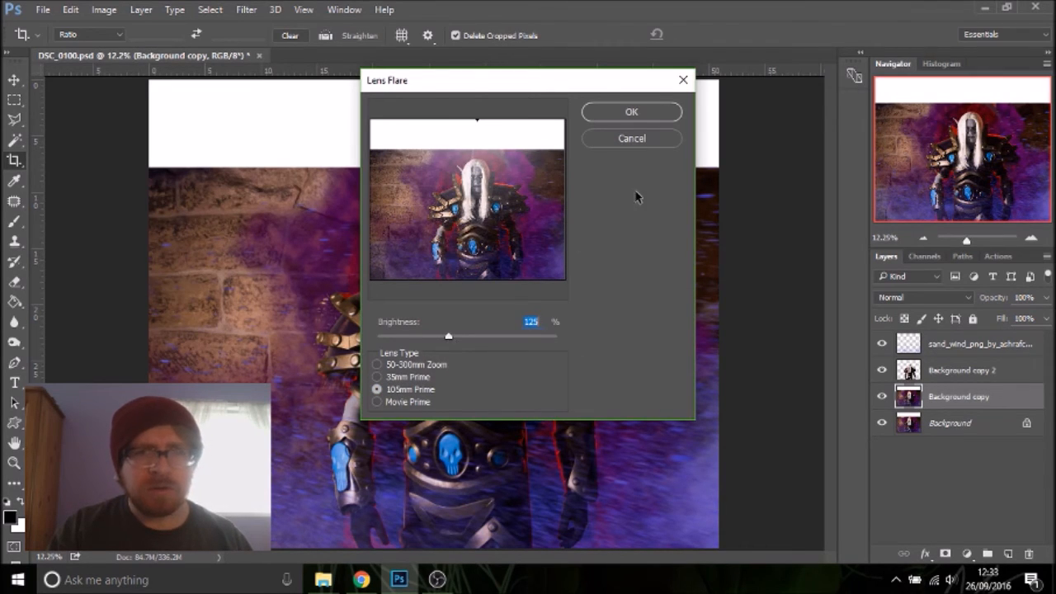
Apply the Lens Flare as 50-300mm Zoom at 153% brightness and lower the Background copy layer's opacity to 66%
click(393, 366)
drag(461, 337, 464, 341)
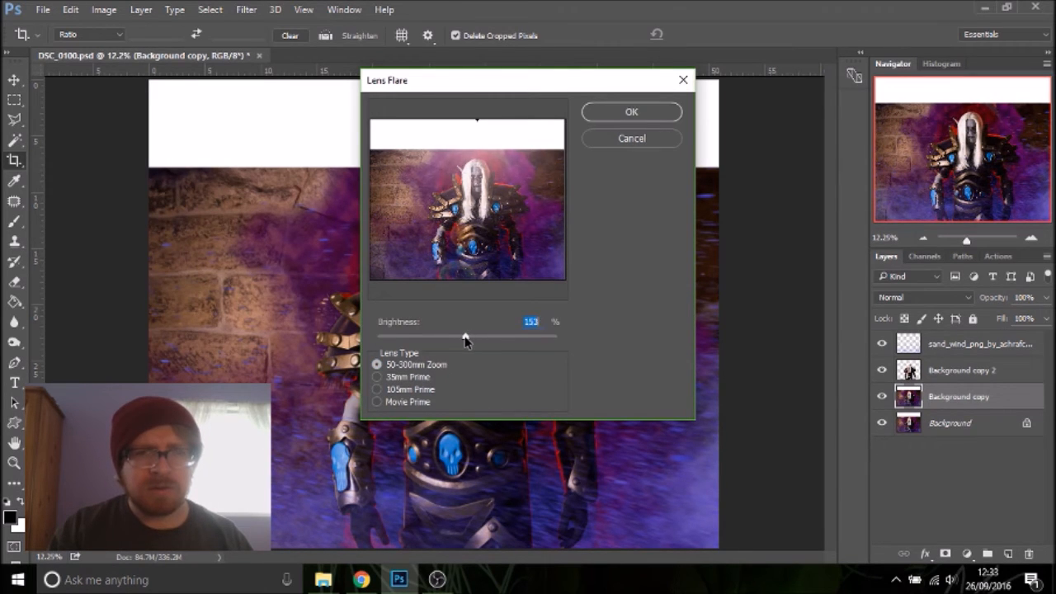
click(651, 120)
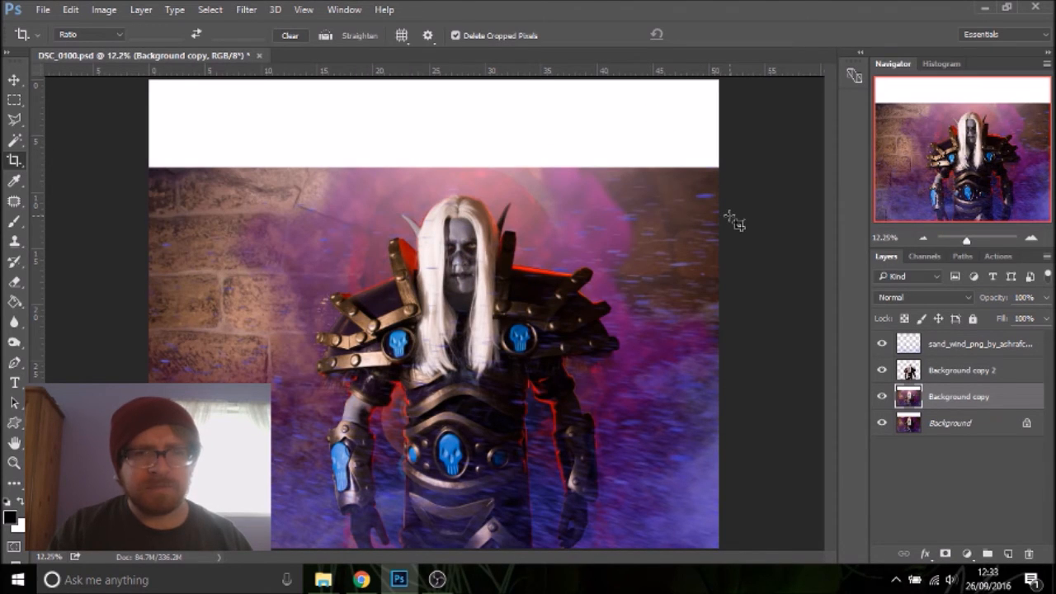
click(1046, 297)
drag(1045, 319, 1015, 320)
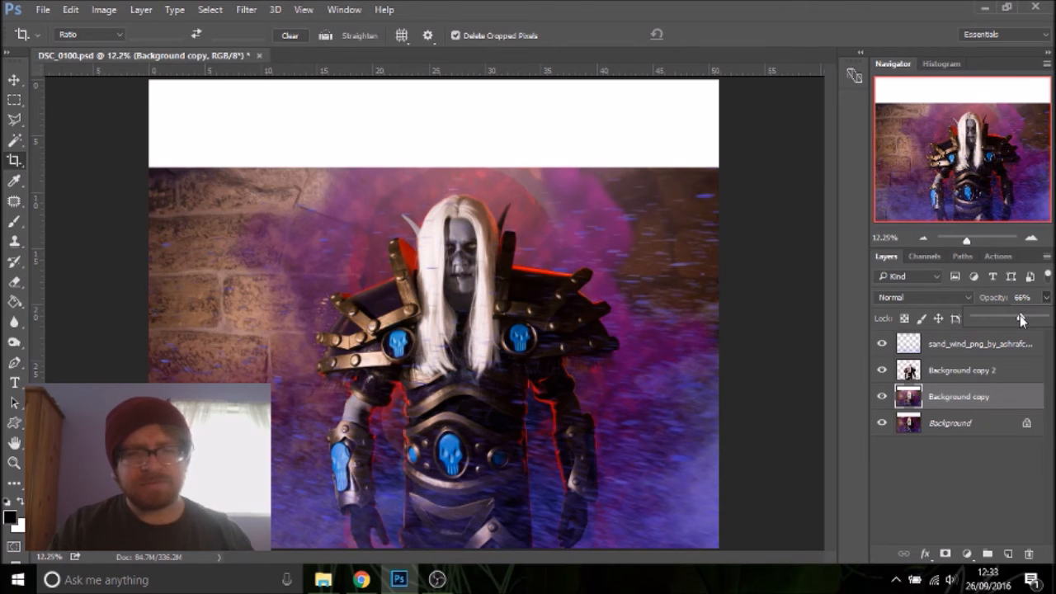
Undo the lens flare, canvas extension, flattening and layer duplication, back to the separate smoke, sand wind and figure layers
key(Escape)
key(ctrl+alt+z)
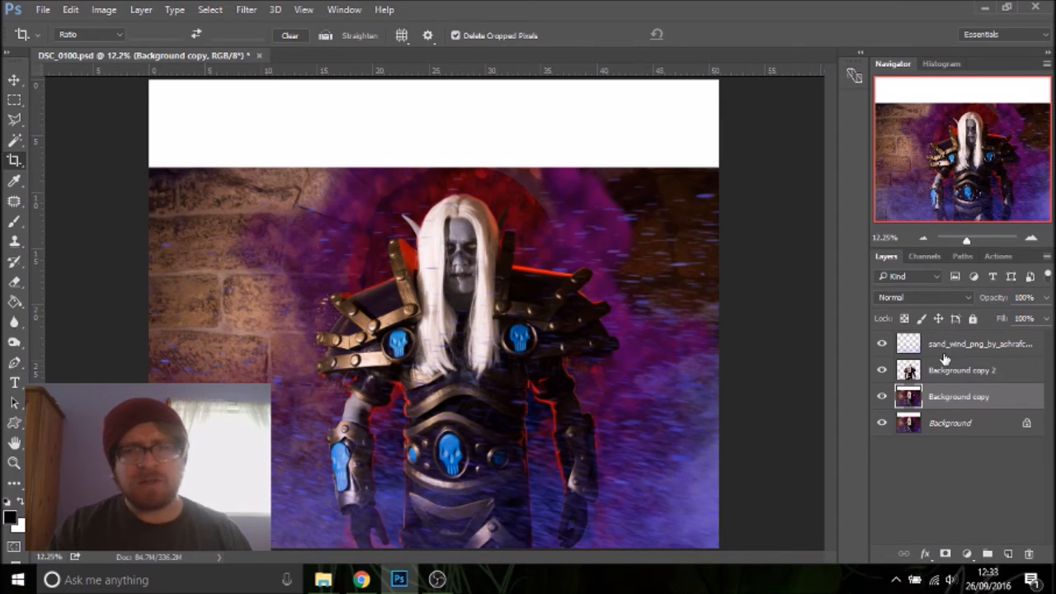
key(ctrl+alt+z)
key(ctrl+alt+z)
key(ctrl+alt+z)
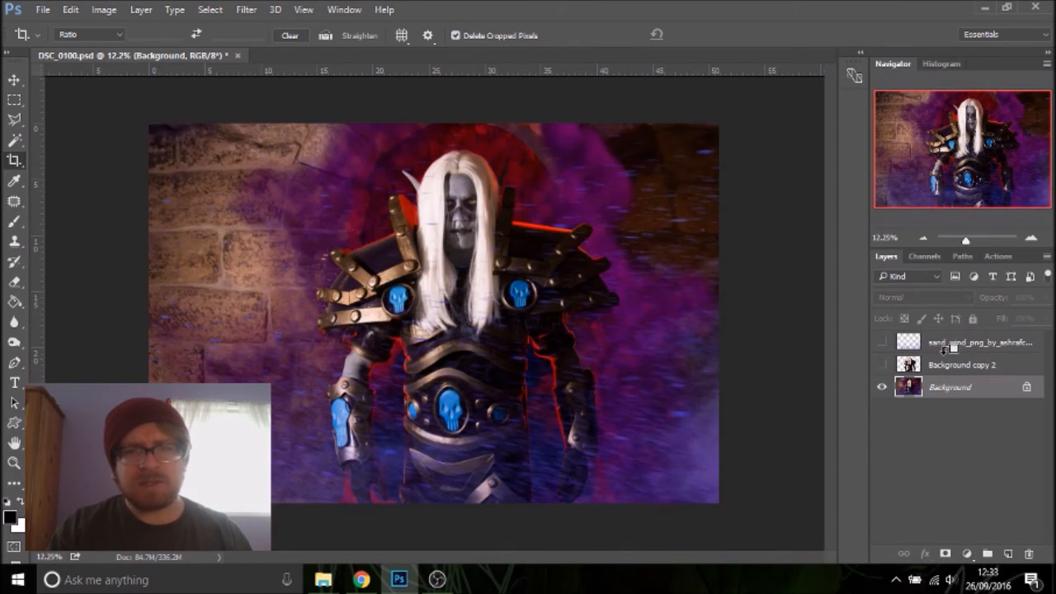
key(ctrl+alt+z)
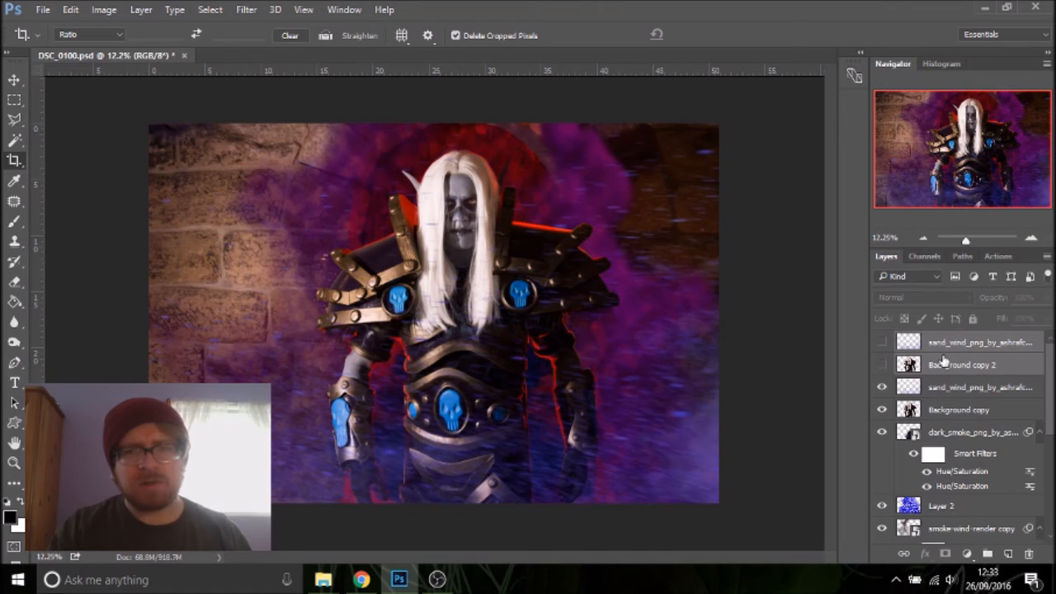
key(ctrl+alt+z)
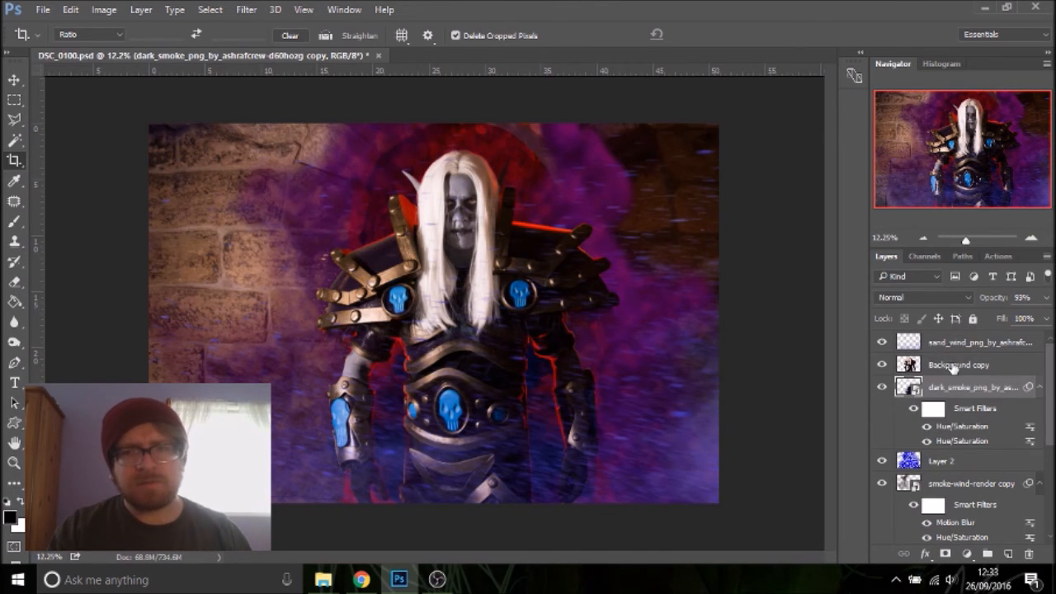
Check the death knight portal reference image in Chrome, and back in Photoshop add a blank layer directly above Layer 2
click(955, 366)
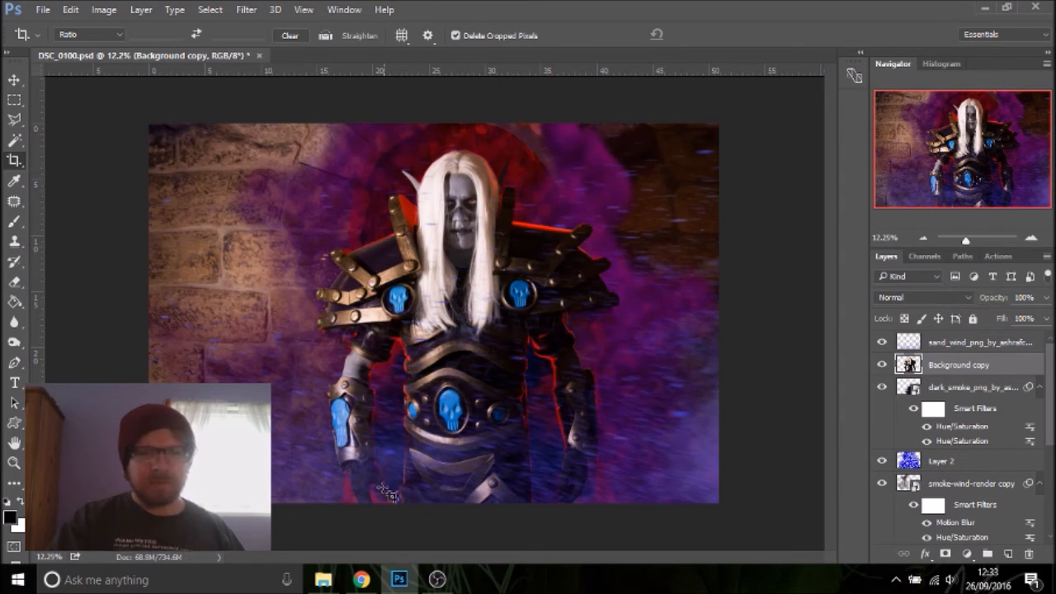
click(362, 580)
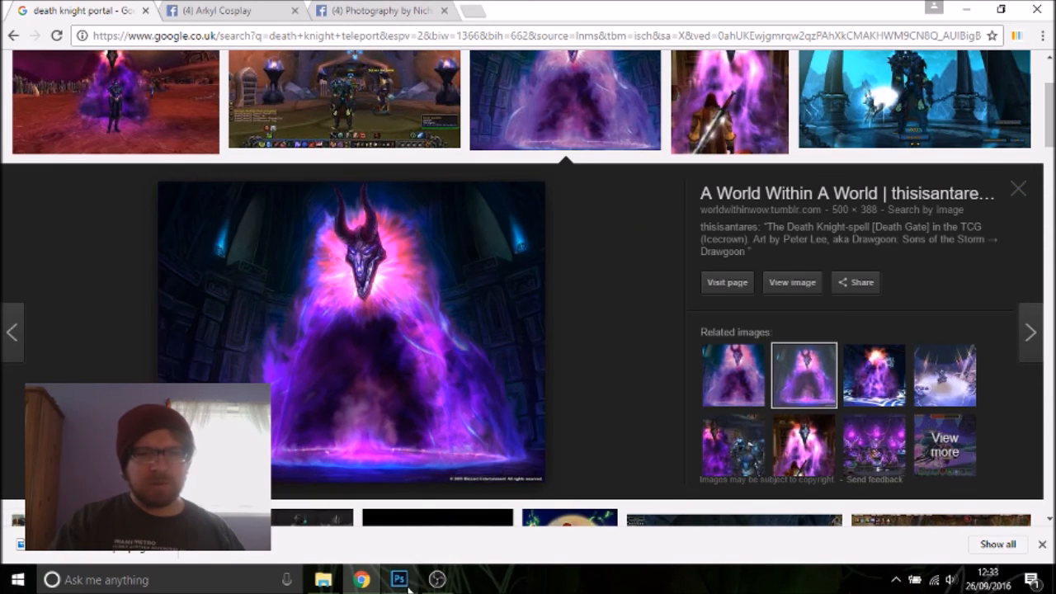
click(400, 580)
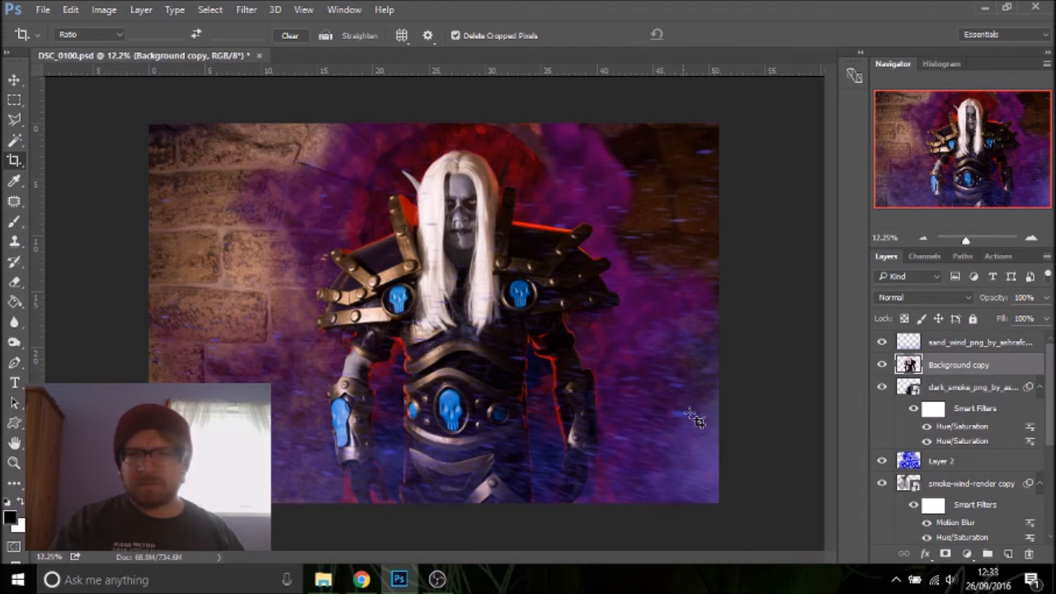
click(960, 461)
click(1008, 554)
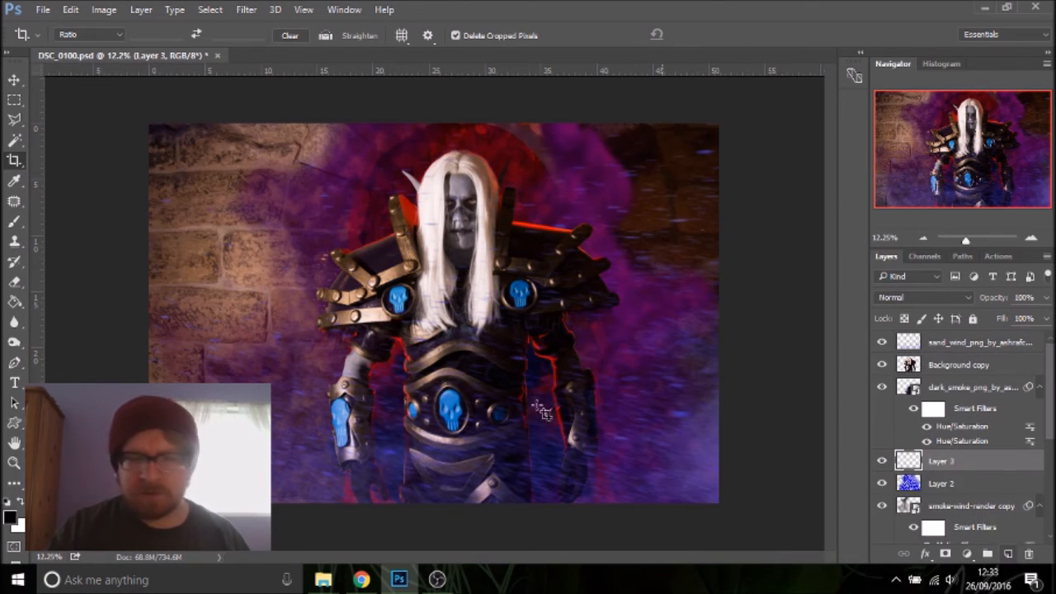
Set up a soft round brush at 155 px with 0% hardness and 42% flow
click(14, 222)
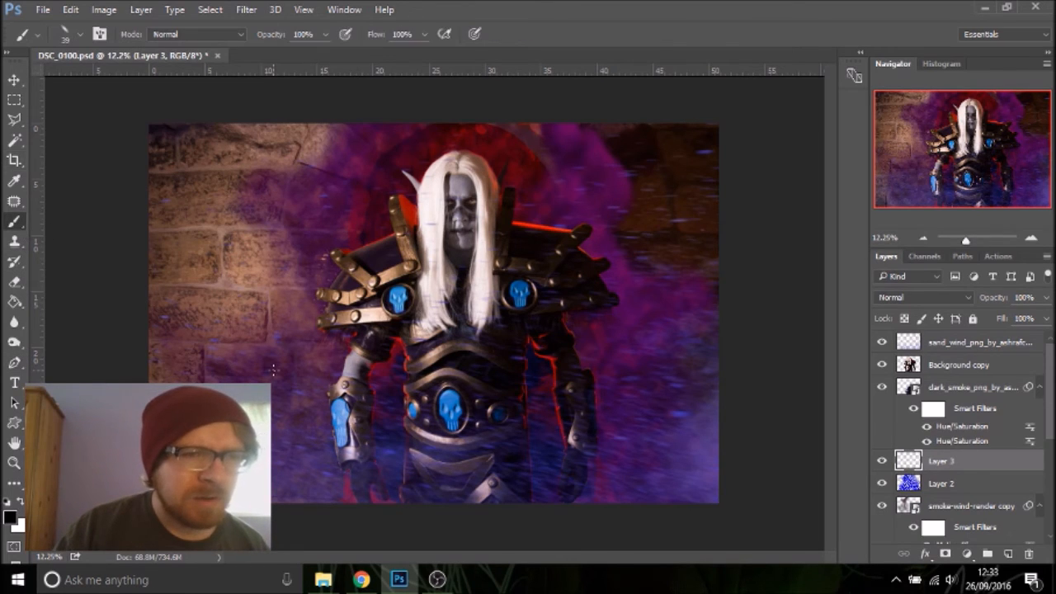
right_click(175, 199)
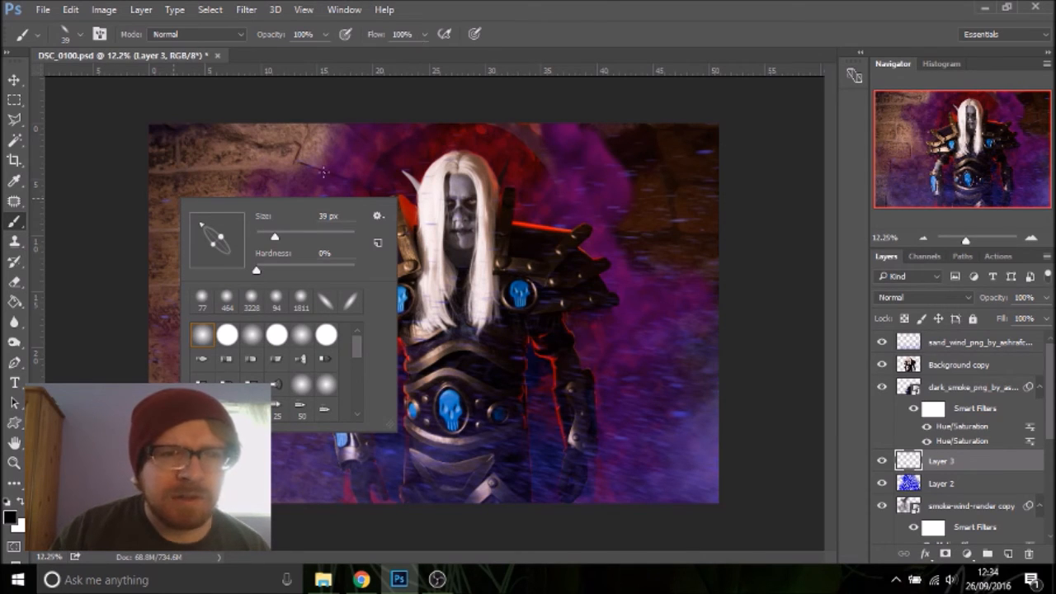
click(202, 302)
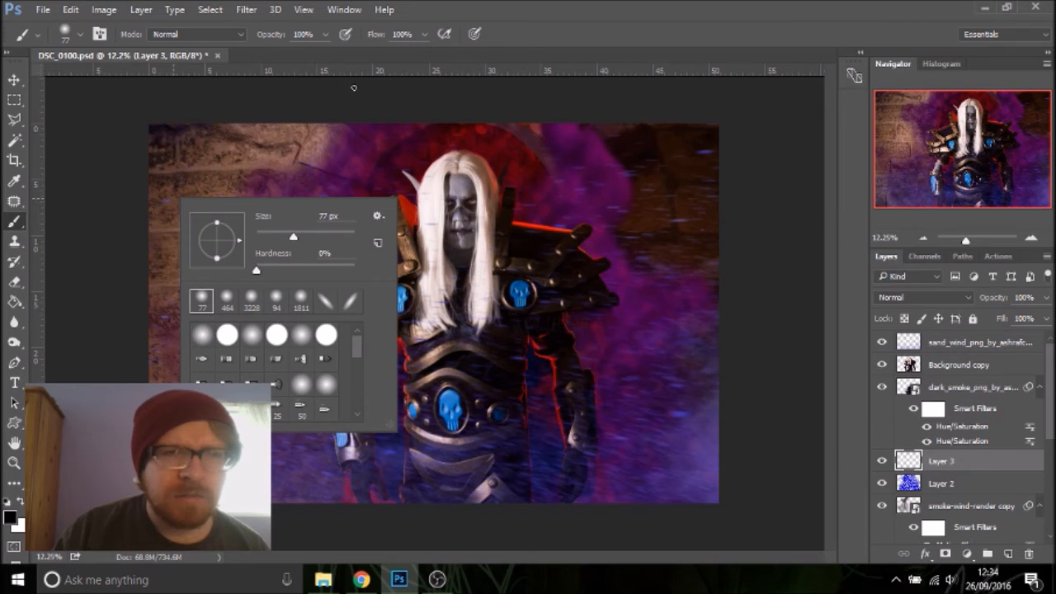
click(423, 35)
drag(426, 53, 382, 57)
right_click(223, 209)
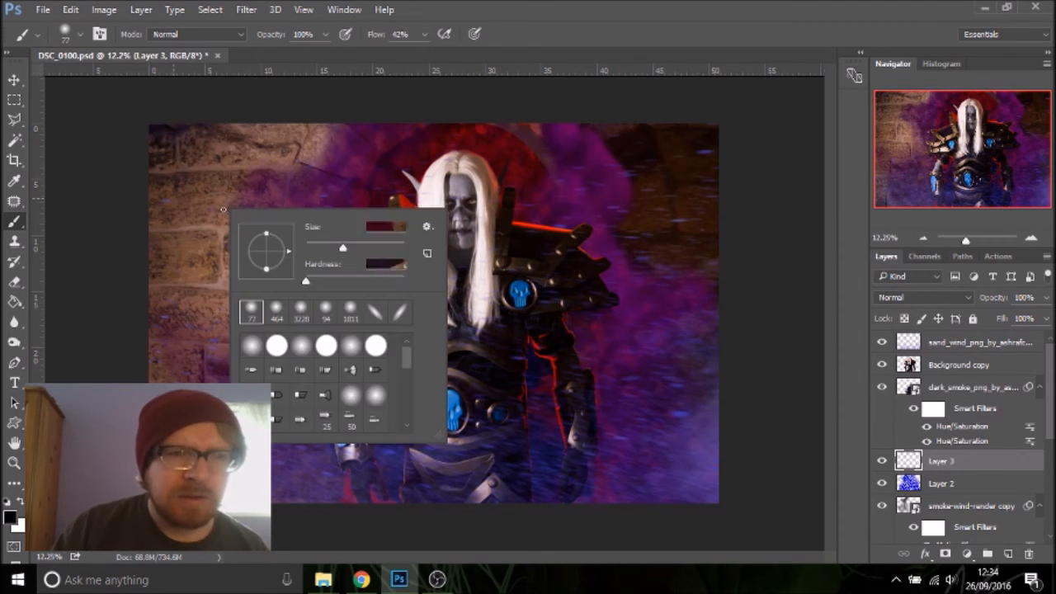
drag(355, 246, 369, 248)
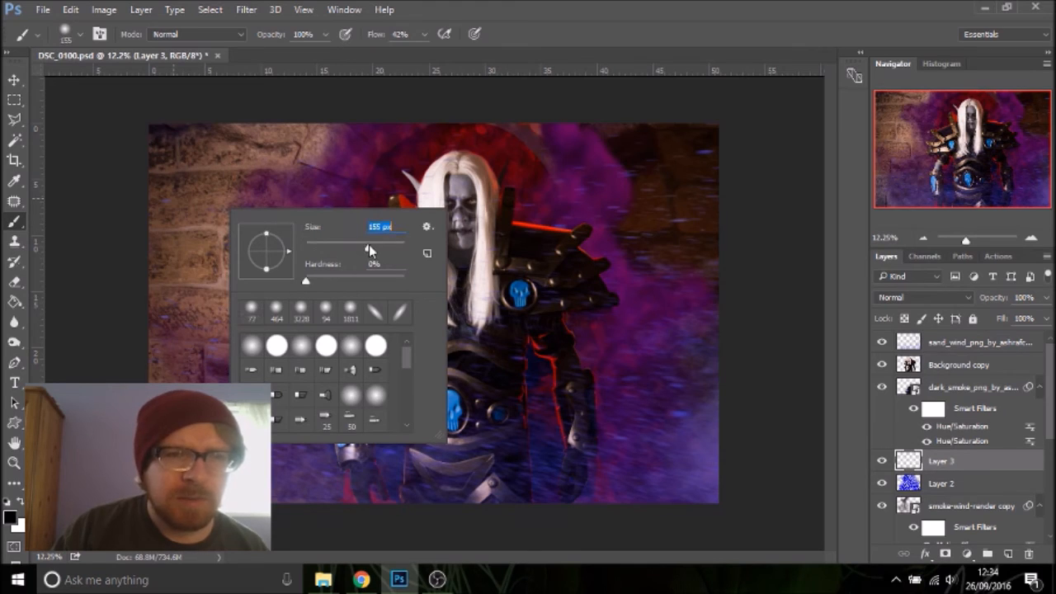
Try black brush strokes over the brick wall beside the figure on Layer 3 and undo them
click(220, 177)
drag(221, 177, 240, 271)
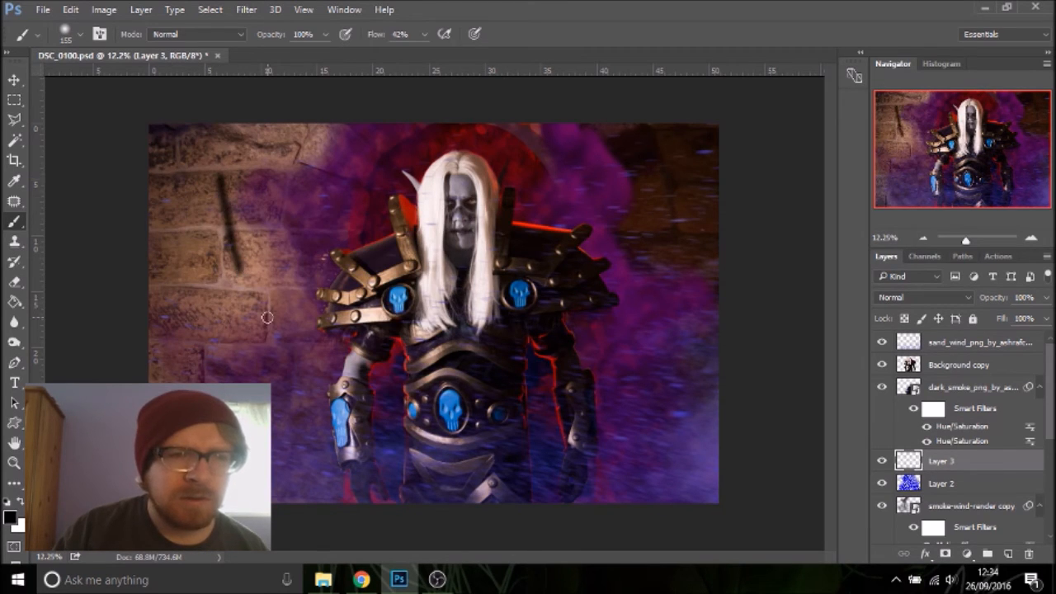
mouse_move(264, 309)
mouse_down()
mouse_move(197, 290)
mouse_move(240, 285)
mouse_move(343, 365)
mouse_up()
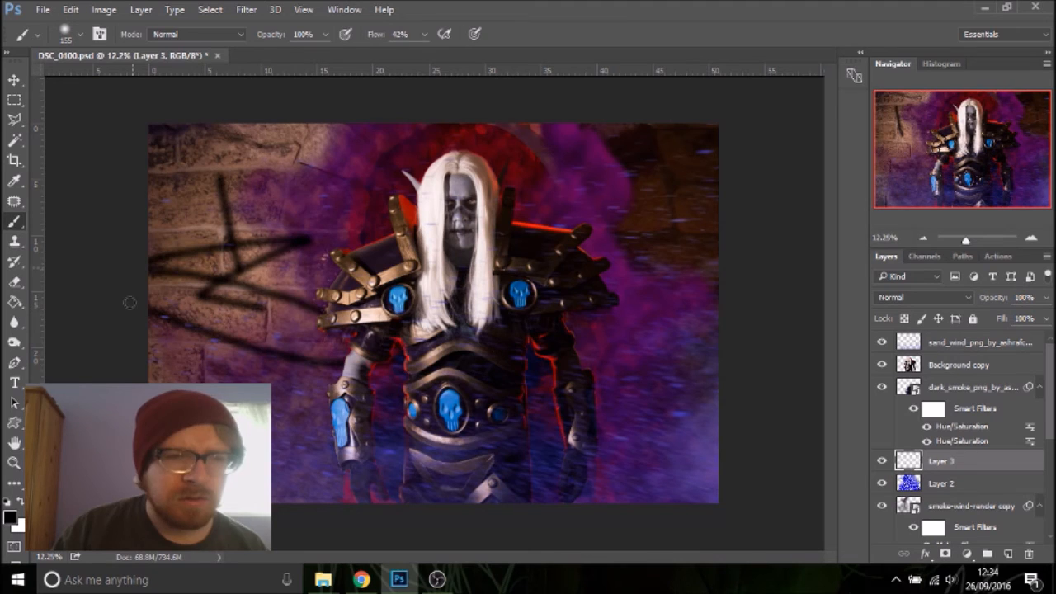
key(ctrl+z)
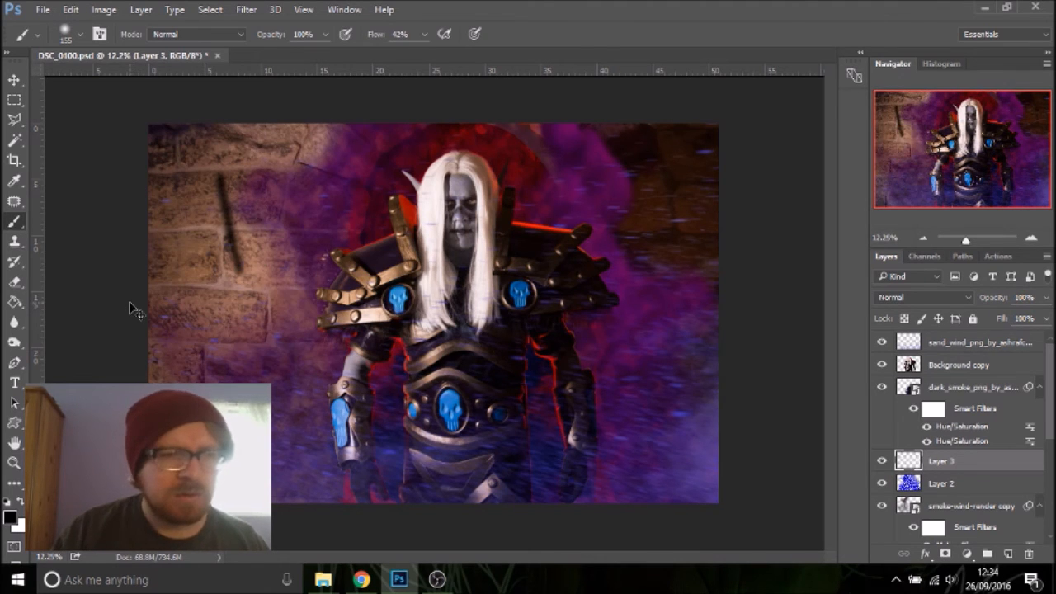
key(ctrl+alt+z)
Set the foreground colour to blue 2e2ed5 and return to the Brush tool
click(11, 518)
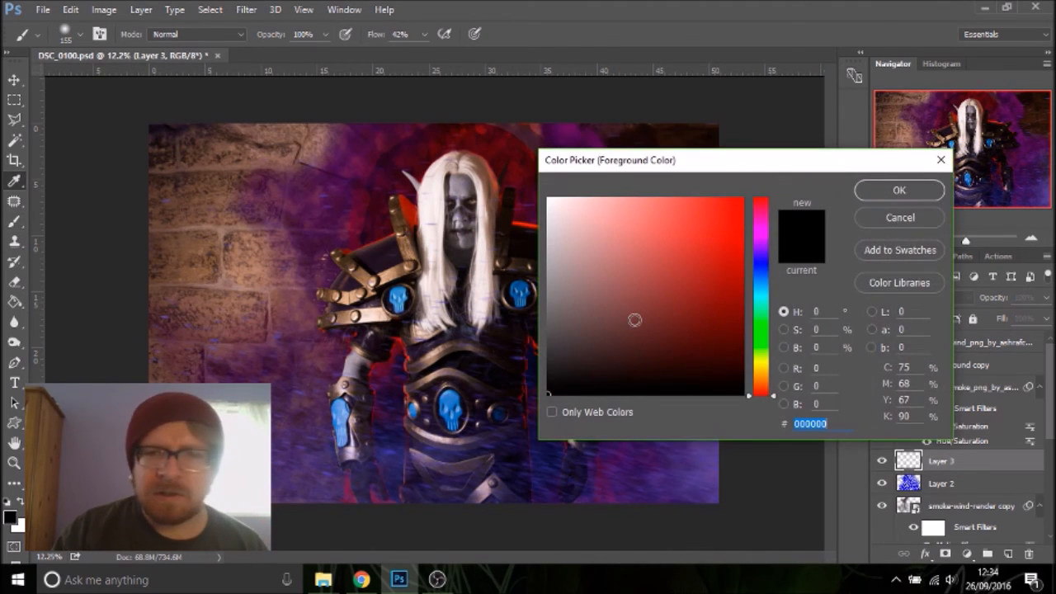
click(761, 265)
mouse_move(702, 212)
mouse_down()
mouse_move(684, 207)
mouse_move(702, 229)
mouse_up()
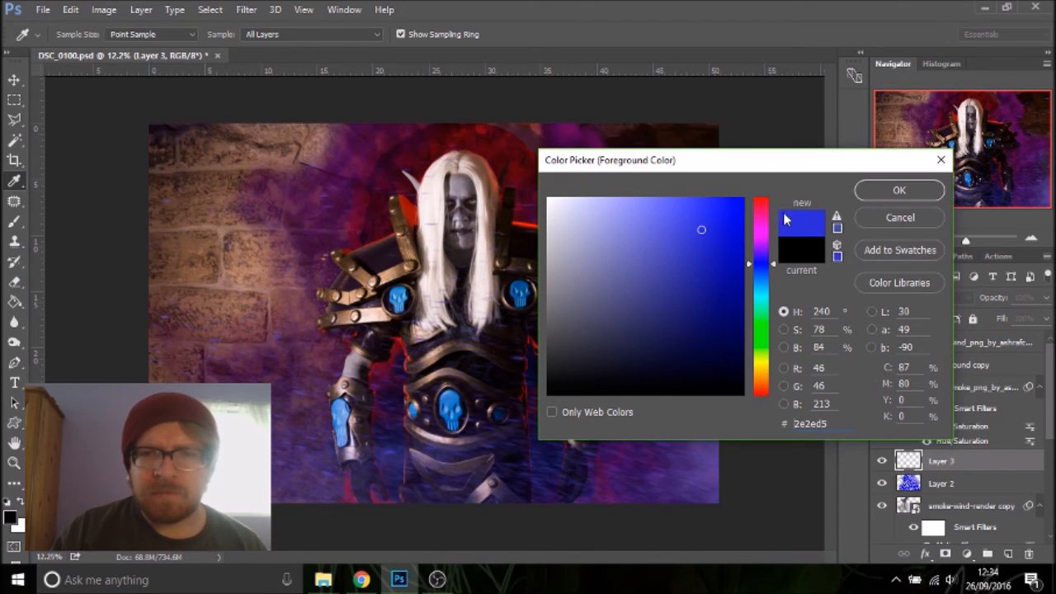
click(898, 191)
key(b)
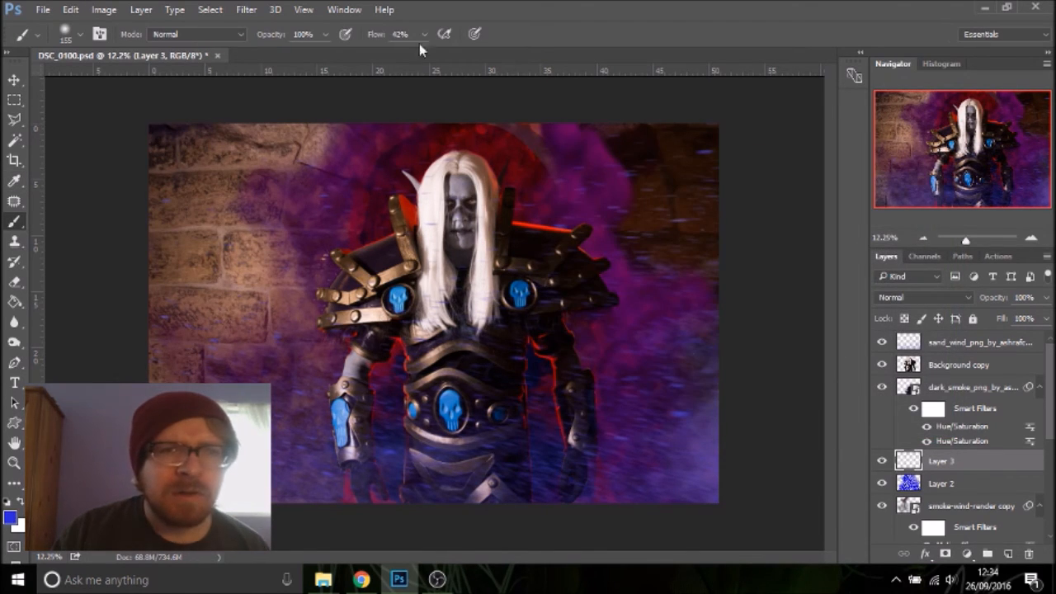
Try blue strokes with airbrush build-up over the brick wall beside the figure, undoing each one
click(445, 34)
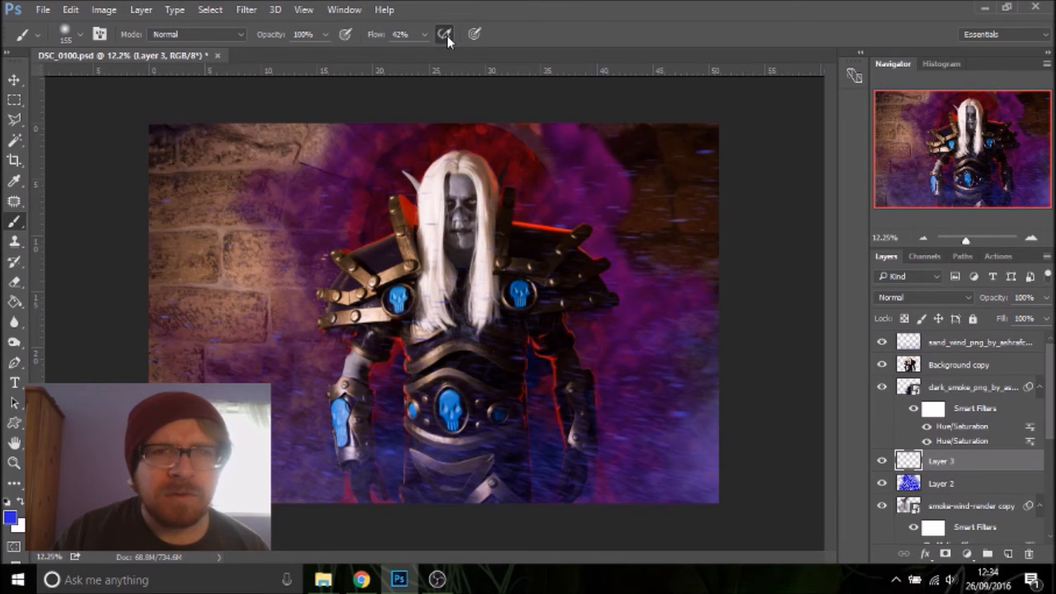
drag(221, 218, 210, 312)
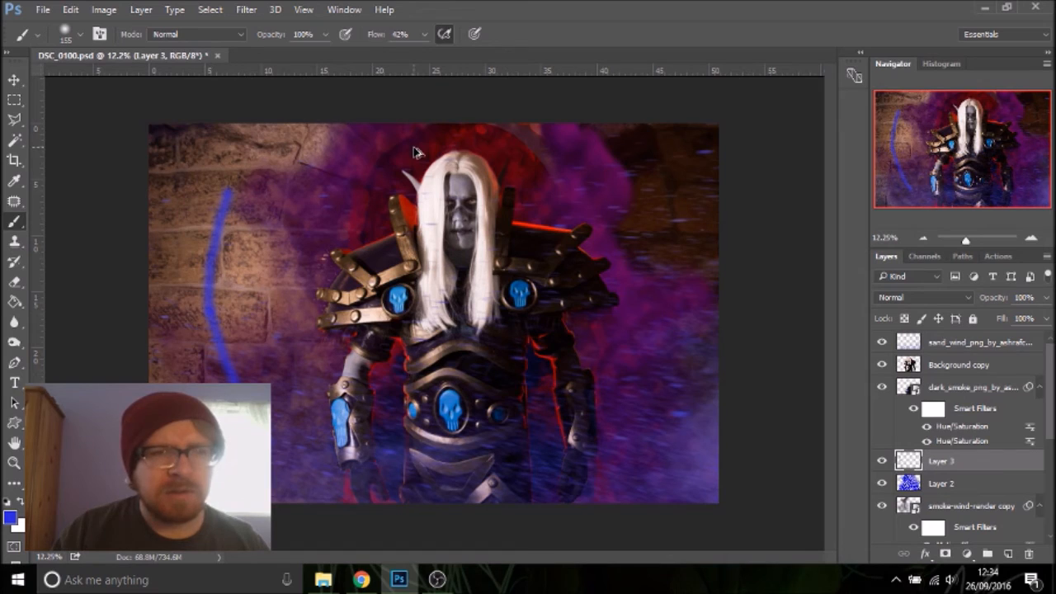
key(ctrl+z)
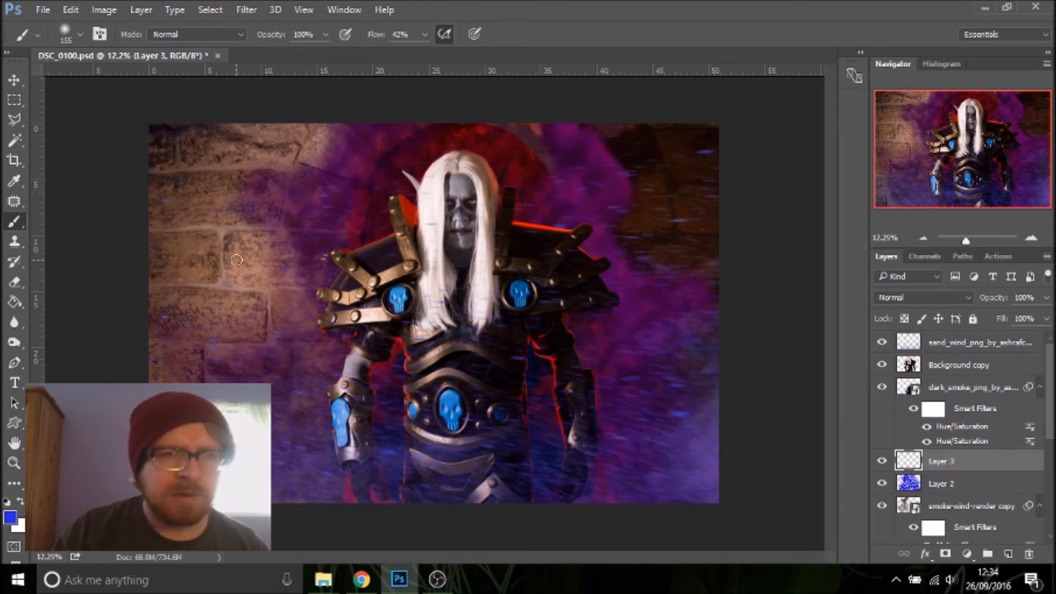
drag(234, 260, 368, 134)
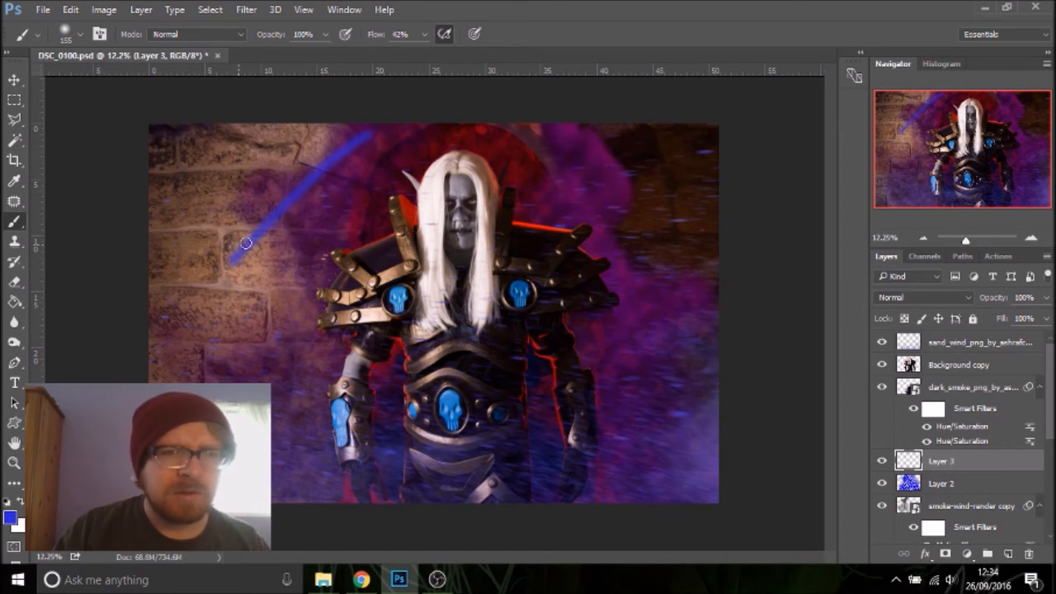
key(ctrl+z)
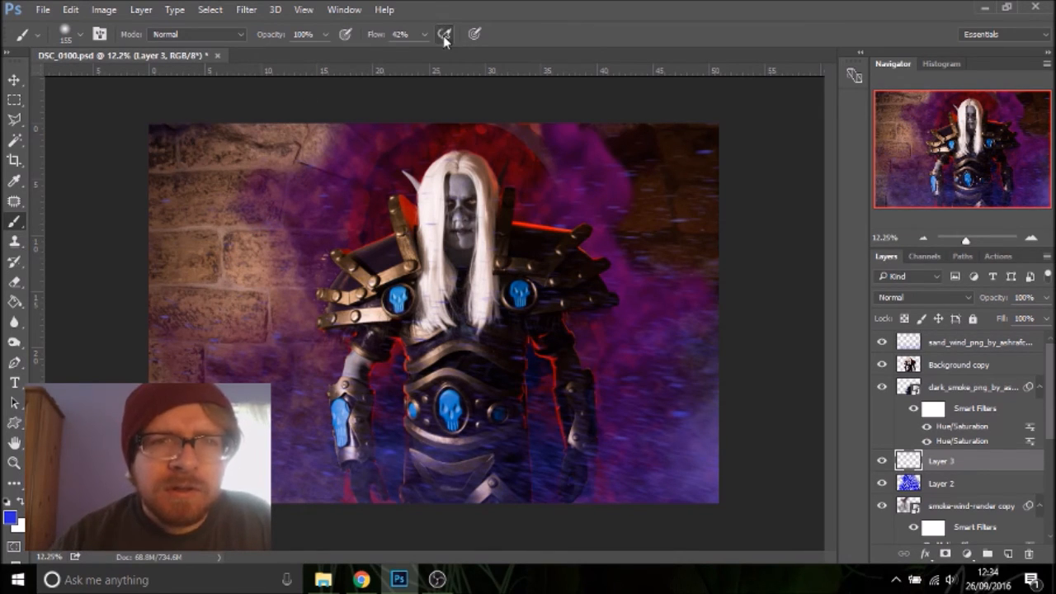
Paint a straight vertical blue stroke over the brick wall beside the figure on Layer 3
click(421, 34)
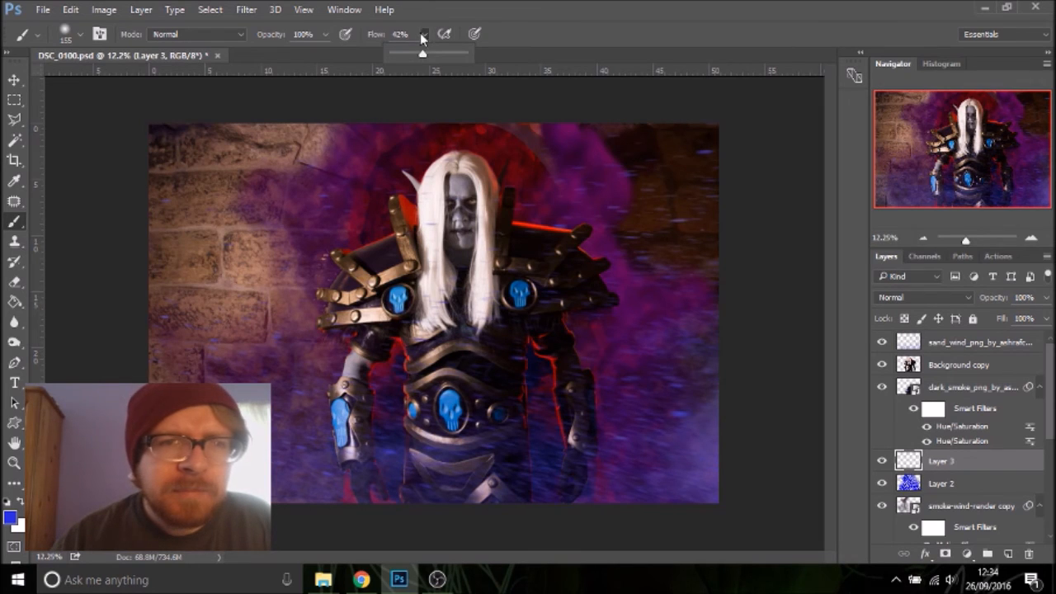
click(347, 36)
click(346, 39)
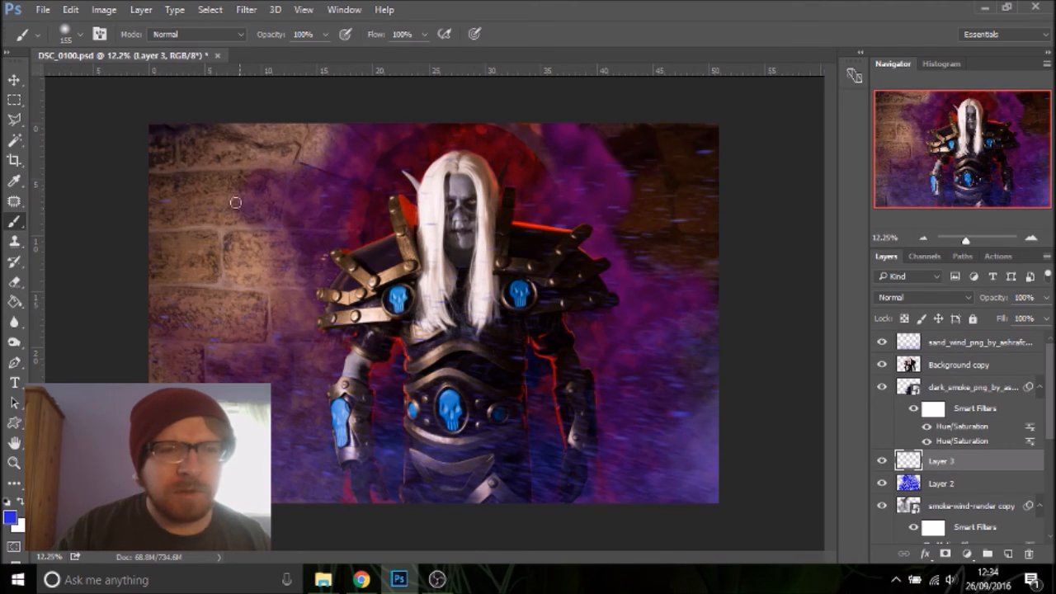
drag(218, 201, 216, 276)
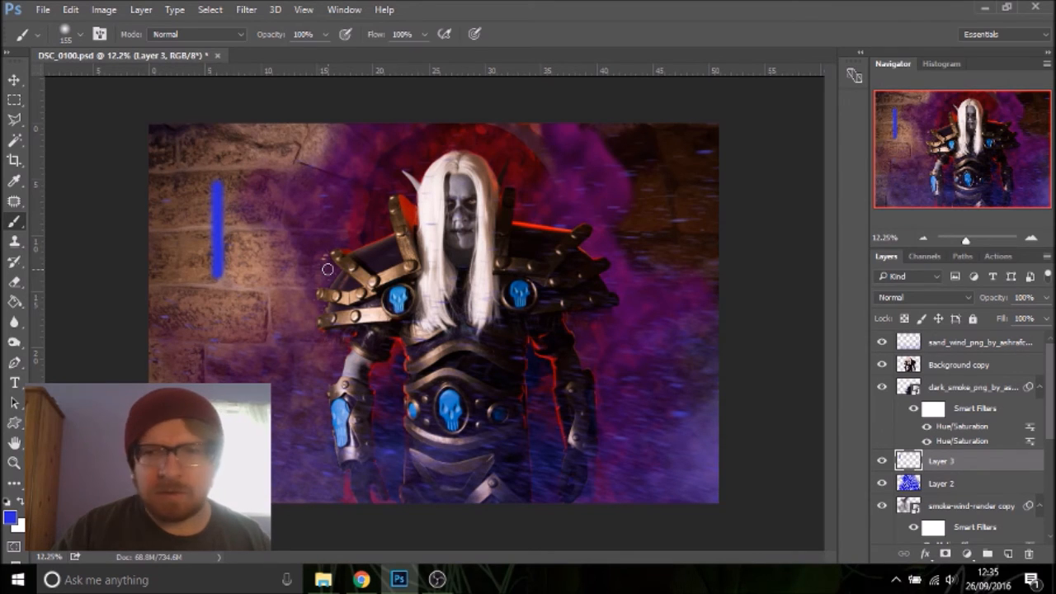
Duplicate Layer 3 with the blue stroke
click(104, 10)
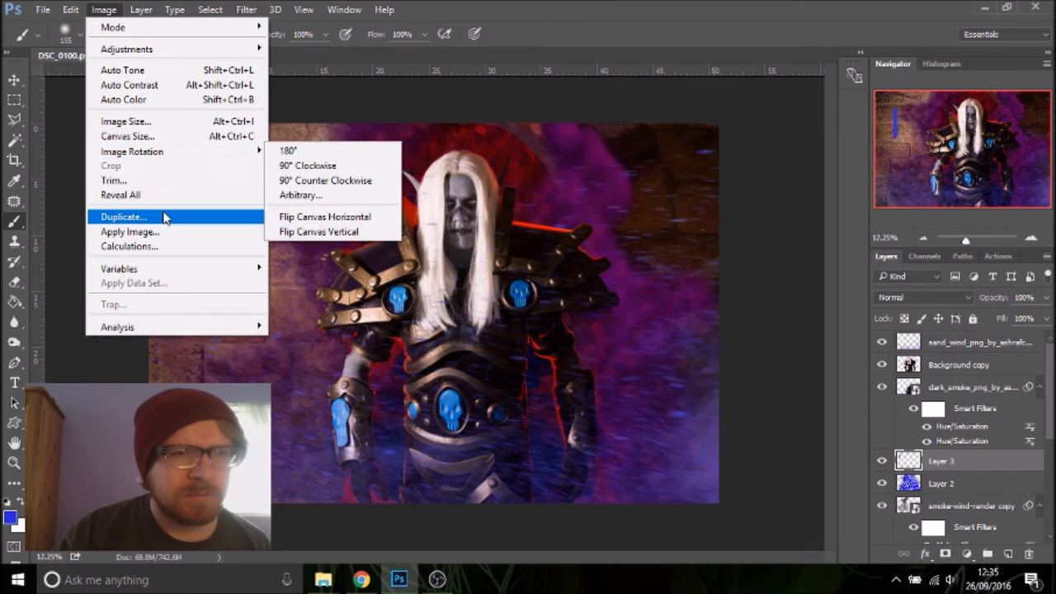
click(1014, 442)
drag(984, 462, 1008, 553)
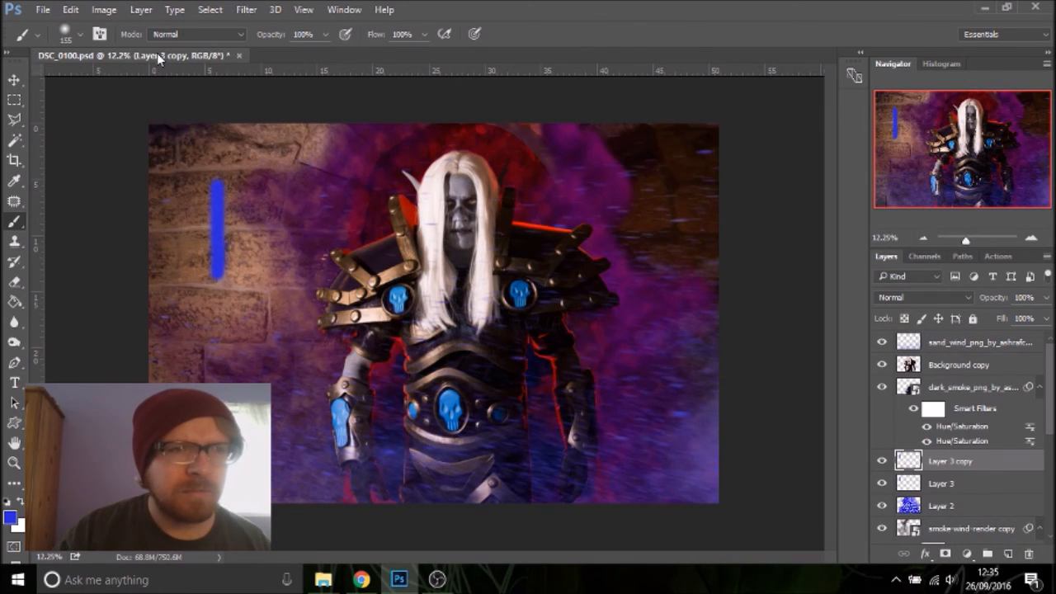
Warp the duplicated blue stroke into a thin crescent bowed towards the figure with tapered ends, and hide the original Layer 3
click(104, 10)
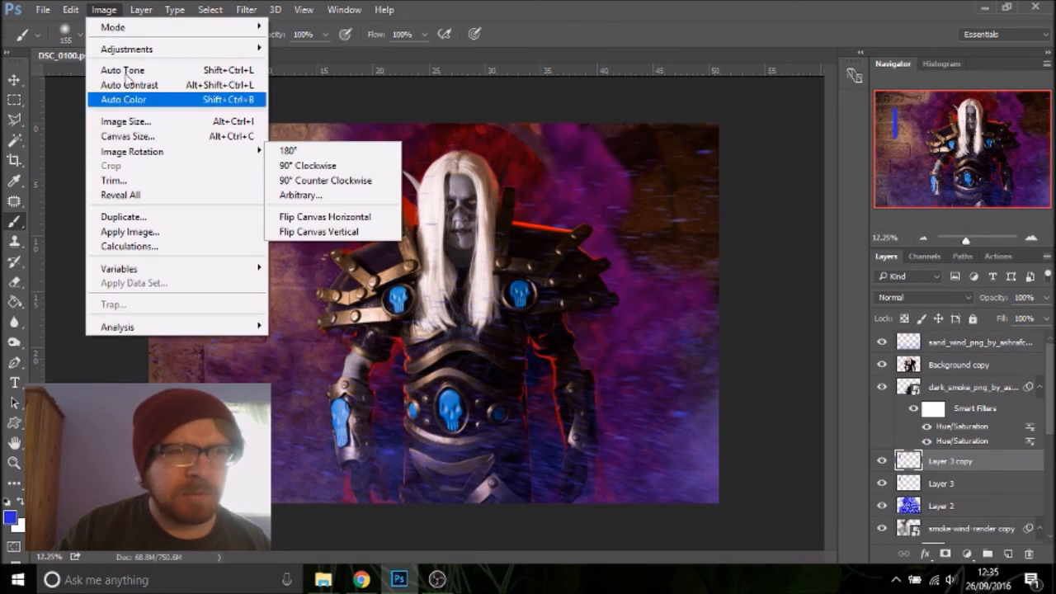
mouse_move(71, 9)
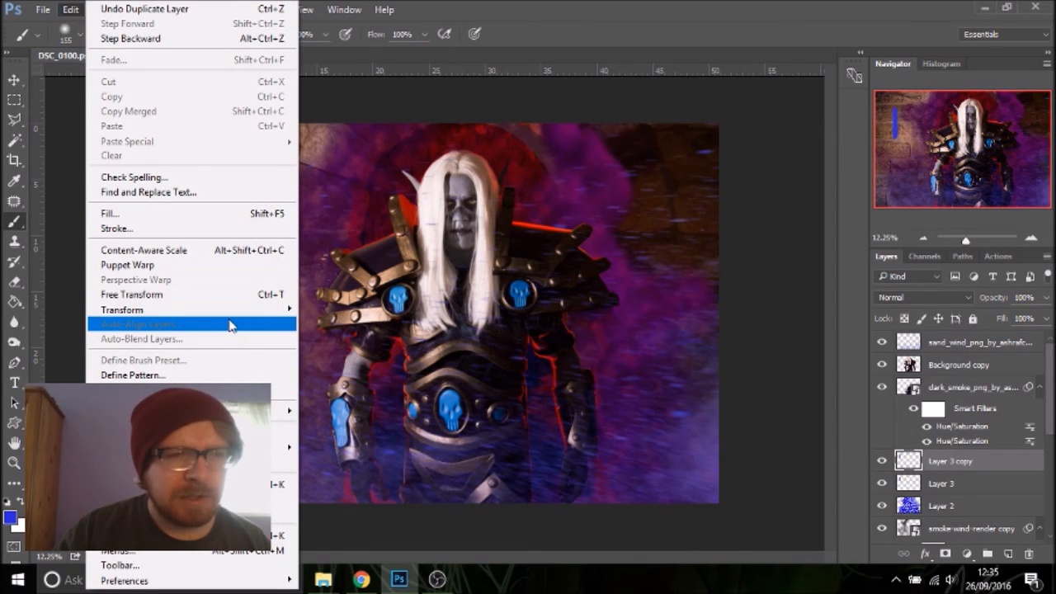
mouse_move(208, 312)
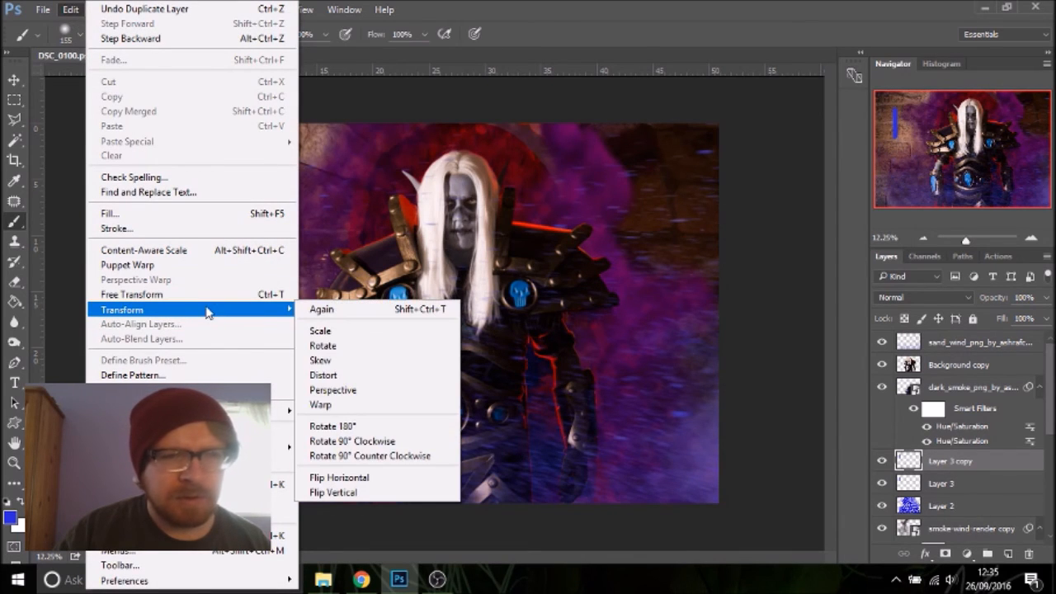
click(346, 404)
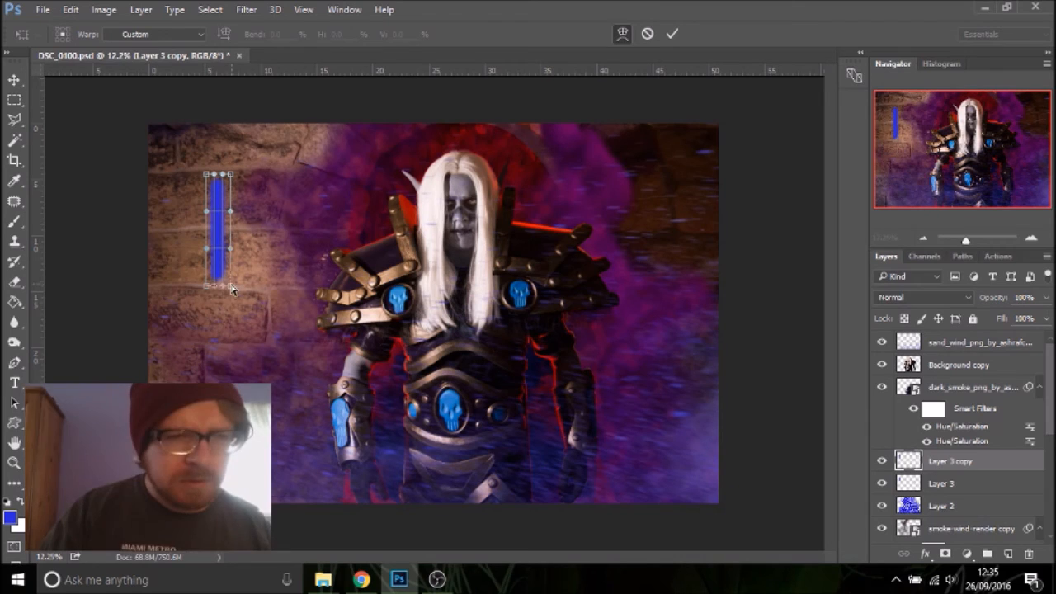
drag(219, 286, 213, 291)
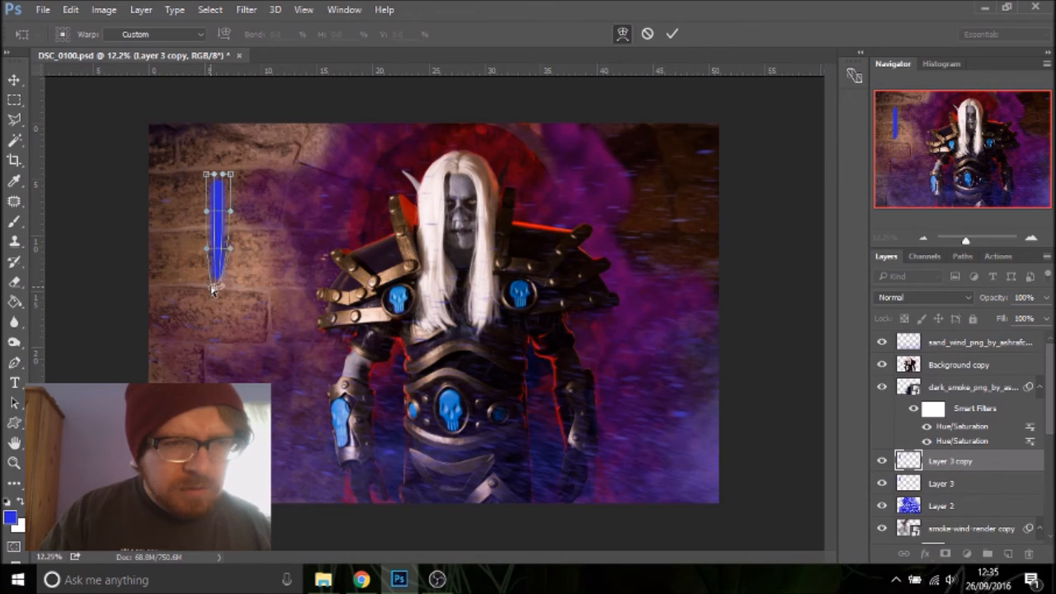
drag(221, 241, 235, 239)
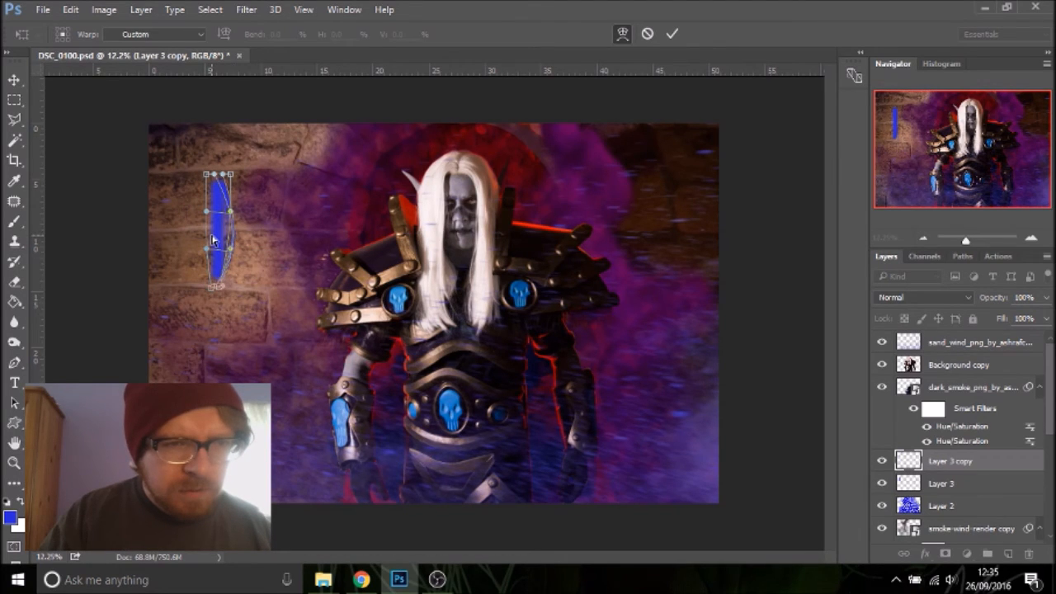
drag(212, 235, 236, 235)
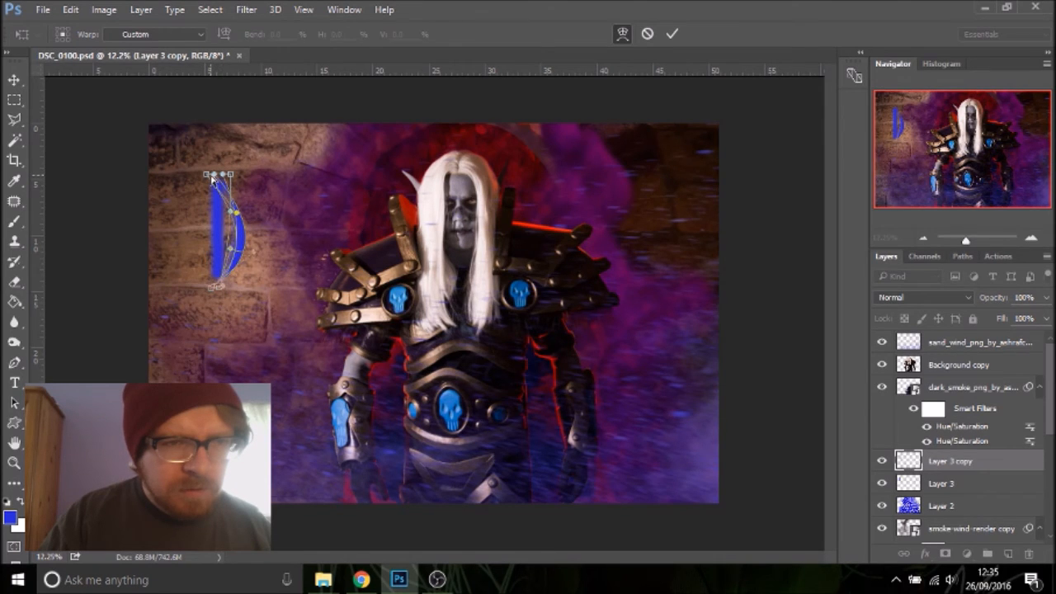
drag(212, 177, 245, 160)
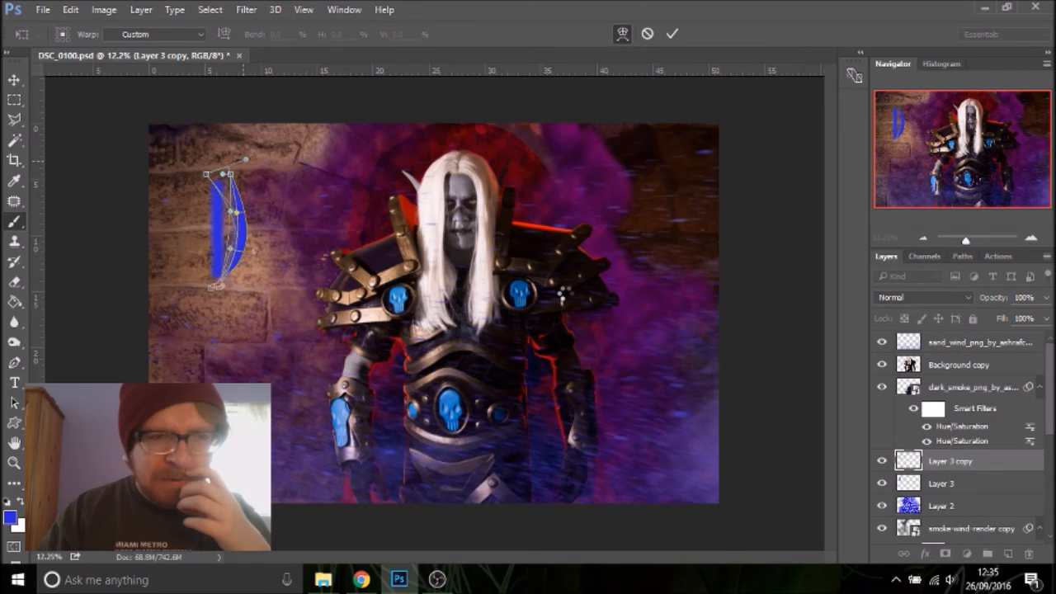
key(Return)
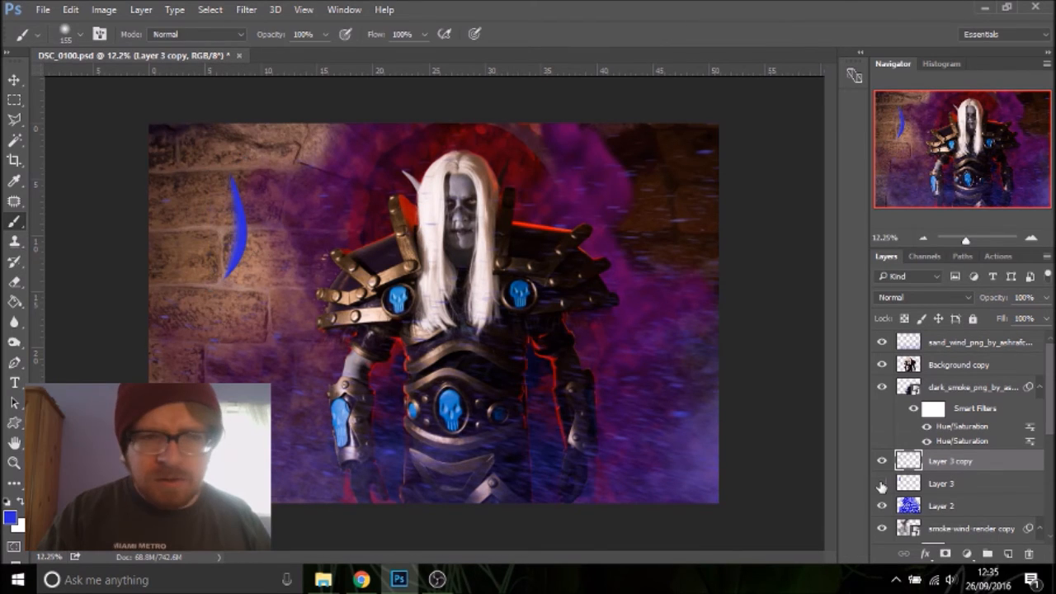
click(882, 487)
Apply a Gaussian Blur with a 41.5-pixel radius to the crescent on Layer 3 copy
click(247, 9)
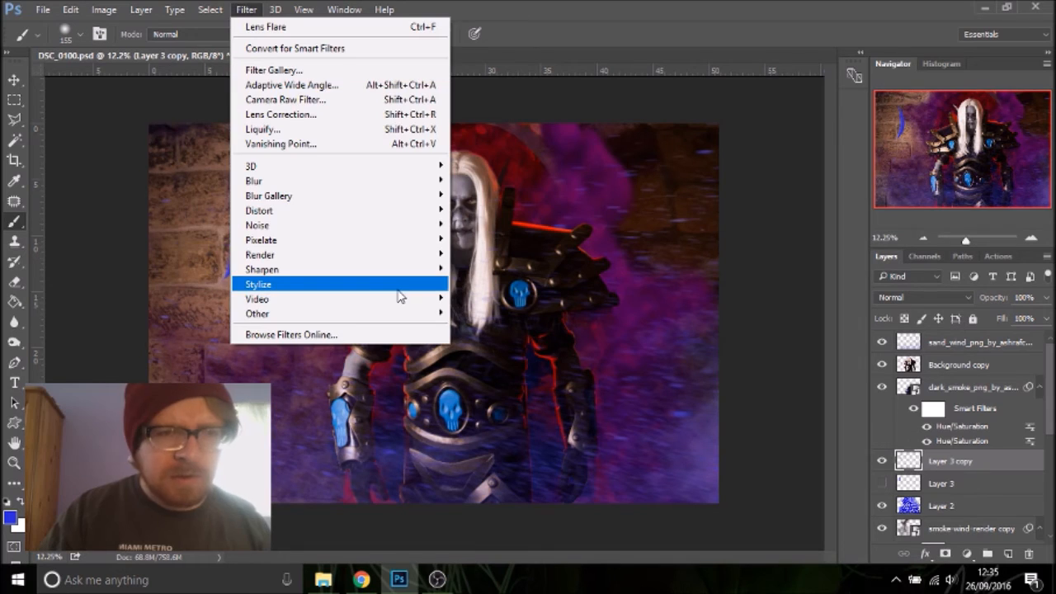
mouse_move(371, 225)
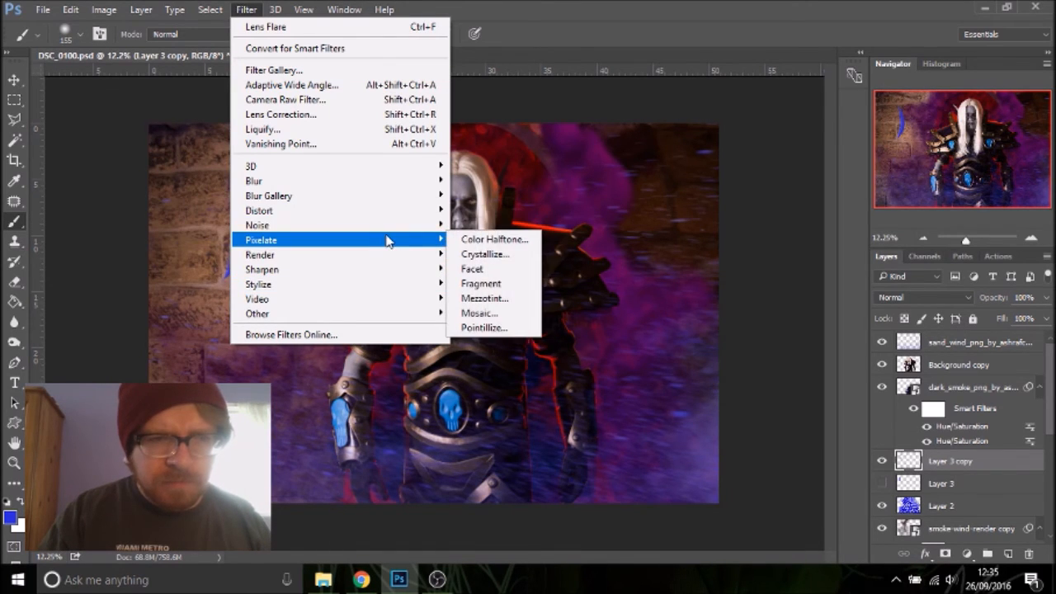
mouse_move(371, 186)
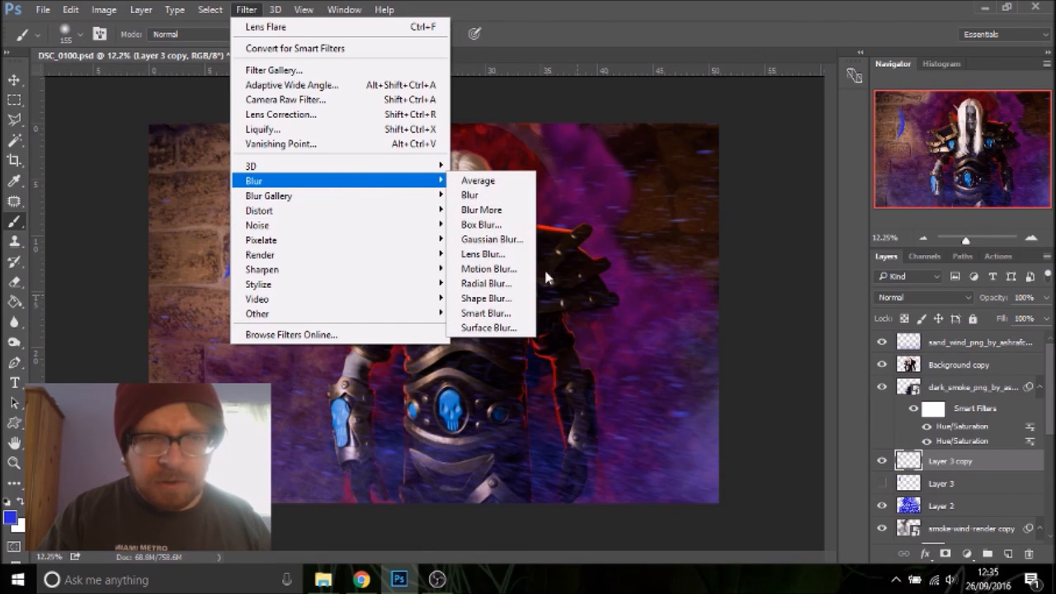
click(491, 239)
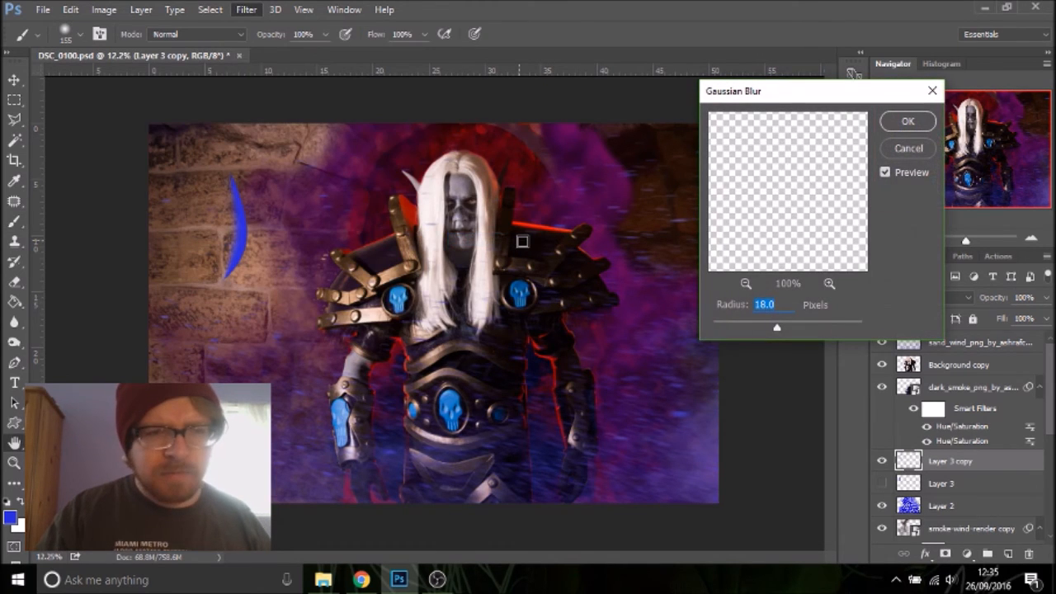
drag(814, 326, 790, 328)
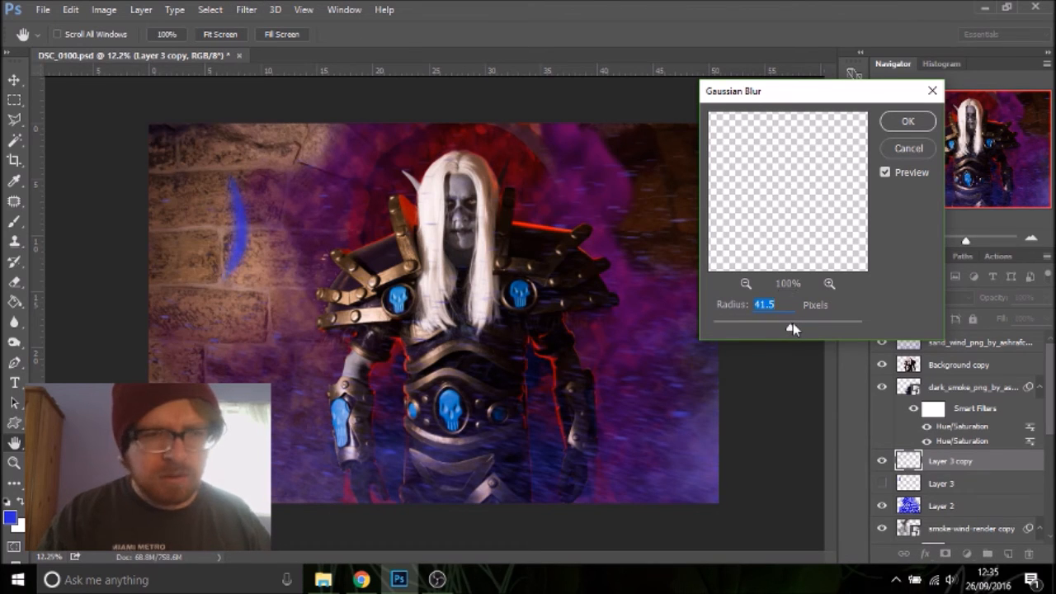
click(907, 121)
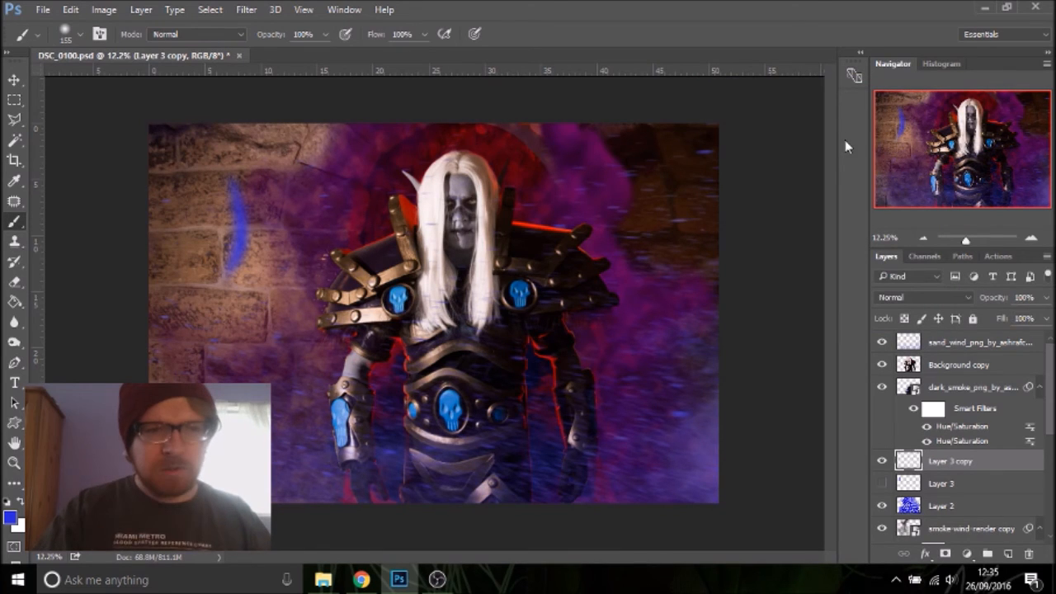
Colorize the blurred crescent with Hue/Saturation at hue 240, saturation 97 and lightness +30
key(ctrl+u)
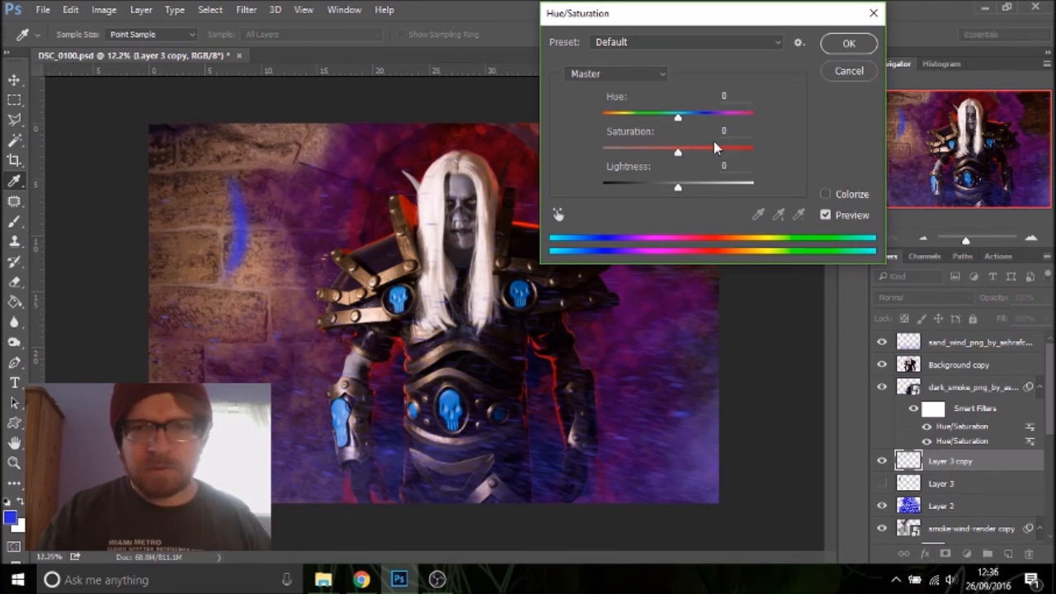
drag(700, 186, 652, 188)
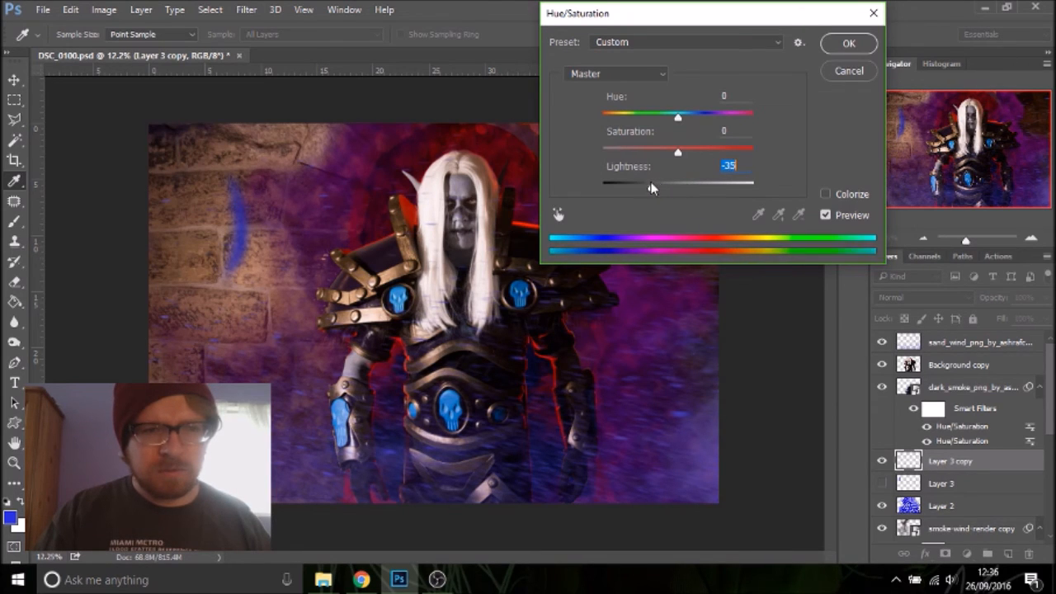
click(847, 191)
drag(641, 152, 743, 157)
drag(681, 189, 701, 189)
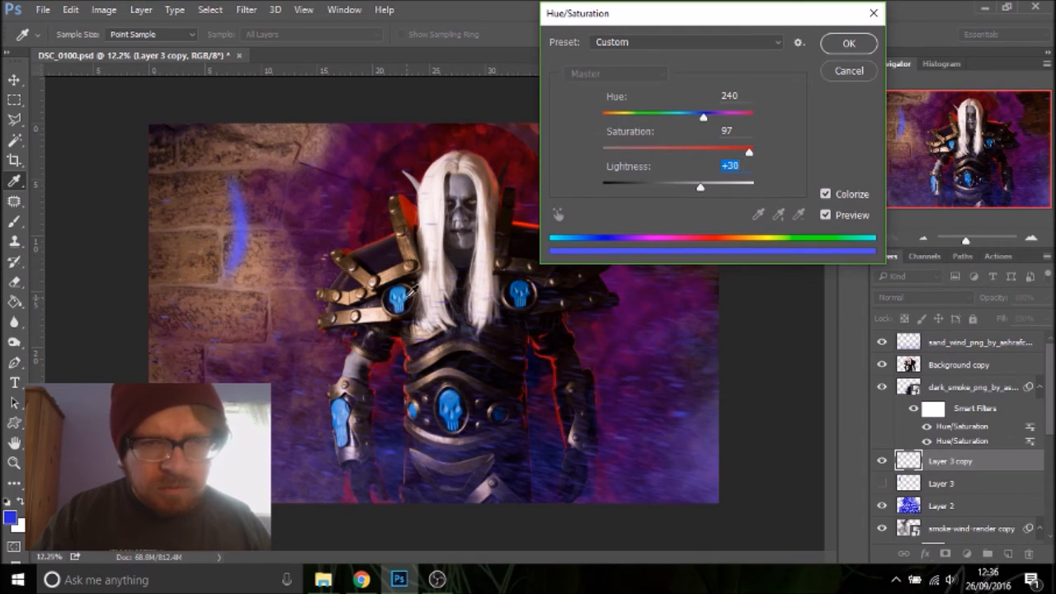
click(849, 43)
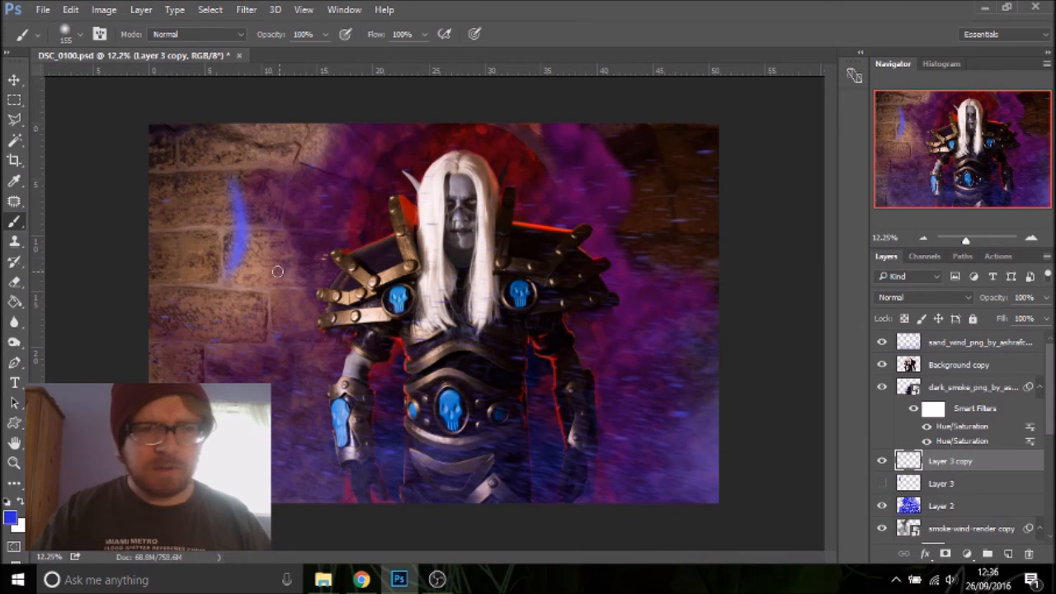
Move the blue crescent above the shoulder armour on the image's right side and rotate it about -22° to follow the portal edge
key(v)
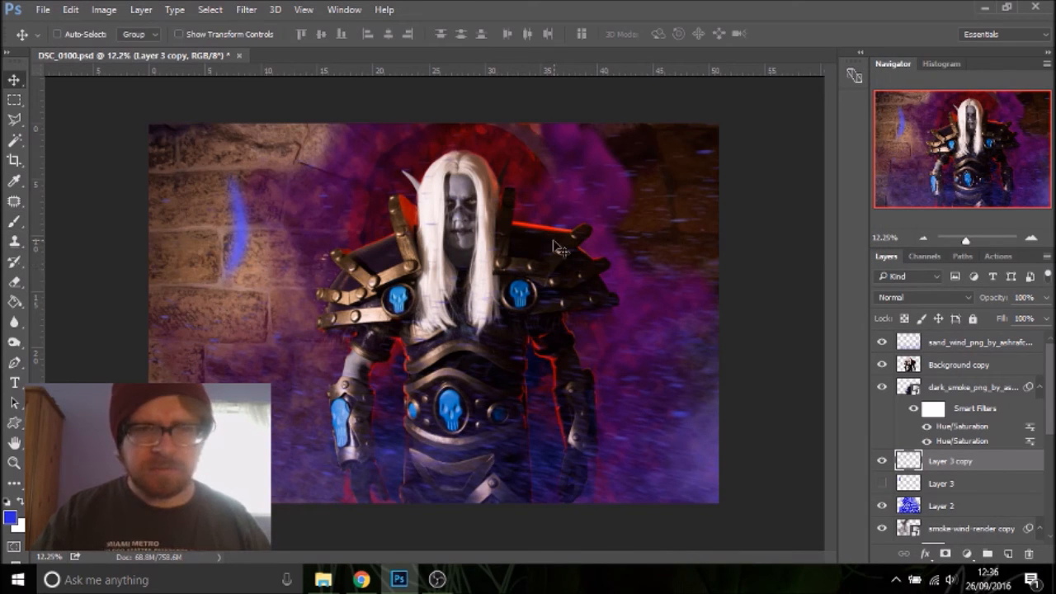
mouse_move(268, 235)
mouse_down()
mouse_move(613, 196)
mouse_move(600, 192)
mouse_move(637, 188)
mouse_move(631, 146)
mouse_up()
key(ctrl+t)
drag(553, 165, 551, 151)
drag(637, 169, 634, 189)
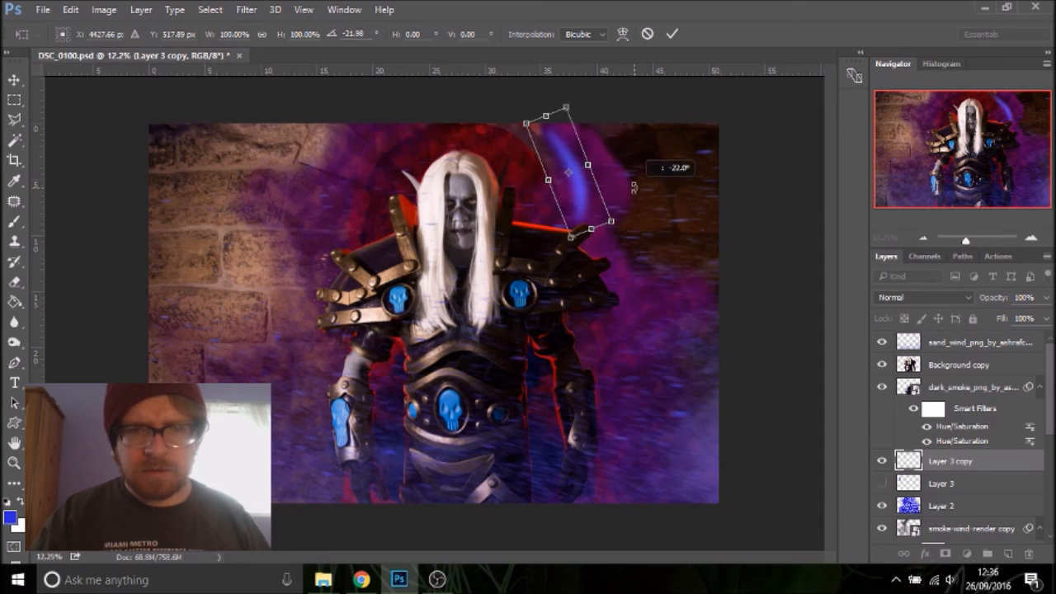
key(Return)
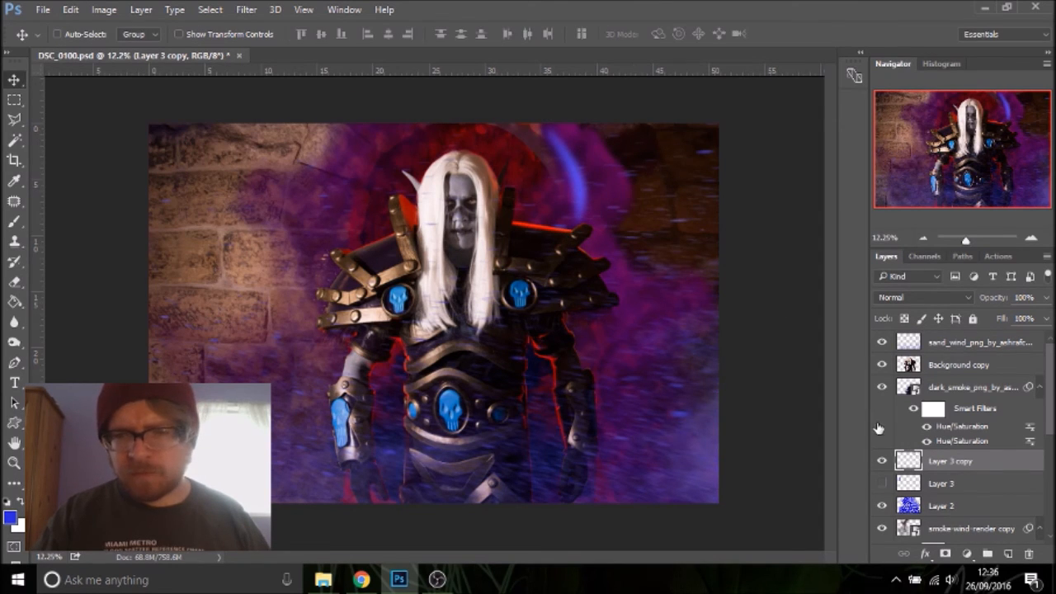
Duplicate the crescent layer, then move and rotate the copy to continue the arc just below the same shoulder armour
mouse_move(942, 466)
mouse_down()
mouse_move(957, 528)
mouse_move(1008, 554)
mouse_up()
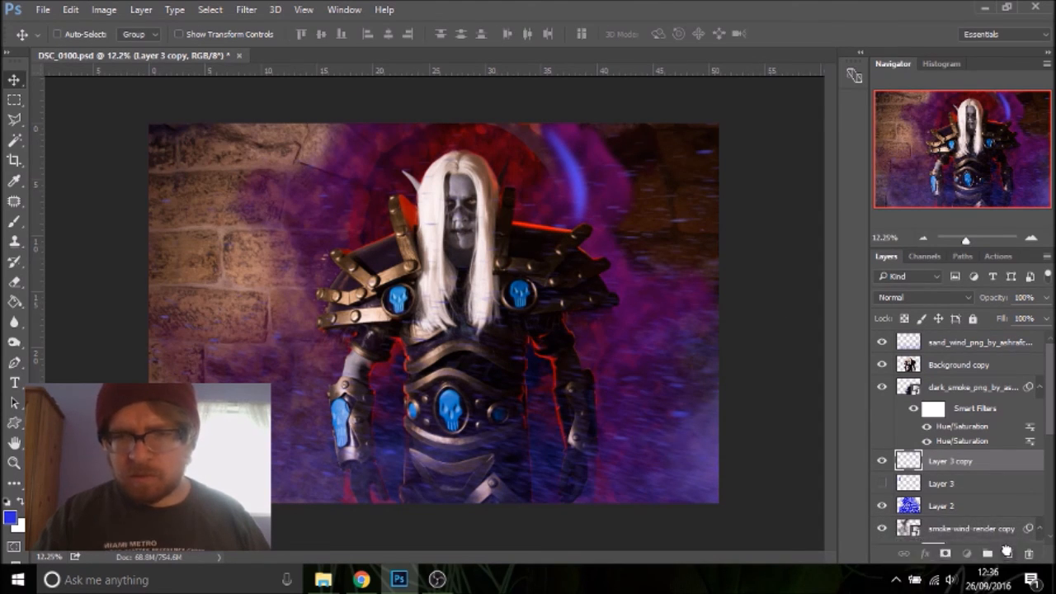
mouse_move(578, 178)
mouse_down()
mouse_move(594, 332)
mouse_move(618, 338)
mouse_up()
key(ctrl+t)
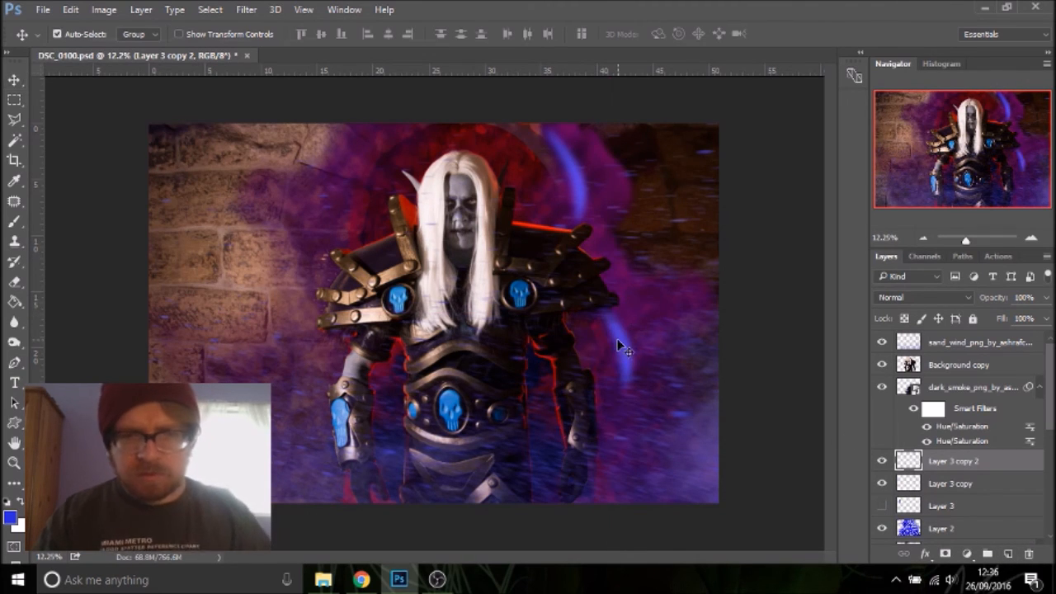
mouse_move(643, 402)
mouse_down()
mouse_move(619, 368)
mouse_move(623, 351)
mouse_move(602, 338)
mouse_move(621, 322)
mouse_up()
key(Return)
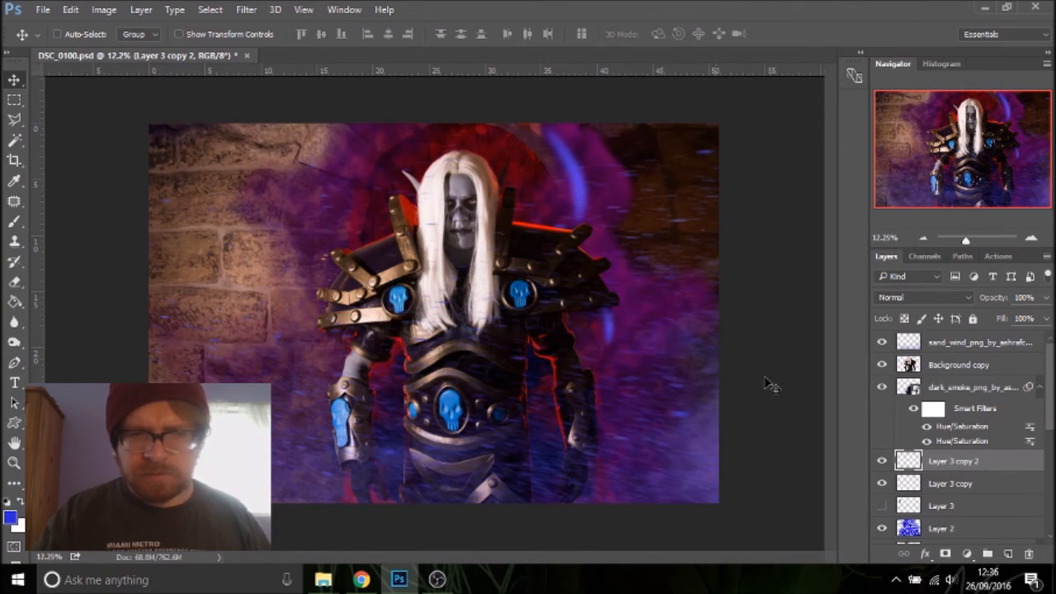
Duplicate Layer 3 copy 2 and flip the new crescent horizontally
drag(951, 469, 1008, 553)
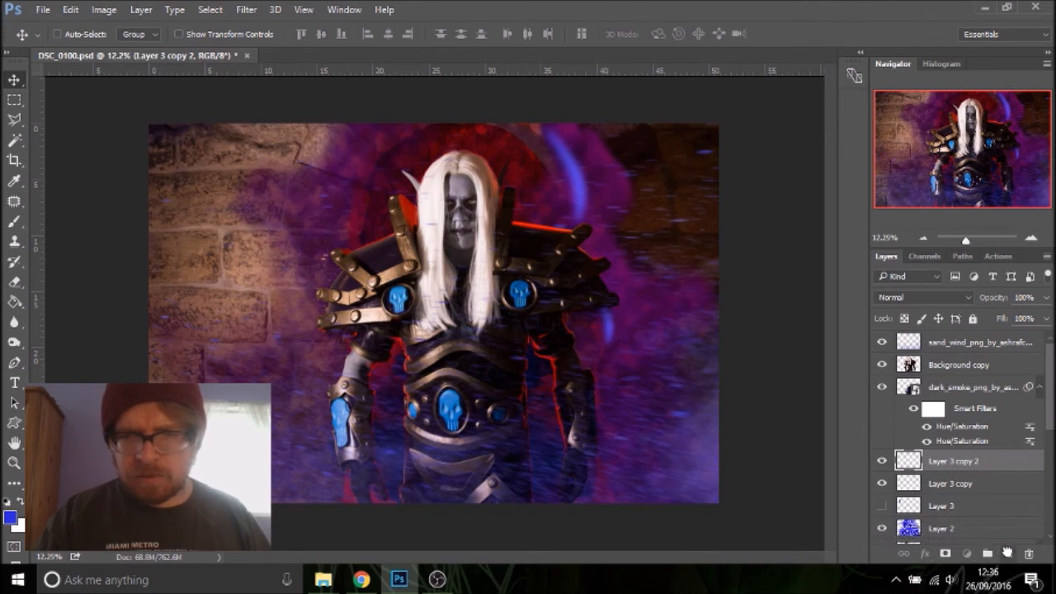
click(102, 10)
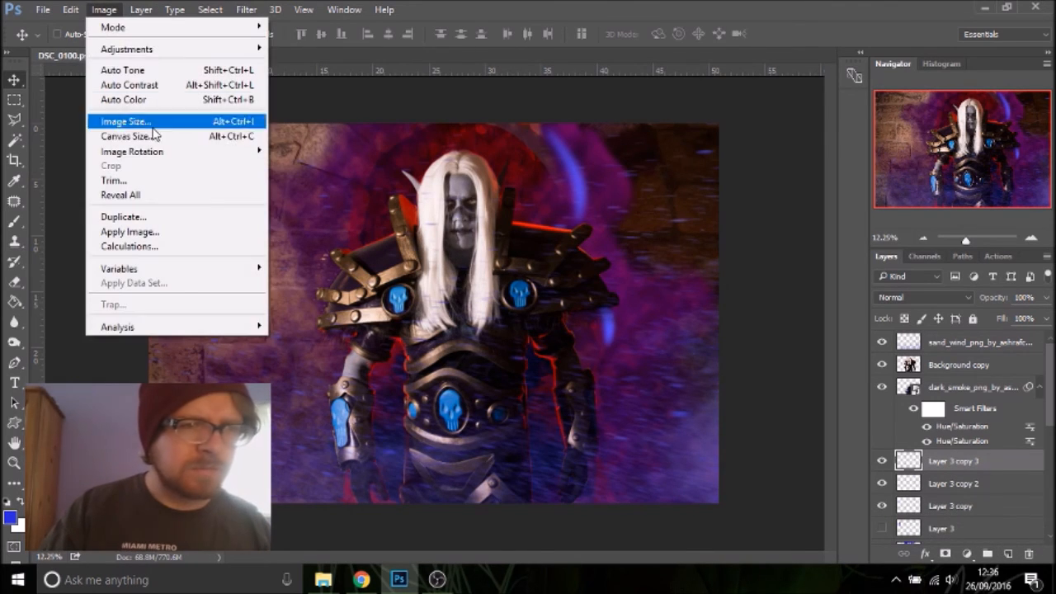
mouse_move(66, 10)
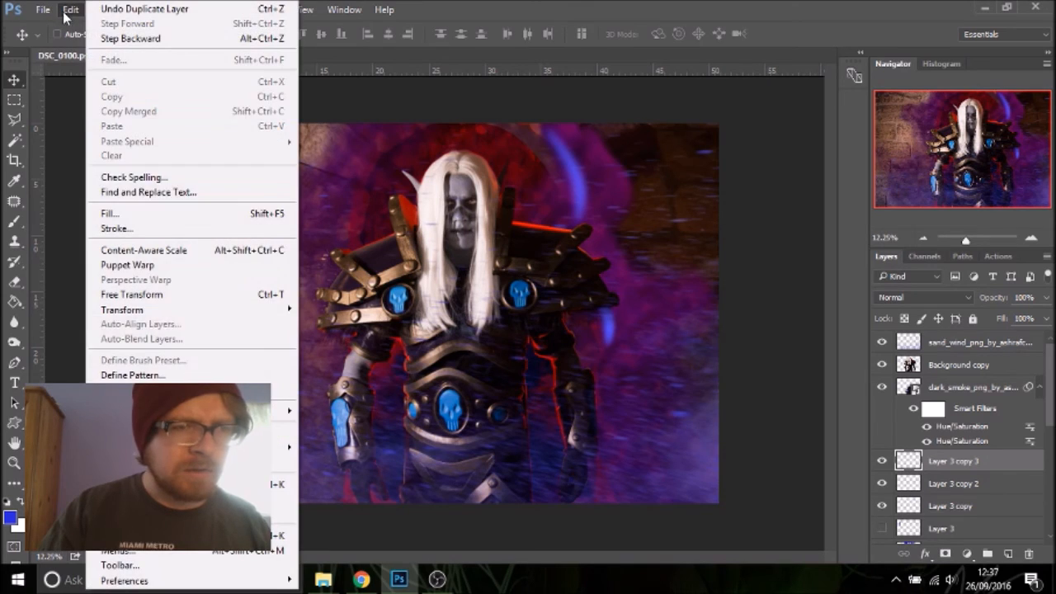
mouse_move(177, 310)
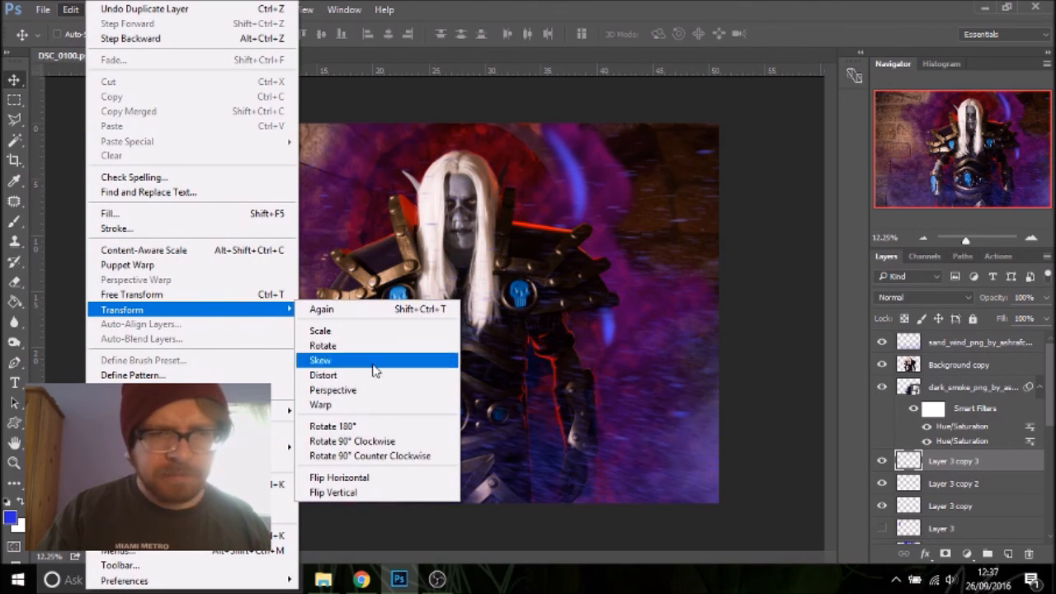
click(389, 477)
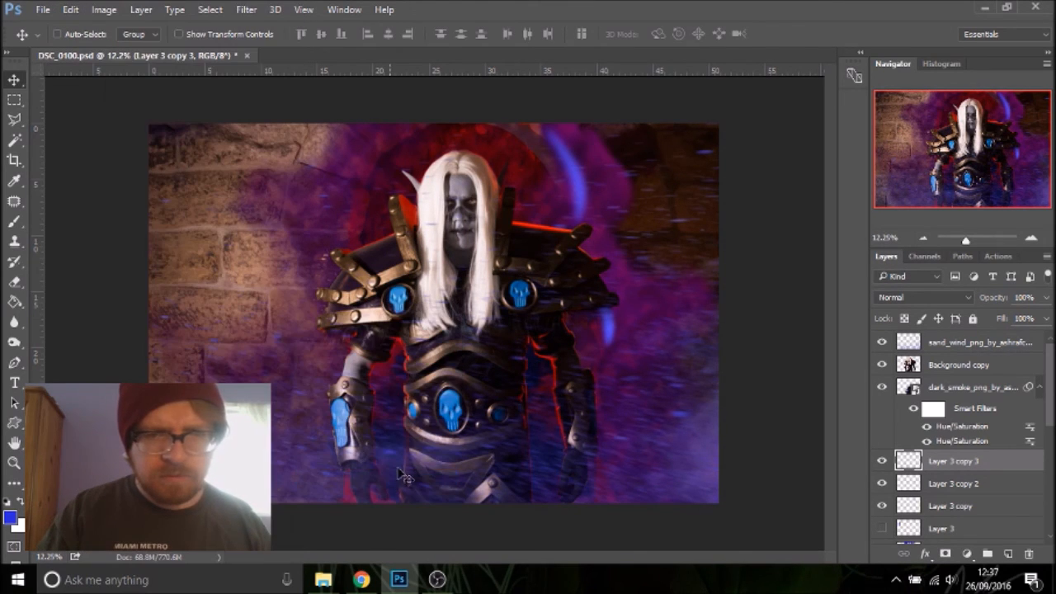
Move the flipped crescent down beside the lower arm on the image's left side, then place a duplicate of it above that side's shoulder armour
drag(592, 317, 256, 447)
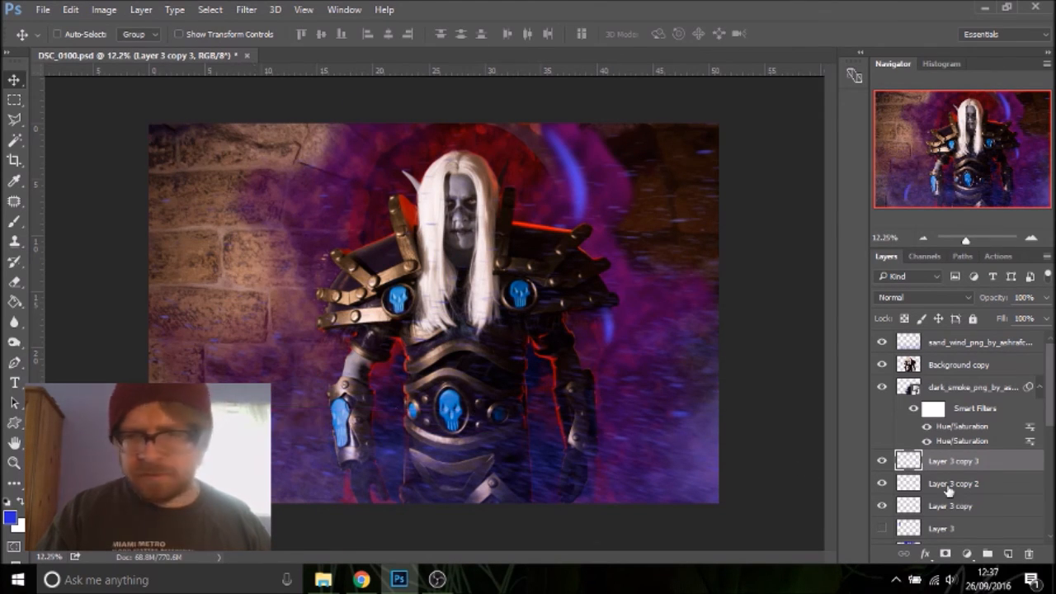
drag(940, 469, 1009, 554)
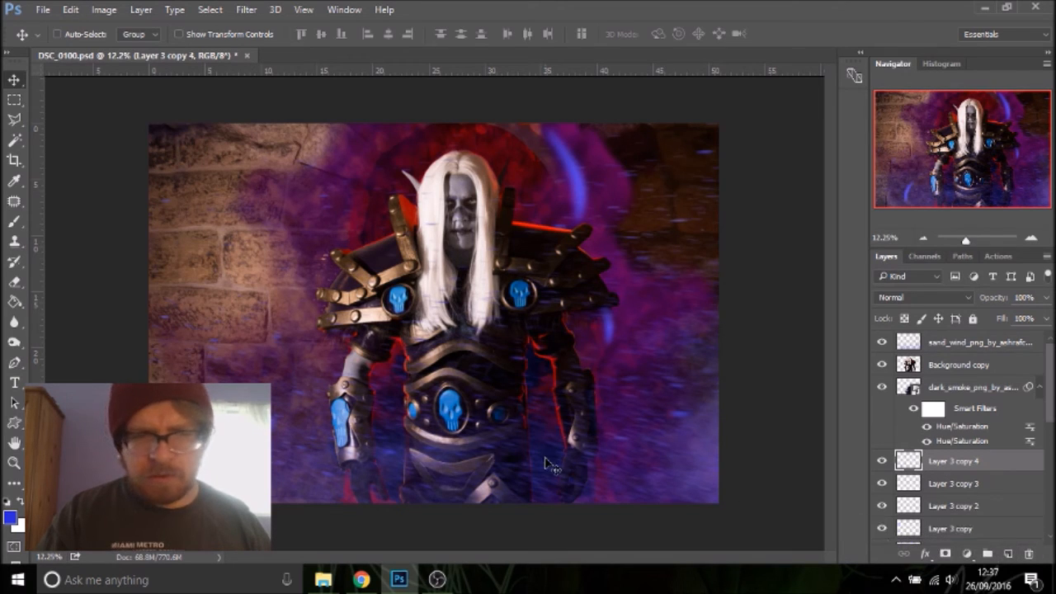
mouse_move(326, 272)
mouse_down()
mouse_move(334, 219)
mouse_move(334, 247)
mouse_move(314, 236)
mouse_up()
Scale the duplicated crescent above the shoulder armour up proportionally to about 192%
key(ctrl+t)
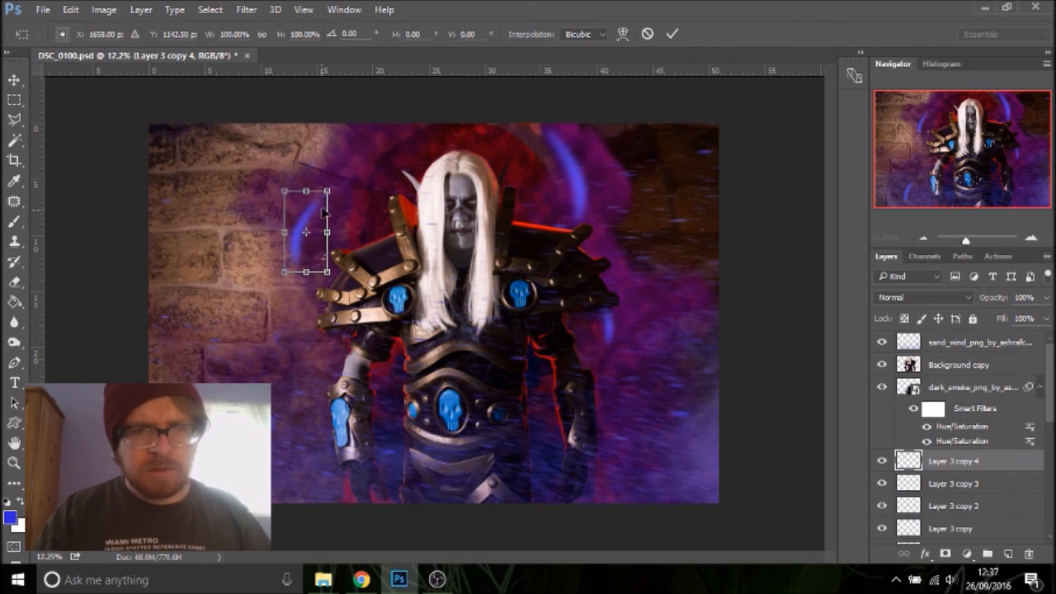
drag(330, 189, 388, 105)
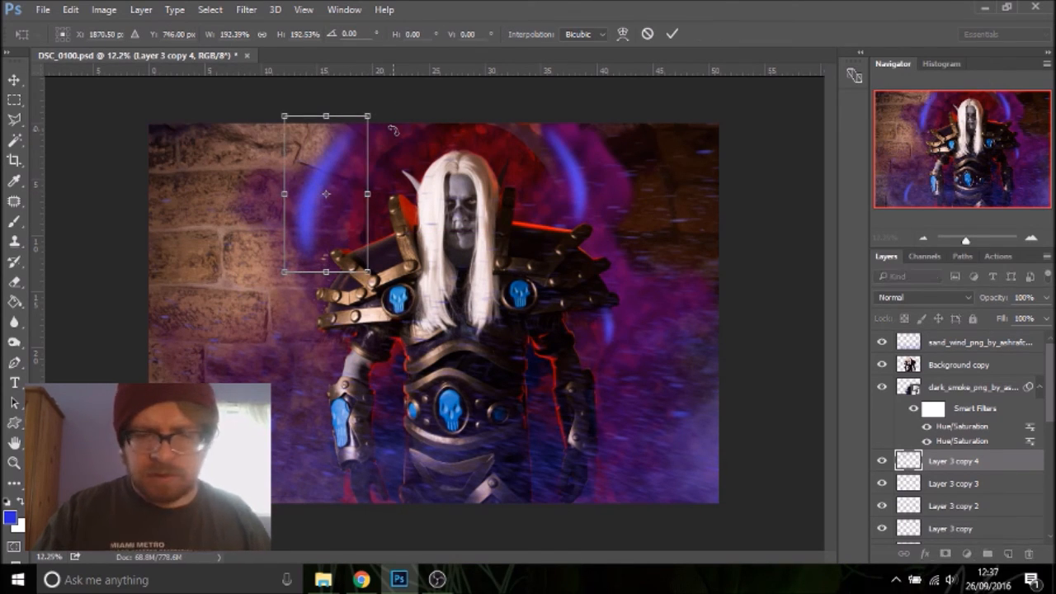
key(Return)
Warp the enlarged crescent on Layer 3 copy 4, bending its upper part inward and stretching its lower end down along the shoulder armour
click(101, 9)
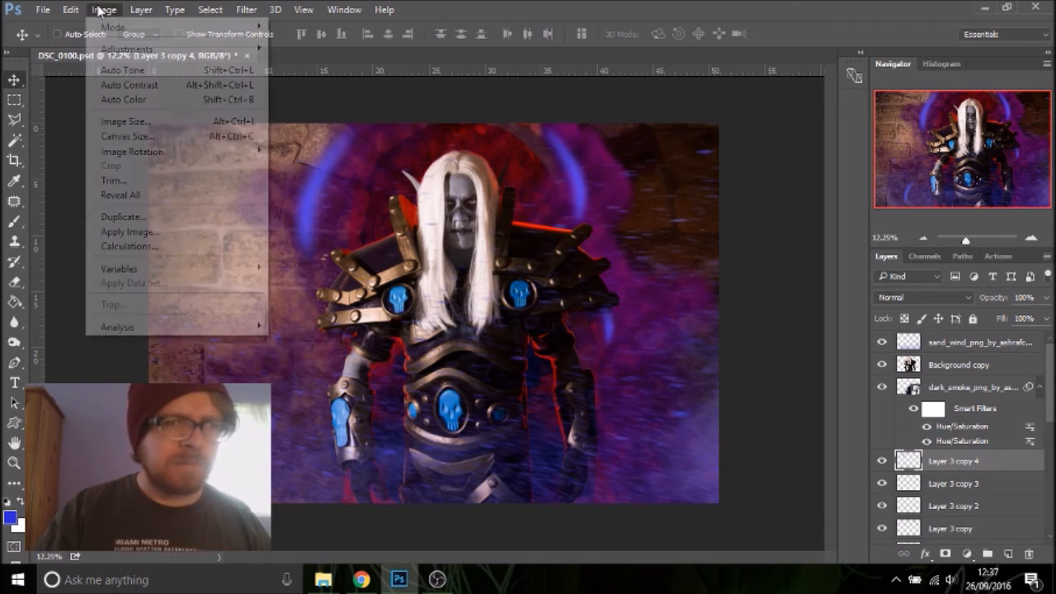
mouse_move(203, 271)
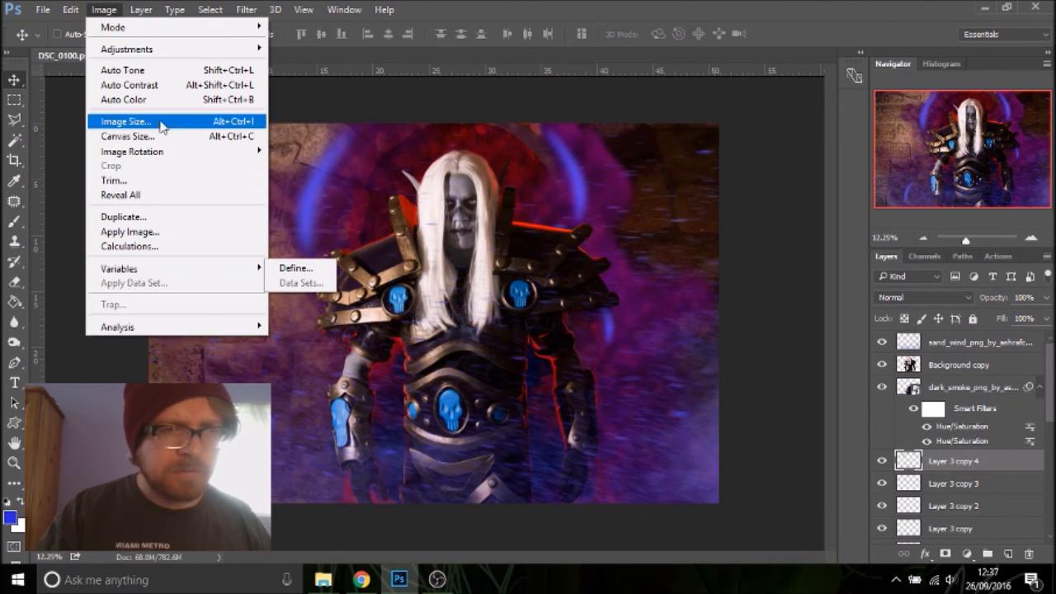
mouse_move(76, 15)
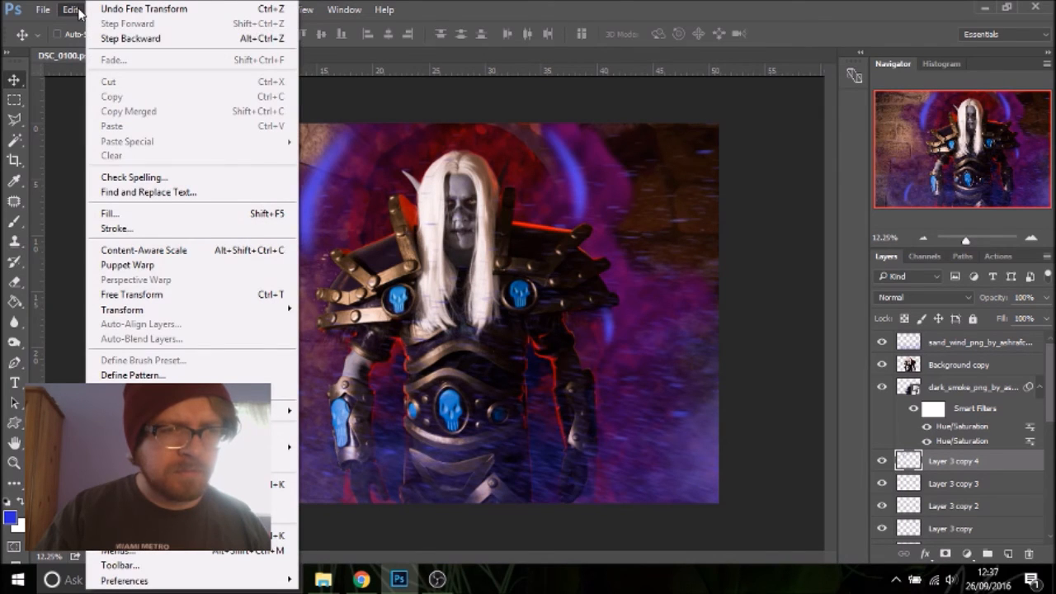
mouse_move(219, 310)
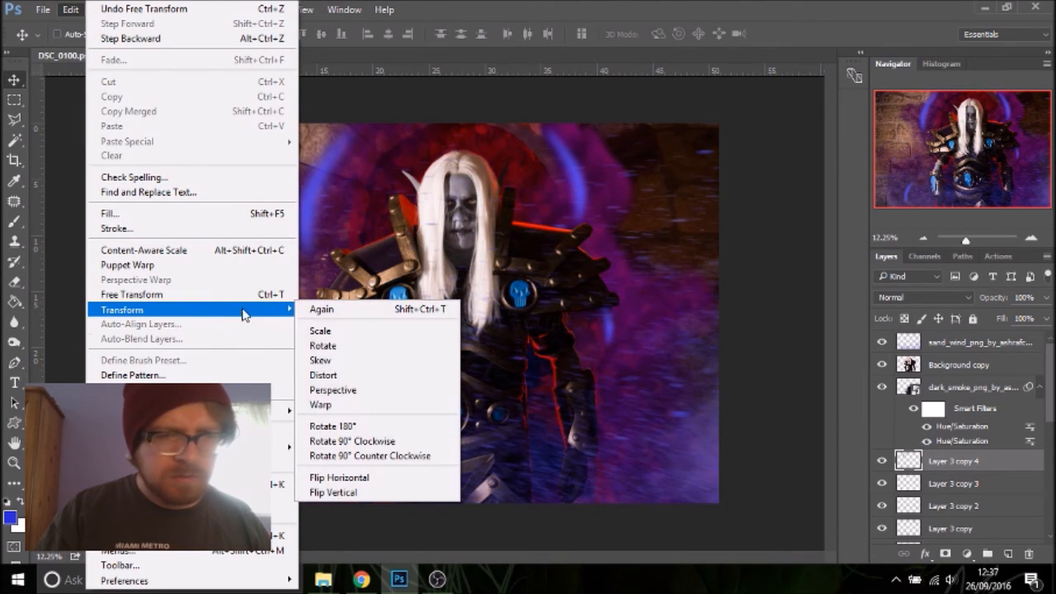
click(387, 405)
drag(304, 191, 314, 133)
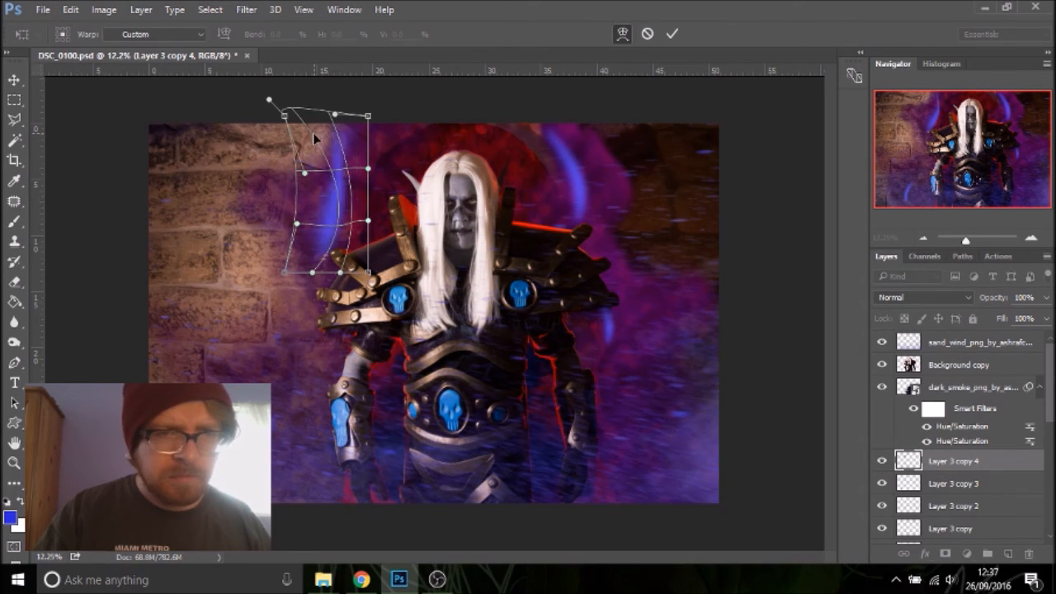
drag(334, 266, 312, 286)
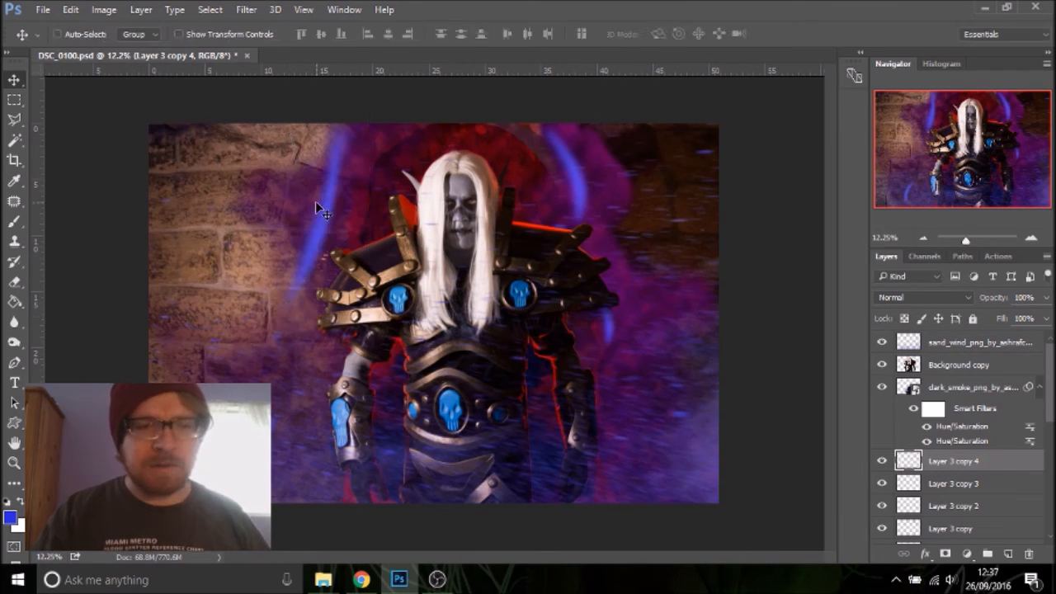
Move the warped crescent up and inward beside the head, and shift the Layer 3 copy crescent on the opposite side slightly down
drag(337, 203, 369, 160)
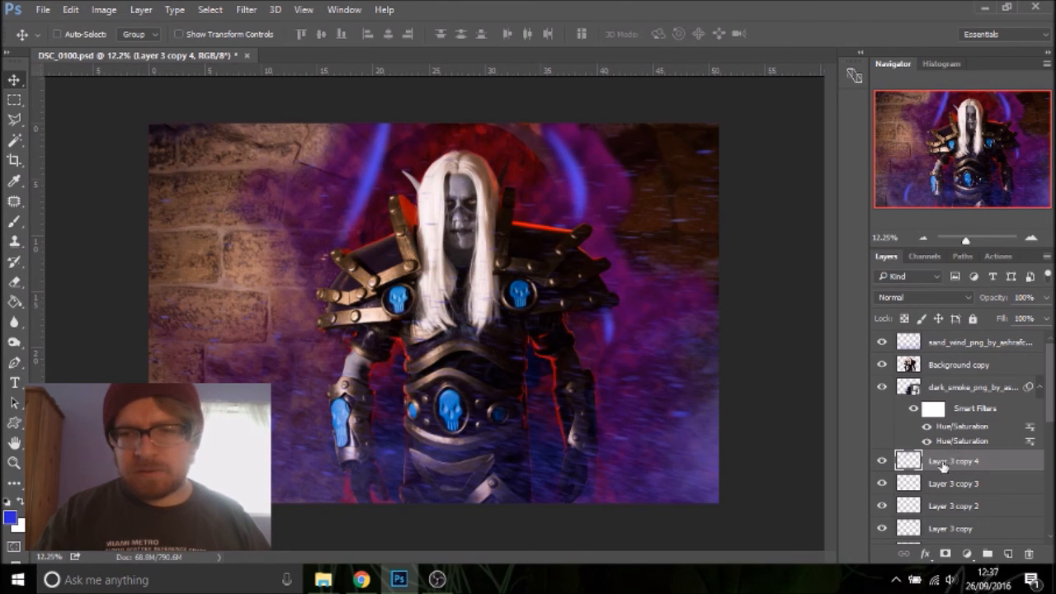
click(947, 528)
drag(569, 187, 569, 209)
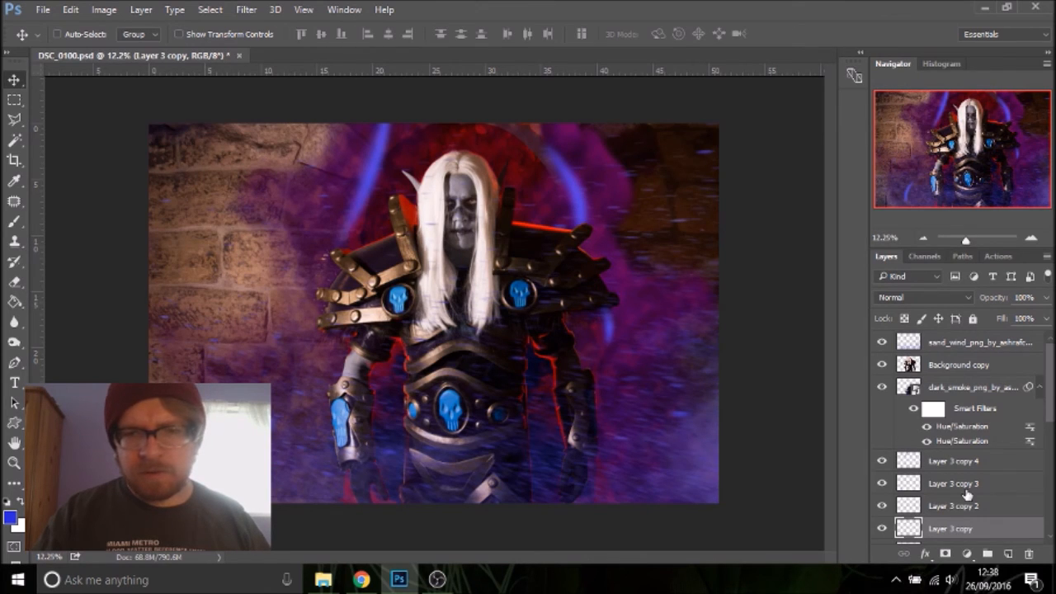
Try blending modes including Difference, Overlay and Multiply on the Layer 3 copy crescent, and return it to Normal
click(915, 296)
click(914, 293)
key(Up)
key(Up)
key(Up)
key(Up)
key(Up)
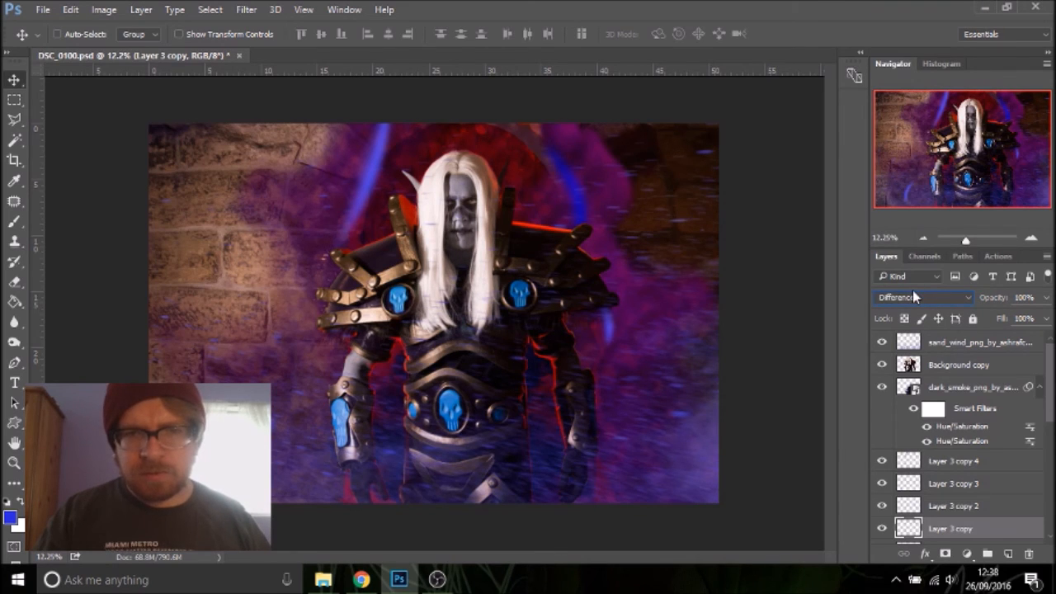
key(Up)
key(Up)
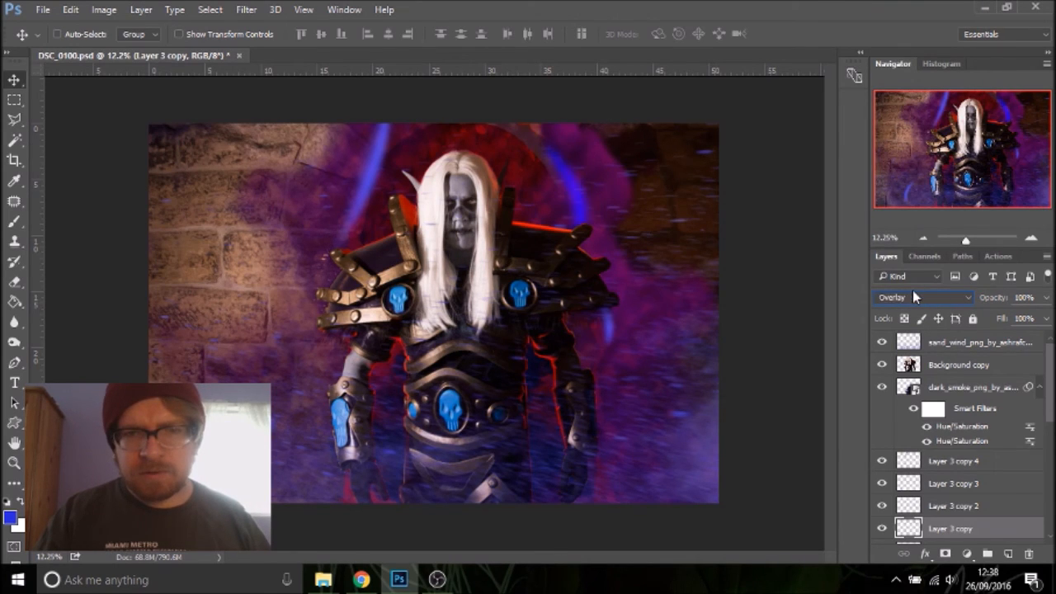
key(Up)
key(Up)
key(Down)
key(Down)
key(Down)
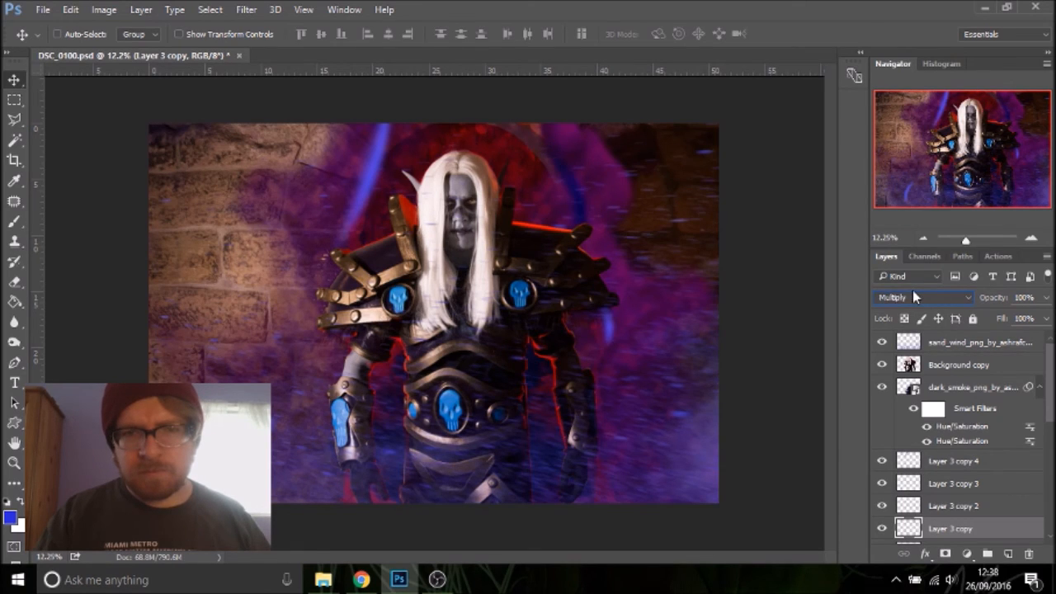
key(Up)
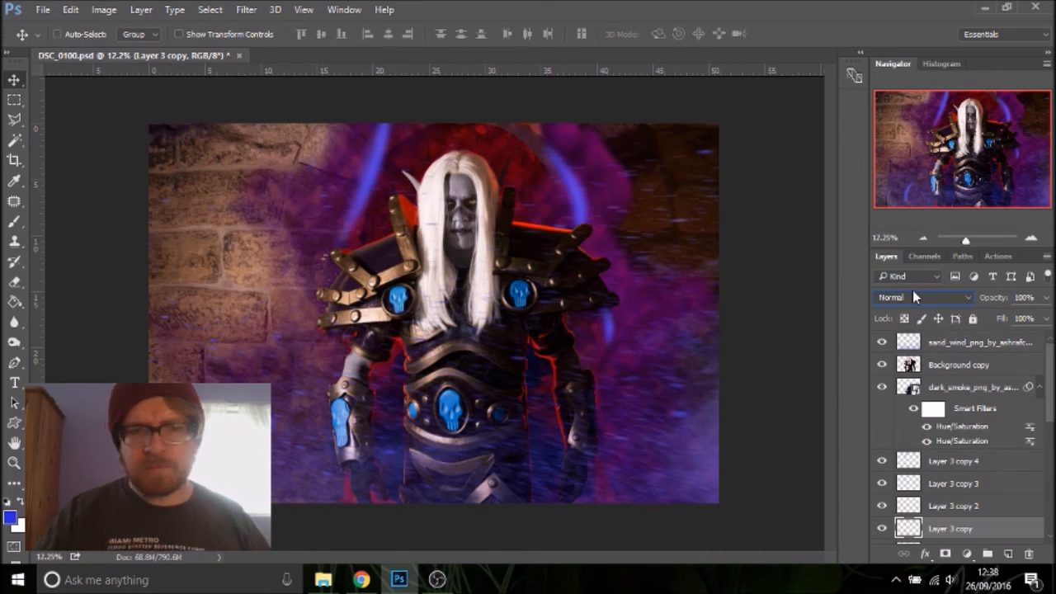
Lower the opacity of Layer 3 copy to 66% and of Layer 3 copy 2 to 83%
click(1046, 297)
drag(1046, 318, 1022, 322)
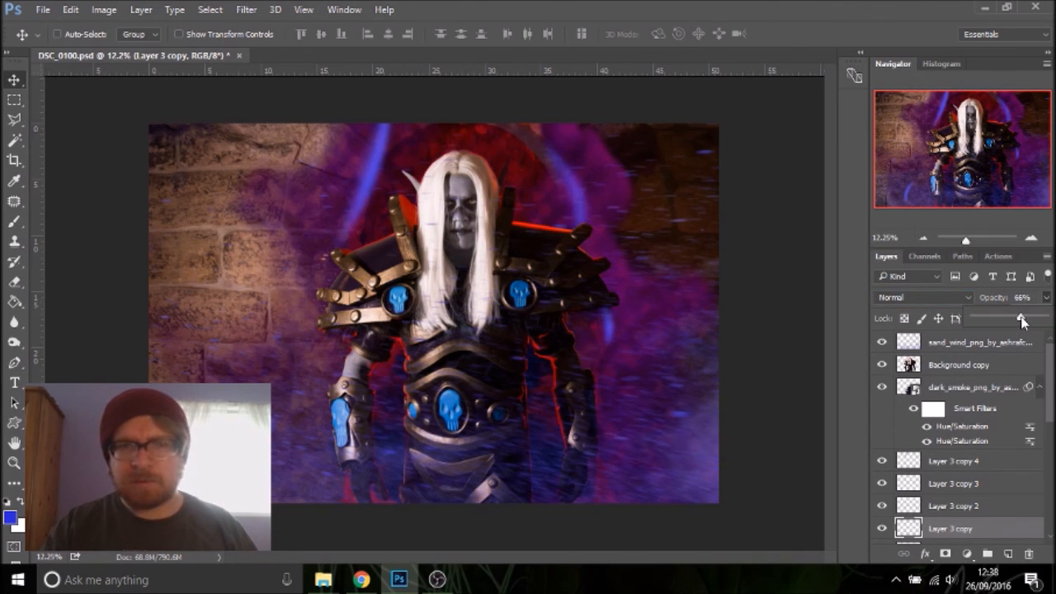
click(950, 506)
click(1047, 297)
drag(1043, 319, 1032, 319)
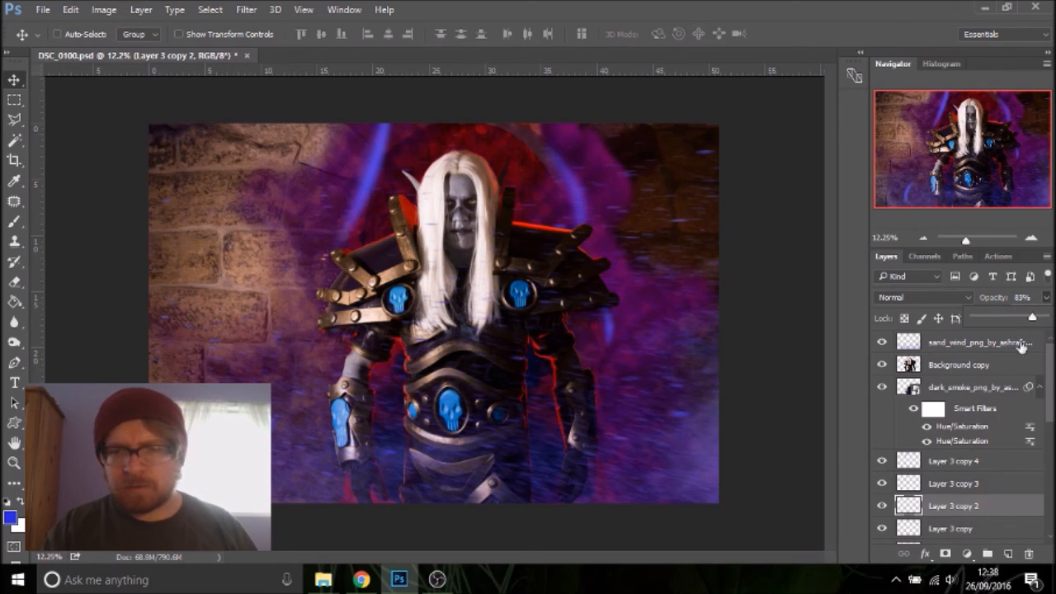
Lower the opacity of Layer 3 copy 3 to 70% and of Layer 3 copy 4 to 71%
click(984, 487)
click(1046, 298)
drag(994, 322, 1016, 321)
click(977, 460)
click(1044, 298)
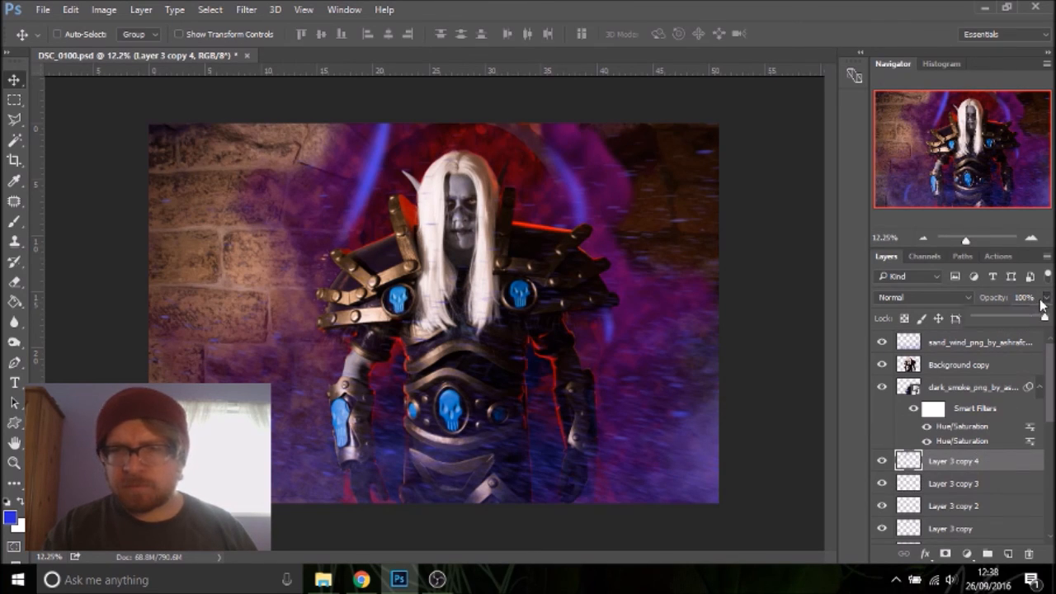
click(1026, 320)
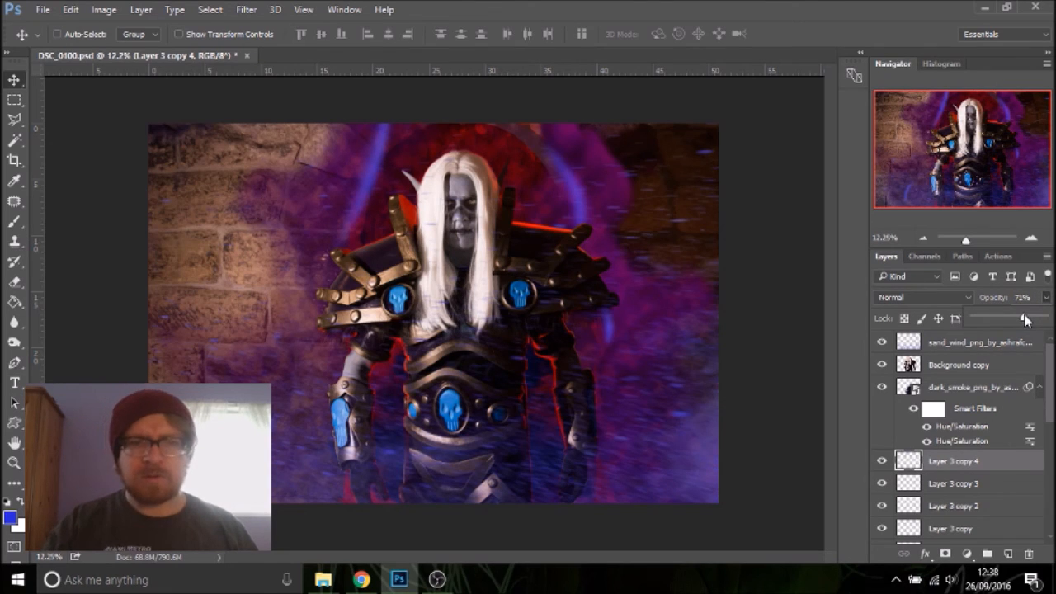
Apply a Motion Blur to Layer 3 copy 4 with an angle of -74° and a distance of 100 pixels
click(982, 465)
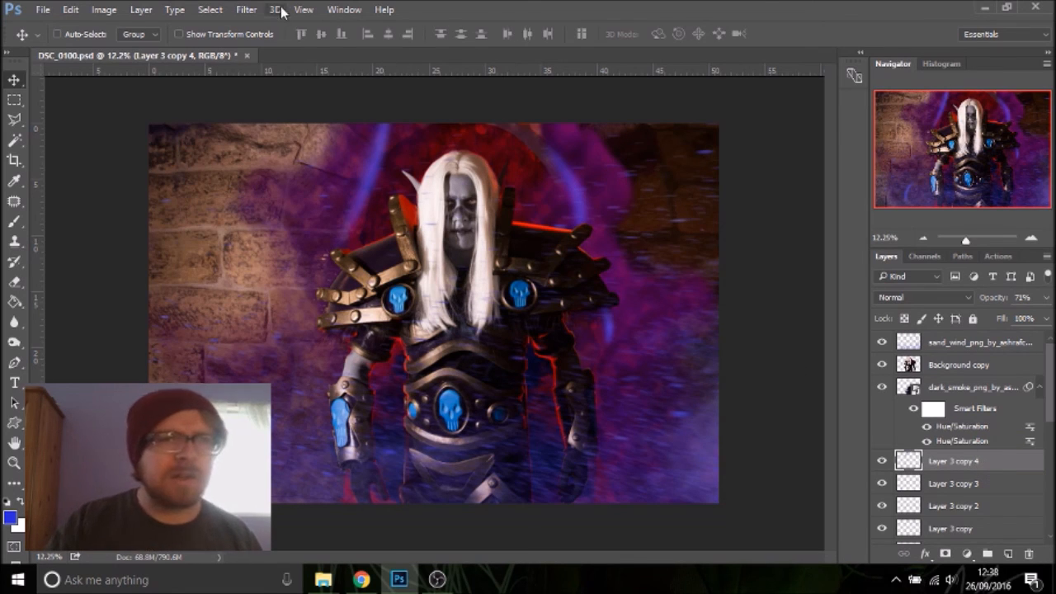
click(246, 9)
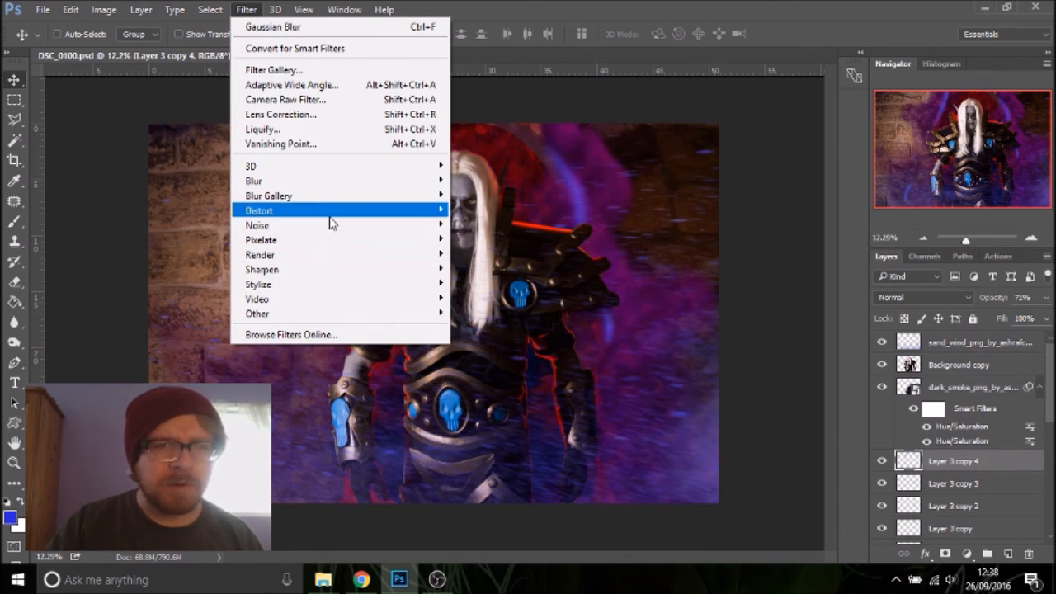
mouse_move(330, 230)
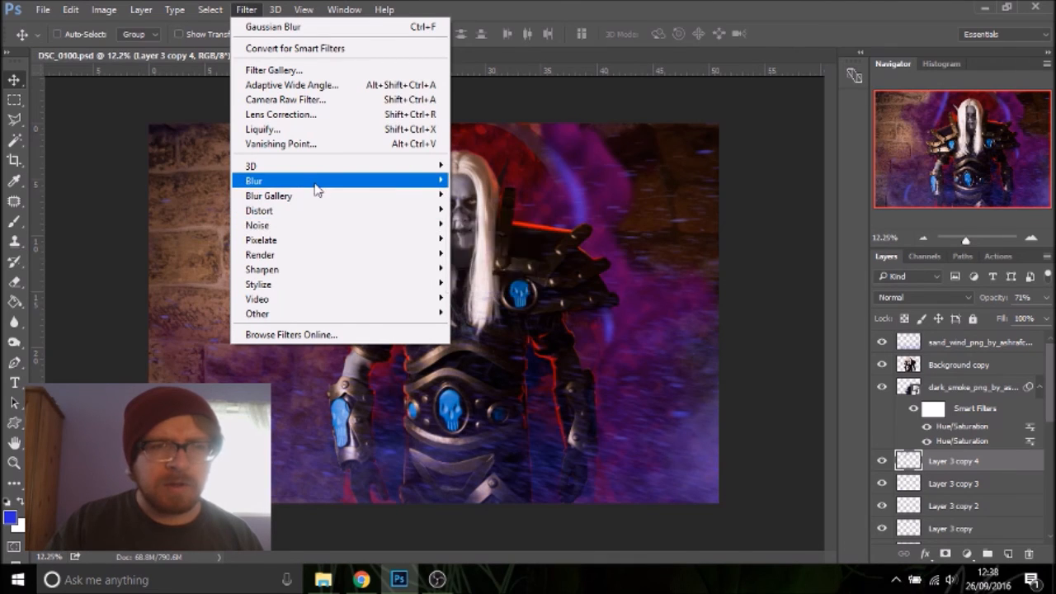
mouse_move(318, 183)
click(496, 270)
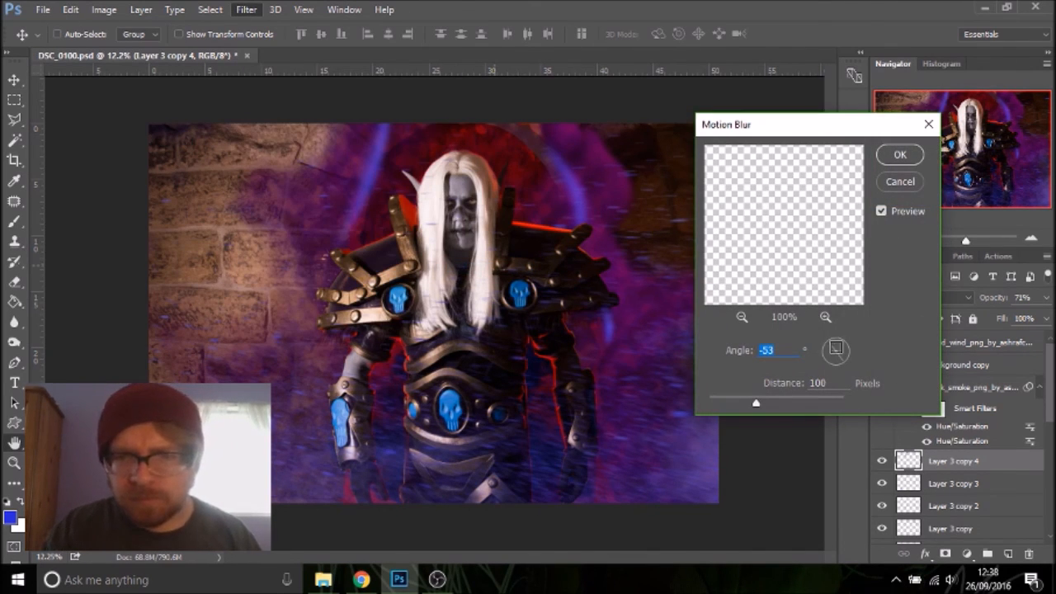
drag(833, 348, 835, 350)
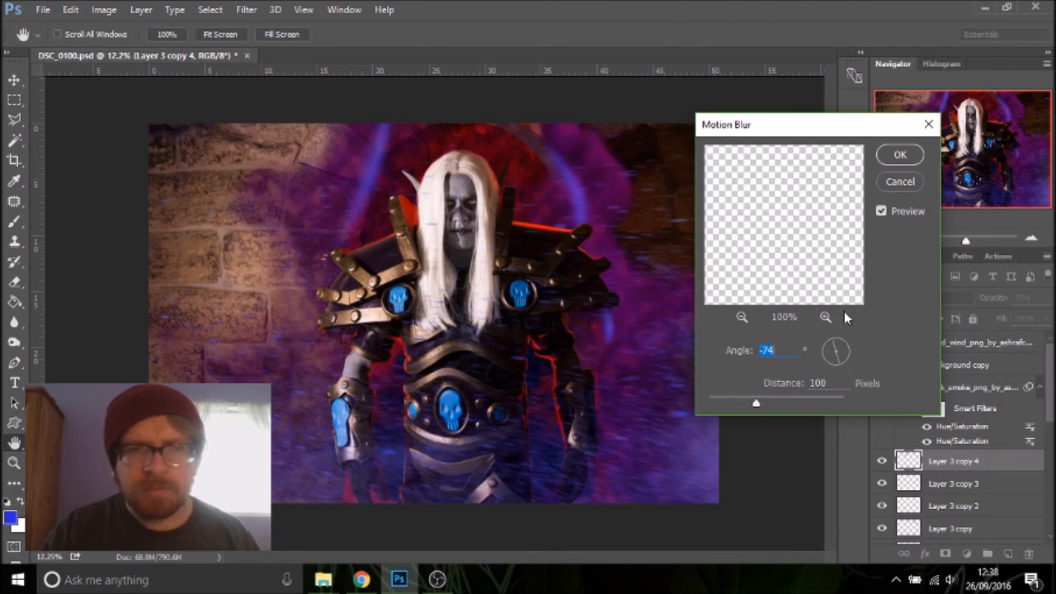
click(899, 156)
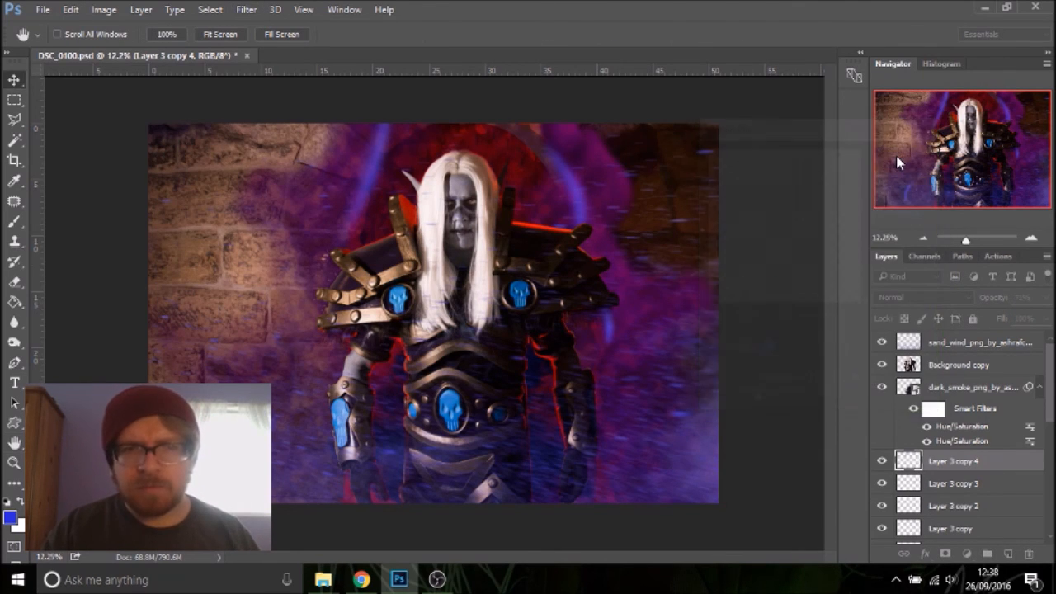
Repeat the same Motion Blur on the remaining crescents: Layer 3 copy 3, Layer 3 copy 2 and Layer 3 copy
click(951, 487)
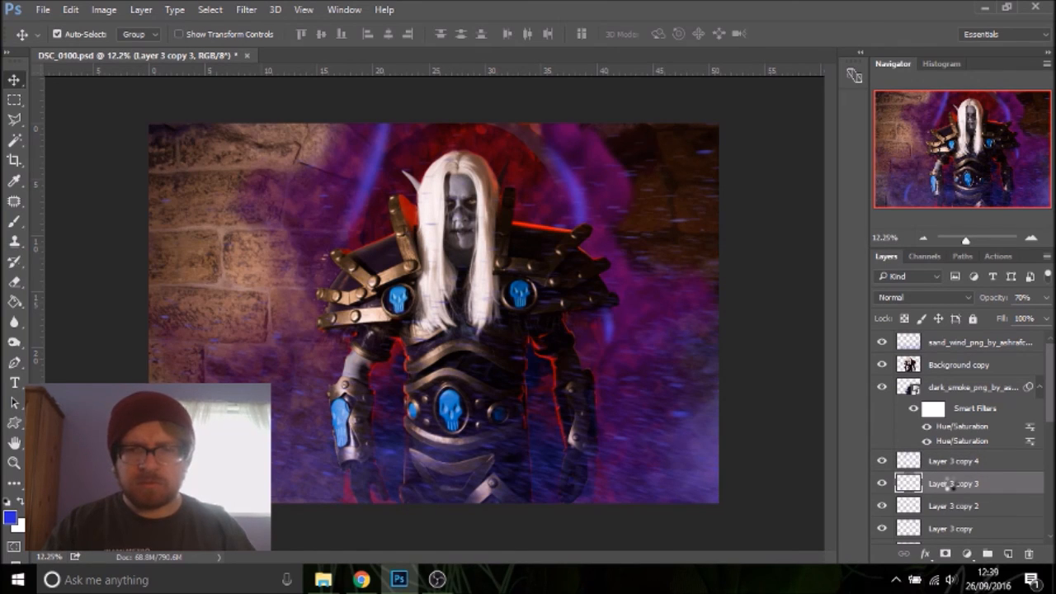
key(ctrl+f)
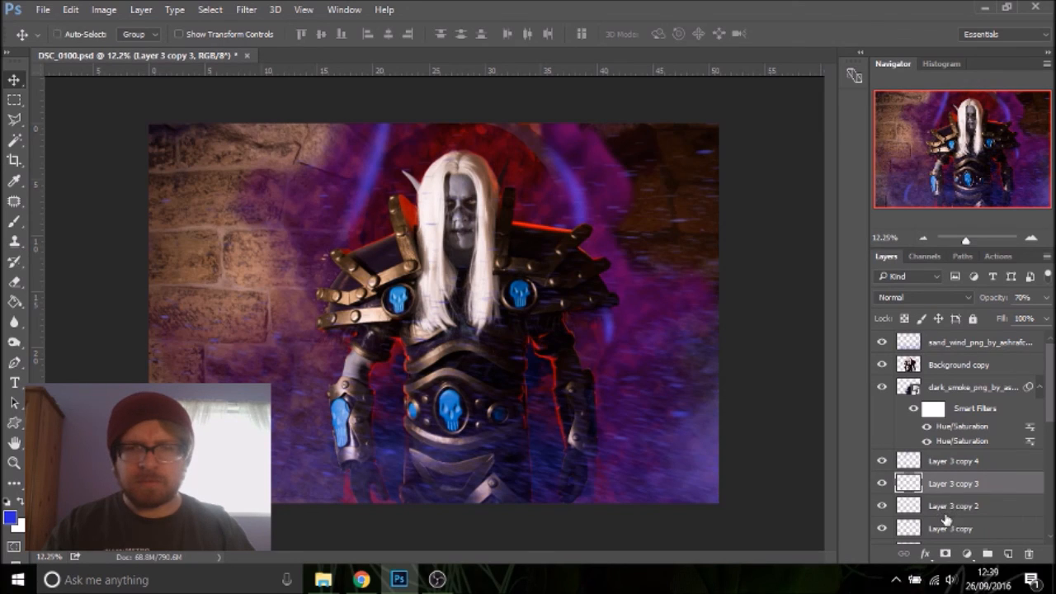
click(949, 510)
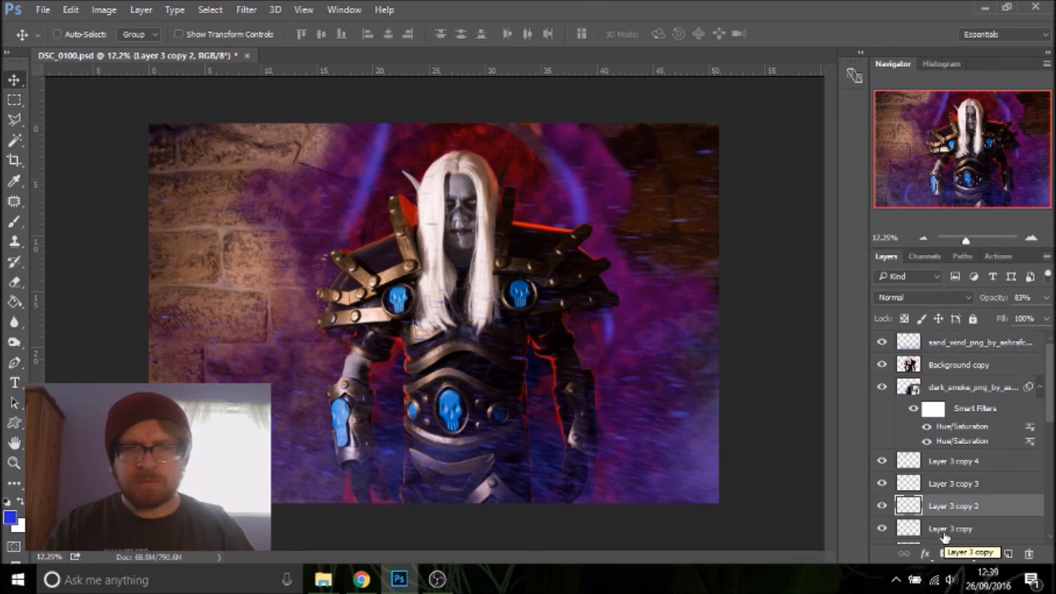
click(945, 533)
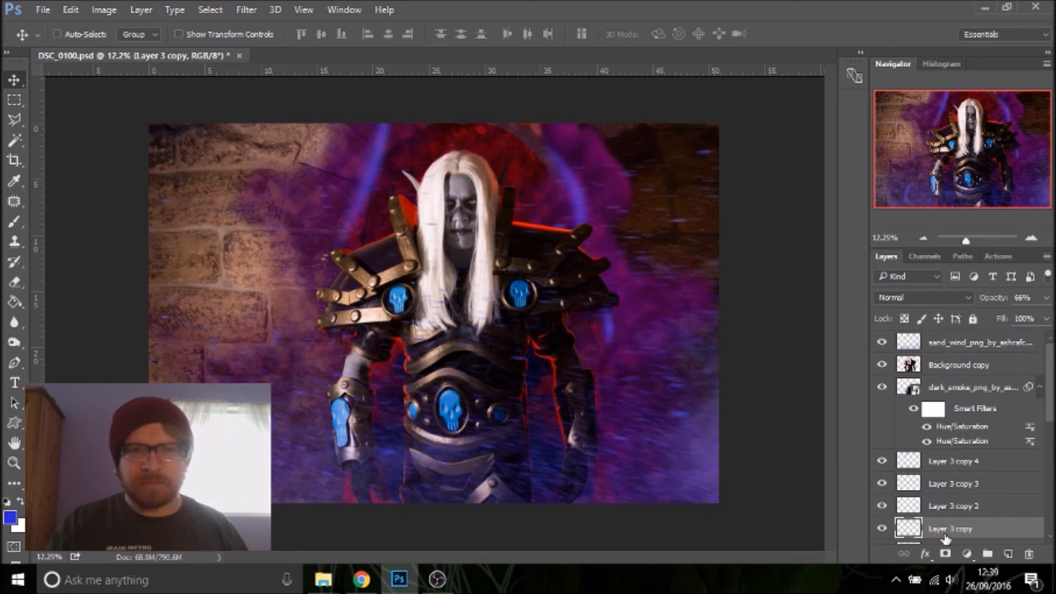
Try a 50-300mm Zoom Lens Flare at 153% brightness above the figure's head on the Background layer, and undo it
scroll(945, 537, down, 5)
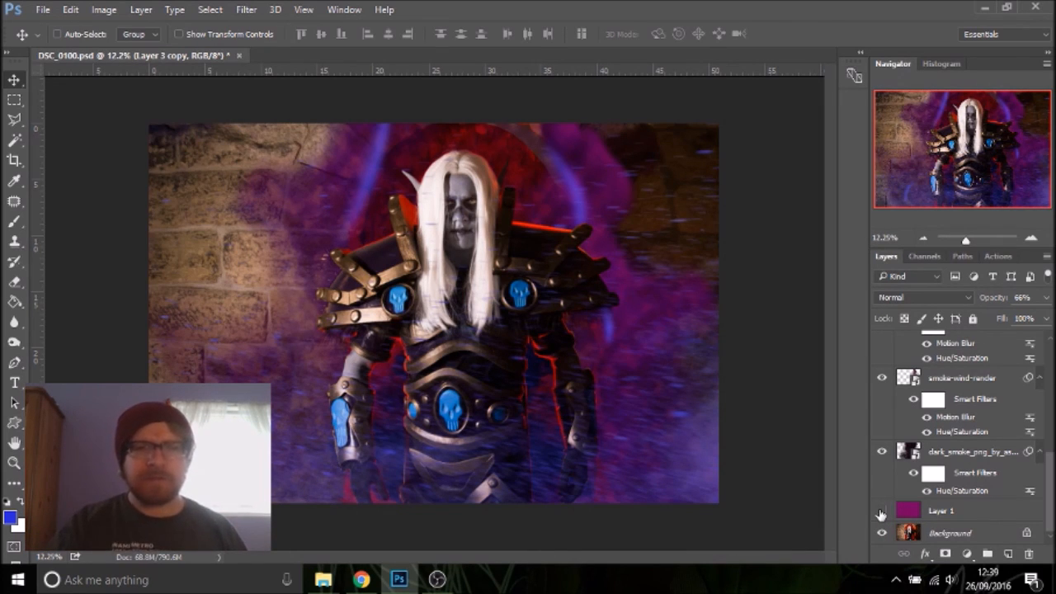
click(963, 530)
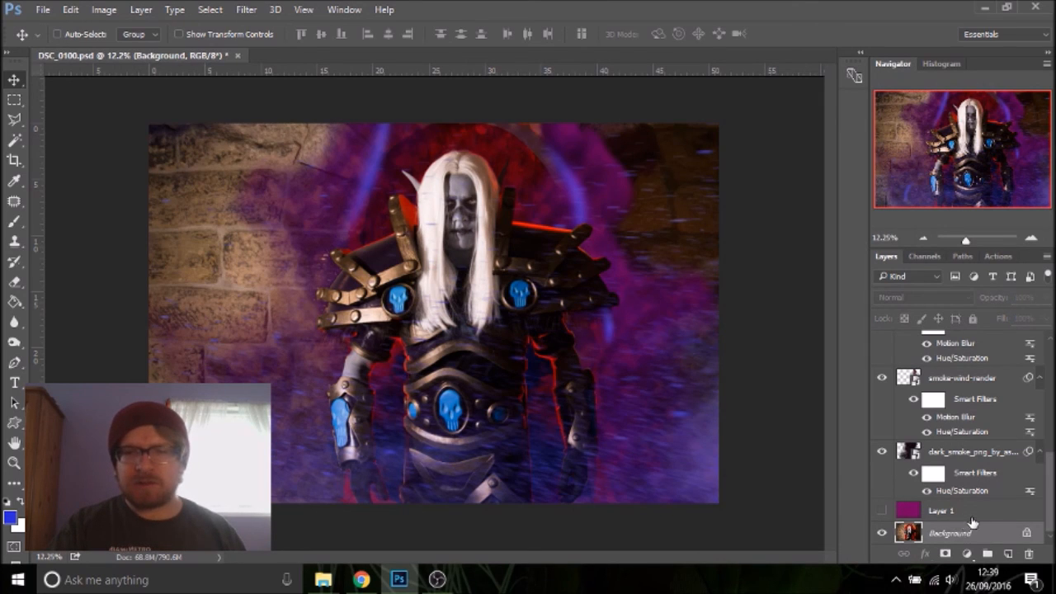
click(246, 10)
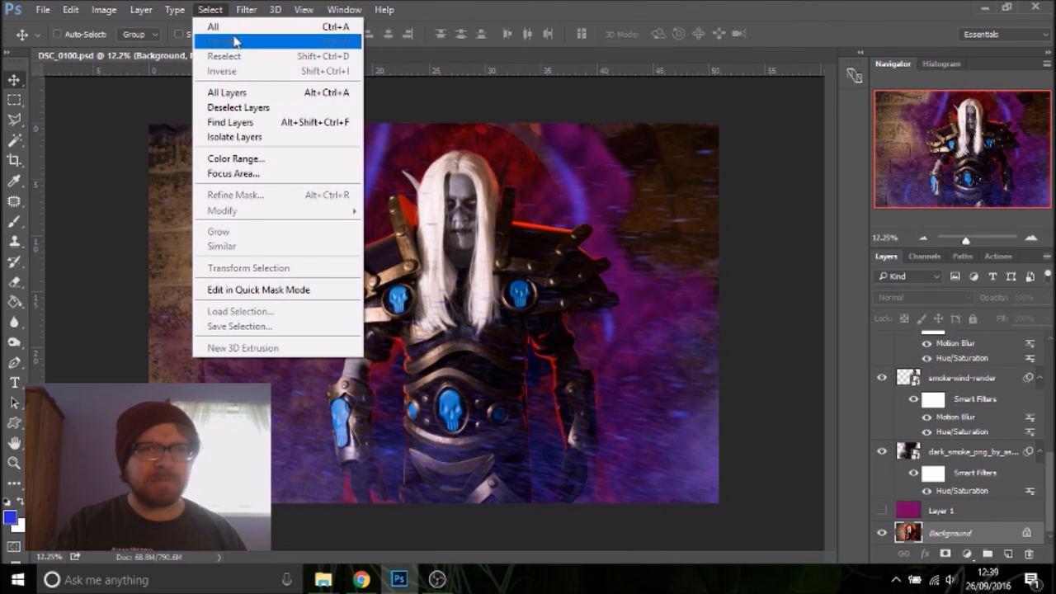
mouse_move(246, 10)
mouse_move(348, 200)
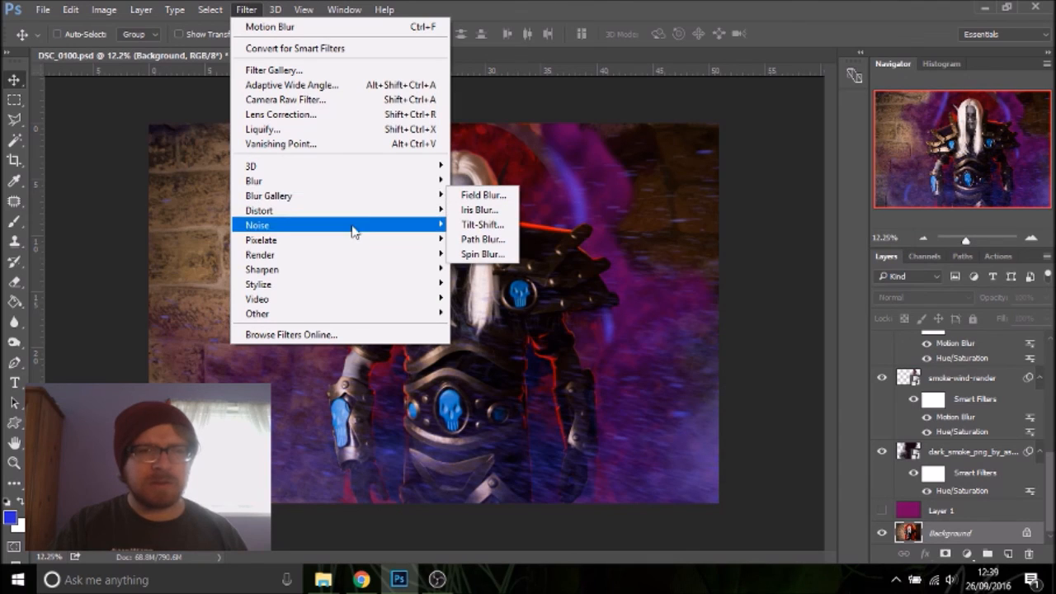
mouse_move(368, 264)
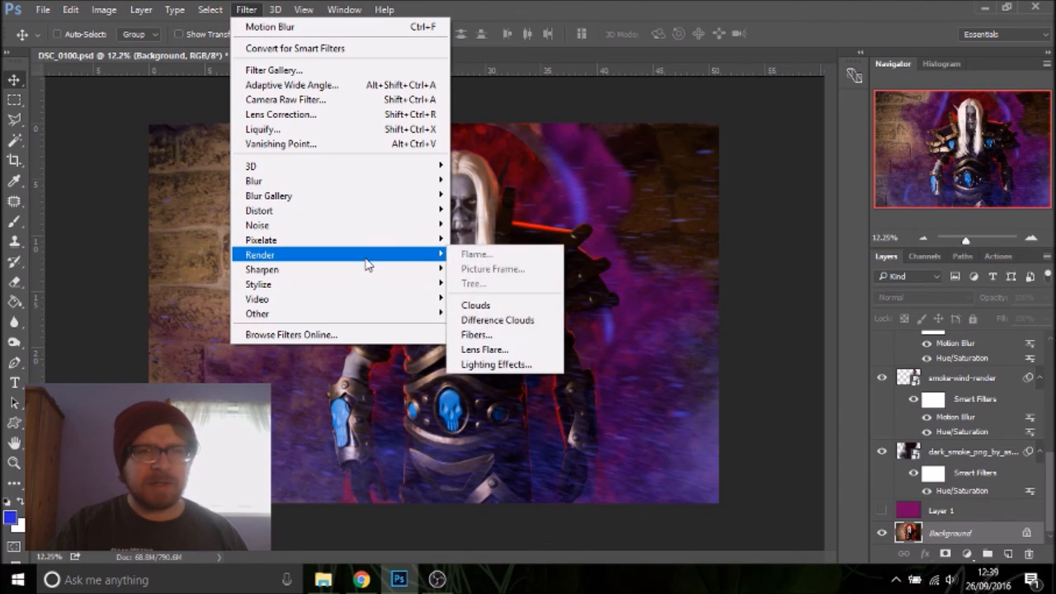
click(500, 350)
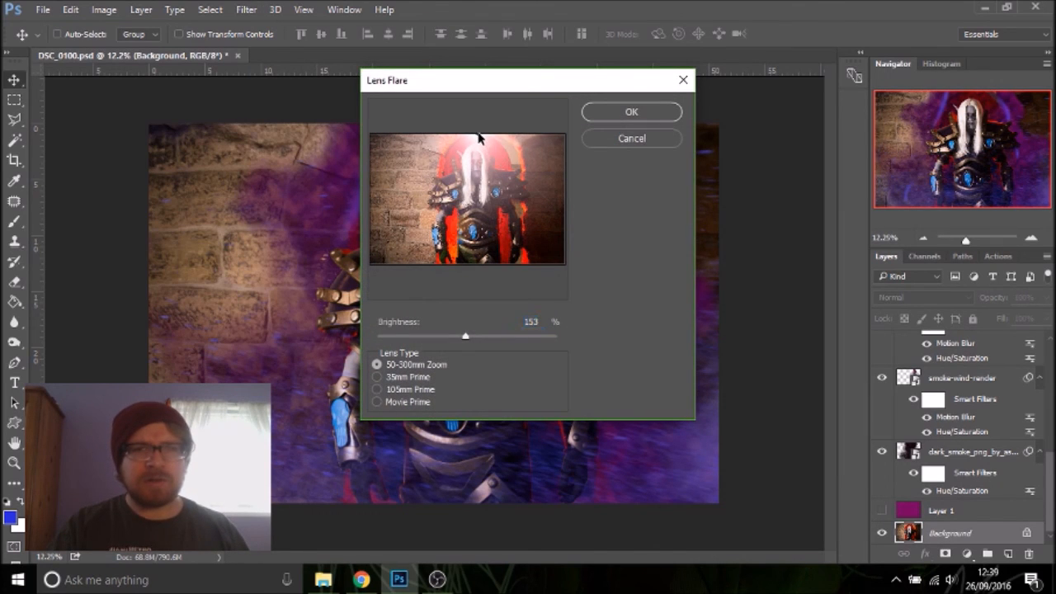
click(624, 106)
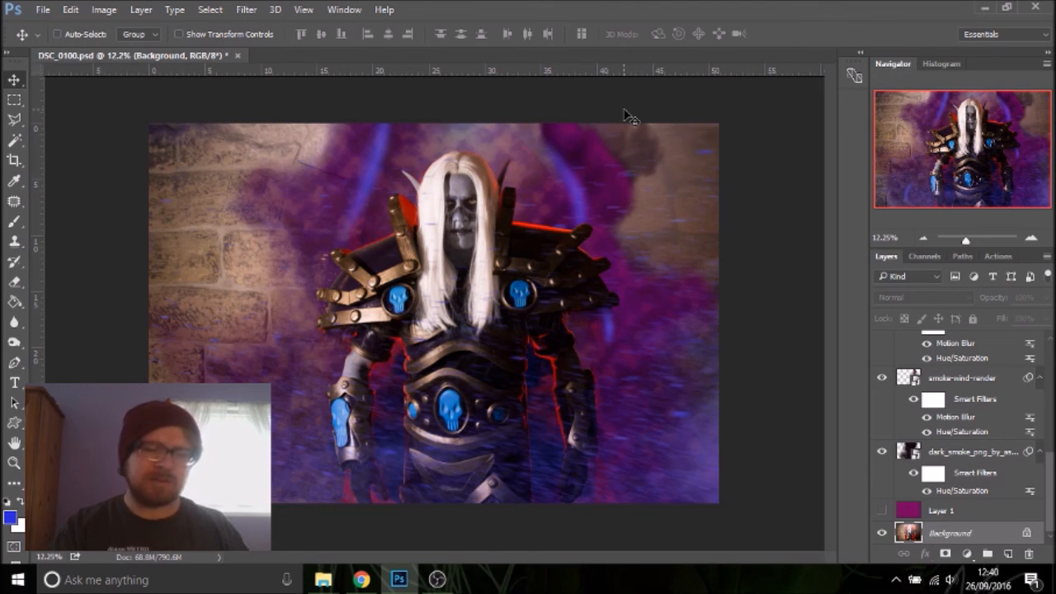
key(ctrl+z)
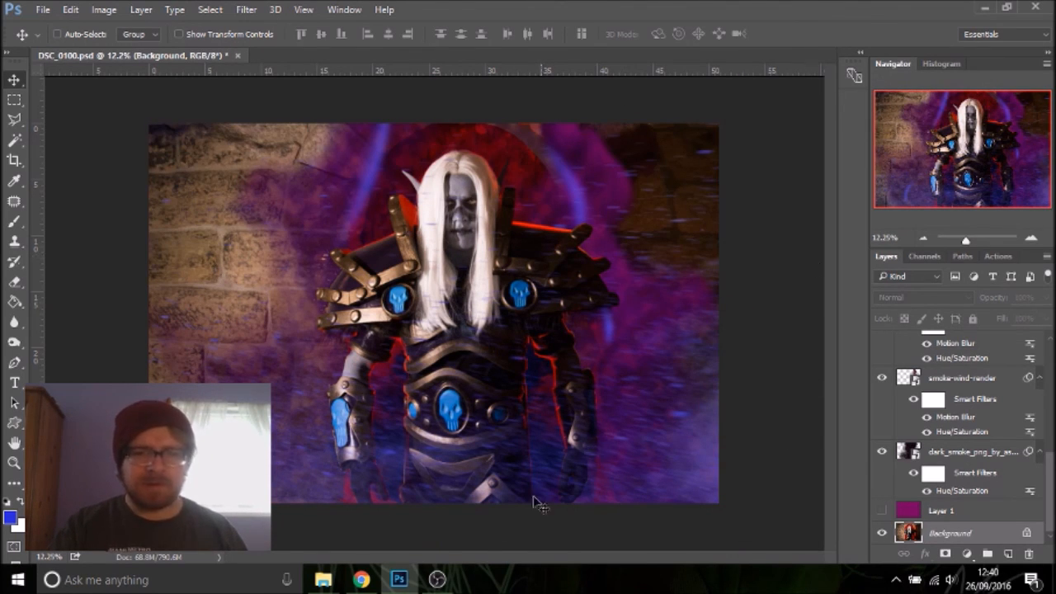
Open the NG sig file, copy its entire contents and paste the signature into DSC_0100.psd
right_click(405, 579)
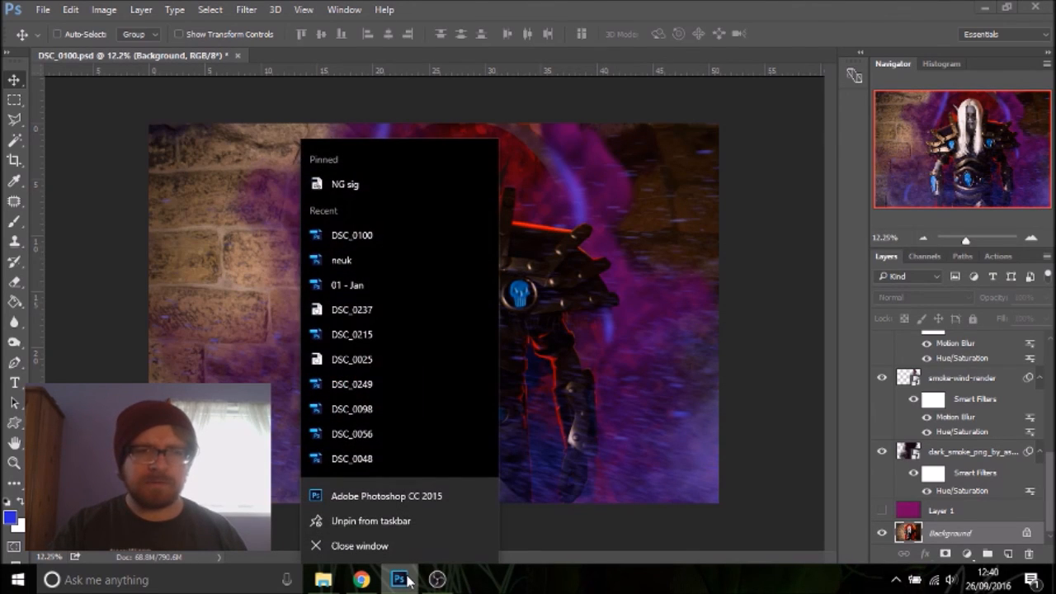
click(409, 183)
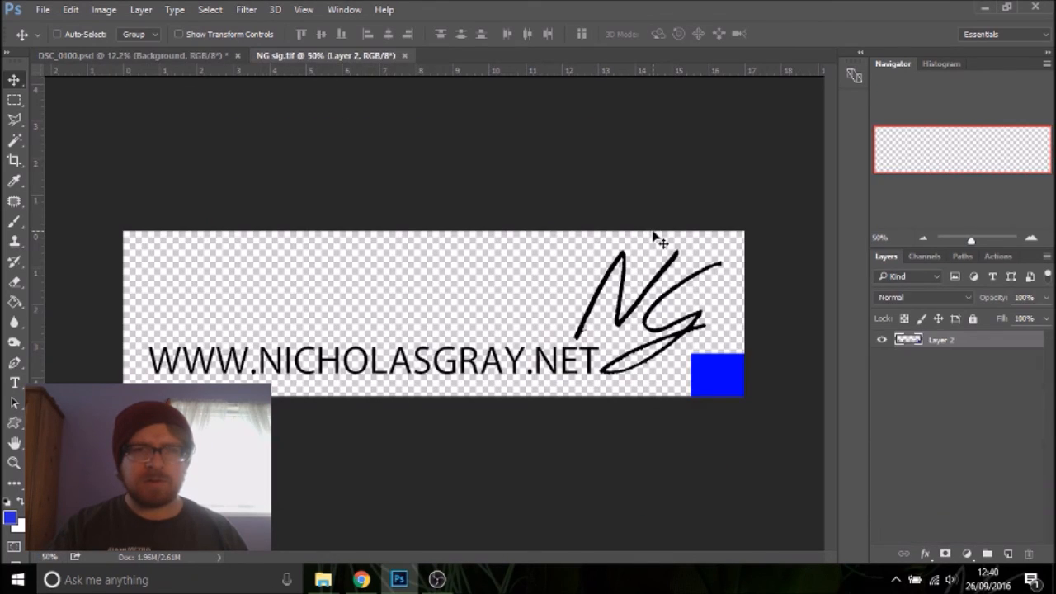
key(ctrl+a)
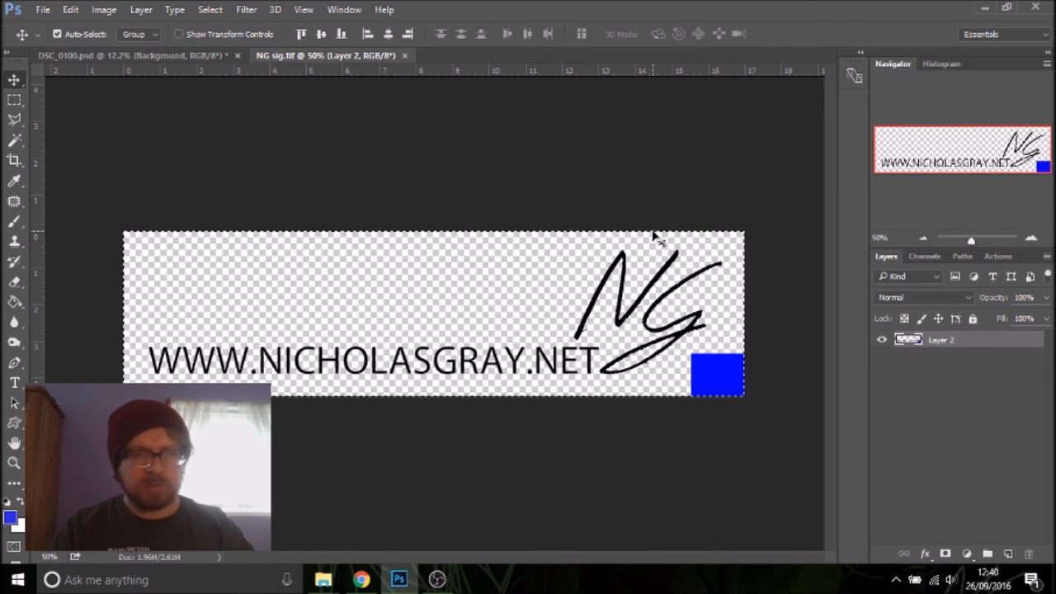
click(190, 54)
key(ctrl+v)
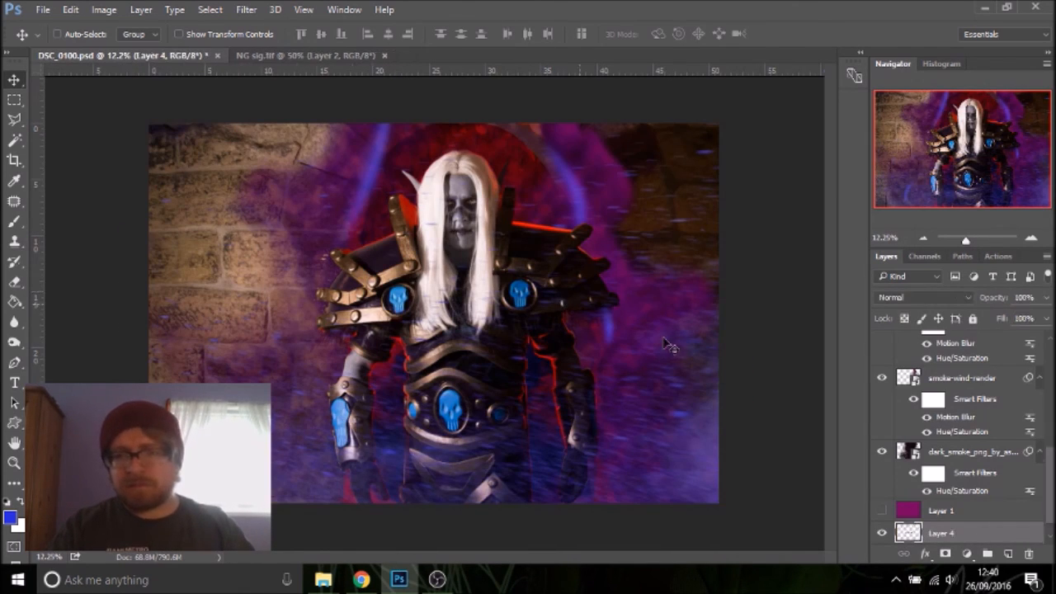
Bring the pasted signature layer to the top of the layer stack and place it in the photo's lower-right corner
drag(971, 533, 957, 337)
mouse_move(484, 316)
mouse_down()
mouse_move(684, 400)
mouse_move(700, 485)
mouse_up()
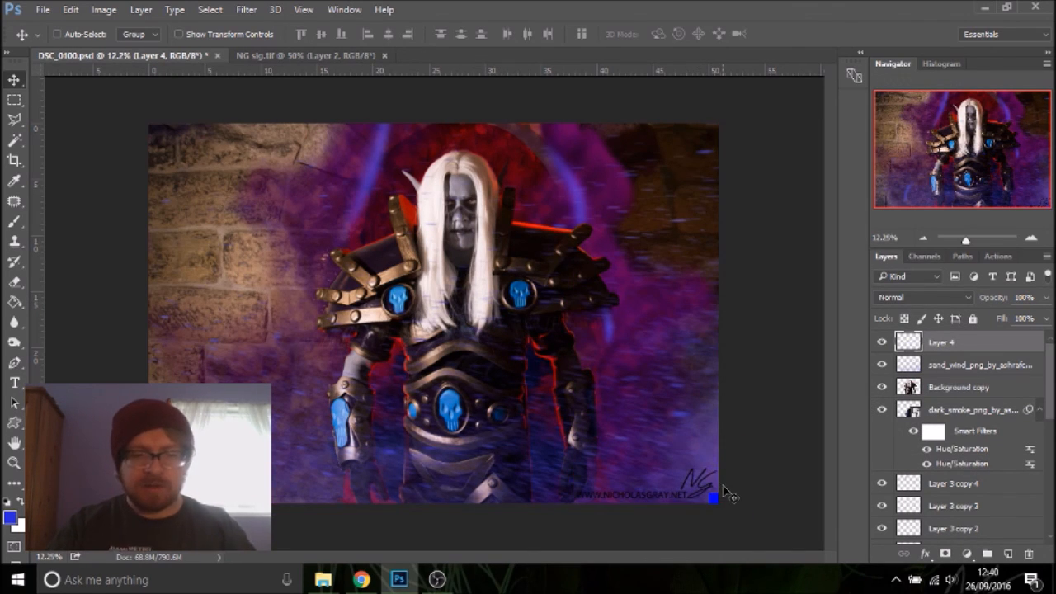
Invert the signature's colours to make it white and delete the small coloured square beside it
key(ctrl+i)
key(w)
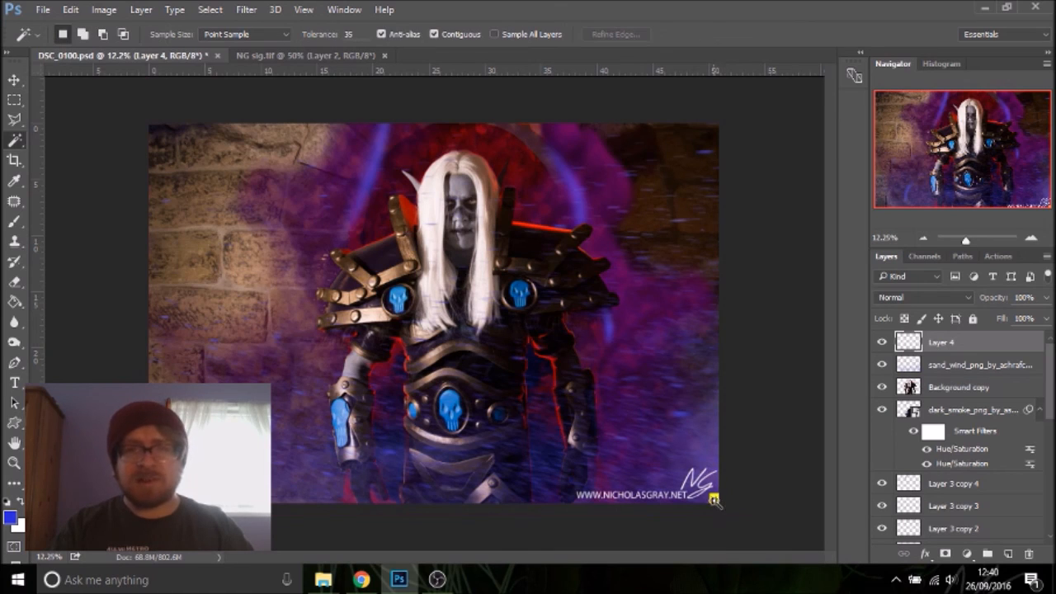
click(714, 498)
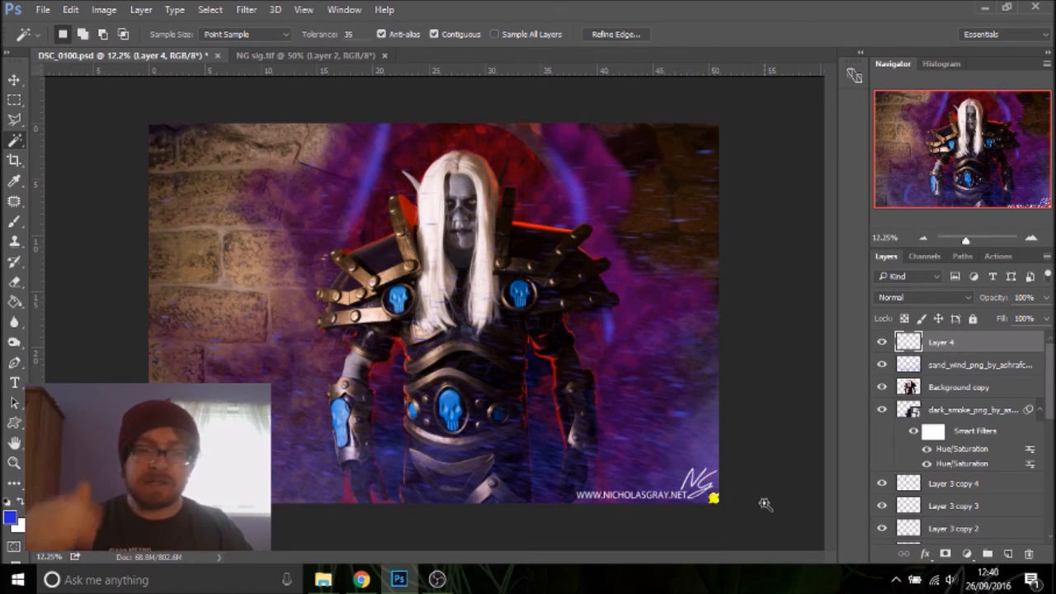
key(Delete)
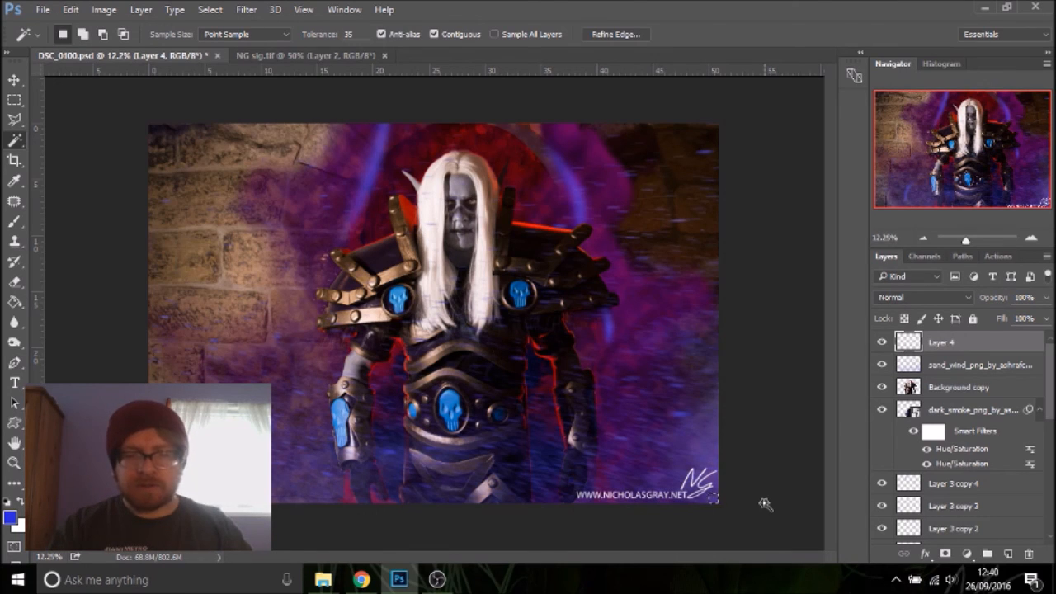
key(ctrl+d)
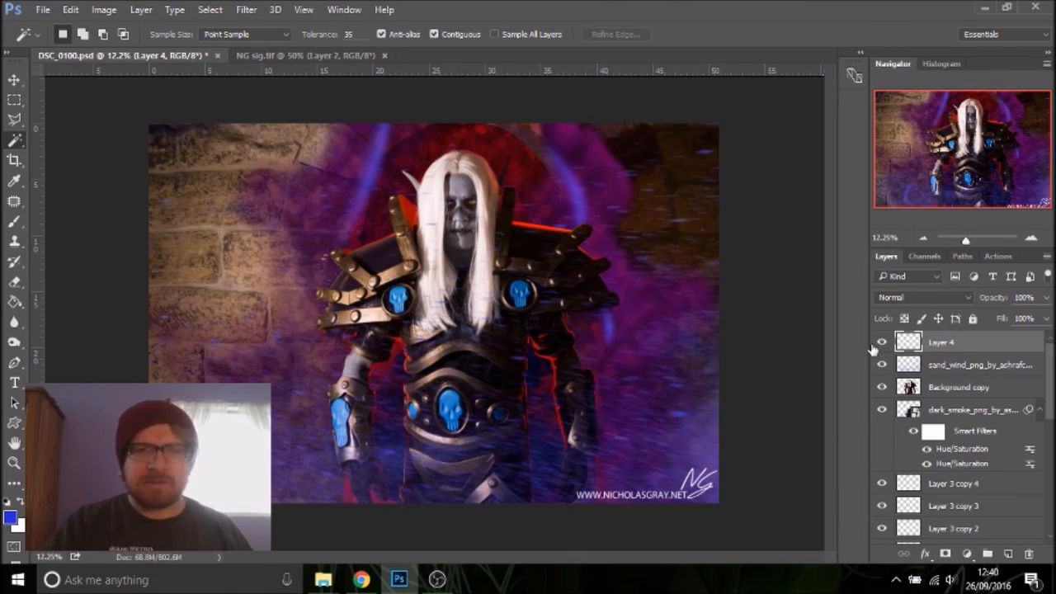
Erase the sand_wind layer's blue streaks over the white hair beside the face, using the Eraser at 50% opacity
drag(970, 240, 974, 242)
drag(969, 154, 967, 126)
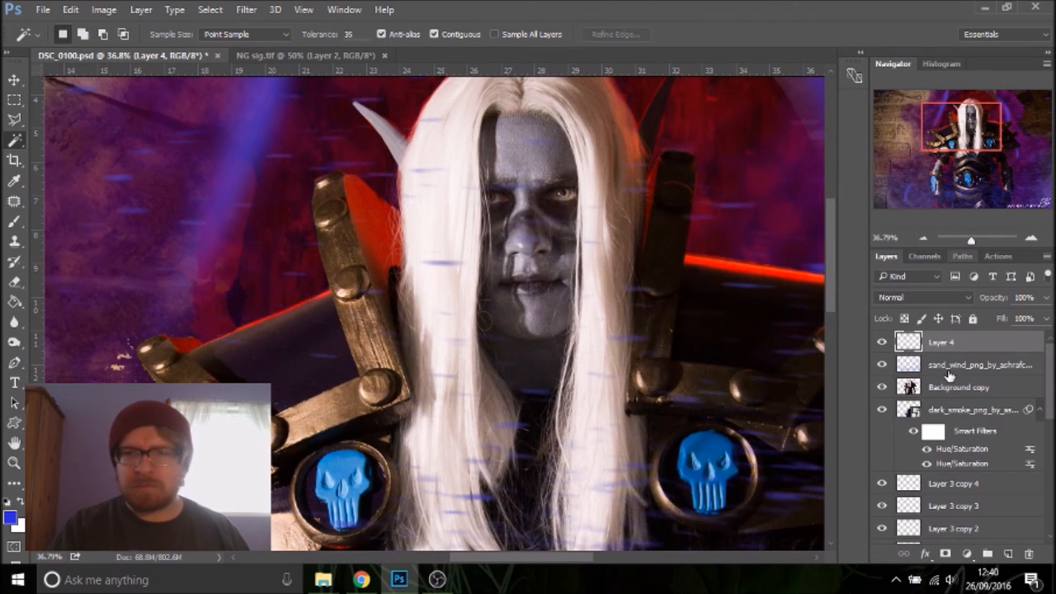
click(949, 376)
key(e)
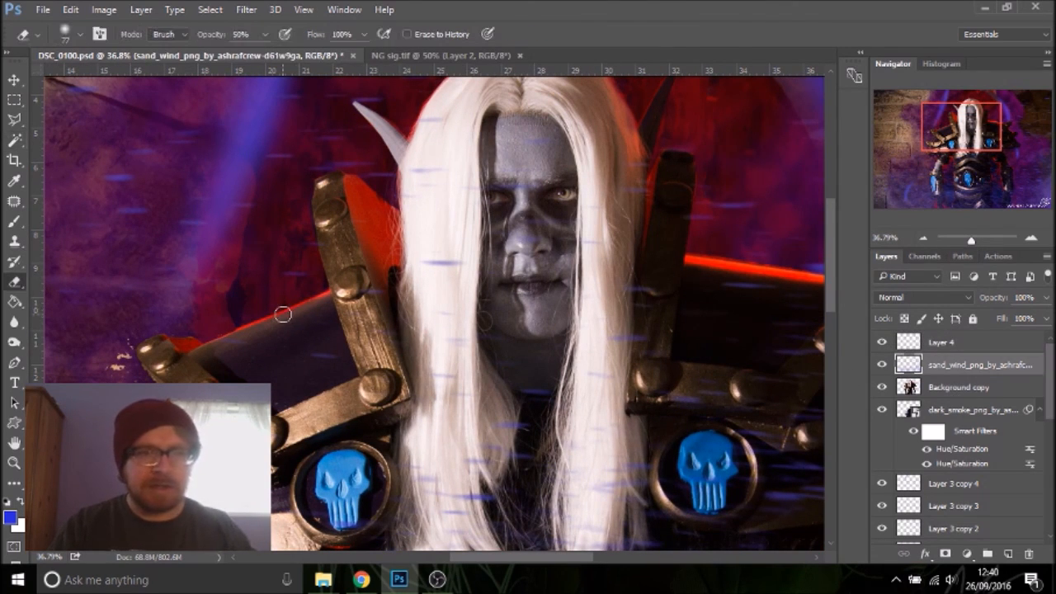
drag(391, 264, 460, 265)
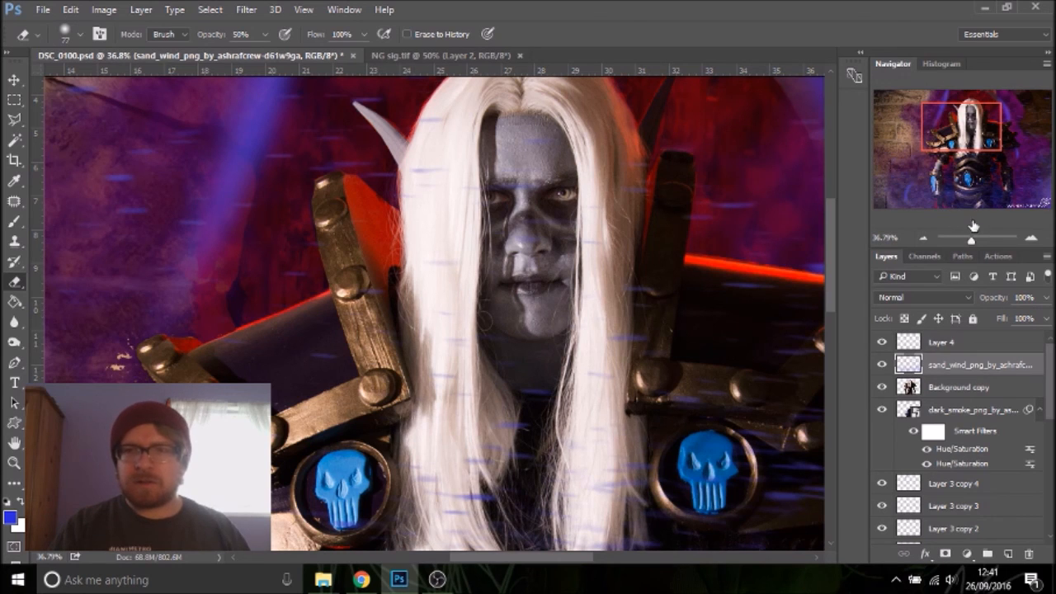
drag(970, 241, 968, 241)
drag(969, 243, 968, 242)
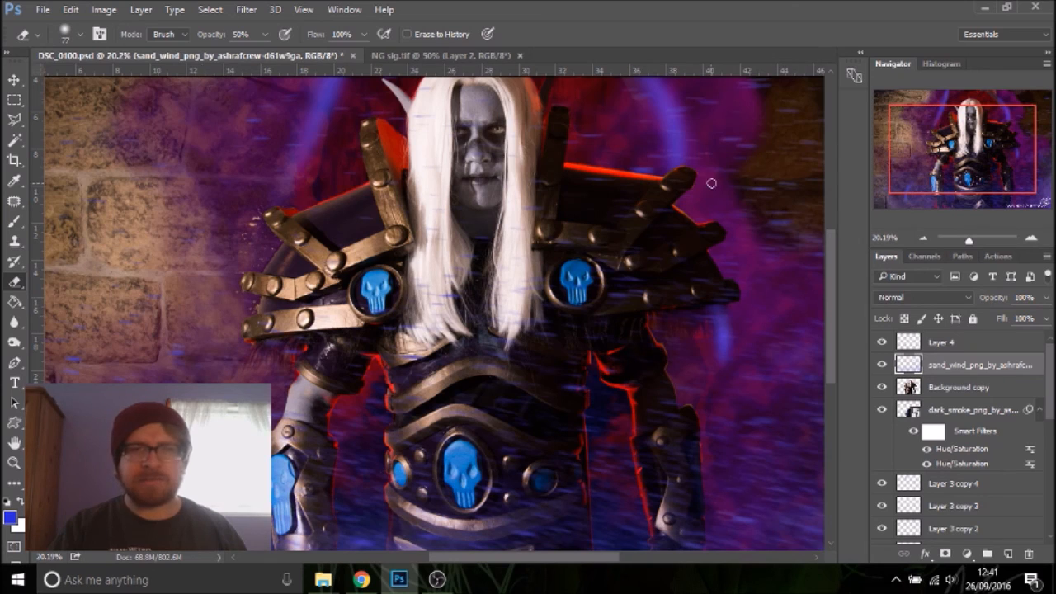
drag(970, 240, 970, 245)
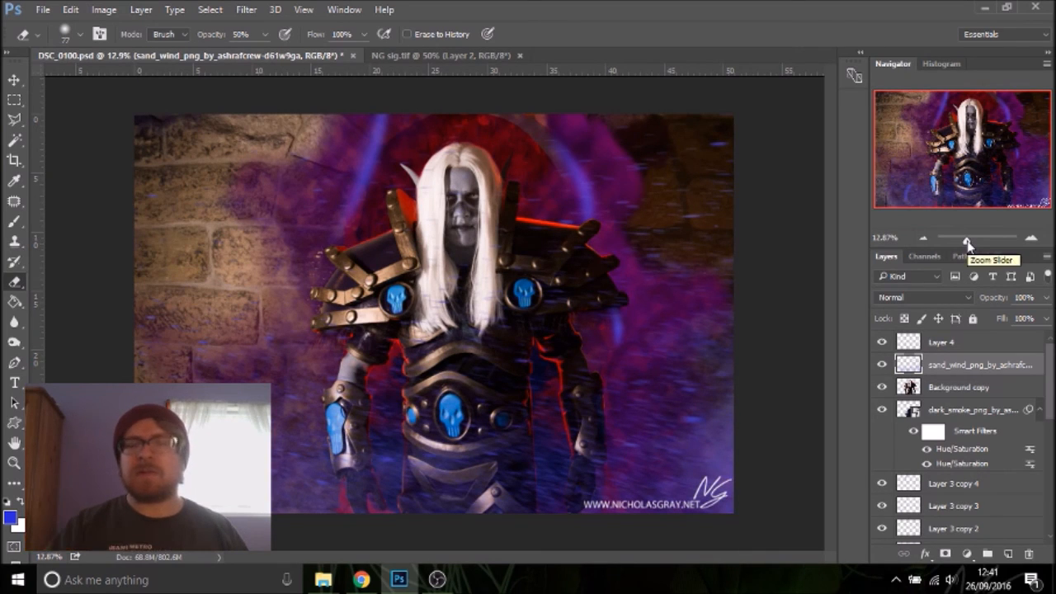